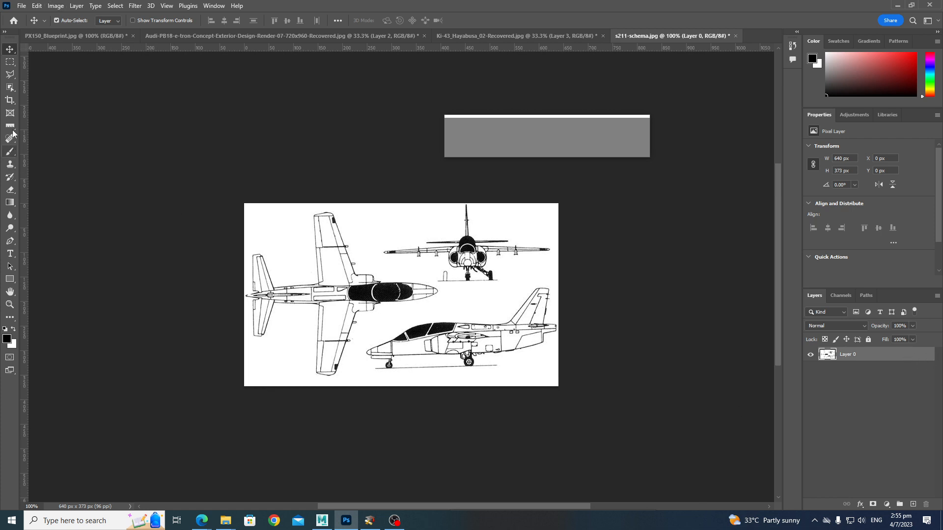
Draw a ruler line along the top view's fuselage centreline and rotate the canvas 1.46° clockwise to level the drawing
{"action": "left_click_drag", "start_coordinate": [10, 127], "coordinate": [56, 153]}
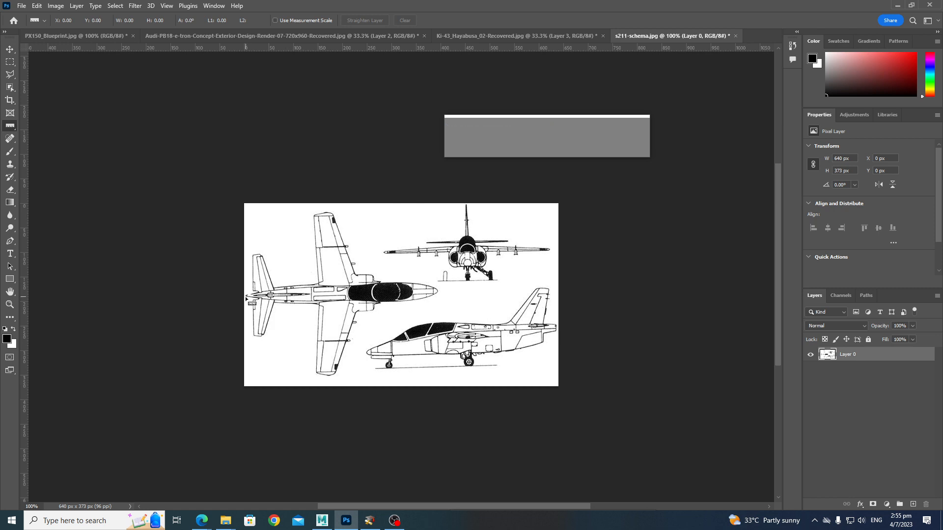
{"action": "left_click_drag", "start_coordinate": [246, 298], "coordinate": [479, 293]}
{"action": "right_click", "coordinate": [479, 292]}
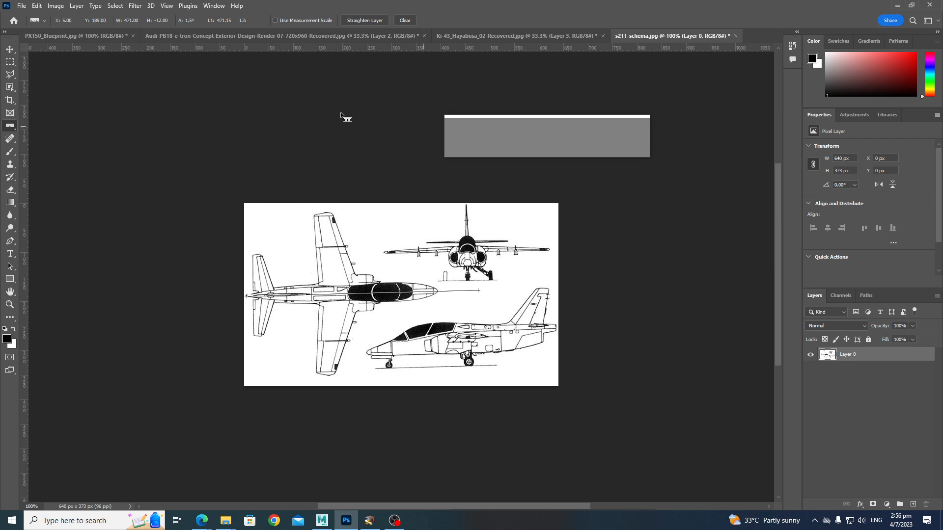
{"action": "left_click", "coordinate": [37, 6]}
{"action": "mouse_move", "coordinate": [56, 8]}
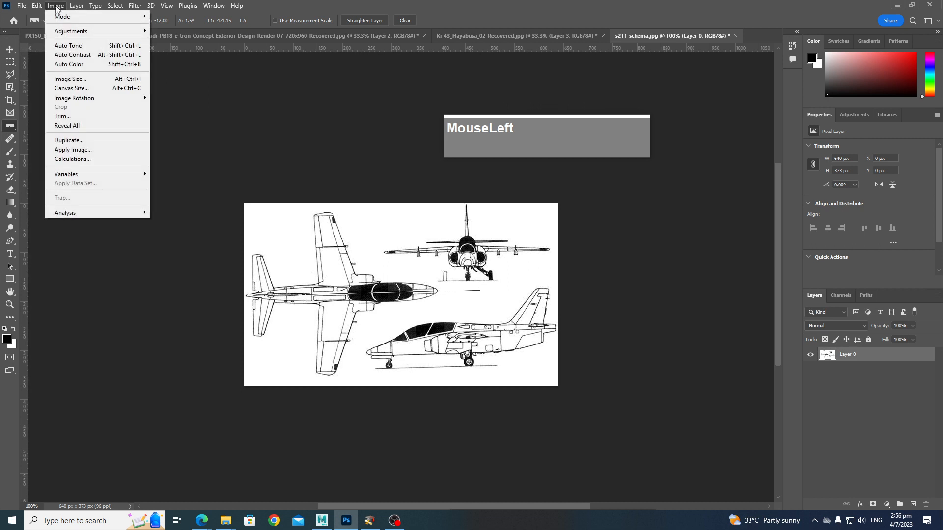
{"action": "left_click", "coordinate": [89, 98]}
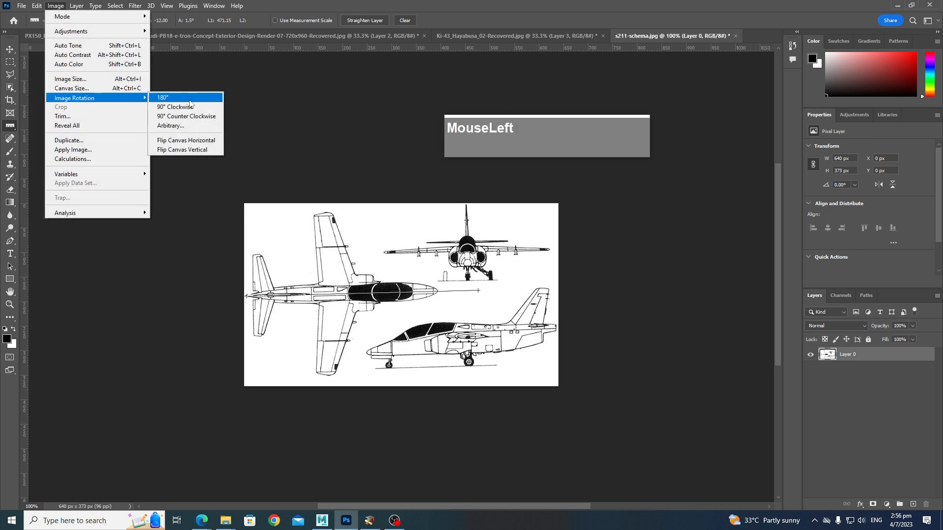
{"action": "left_click", "coordinate": [176, 126]}
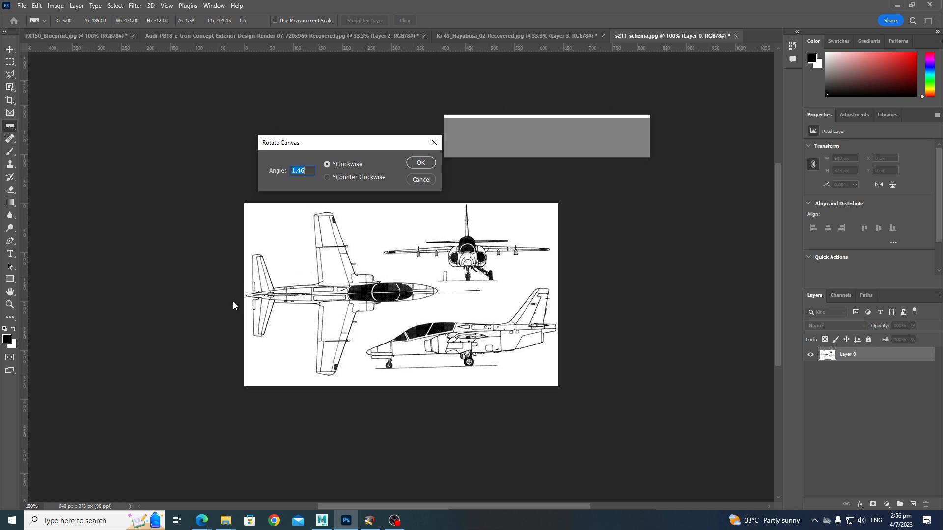
{"action": "left_click", "coordinate": [421, 164]}
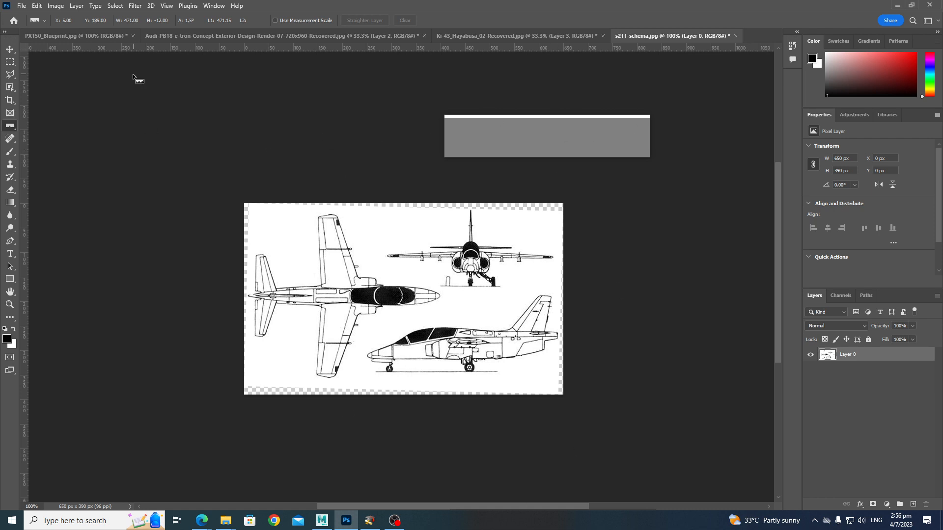
Make the canvas square by setting its height to 650 pixels, keeping the anchor centred
{"action": "left_click", "coordinate": [61, 5]}
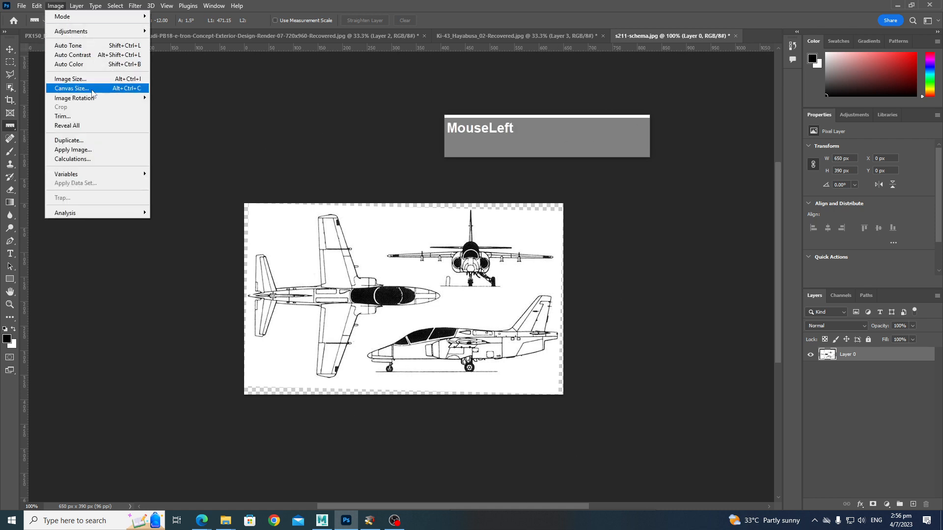
{"action": "left_click", "coordinate": [71, 88]}
{"action": "left_click_drag", "start_coordinate": [419, 108], "coordinate": [180, 129]}
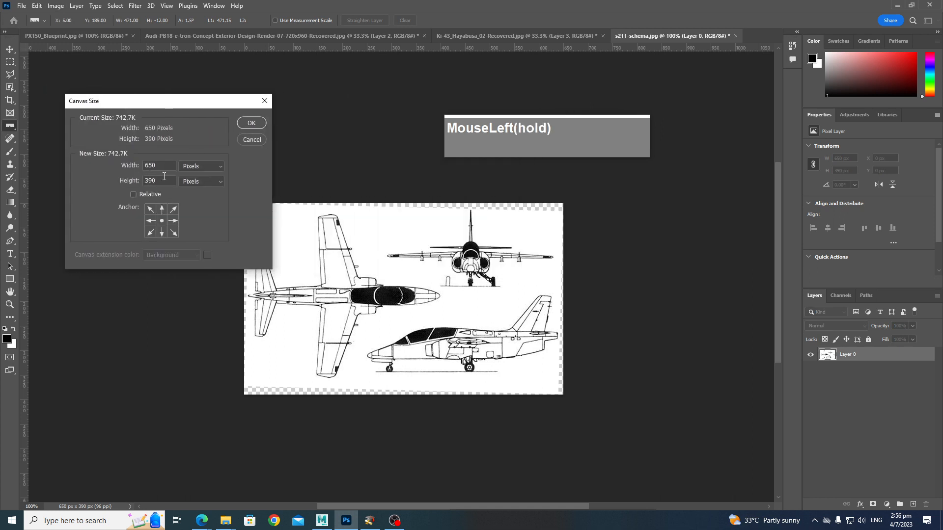
{"action": "left_click_drag", "start_coordinate": [105, 184], "coordinate": [117, 181]}
{"action": "left_click", "coordinate": [159, 168]}
{"action": "left_click_drag", "start_coordinate": [162, 165], "coordinate": [128, 190]}
{"action": "type", "text": "650"}
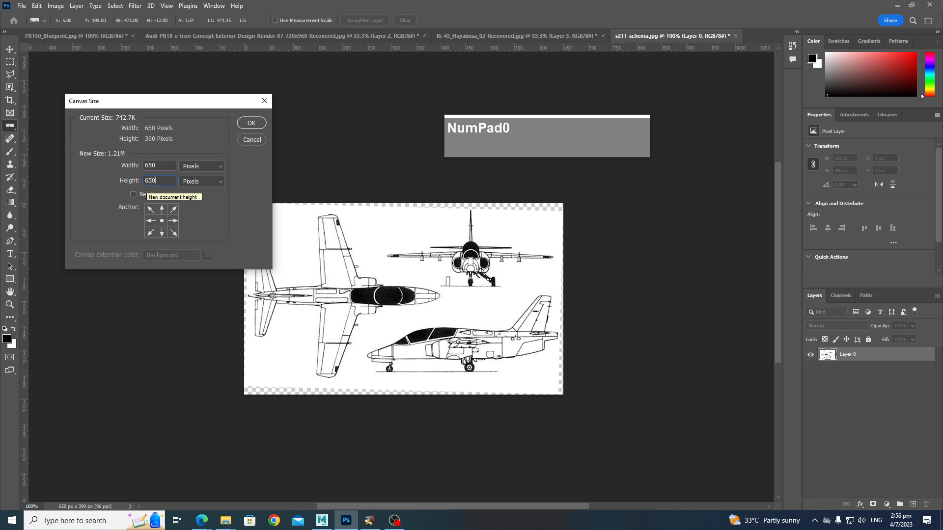
{"action": "left_click", "coordinate": [251, 123]}
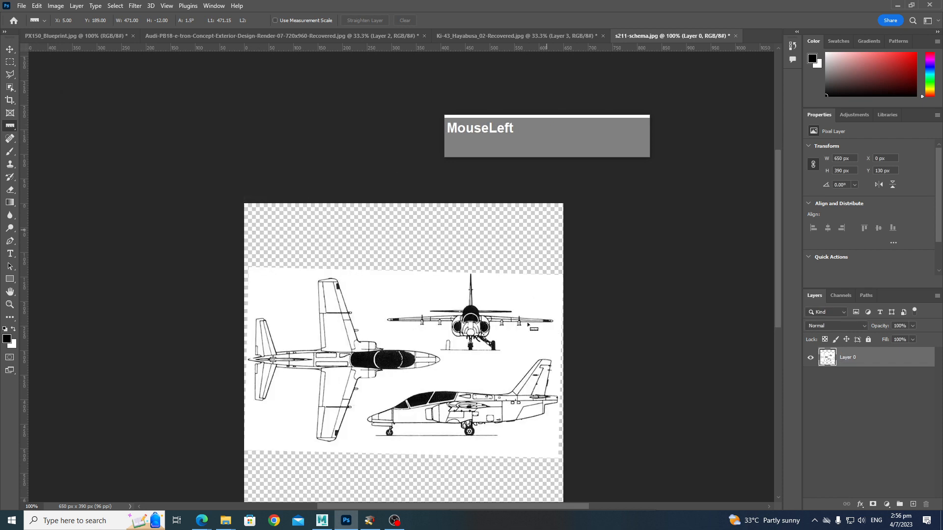
{"action": "scroll", "coordinate": [550, 384], "scroll_direction": "down", "scroll_amount": 2}
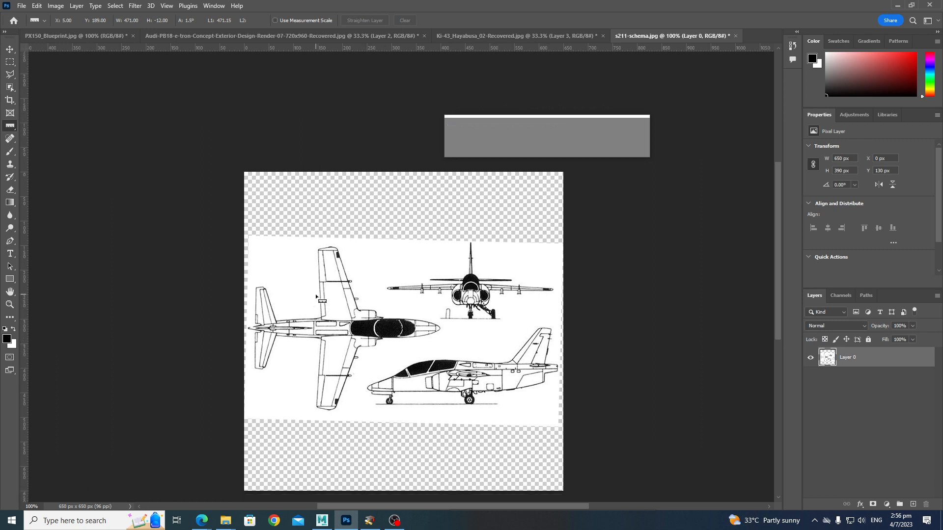
Export the blueprint as the JPG file s211-schema into the sourceimages folder of the TXXXXX_BClass project
{"action": "left_click_drag", "start_coordinate": [21, 10], "coordinate": [46, 159]}
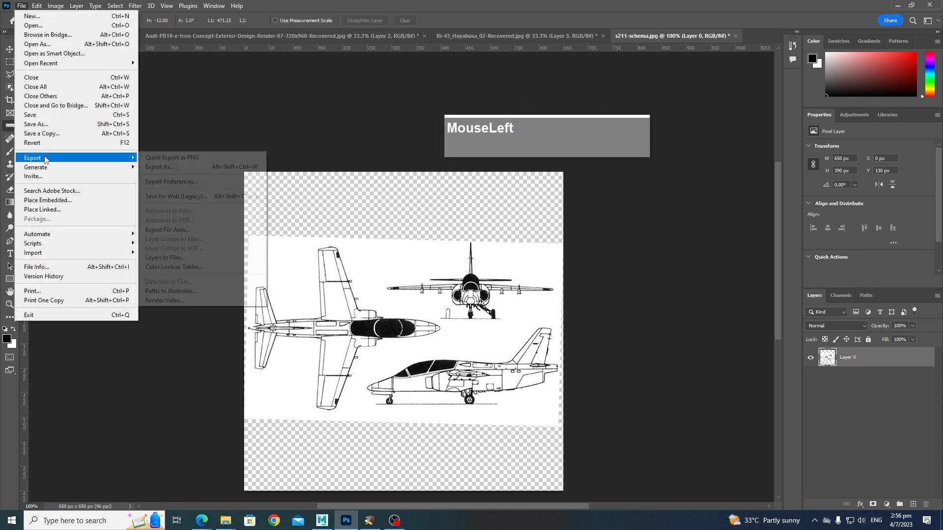
{"action": "left_click", "coordinate": [163, 168]}
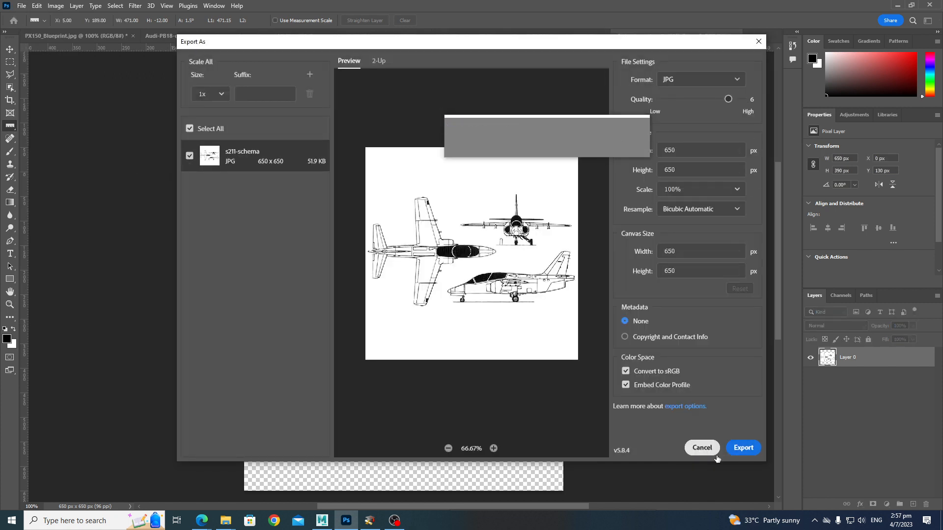
{"action": "left_click", "coordinate": [743, 447]}
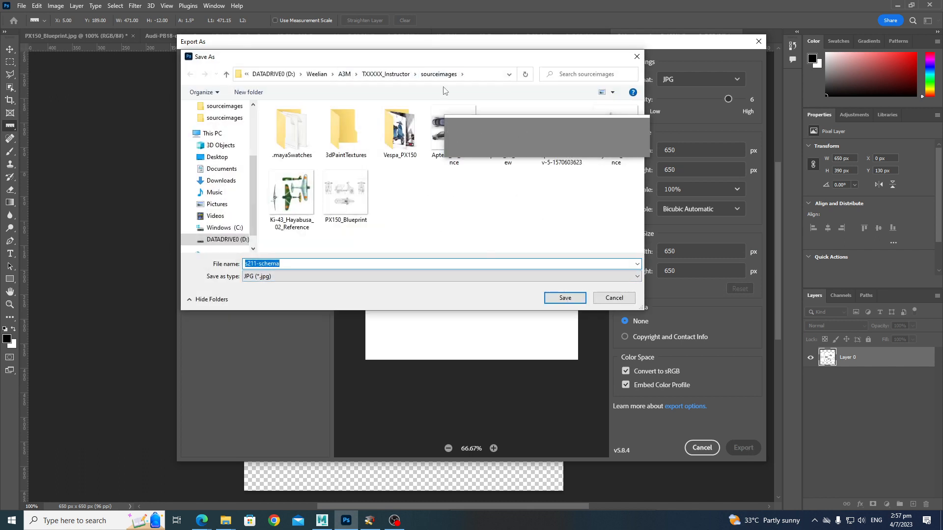
{"action": "left_click", "coordinate": [345, 74]}
{"action": "double_click", "coordinate": [296, 132]}
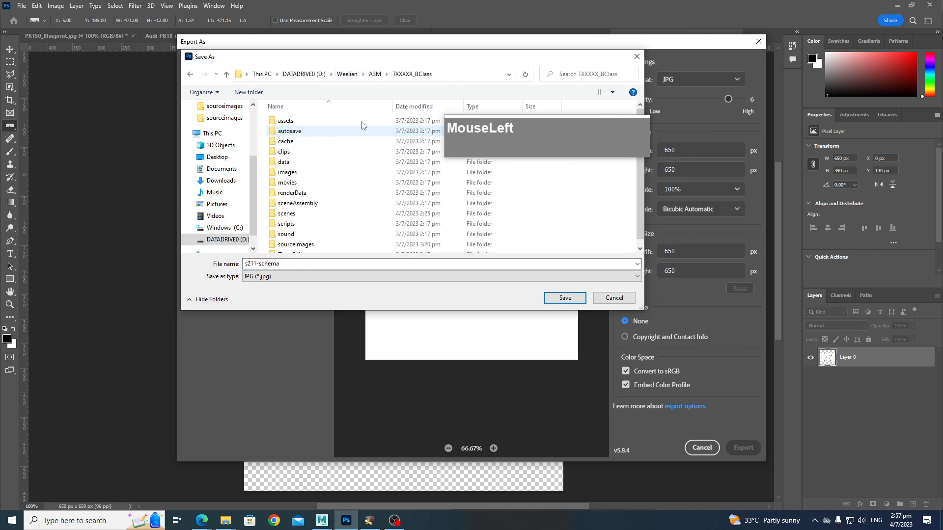
{"action": "left_click", "coordinate": [300, 247]}
{"action": "double_click", "coordinate": [301, 247]}
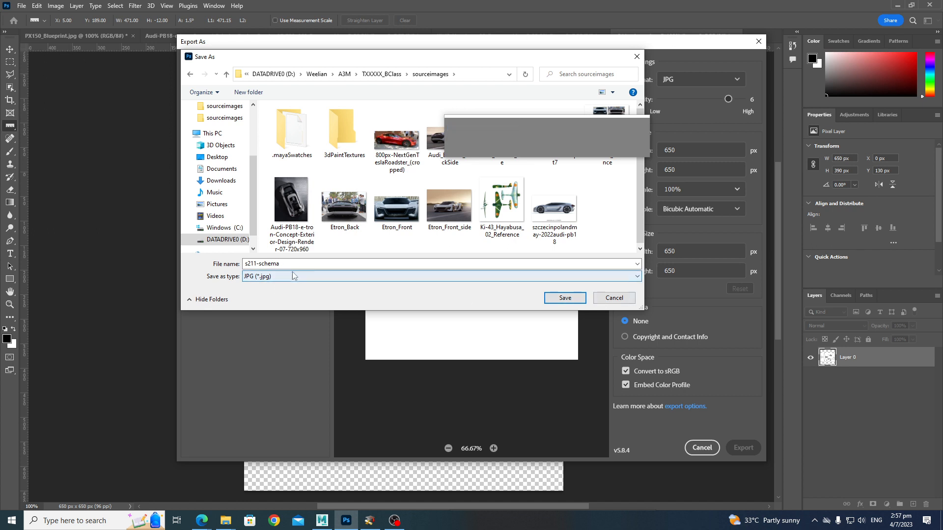
{"action": "left_click", "coordinate": [558, 298]}
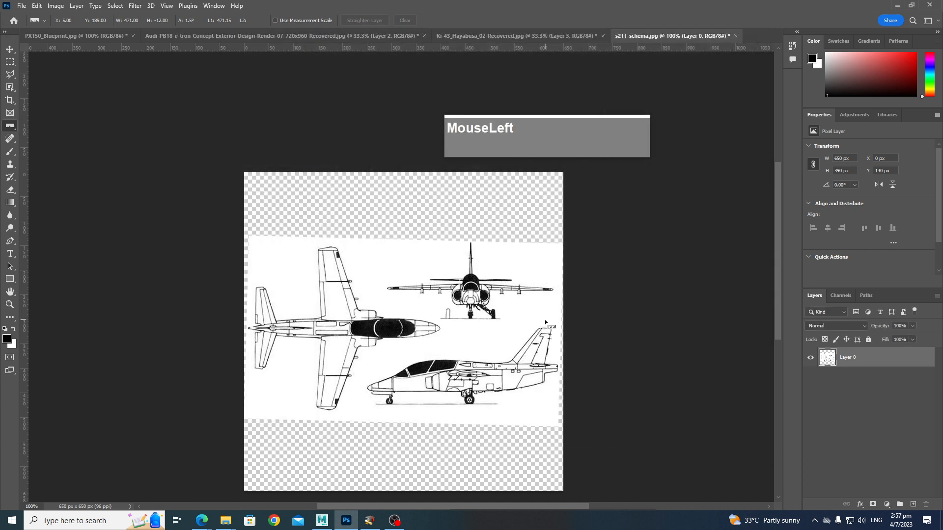
{"action": "mouse_move", "coordinate": [557, 125]}
{"action": "right_mouse_down"}
{"action": "mouse_move", "coordinate": [562, 69]}
{"action": "mouse_move", "coordinate": [560, 82]}
{"action": "right_mouse_up"}
{"action": "left_click_drag", "start_coordinate": [560, 82], "coordinate": [561, 81]}
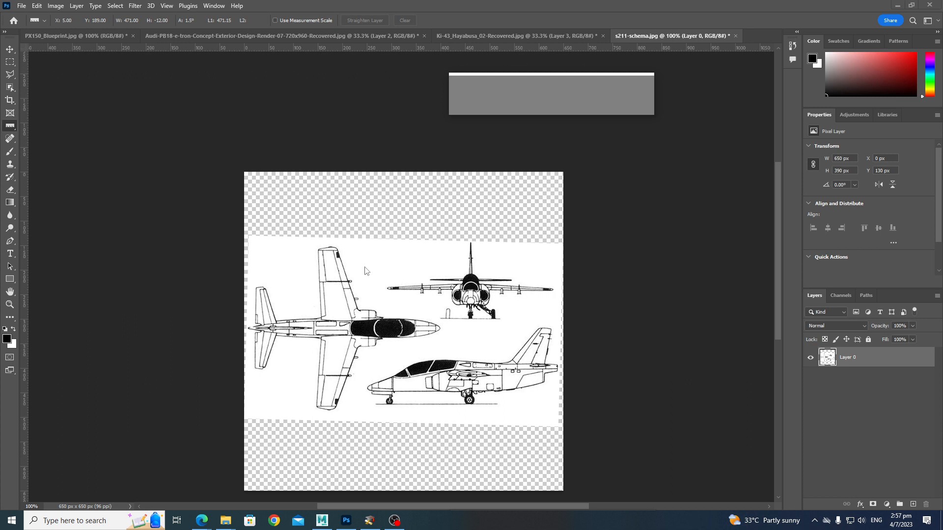
Outline the aircraft's front view, including wings, tail fin and landing gear, with a closed Polygonal Lasso selection
{"action": "left_click", "coordinate": [10, 75]}
{"action": "mouse_move", "coordinate": [10, 75]}
{"action": "left_mouse_down"}
{"action": "mouse_move", "coordinate": [44, 84]}
{"action": "mouse_move", "coordinate": [39, 75]}
{"action": "mouse_move", "coordinate": [14, 75]}
{"action": "mouse_move", "coordinate": [40, 90]}
{"action": "mouse_move", "coordinate": [12, 74]}
{"action": "mouse_move", "coordinate": [50, 78]}
{"action": "mouse_move", "coordinate": [49, 88]}
{"action": "left_mouse_up"}
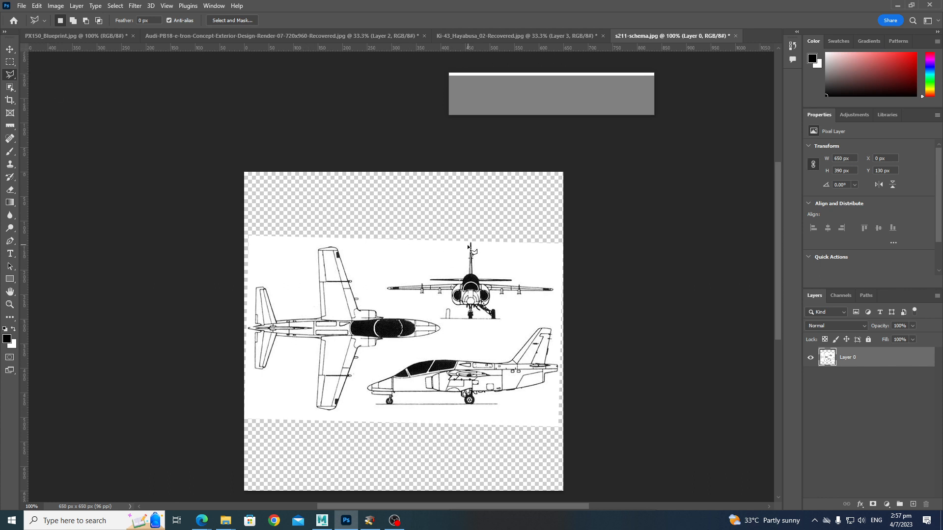
{"action": "left_click", "coordinate": [459, 245]}
{"action": "left_click", "coordinate": [458, 271]}
{"action": "left_click", "coordinate": [379, 281]}
{"action": "left_click", "coordinate": [378, 293]}
{"action": "left_click", "coordinate": [438, 300]}
{"action": "left_click", "coordinate": [438, 320]}
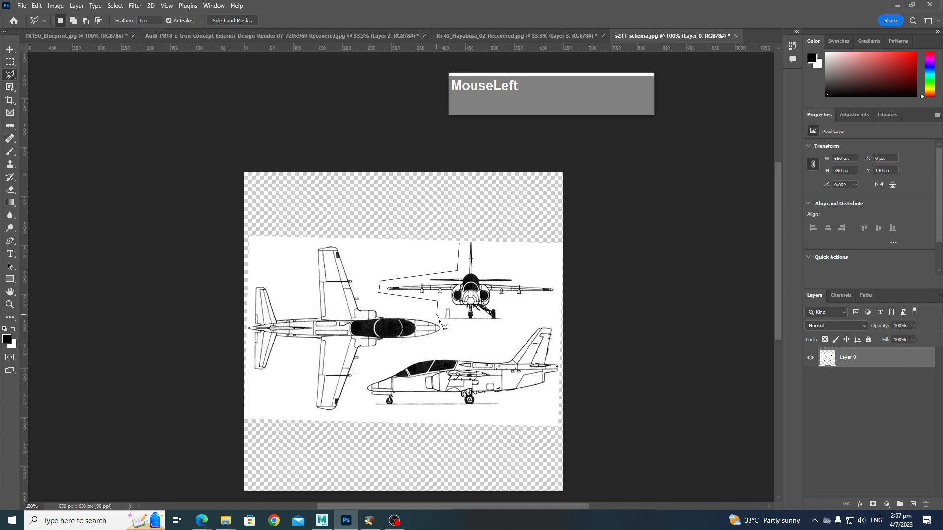
{"action": "left_click", "coordinate": [511, 324]}
{"action": "left_click", "coordinate": [513, 308]}
{"action": "left_click", "coordinate": [559, 297]}
{"action": "left_click", "coordinate": [557, 284]}
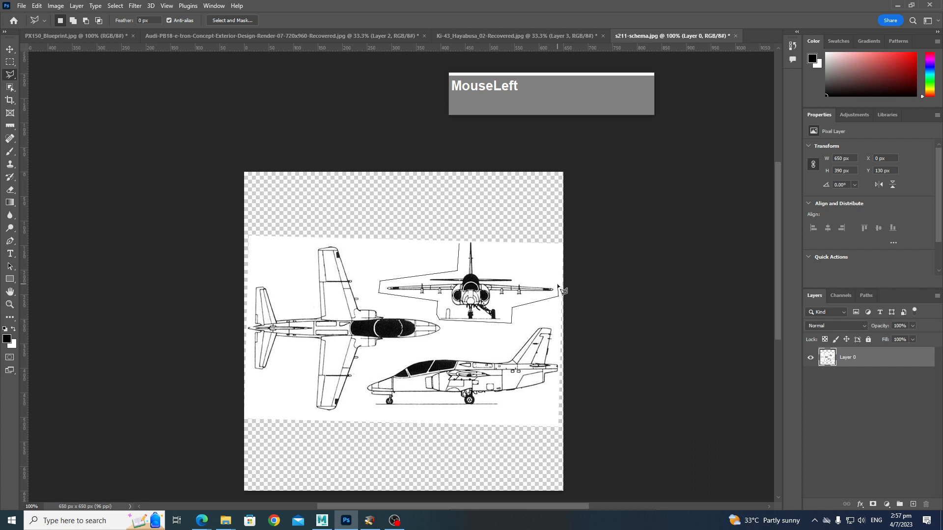
{"action": "left_click", "coordinate": [482, 267]}
{"action": "left_click", "coordinate": [479, 240]}
{"action": "left_click", "coordinate": [459, 244]}
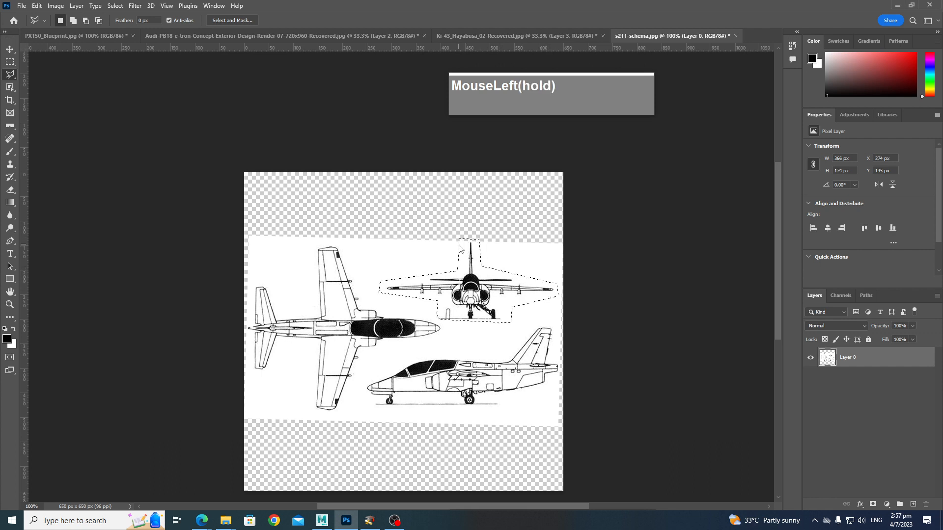
Cut the selected front view out of Layer 0 and paste it onto a new layer
{"action": "left_click", "coordinate": [36, 5]}
{"action": "left_click", "coordinate": [47, 66]}
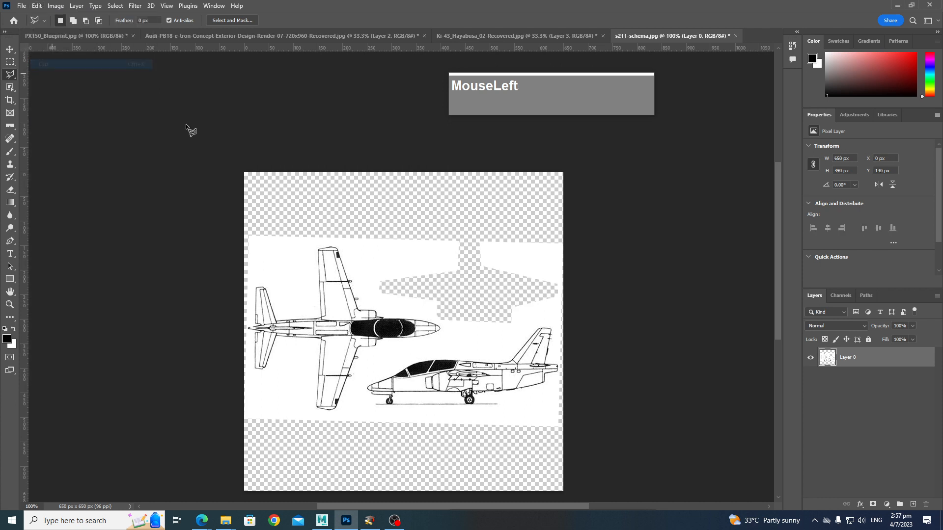
{"action": "left_click", "coordinate": [37, 5]}
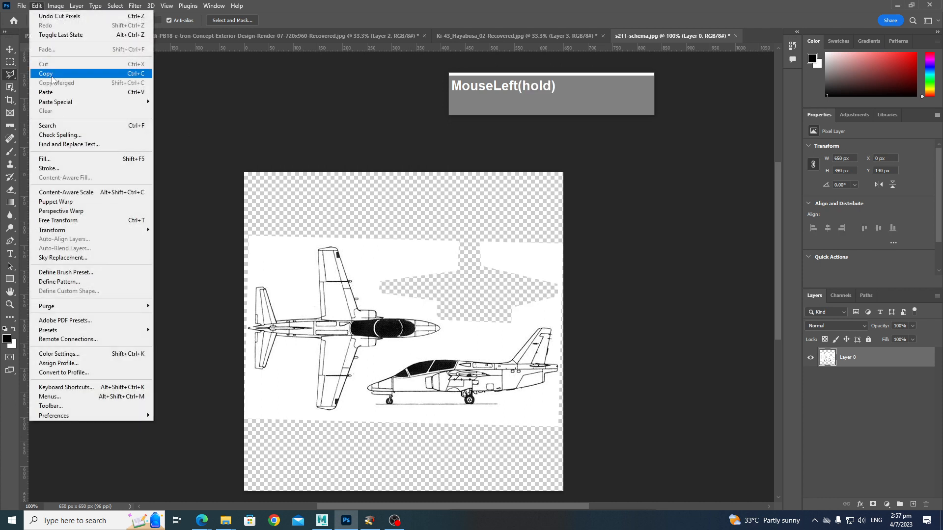
{"action": "left_click", "coordinate": [48, 95]}
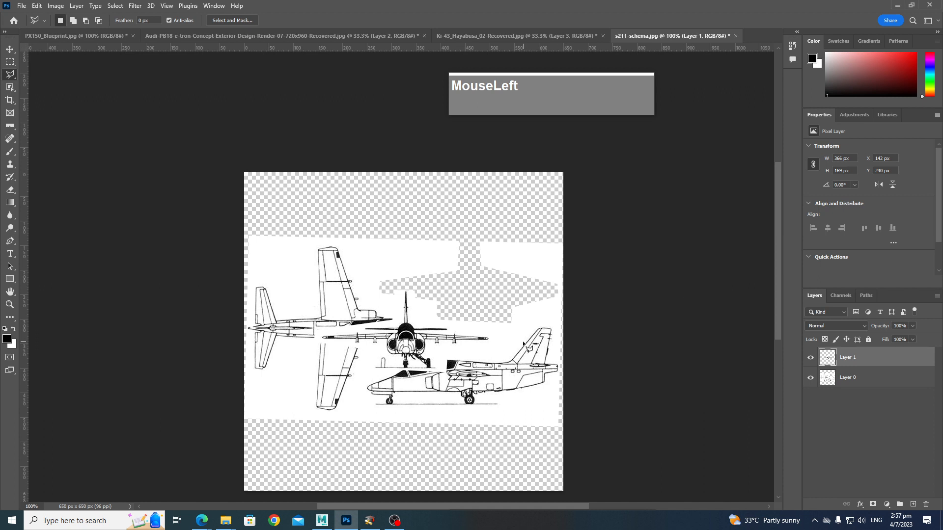
Rotate the pasted front view 90° clockwise with Free Transform so its wings run vertically
{"action": "key", "text": "ctrl+t"}
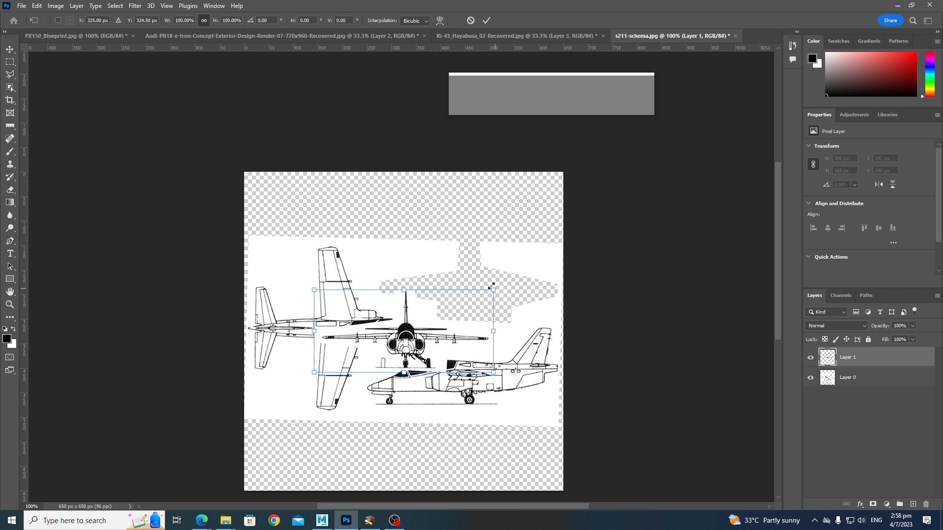
{"action": "left_click_drag", "start_coordinate": [502, 282], "coordinate": [440, 398]}
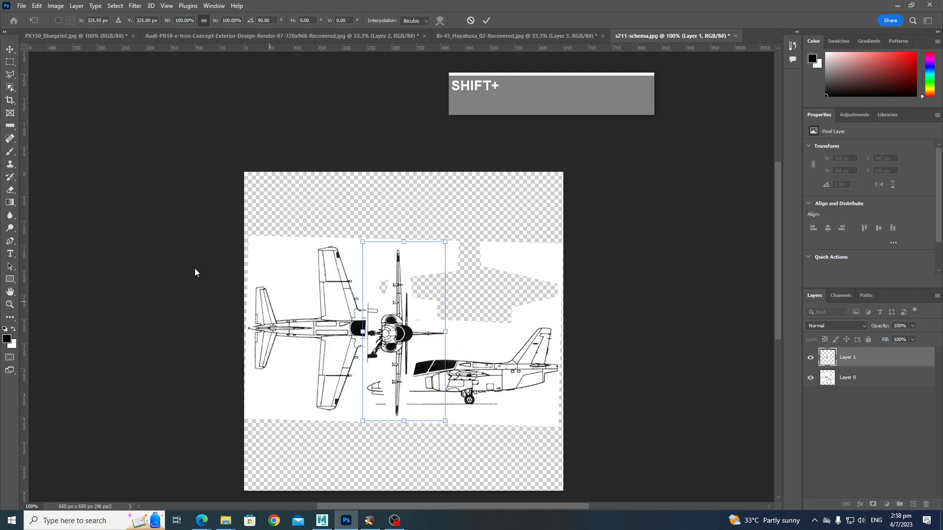
{"action": "left_click", "coordinate": [10, 49]}
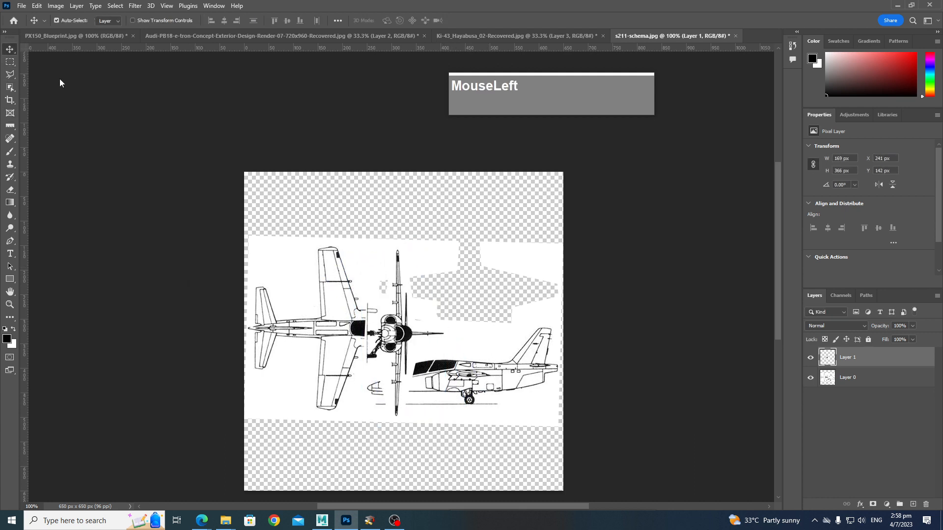
Lower the front view layer's opacity to 47% and overlay it on the top view's wings to compare wingspans
{"action": "left_click", "coordinate": [911, 326]}
{"action": "left_click_drag", "start_coordinate": [893, 338], "coordinate": [889, 340]}
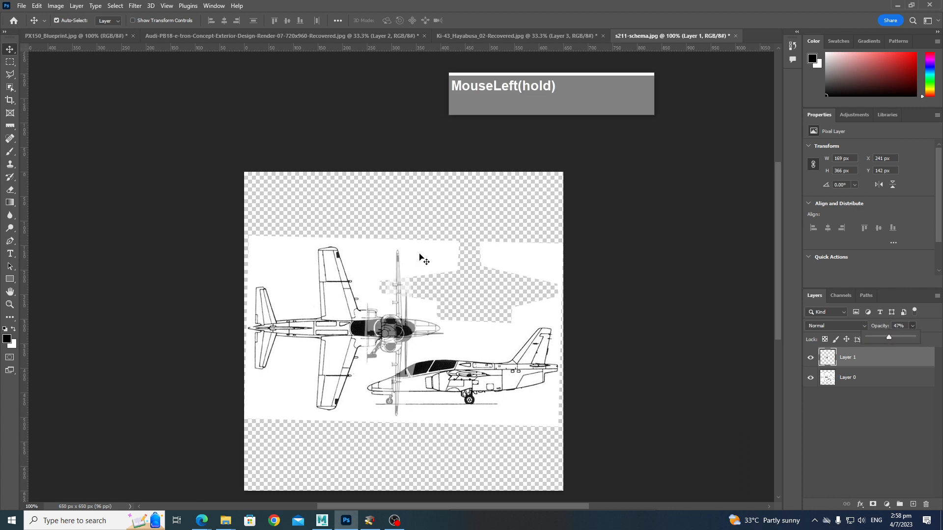
{"action": "left_click_drag", "start_coordinate": [382, 340], "coordinate": [356, 344]}
Turn off snapping and move the front view layer clear of the top view, above the side view
{"action": "left_click", "coordinate": [166, 5]}
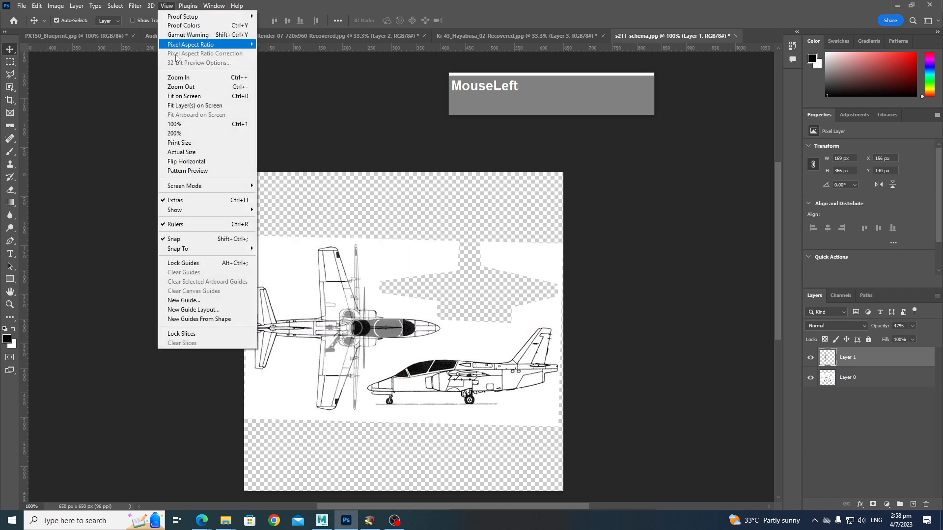
{"action": "left_click", "coordinate": [173, 239]}
{"action": "left_click_drag", "start_coordinate": [362, 335], "coordinate": [494, 254]}
{"action": "mouse_move", "coordinate": [384, 226]}
{"action": "left_mouse_down"}
{"action": "mouse_move", "coordinate": [538, 276]}
{"action": "mouse_move", "coordinate": [498, 272]}
{"action": "mouse_move", "coordinate": [498, 231]}
{"action": "mouse_move", "coordinate": [538, 290]}
{"action": "left_mouse_up"}
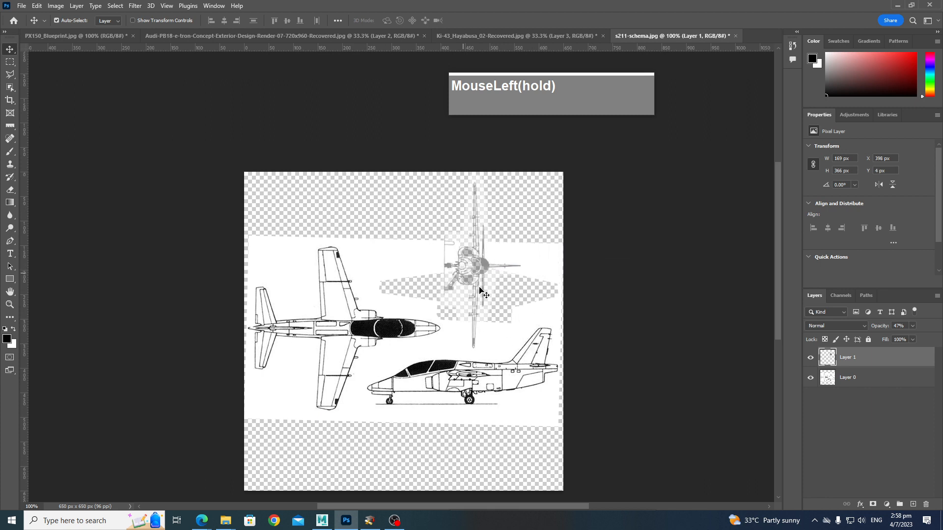
Rotate the front view 90° counter-clockwise with Free Transform and move it back over its original cutout
{"action": "key", "text": "ctrl+t"}
{"action": "left_click_drag", "start_coordinate": [527, 361], "coordinate": [535, 244], "text": "ctrl"}
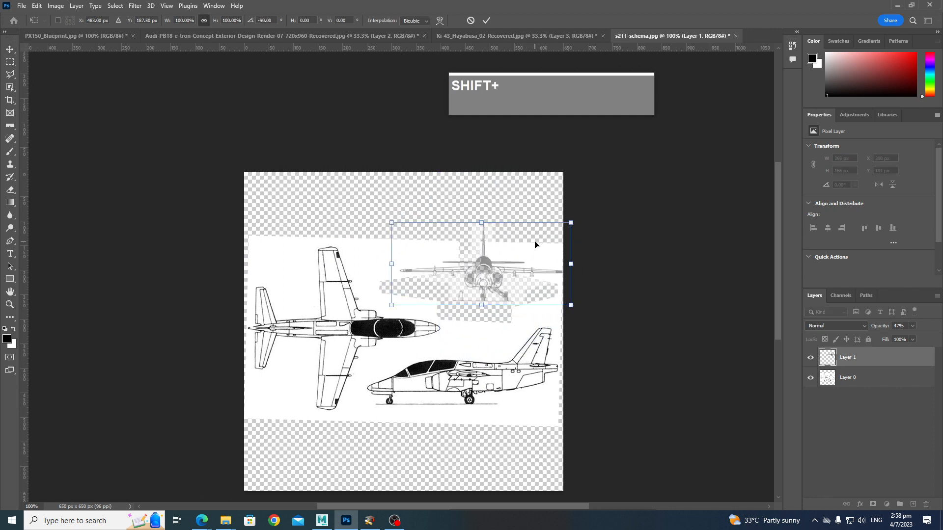
{"action": "left_click_drag", "start_coordinate": [493, 278], "coordinate": [477, 295]}
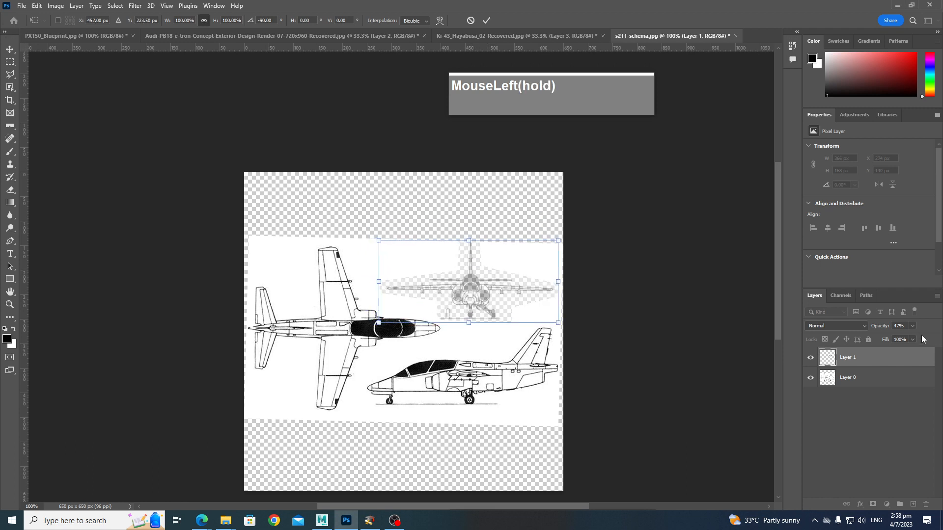
Set the front view layer's opacity to 100% and make Layer 0 active for another Polygonal Lasso selection
{"action": "left_click_drag", "start_coordinate": [914, 339], "coordinate": [936, 344]}
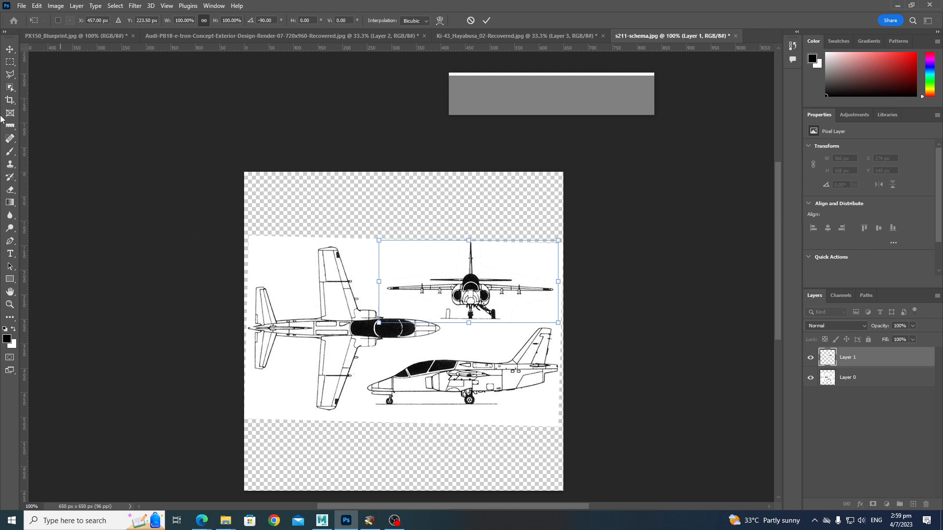
{"action": "left_click", "coordinate": [11, 75]}
{"action": "left_click", "coordinate": [887, 377]}
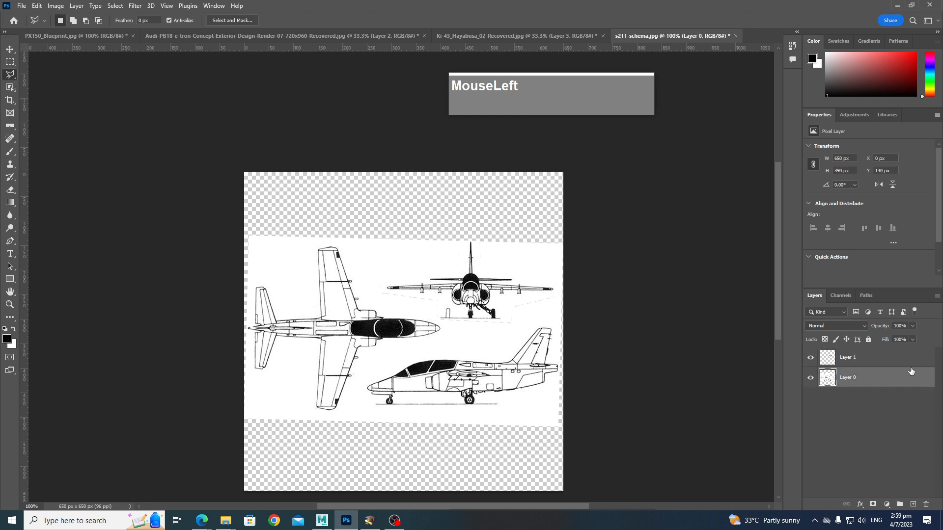
Outline the side view on Layer 0 with the Polygonal Lasso, cut it out and paste it onto its own layer
{"action": "left_click", "coordinate": [434, 356]}
{"action": "left_click", "coordinate": [362, 384]}
{"action": "left_click", "coordinate": [362, 407]}
{"action": "left_click", "coordinate": [382, 413]}
{"action": "left_click", "coordinate": [513, 416]}
{"action": "left_click", "coordinate": [505, 409]}
{"action": "left_click", "coordinate": [550, 382]}
{"action": "left_click", "coordinate": [559, 364]}
{"action": "left_click", "coordinate": [558, 323]}
{"action": "left_click", "coordinate": [534, 322]}
{"action": "left_click", "coordinate": [501, 360]}
{"action": "left_click", "coordinate": [435, 355]}
{"action": "left_click", "coordinate": [37, 5]}
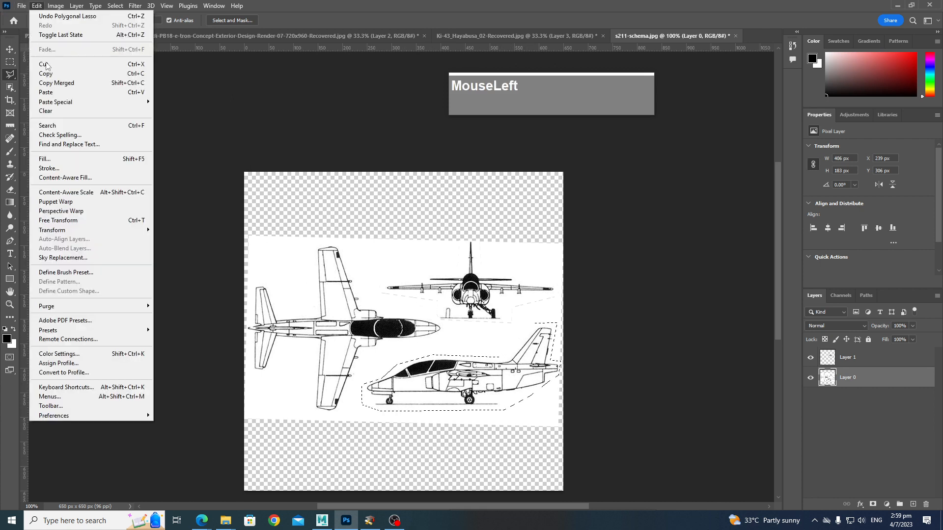
{"action": "left_click", "coordinate": [53, 64]}
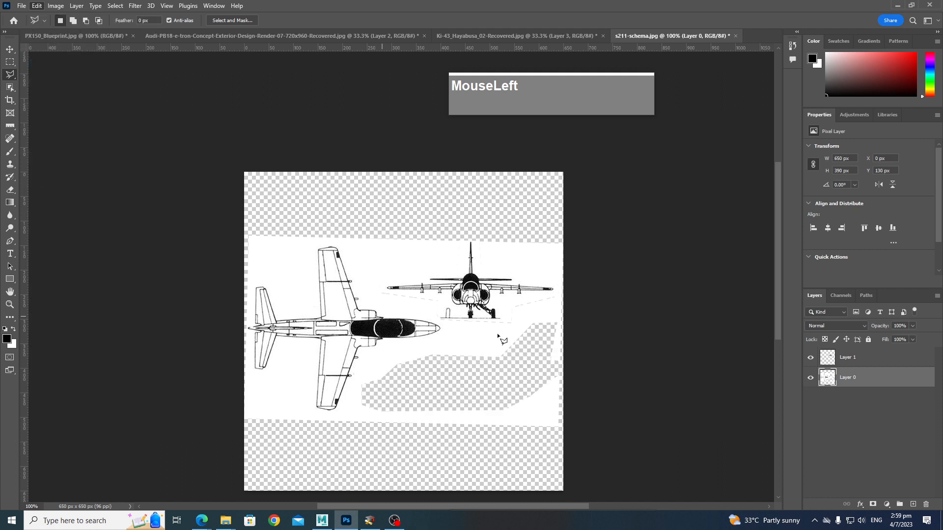
{"action": "key", "text": "ctrl+v"}
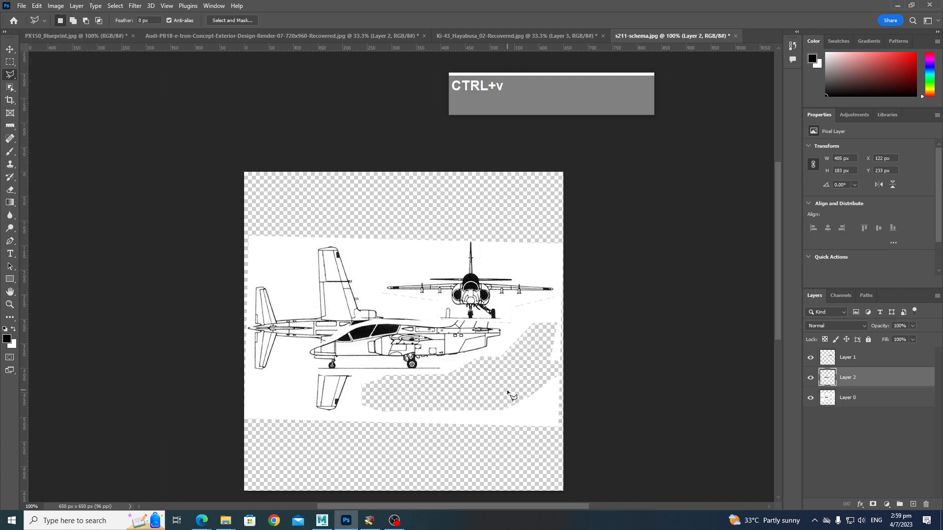
Try to rotate the side view layer 180° with Free Transform and place it against the lower half of the top view
{"action": "key", "text": "ctrl+t"}
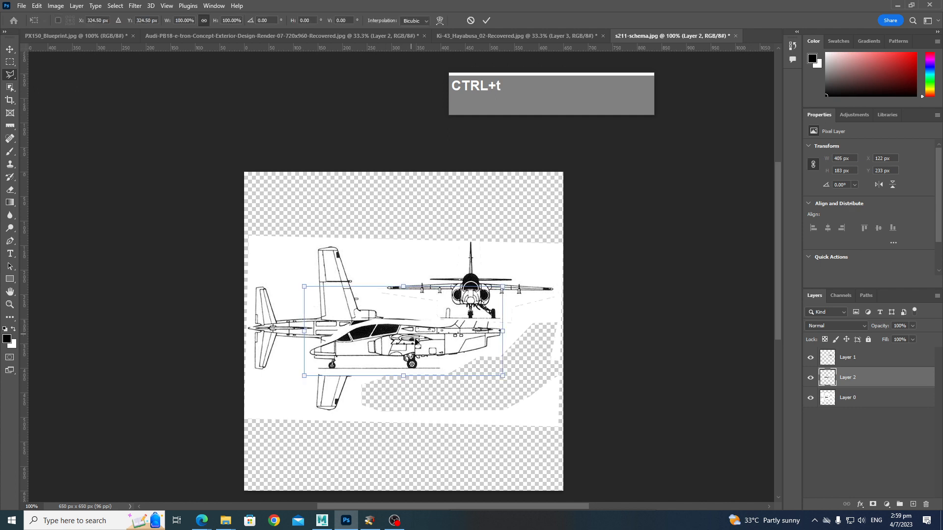
{"action": "left_click_drag", "start_coordinate": [509, 286], "coordinate": [297, 373]}
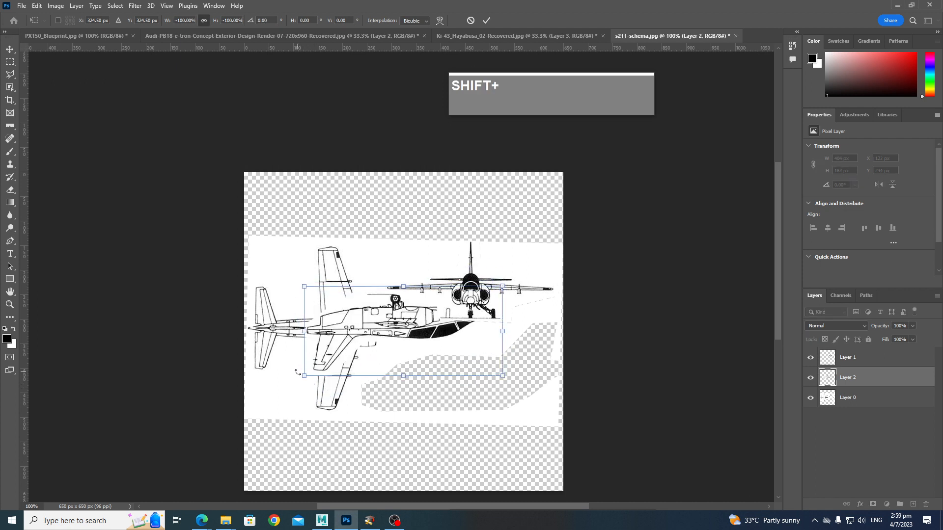
{"action": "left_click_drag", "start_coordinate": [414, 335], "coordinate": [358, 384]}
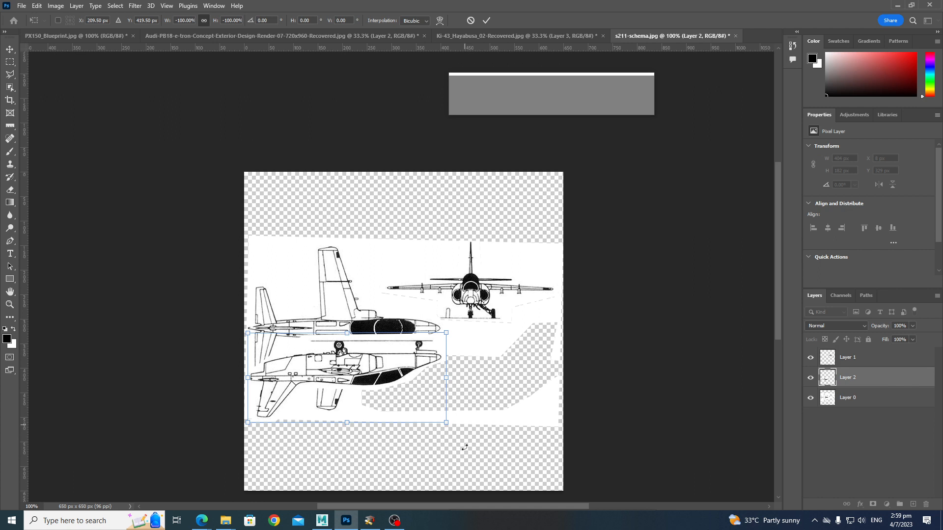
{"action": "key", "text": "ctrl+z"}
{"action": "key", "text": "ctrl+z"}
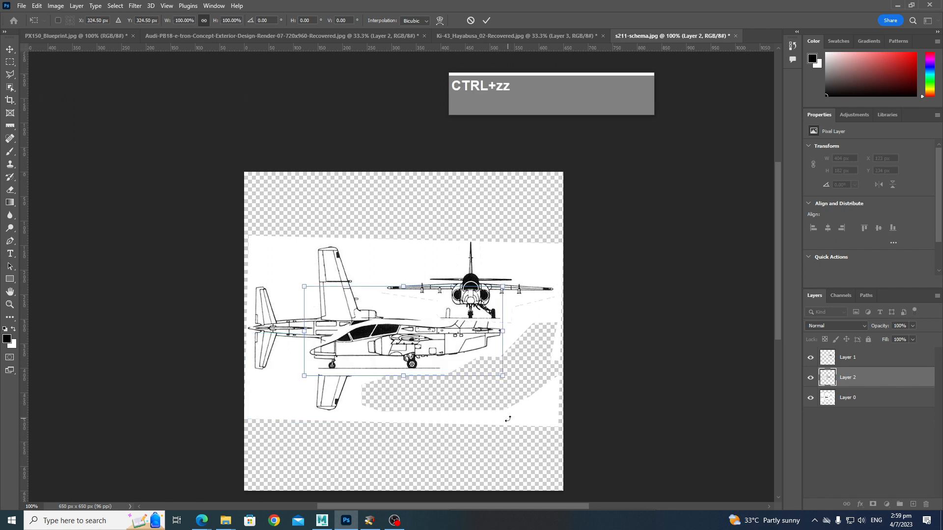
{"action": "left_click", "coordinate": [575, 392]}
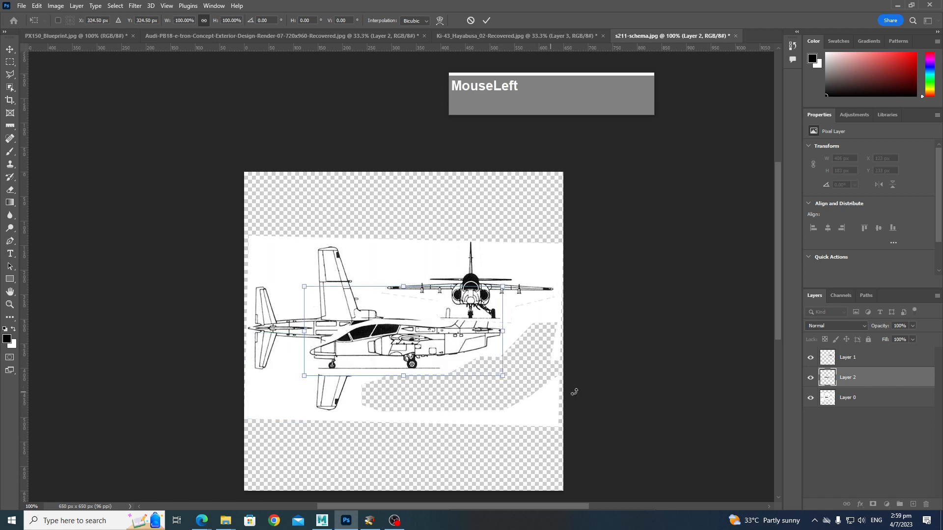
{"action": "mouse_move", "coordinate": [500, 384]}
{"action": "left_mouse_down"}
{"action": "mouse_move", "coordinate": [71, 12]}
{"action": "mouse_move", "coordinate": [368, 210]}
{"action": "left_mouse_up"}
{"action": "right_click", "coordinate": [179, 135]}
{"action": "key", "text": "Escape"}
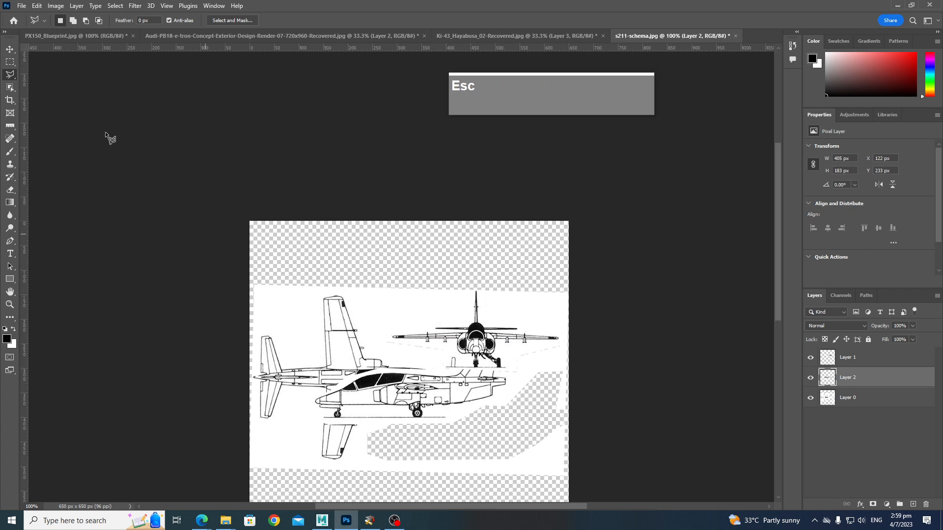
Move the side view layer back over its original cutout
{"action": "left_click_drag", "start_coordinate": [6, 42], "coordinate": [6, 53]}
{"action": "left_click", "coordinate": [317, 235]}
{"action": "key", "text": "Escape"}
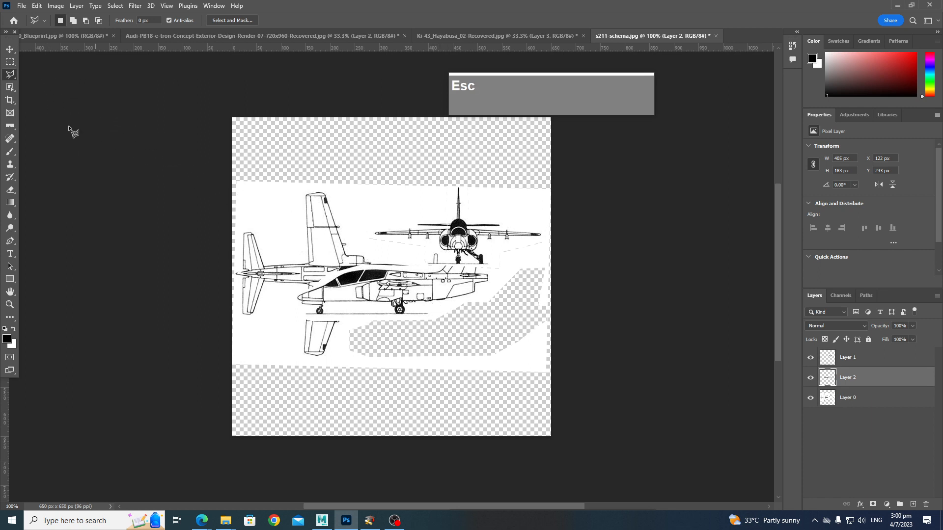
{"action": "left_click", "coordinate": [9, 52]}
{"action": "left_click_drag", "start_coordinate": [408, 325], "coordinate": [466, 361]}
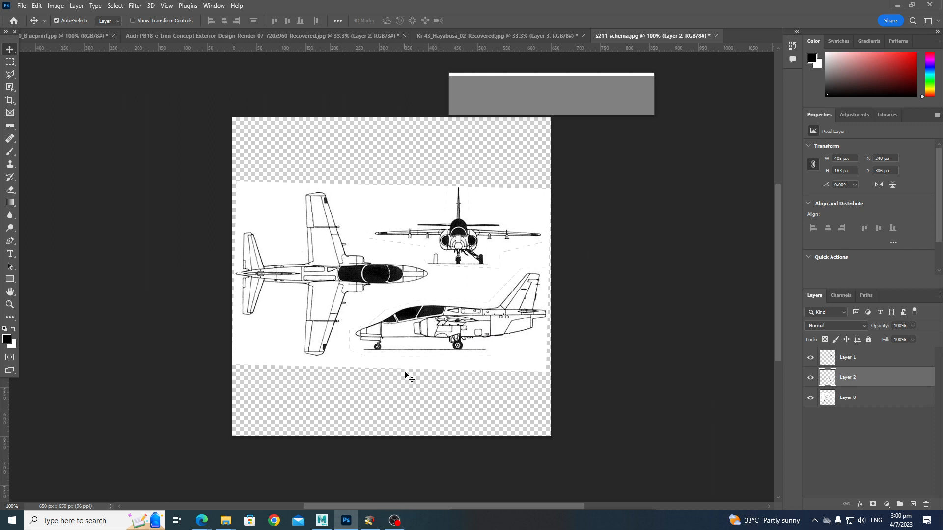
Switch to Maya, create a polygon plane and set both its Subdivisions Width and Subdivisions Height to 1
{"action": "left_click", "coordinate": [322, 521]}
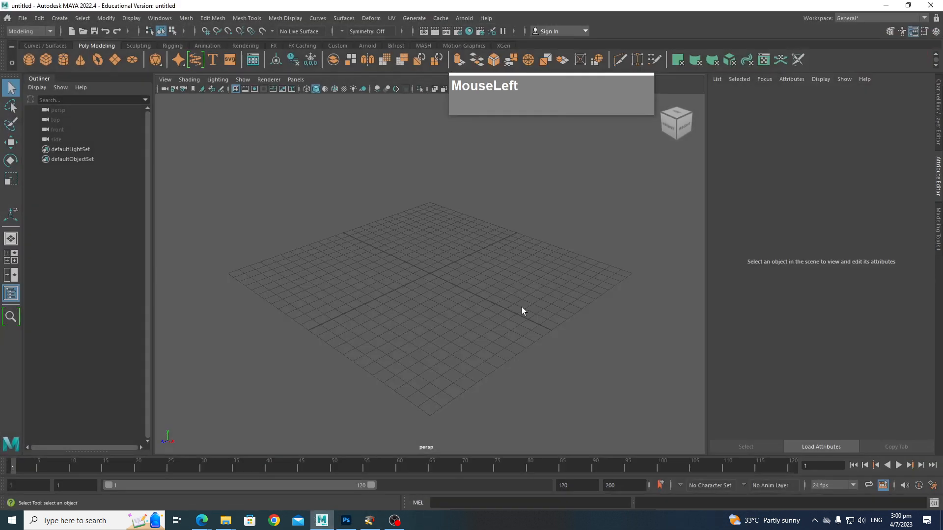
{"action": "right_click_drag", "start_coordinate": [427, 280], "coordinate": [385, 266], "text": "shift"}
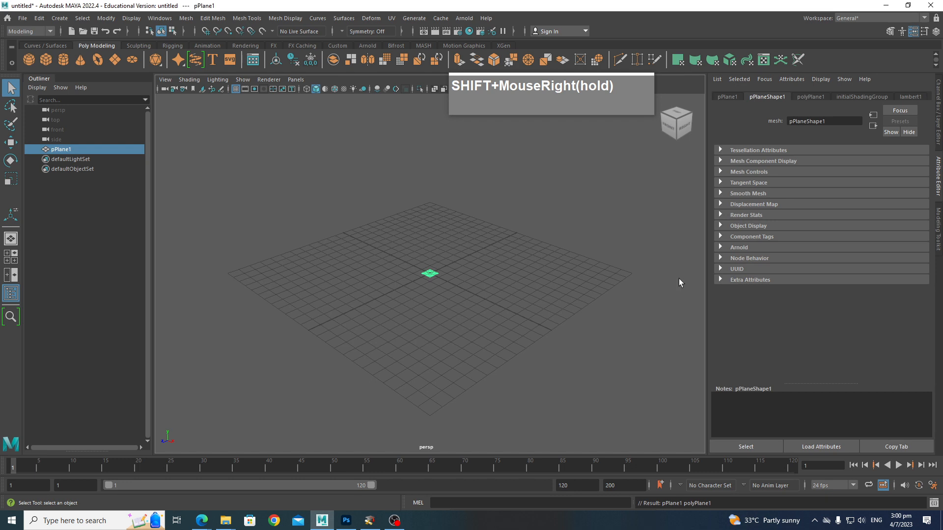
{"action": "left_click", "coordinate": [936, 120]}
{"action": "left_click", "coordinate": [939, 240]}
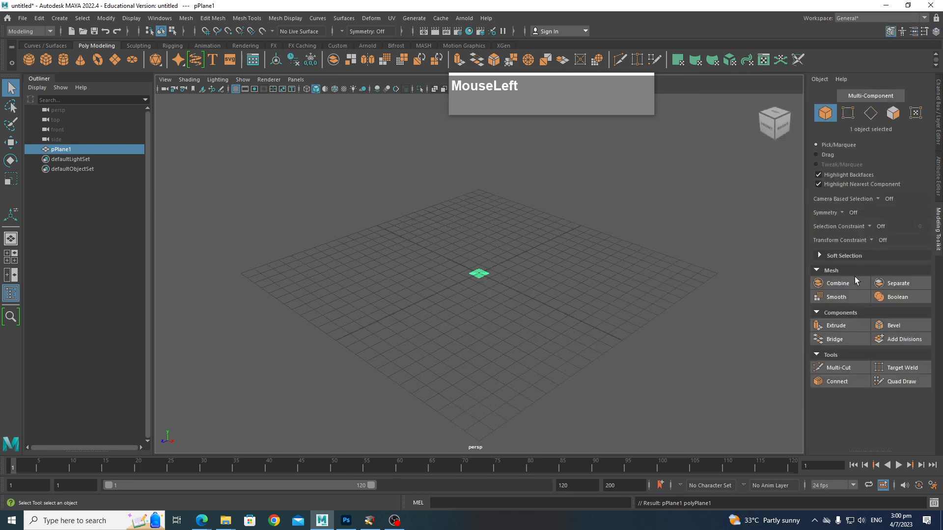
{"action": "left_click", "coordinate": [938, 138]}
{"action": "left_click", "coordinate": [837, 211]}
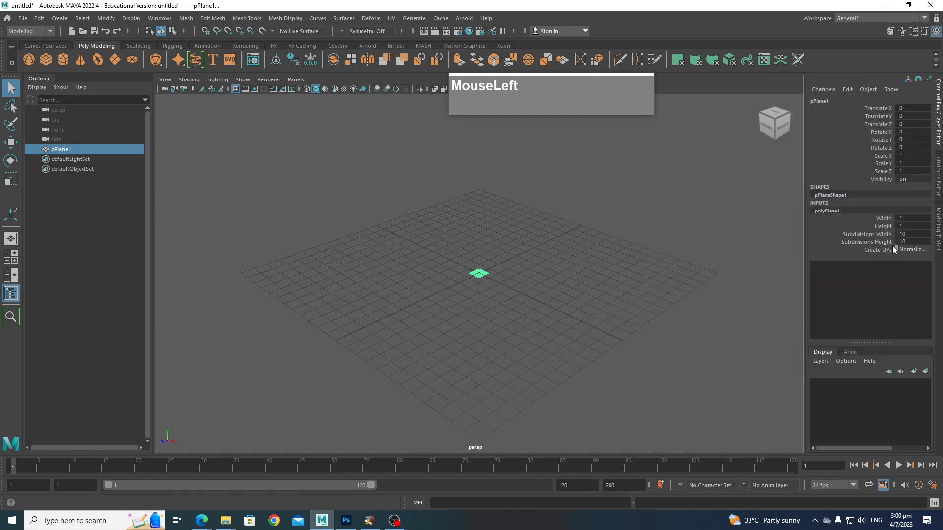
{"action": "left_click", "coordinate": [870, 233]}
{"action": "left_click", "coordinate": [867, 242], "text": "shift"}
{"action": "middle_click_drag", "start_coordinate": [799, 241], "coordinate": [280, 259]}
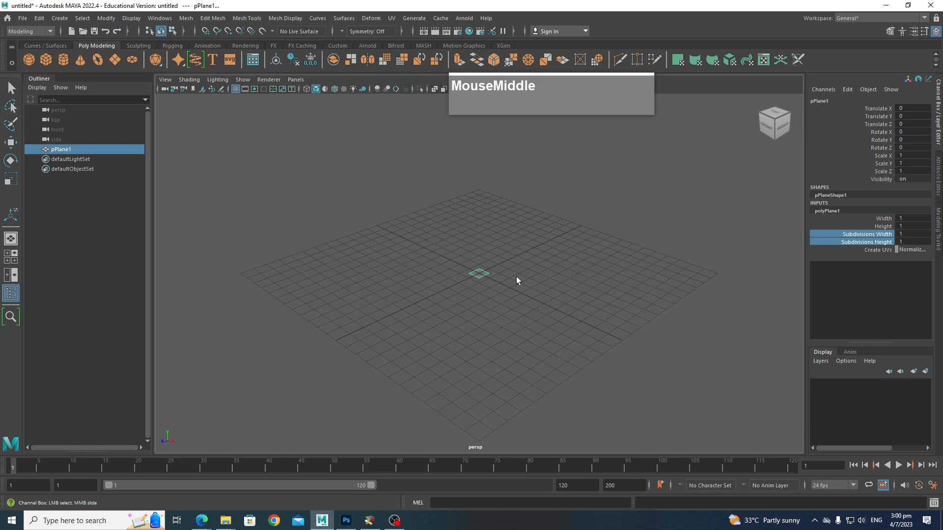
Set the polygon plane's width and height to 34.3
{"action": "left_click", "coordinate": [875, 219]}
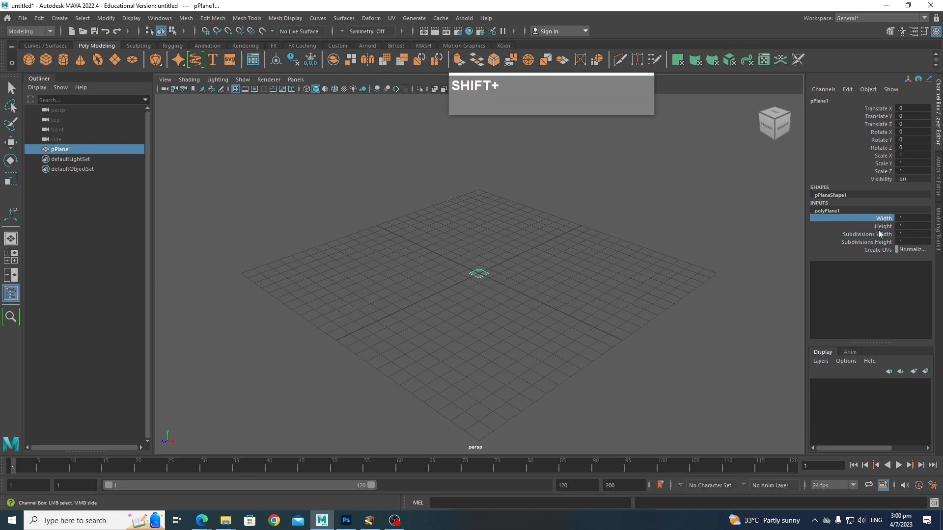
{"action": "left_click", "coordinate": [879, 227], "text": "shift"}
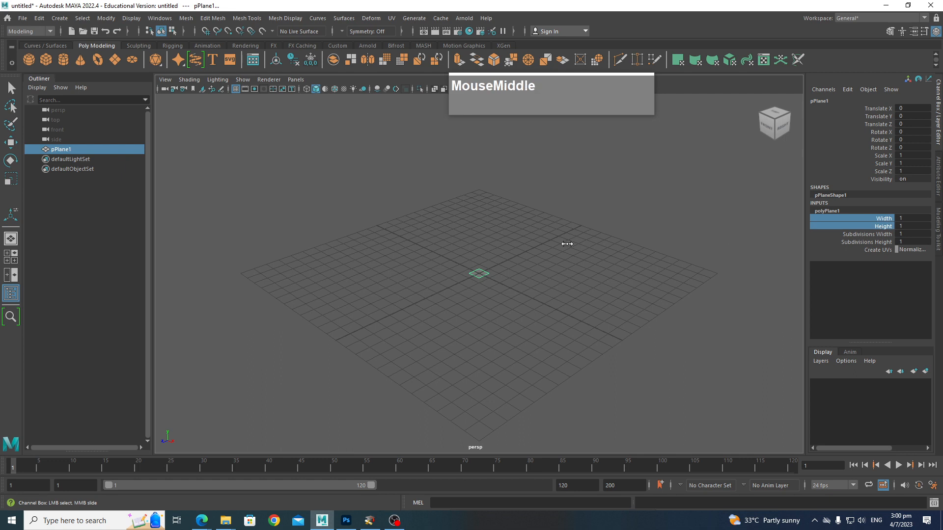
{"action": "middle_click_drag", "start_coordinate": [567, 244], "coordinate": [731, 244]}
Assign a new Surface Shader to the plane and map its Out Color to the image file s211-schema.jpg
{"action": "right_click_drag", "start_coordinate": [644, 225], "coordinate": [650, 477]}
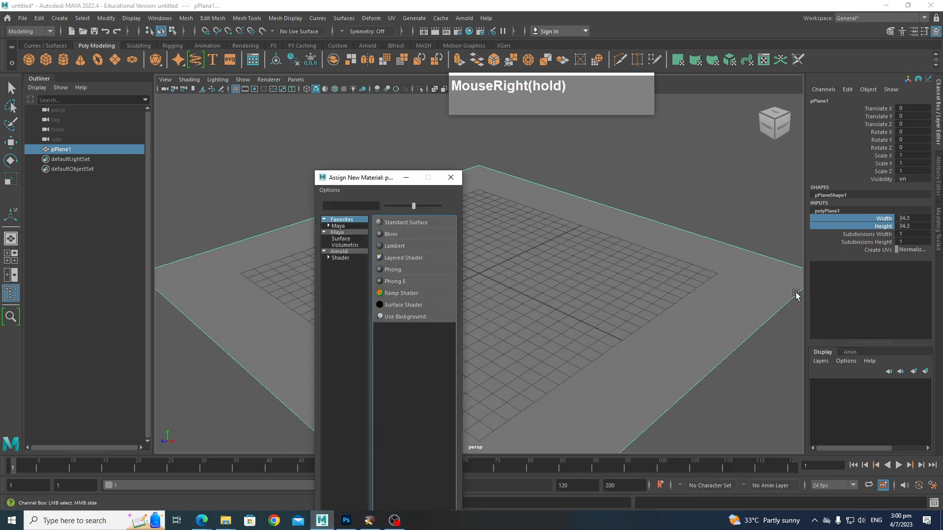
{"action": "left_click", "coordinate": [404, 304]}
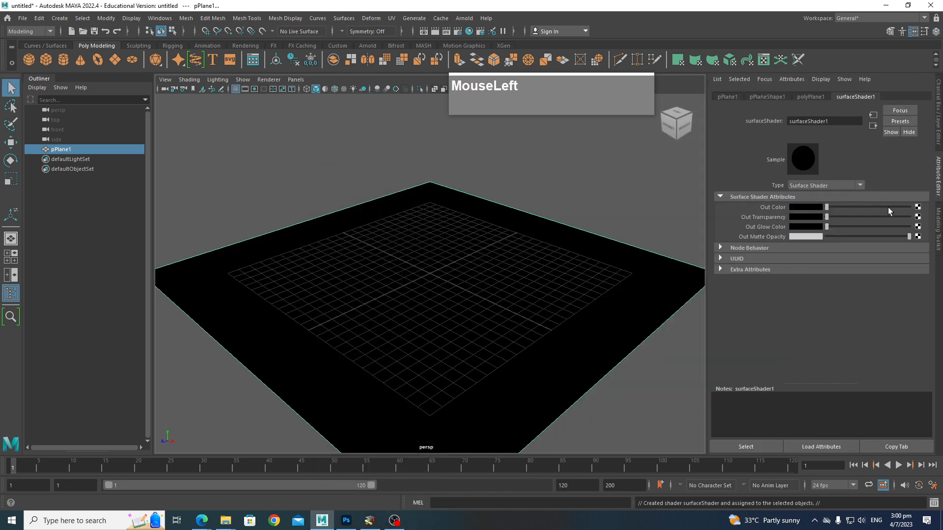
{"action": "left_click", "coordinate": [917, 207]}
{"action": "left_click", "coordinate": [394, 258]}
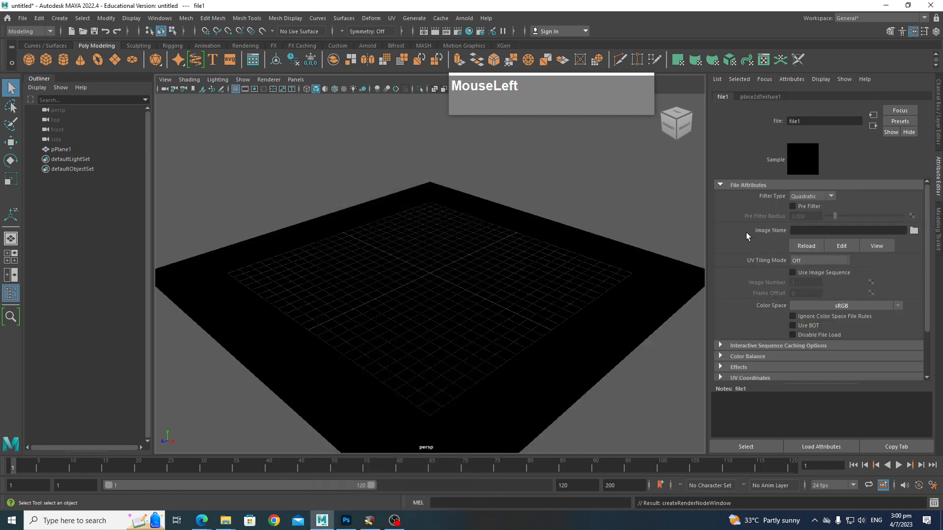
{"action": "left_click", "coordinate": [915, 231]}
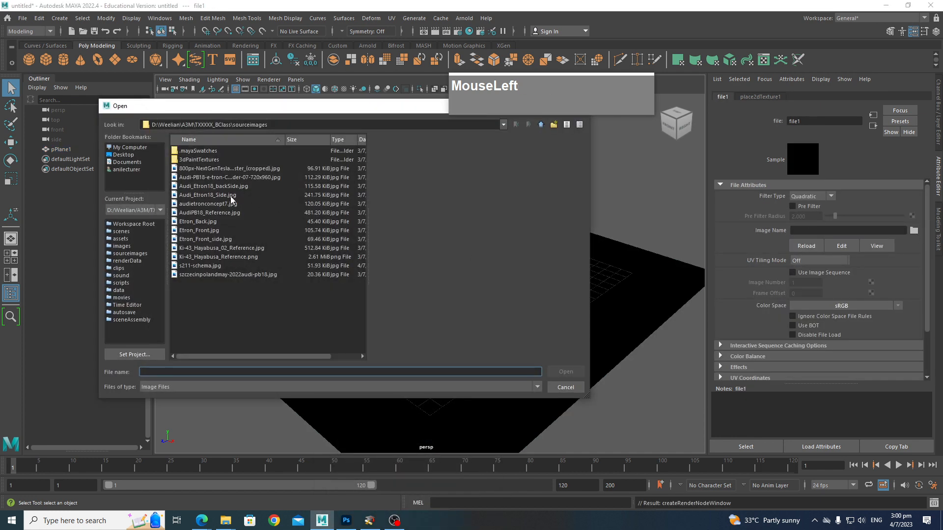
{"action": "left_click", "coordinate": [231, 276]}
{"action": "left_click", "coordinate": [197, 266]}
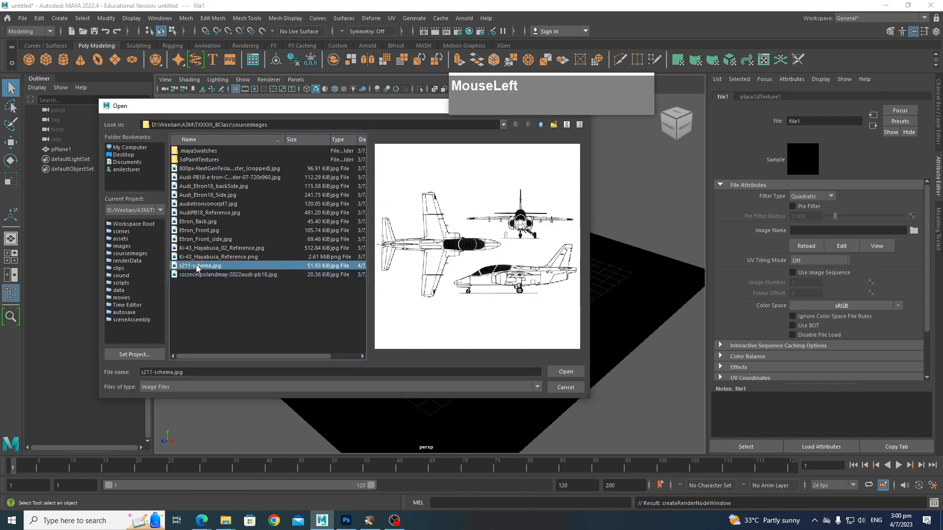
{"action": "left_click", "coordinate": [579, 372]}
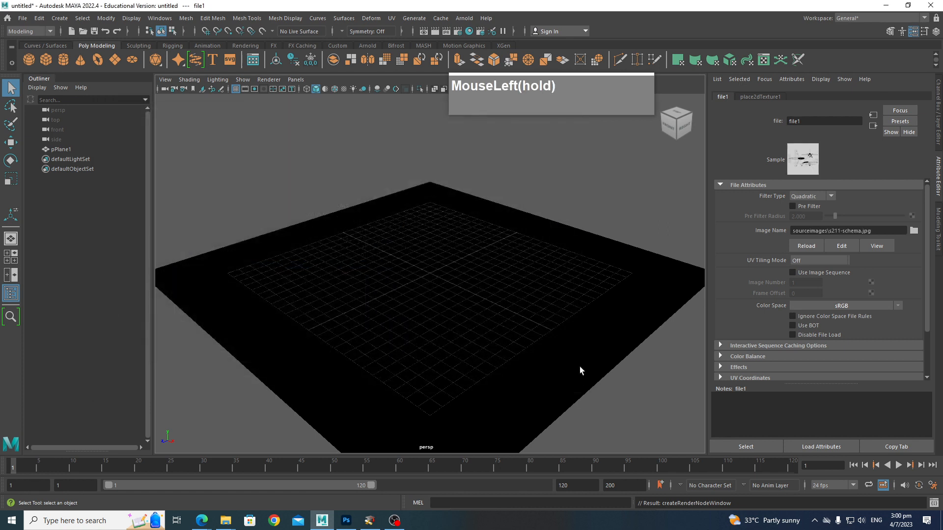
Select the plane, turn on textured display and inspect the blueprint on it in the perspective view
{"action": "left_click", "coordinate": [576, 368]}
{"action": "key", "text": "6"}
{"action": "mouse_move", "coordinate": [575, 366]}
{"action": "left_mouse_down", "text": "alt"}
{"action": "mouse_move", "coordinate": [514, 377]}
{"action": "mouse_move", "coordinate": [581, 393]}
{"action": "mouse_move", "coordinate": [585, 350]}
{"action": "left_mouse_up", "text": "alt"}
{"action": "scroll", "coordinate": [589, 383], "scroll_direction": "up", "scroll_amount": 3, "text": "alt"}
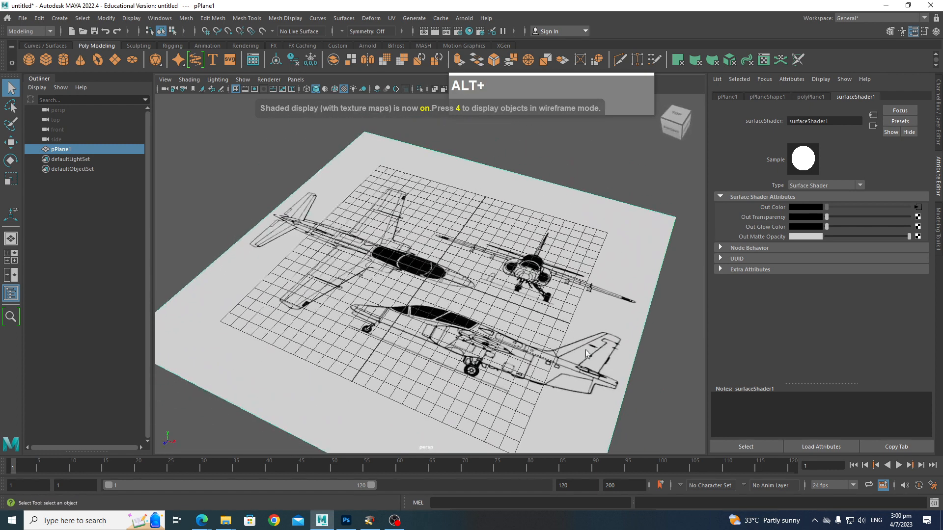
{"action": "scroll", "coordinate": [565, 359], "scroll_direction": "down", "scroll_amount": 3}
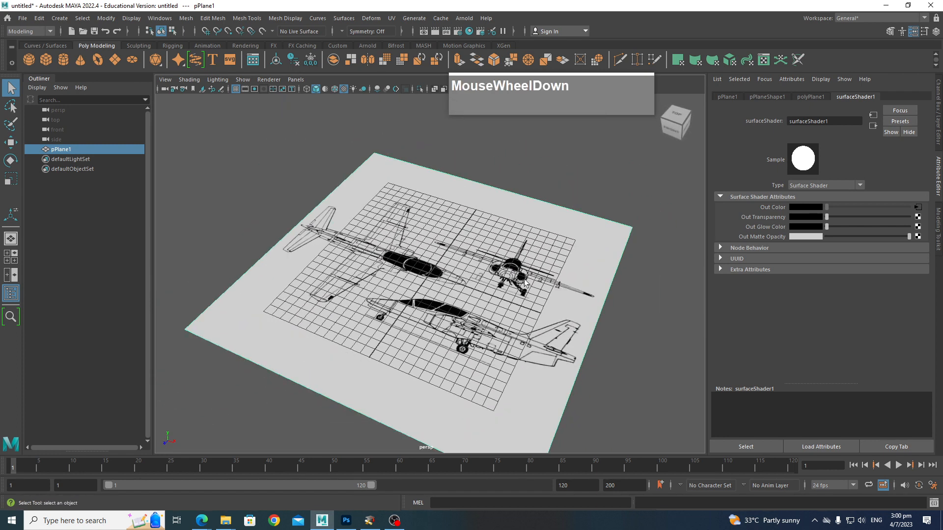
{"action": "left_click_drag", "start_coordinate": [515, 309], "coordinate": [489, 297], "text": "alt"}
{"action": "middle_click_drag", "start_coordinate": [489, 297], "coordinate": [484, 335], "text": "alt"}
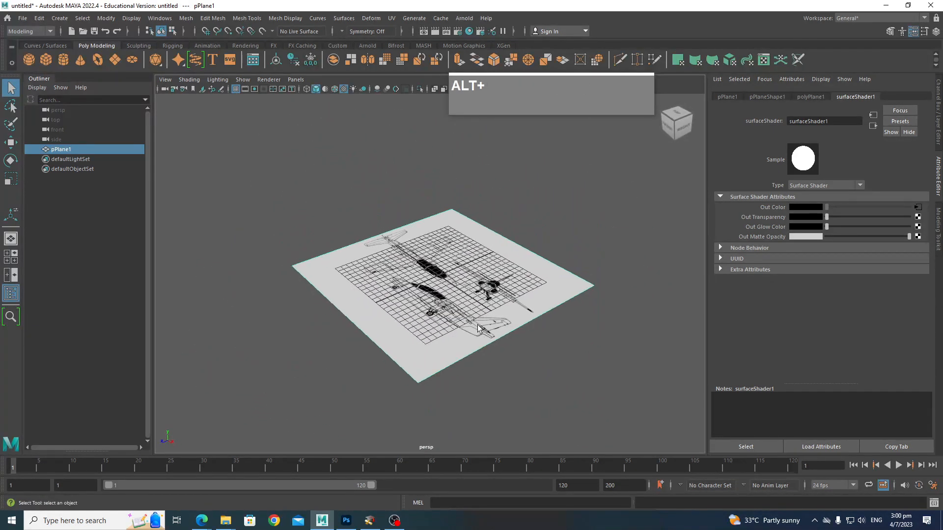
{"action": "scroll", "coordinate": [484, 338], "scroll_direction": "up", "scroll_amount": 2}
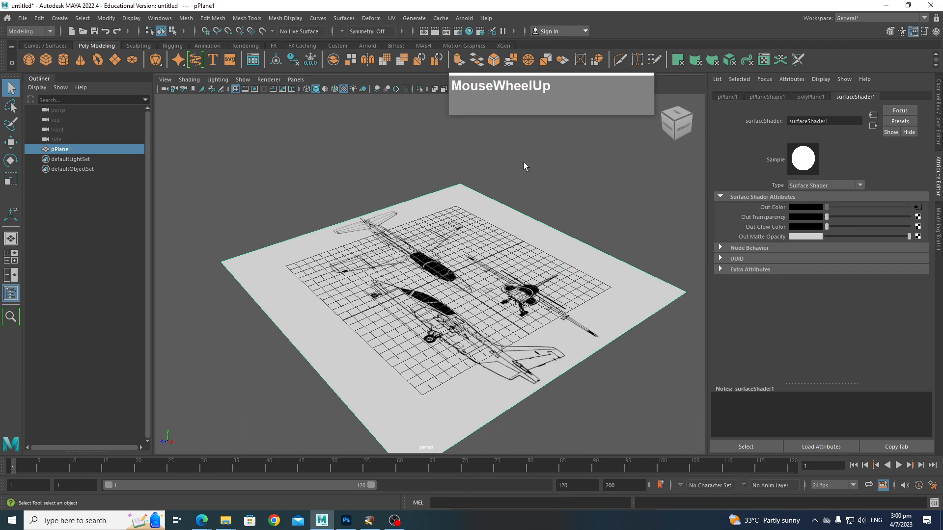
Switch to the top view and rotate the blueprint plane 90° clockwise so the top-view aircraft's nose points down
{"action": "key", "text": "space"}
{"action": "left_click_drag", "start_coordinate": [479, 299], "coordinate": [433, 302]}
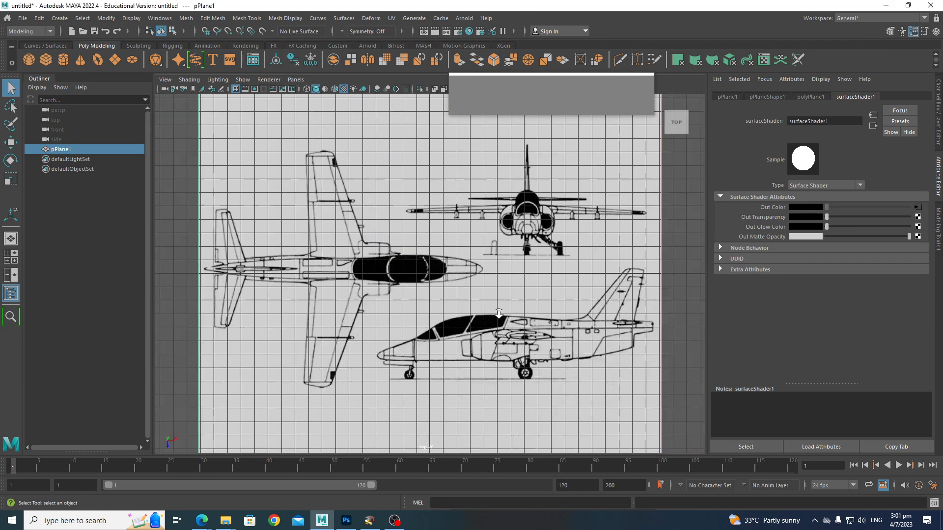
{"action": "scroll", "coordinate": [498, 313], "scroll_direction": "down", "scroll_amount": 3}
{"action": "scroll", "coordinate": [426, 281], "scroll_direction": "up", "scroll_amount": 2}
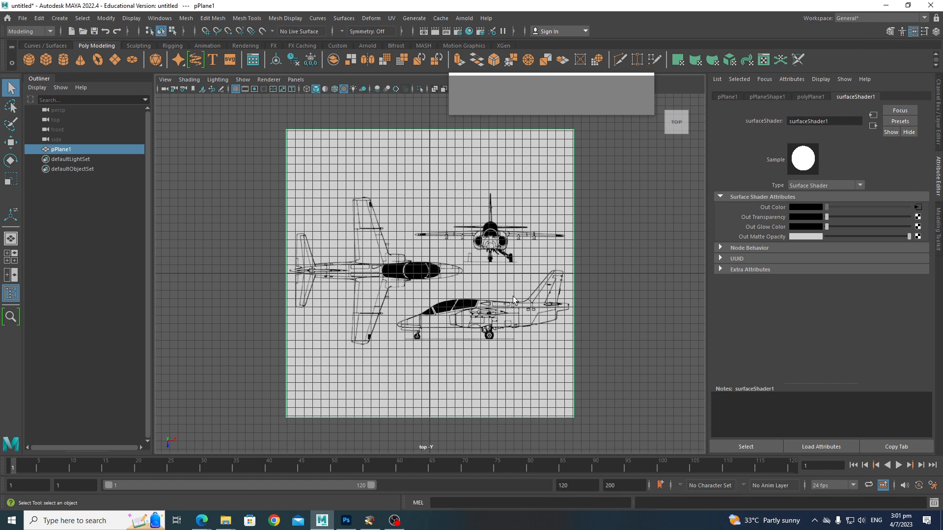
{"action": "left_click", "coordinate": [556, 220]}
{"action": "key", "text": "w"}
{"action": "key", "text": "e"}
{"action": "left_click_drag", "start_coordinate": [481, 266], "coordinate": [534, 312]}
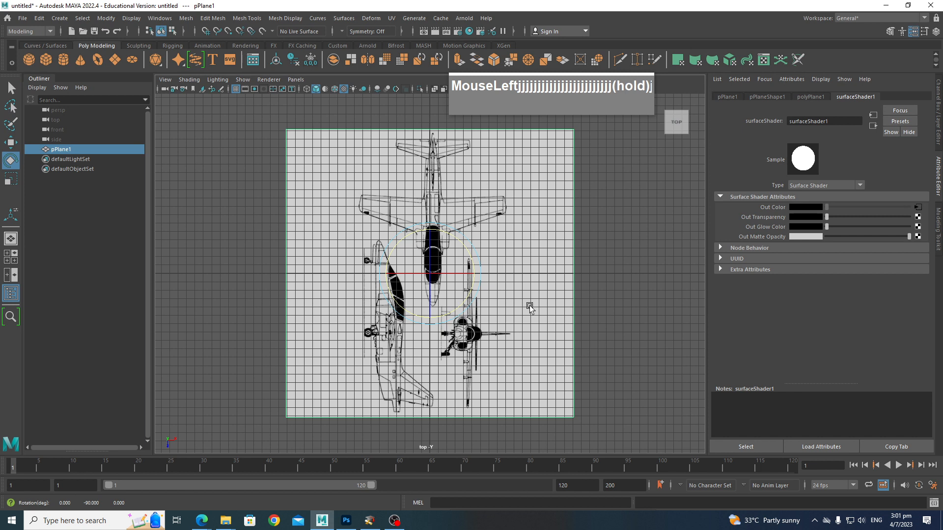
Move the plane so the top-view aircraft's fuselage is centred on the vertical grid axis, with its wings near the origin
{"action": "key", "text": "w"}
{"action": "left_click_drag", "start_coordinate": [464, 305], "coordinate": [463, 357]}
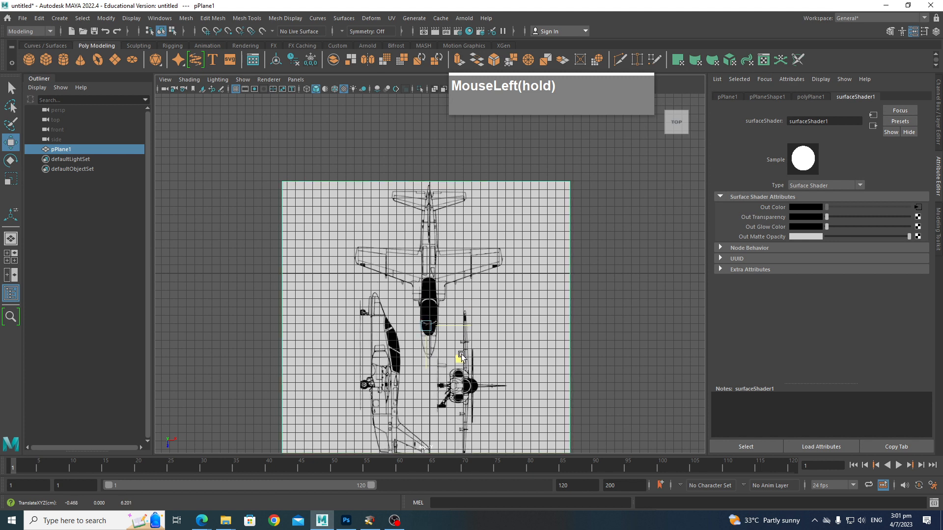
{"action": "scroll", "coordinate": [490, 339], "scroll_direction": "up", "scroll_amount": 5}
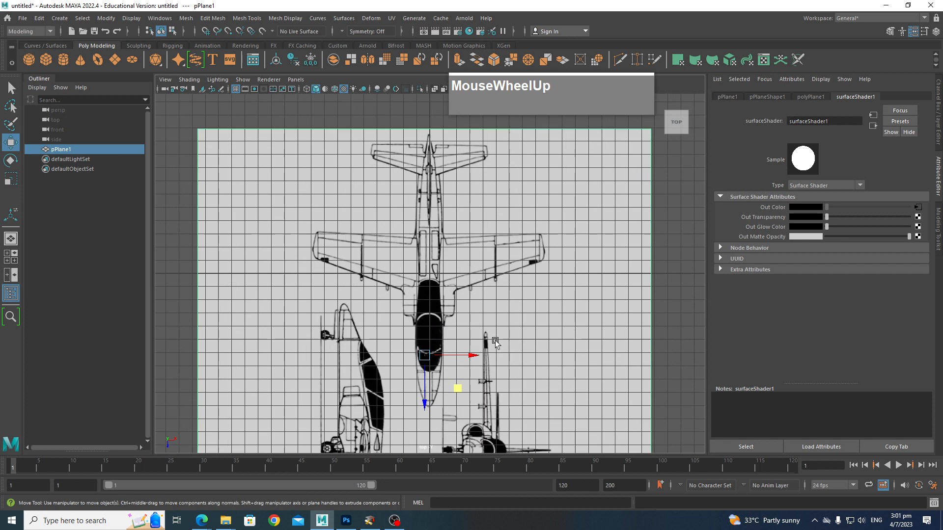
{"action": "left_click_drag", "start_coordinate": [445, 380], "coordinate": [450, 383]}
{"action": "scroll", "coordinate": [526, 290], "scroll_direction": "down", "scroll_amount": 5}
{"action": "scroll", "coordinate": [525, 324], "scroll_direction": "up", "scroll_amount": 3}
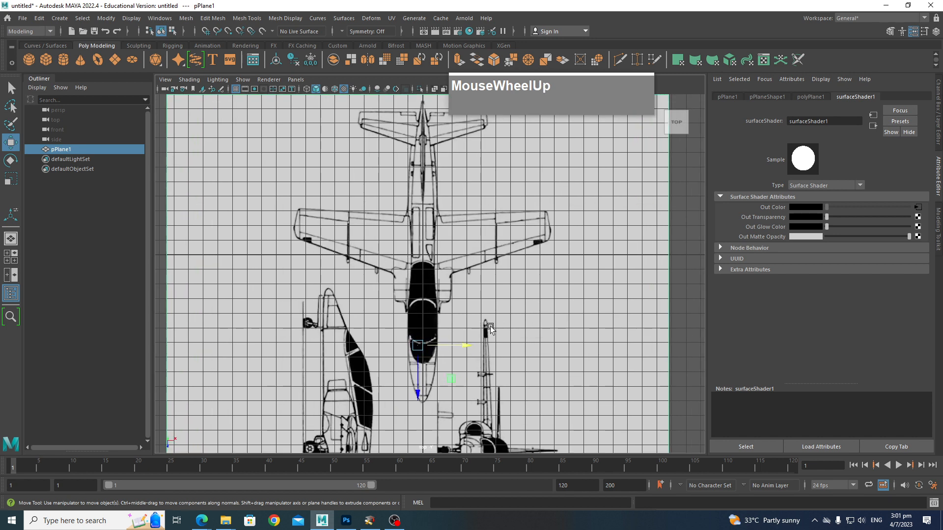
Move the plane's pivot point onto the grid origin between the wings, using grid snapping
{"action": "key", "text": "d"}
{"action": "left_click_drag", "start_coordinate": [462, 390], "coordinate": [422, 256]}
{"action": "key", "text": "x"}
{"action": "key", "text": "d"}
{"action": "scroll", "coordinate": [553, 337], "scroll_direction": "down", "scroll_amount": 3}
{"action": "scroll", "coordinate": [550, 344], "scroll_direction": "up", "scroll_amount": 2}
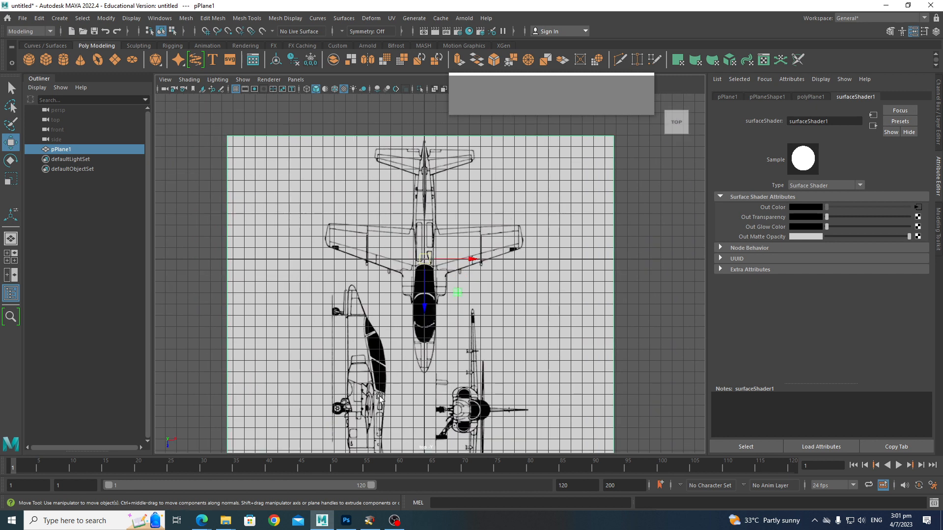
Lower the blueprint plane slightly below the ground grid in the perspective view and inspect it from several angles
{"action": "scroll", "coordinate": [527, 312], "scroll_direction": "down", "scroll_amount": 2}
{"action": "scroll", "coordinate": [533, 314], "scroll_direction": "up", "scroll_amount": 2}
{"action": "left_click_drag", "start_coordinate": [534, 315], "coordinate": [492, 317]}
{"action": "scroll", "coordinate": [533, 294], "scroll_direction": "down", "scroll_amount": 3}
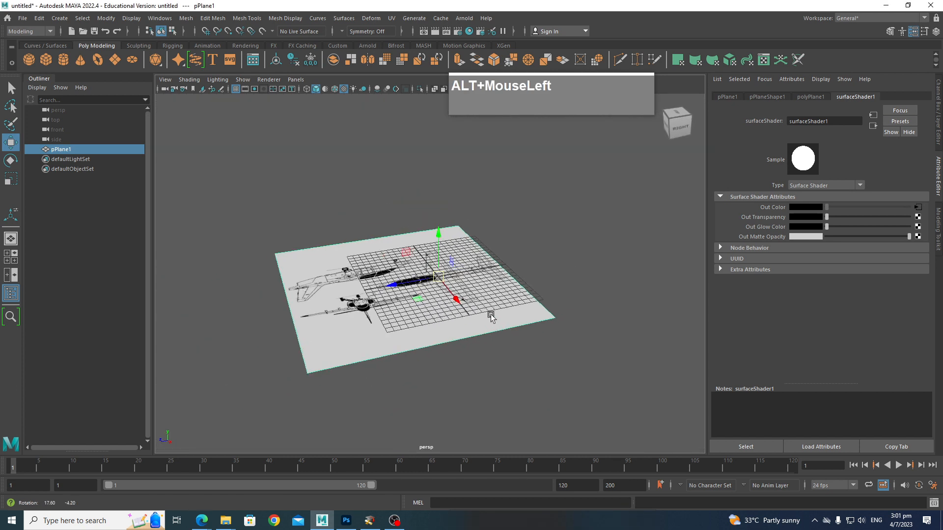
{"action": "scroll", "coordinate": [491, 317], "scroll_direction": "up", "scroll_amount": 3}
{"action": "left_click_drag", "start_coordinate": [447, 259], "coordinate": [479, 284]}
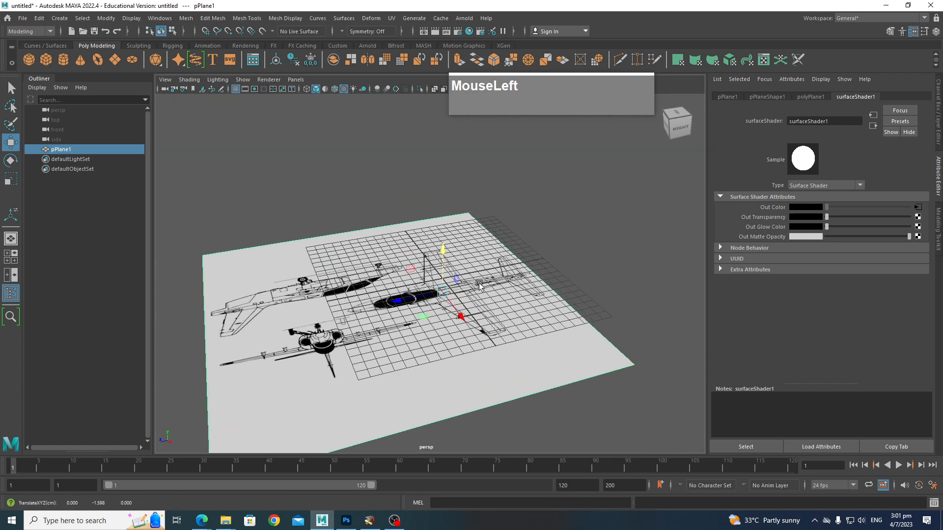
{"action": "scroll", "coordinate": [460, 219], "scroll_direction": "down", "scroll_amount": 2}
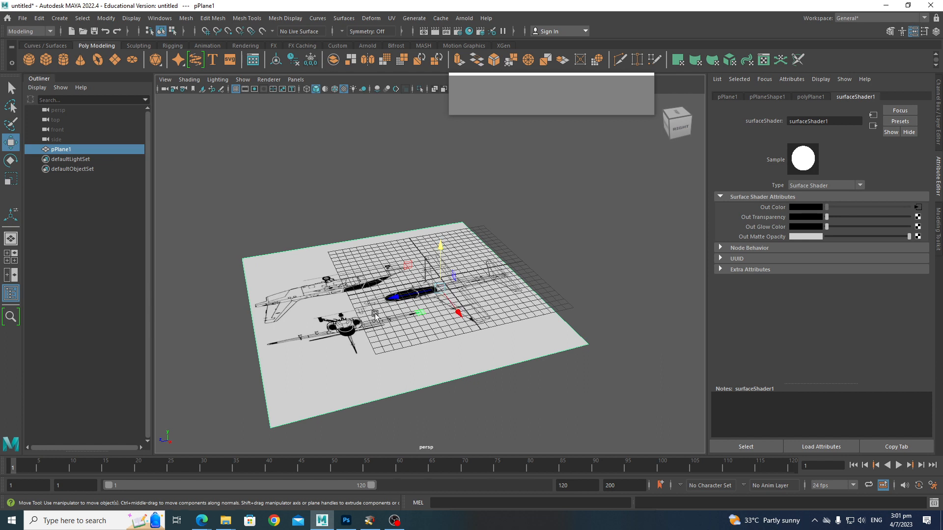
{"action": "left_click_drag", "start_coordinate": [447, 245], "coordinate": [426, 254]}
{"action": "left_click_drag", "start_coordinate": [532, 255], "coordinate": [551, 286], "text": "alt"}
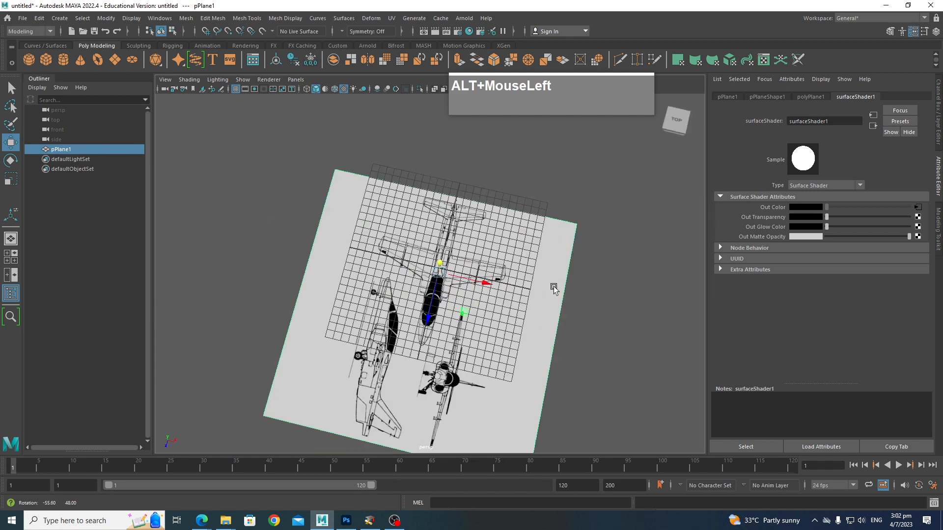
{"action": "middle_click_drag", "start_coordinate": [552, 286], "coordinate": [554, 284], "text": "alt"}
{"action": "left_click_drag", "start_coordinate": [618, 355], "coordinate": [447, 305], "text": "alt"}
{"action": "left_click_drag", "start_coordinate": [374, 417], "coordinate": [375, 383], "text": "alt"}
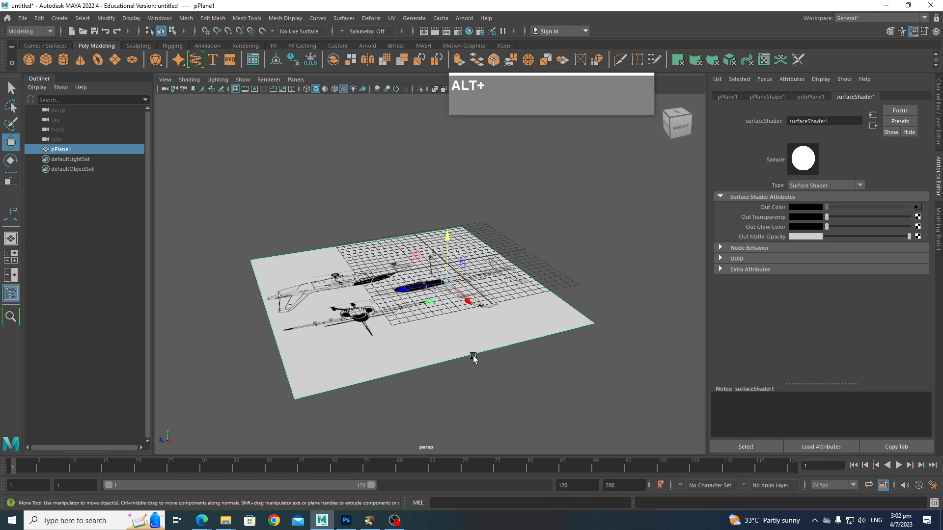
Duplicate the blueprint plane and raise the copy well above the original
{"action": "key", "text": "shift+d"}
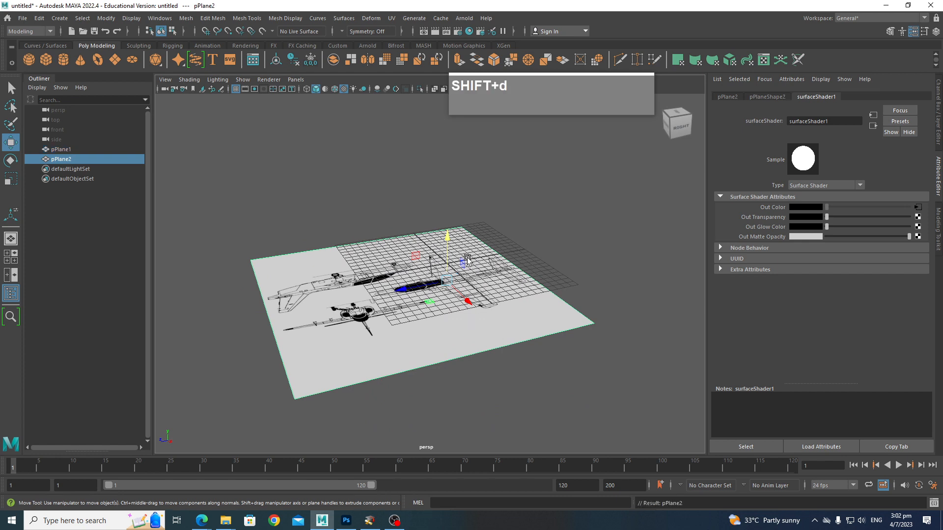
{"action": "left_click_drag", "start_coordinate": [447, 240], "coordinate": [449, 152]}
{"action": "left_click_drag", "start_coordinate": [448, 152], "coordinate": [555, 303], "text": "alt"}
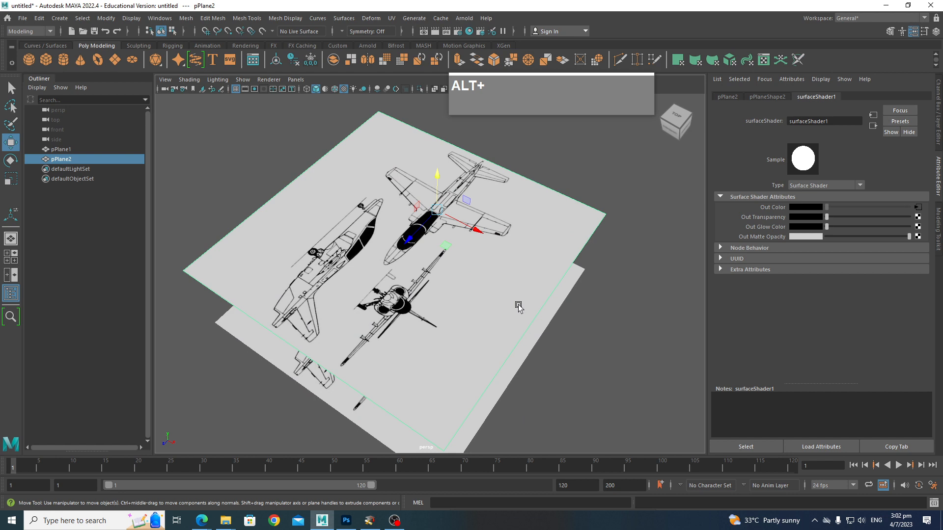
Rotate the raised copy 180° about the vertical axis using step-snapped rotation
{"action": "key", "text": "e"}
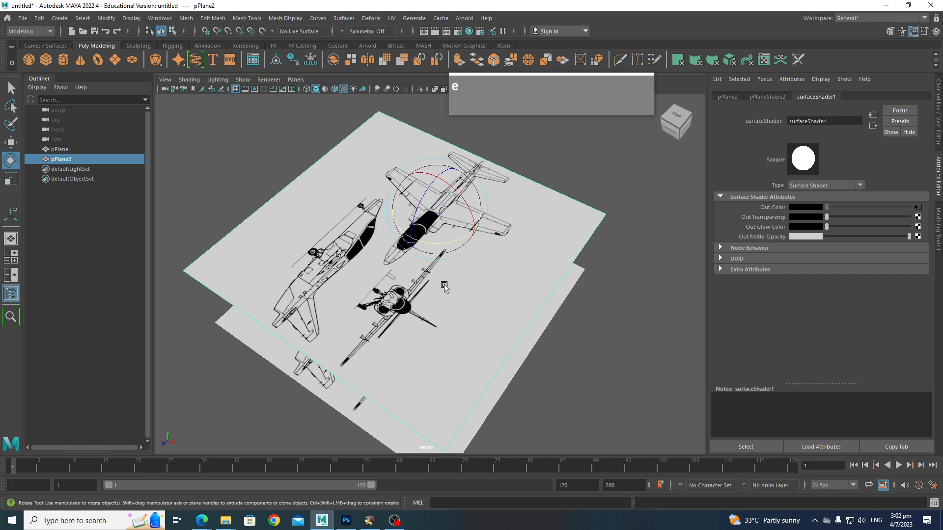
{"action": "key", "text": "k"}
{"action": "key", "text": "k"}
{"action": "key", "text": "k"}
{"action": "key", "text": "k"}
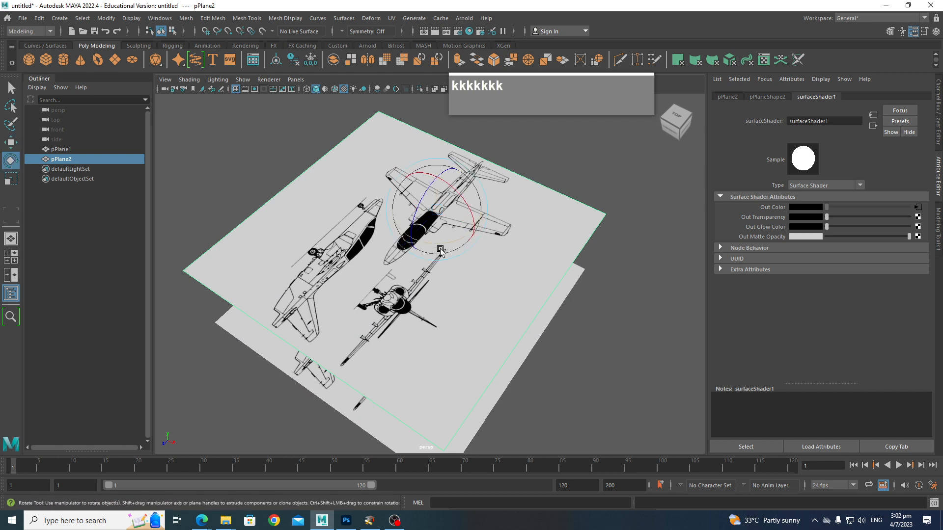
{"action": "key", "text": "j"}
{"action": "left_click_drag", "start_coordinate": [447, 255], "coordinate": [613, 159]}
{"action": "scroll", "coordinate": [540, 280], "scroll_direction": "down", "scroll_amount": 3}
{"action": "left_click_drag", "start_coordinate": [531, 273], "coordinate": [533, 259], "text": "alt"}
{"action": "scroll", "coordinate": [538, 260], "scroll_direction": "up", "scroll_amount": 2}
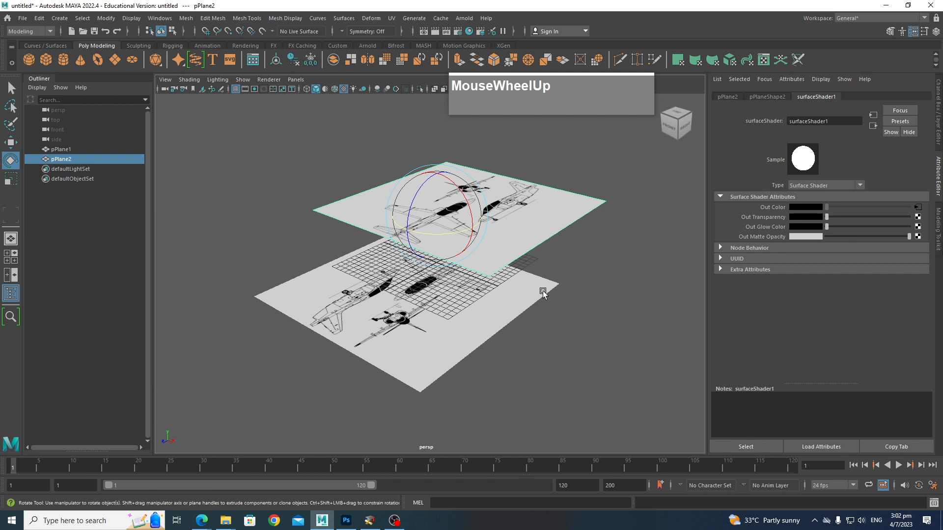
Rotate the copy 90° so it stands upright with its side-view aircraft level and facing the right view
{"action": "key", "text": "j"}
{"action": "left_click_drag", "start_coordinate": [475, 231], "coordinate": [471, 252]}
{"action": "left_click_drag", "start_coordinate": [558, 326], "coordinate": [475, 327], "text": "alt"}
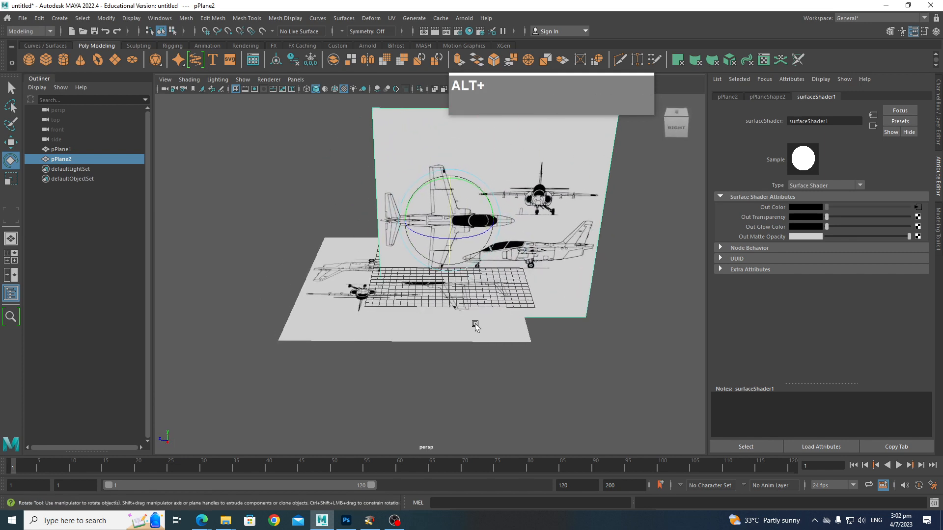
Slide the upright plane along the Z axis to bring its side-view aircraft alongside the top-view aircraft on the ground plane
{"action": "key", "text": "w"}
{"action": "left_click_drag", "start_coordinate": [386, 191], "coordinate": [434, 246]}
{"action": "scroll", "coordinate": [344, 246], "scroll_direction": "up", "scroll_amount": 5}
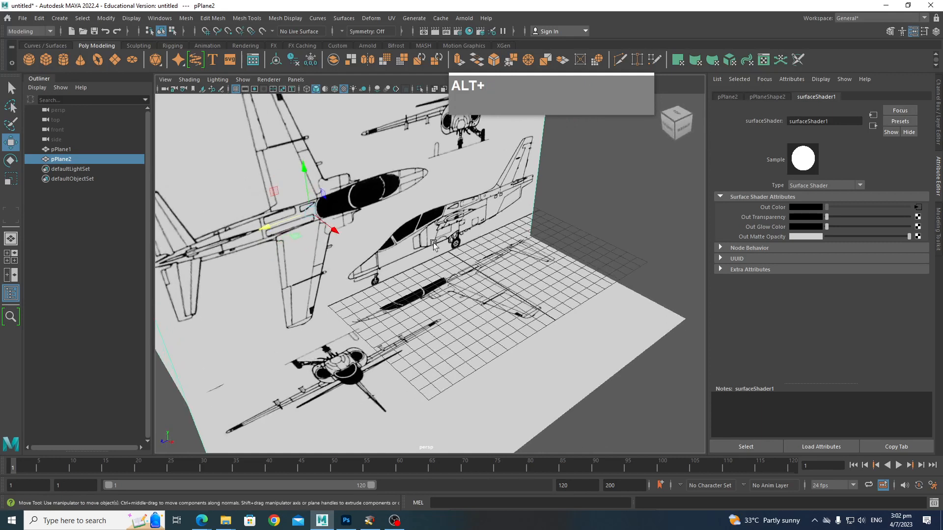
{"action": "left_click_drag", "start_coordinate": [358, 293], "coordinate": [404, 339], "text": "alt"}
{"action": "left_click_drag", "start_coordinate": [395, 290], "coordinate": [276, 102], "text": "alt"}
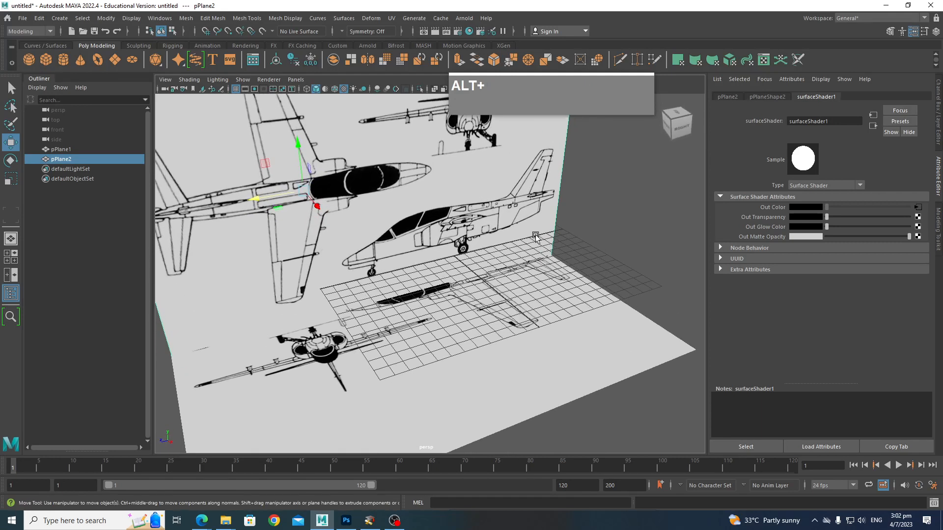
Lower the upright plane and fine-tune its lengthwise position so the side-view nose lines up with the top-view nose
{"action": "left_click_drag", "start_coordinate": [300, 146], "coordinate": [303, 202]}
{"action": "scroll", "coordinate": [303, 202], "scroll_direction": "up", "scroll_amount": 5}
{"action": "middle_click_drag", "start_coordinate": [303, 202], "coordinate": [323, 349], "text": "alt"}
{"action": "scroll", "coordinate": [382, 276], "scroll_direction": "down", "scroll_amount": 3}
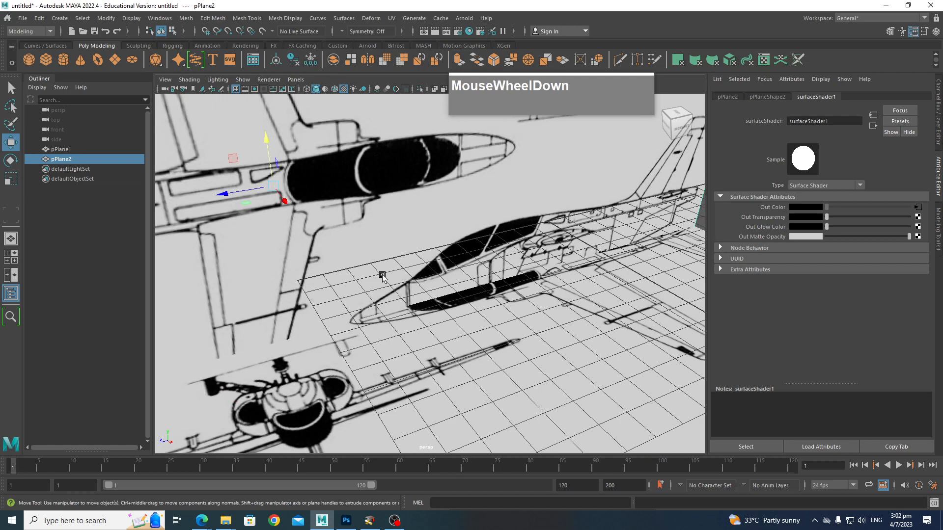
{"action": "left_click_drag", "start_coordinate": [222, 191], "coordinate": [531, 334]}
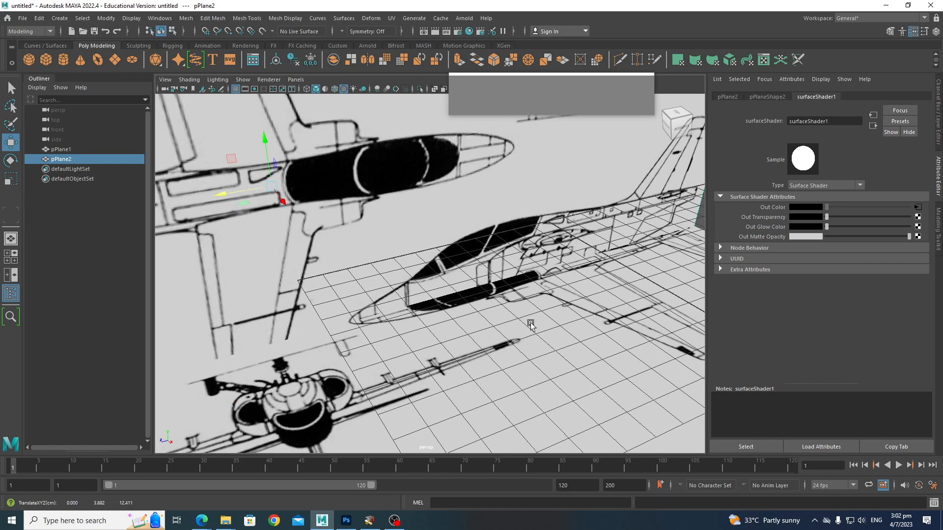
Move the upright plane's pivot point onto the middle of the side-view aircraft's fuselage
{"action": "key", "text": "d"}
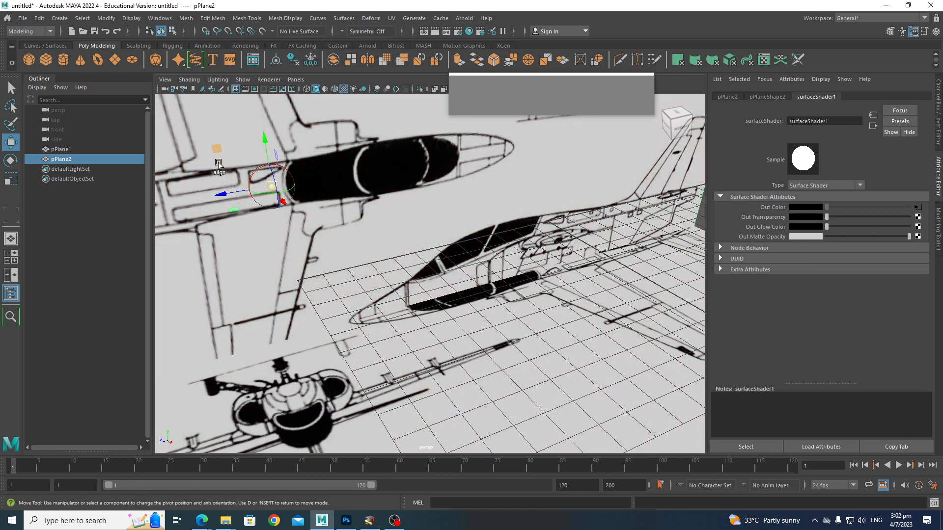
{"action": "left_click_drag", "start_coordinate": [218, 153], "coordinate": [532, 308]}
{"action": "key", "text": "d"}
{"action": "scroll", "coordinate": [538, 291], "scroll_direction": "up", "scroll_amount": 4}
{"action": "scroll", "coordinate": [534, 302], "scroll_direction": "down", "scroll_amount": 5}
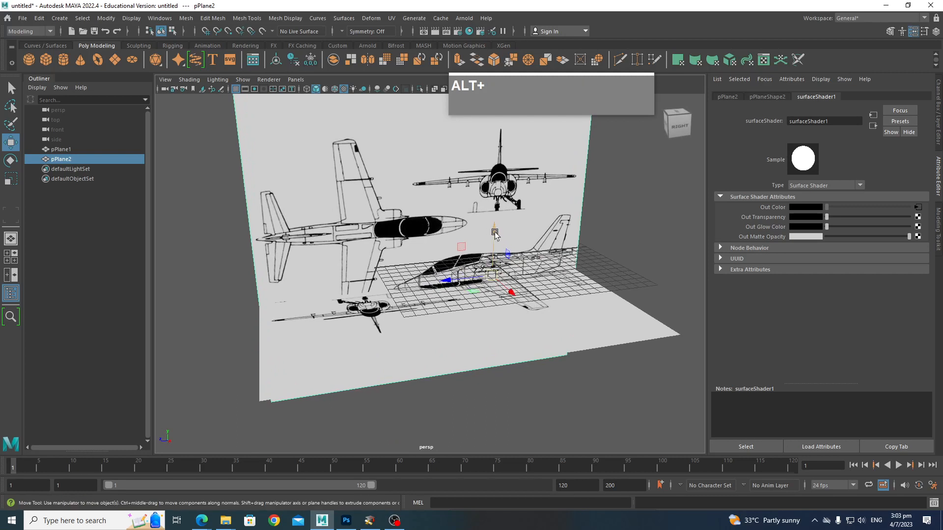
Raise the upright plane until the side-view aircraft's wheels rest at grid level
{"action": "left_click_drag", "start_coordinate": [495, 232], "coordinate": [495, 190]}
{"action": "scroll", "coordinate": [499, 296], "scroll_direction": "up", "scroll_amount": 5}
{"action": "left_click_drag", "start_coordinate": [499, 296], "coordinate": [396, 278], "text": "alt"}
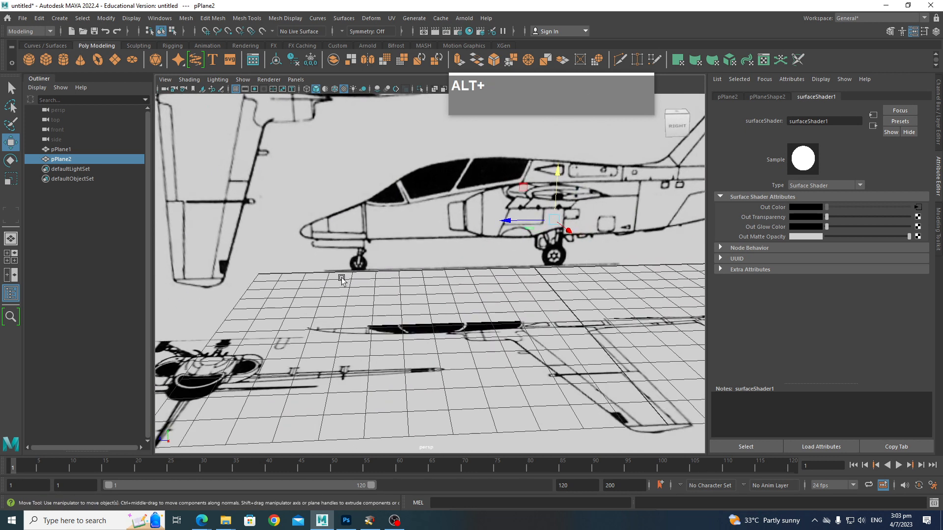
{"action": "left_click_drag", "start_coordinate": [555, 179], "coordinate": [559, 170]}
{"action": "right_click", "coordinate": [560, 171]}
{"action": "scroll", "coordinate": [489, 262], "scroll_direction": "down", "scroll_amount": 5}
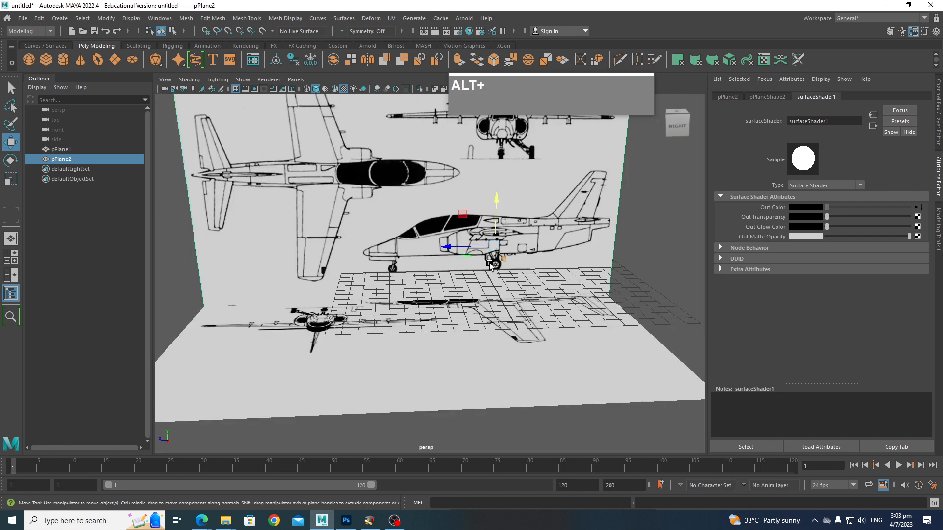
Move the upright plane along the X axis to beyond the side edge of the horizontal blueprint plane
{"action": "left_click_drag", "start_coordinate": [489, 262], "coordinate": [580, 286], "text": "alt"}
{"action": "left_click_drag", "start_coordinate": [501, 234], "coordinate": [290, 204]}
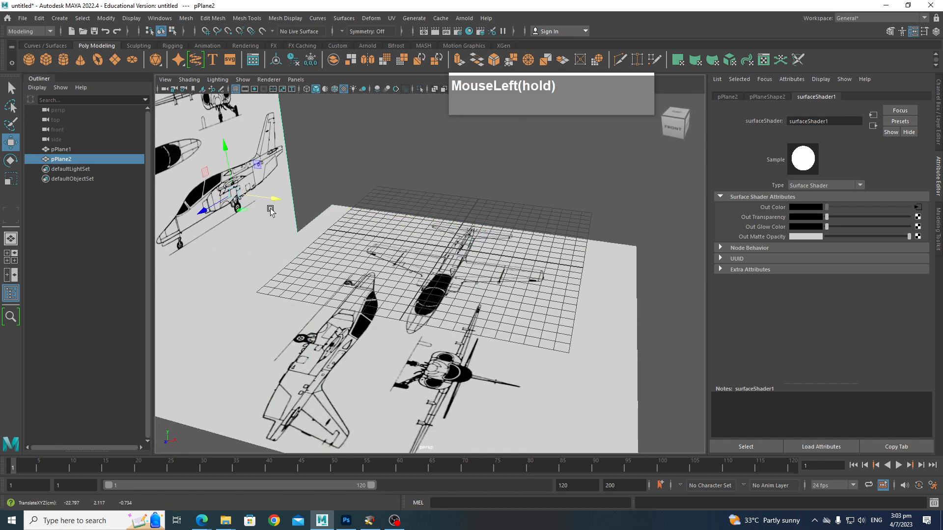
{"action": "scroll", "coordinate": [480, 219], "scroll_direction": "down", "scroll_amount": 3, "text": "alt"}
Check the alignment of the two blueprint planes against the grid in the right, top and perspective views
{"action": "key", "text": "space"}
{"action": "left_click_drag", "start_coordinate": [481, 219], "coordinate": [532, 218]}
{"action": "scroll", "coordinate": [531, 253], "scroll_direction": "up", "scroll_amount": 2}
{"action": "scroll", "coordinate": [499, 233], "scroll_direction": "down", "scroll_amount": 2}
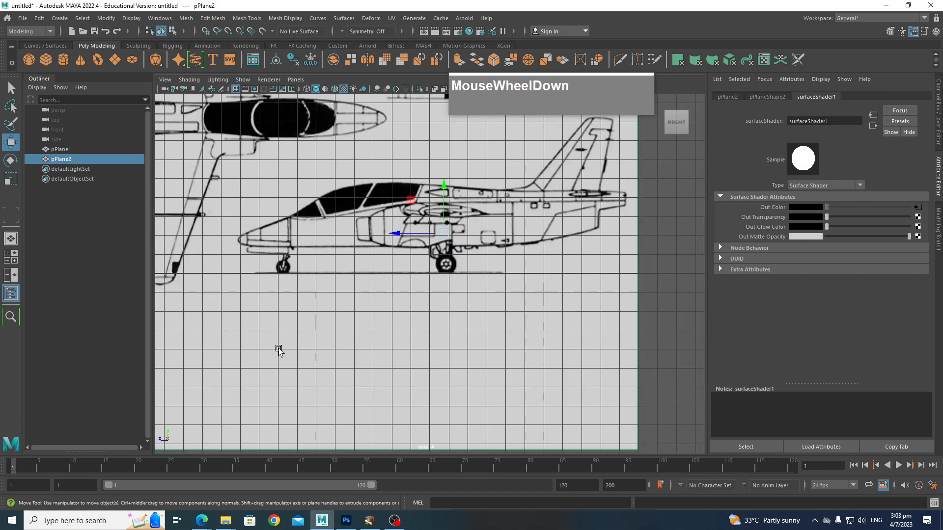
{"action": "scroll", "coordinate": [532, 267], "scroll_direction": "down", "scroll_amount": 2}
{"action": "key", "text": "space"}
{"action": "left_click_drag", "start_coordinate": [534, 268], "coordinate": [486, 270]}
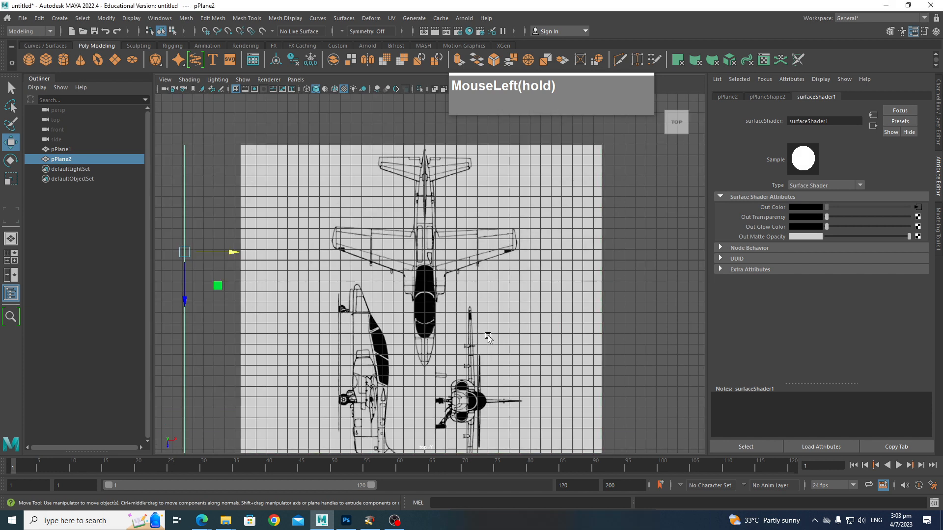
{"action": "scroll", "coordinate": [509, 343], "scroll_direction": "down", "scroll_amount": 2}
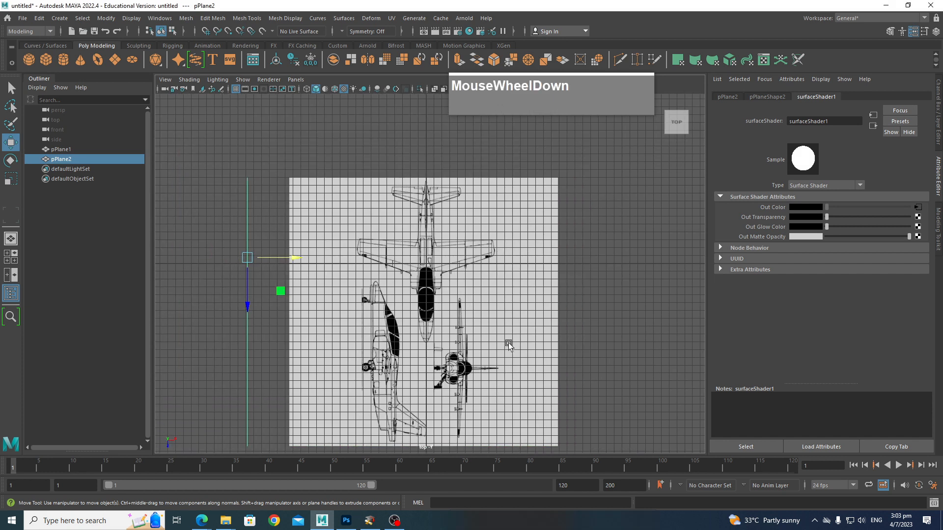
{"action": "left_click_drag", "start_coordinate": [484, 372], "coordinate": [437, 323], "text": "alt"}
{"action": "key", "text": "space"}
{"action": "left_click_drag", "start_coordinate": [457, 325], "coordinate": [508, 400], "text": "alt"}
{"action": "scroll", "coordinate": [502, 275], "scroll_direction": "up", "scroll_amount": 3}
{"action": "left_click", "coordinate": [481, 219]}
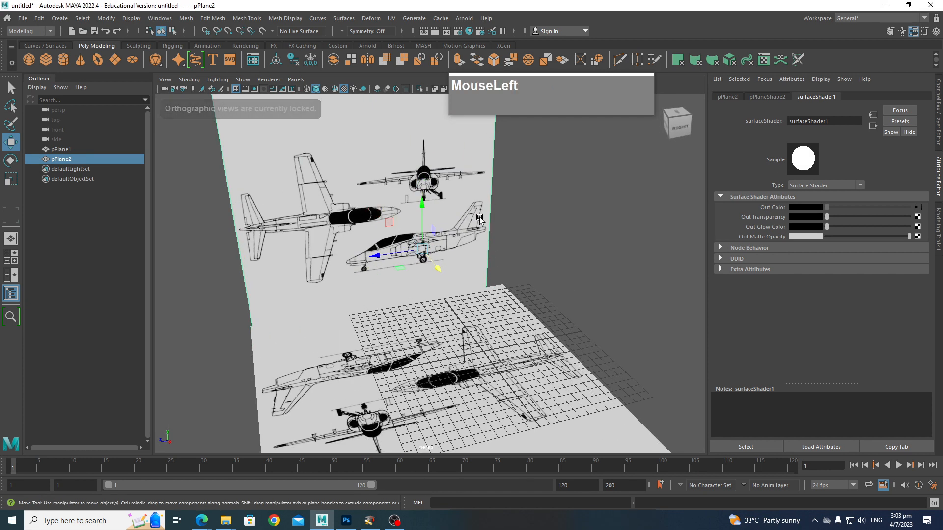
{"action": "scroll", "coordinate": [474, 261], "scroll_direction": "down", "scroll_amount": 3}
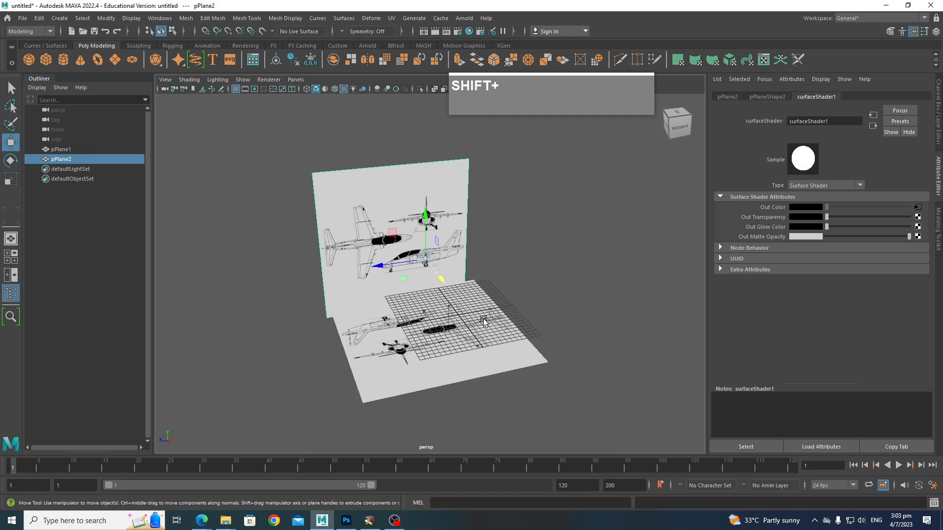
Duplicate the upright plane, placing the copy nearer the grid centre, and rotate it 90° about the vertical axis to face the front view
{"action": "key", "text": "shift+d"}
{"action": "left_click_drag", "start_coordinate": [439, 278], "coordinate": [466, 308]}
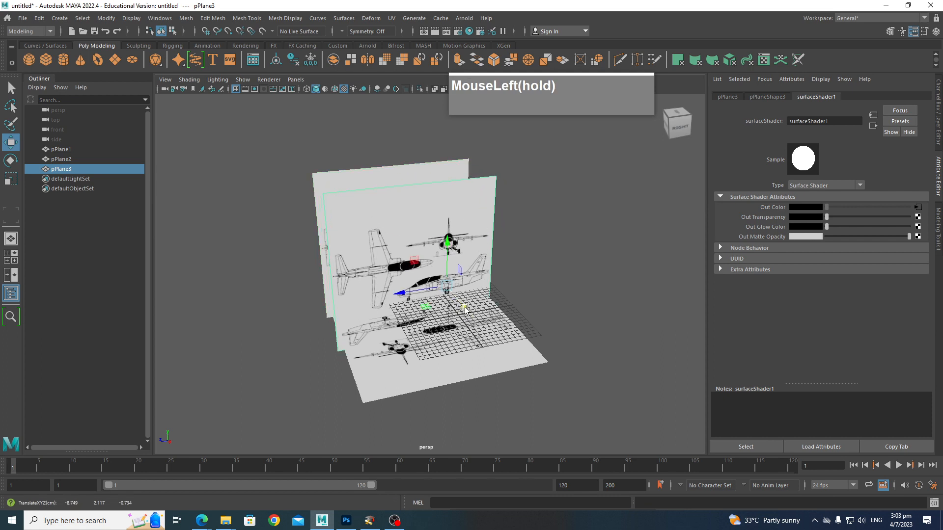
{"action": "key", "text": "e"}
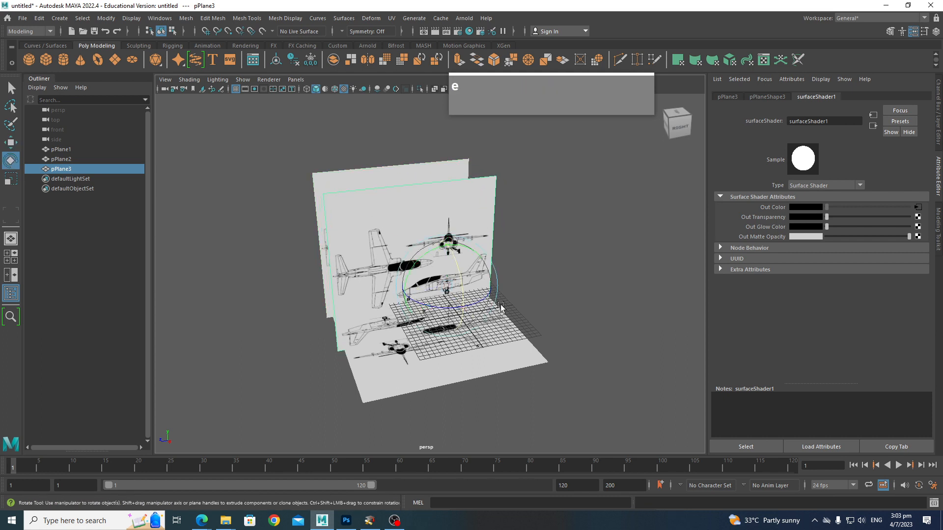
{"action": "left_click_drag", "start_coordinate": [479, 304], "coordinate": [392, 330]}
{"action": "mouse_move", "coordinate": [483, 313]}
{"action": "left_mouse_down", "text": "alt"}
{"action": "mouse_move", "coordinate": [517, 302]}
{"action": "mouse_move", "coordinate": [502, 282]}
{"action": "mouse_move", "coordinate": [499, 305]}
{"action": "left_mouse_up", "text": "alt"}
In the front view, move the new plane so the front-view aircraft sits on the vertical grid axis with its wheels at ground level
{"action": "key", "text": "space"}
{"action": "middle_click_drag", "start_coordinate": [499, 305], "coordinate": [497, 220], "text": "alt"}
{"action": "scroll", "coordinate": [430, 212], "scroll_direction": "down", "scroll_amount": 2}
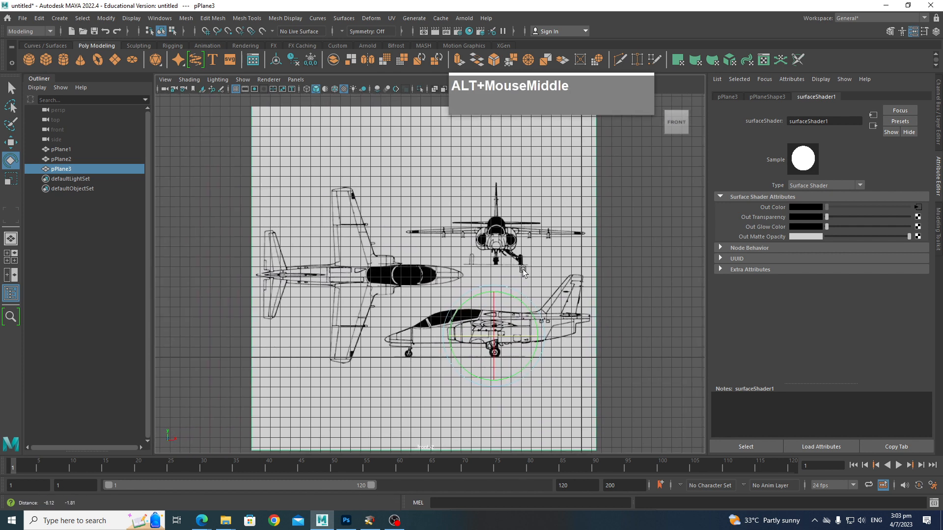
{"action": "scroll", "coordinate": [505, 302], "scroll_direction": "down", "scroll_amount": 3}
{"action": "scroll", "coordinate": [505, 302], "scroll_direction": "up", "scroll_amount": 1}
{"action": "middle_click_drag", "start_coordinate": [505, 303], "coordinate": [442, 274], "text": "alt"}
{"action": "scroll", "coordinate": [465, 226], "scroll_direction": "up", "scroll_amount": 2}
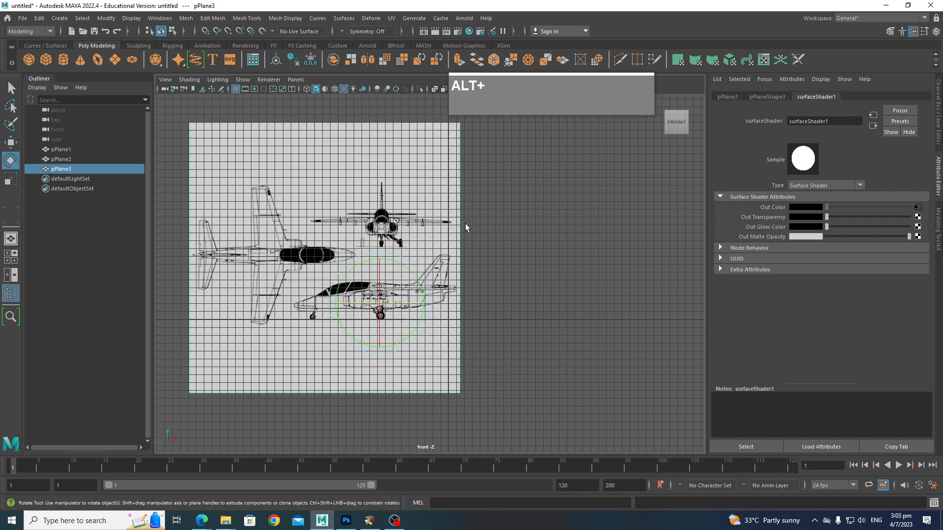
{"action": "middle_click_drag", "start_coordinate": [465, 225], "coordinate": [426, 158], "text": "alt"}
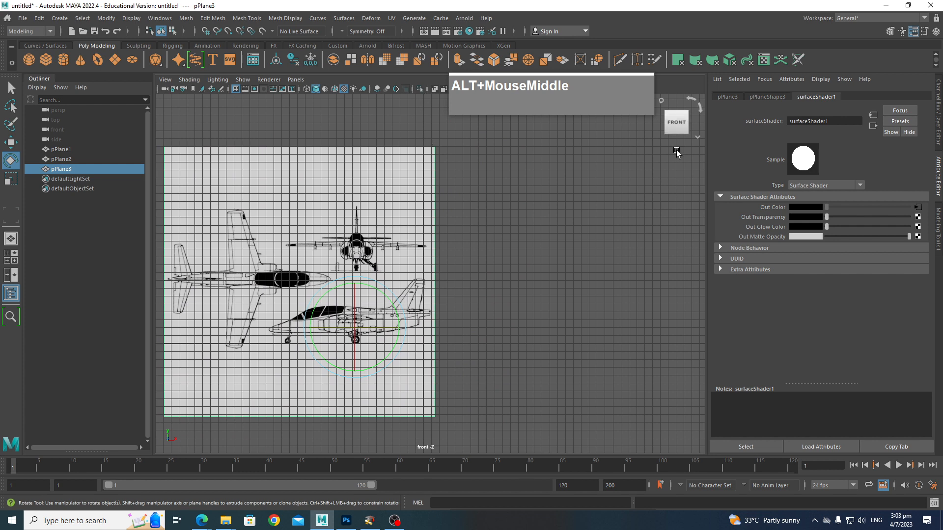
{"action": "left_click", "coordinate": [412, 238]}
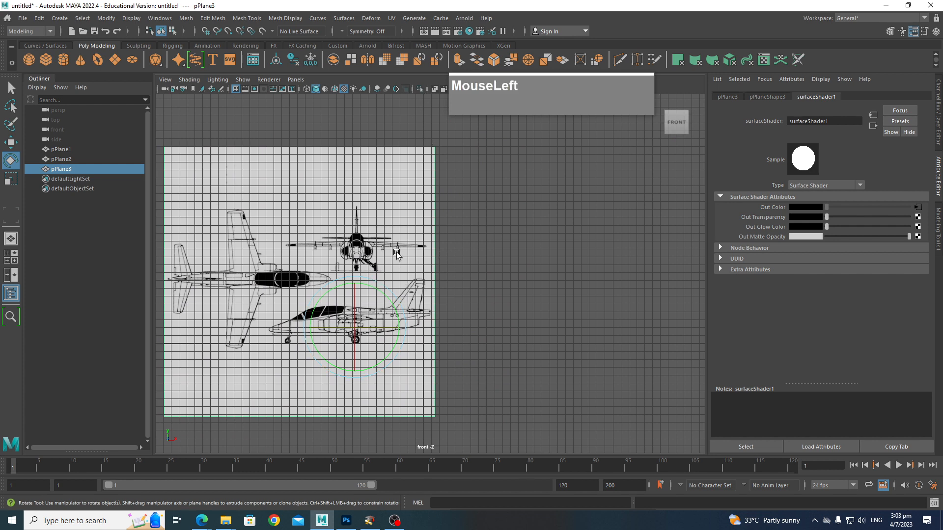
{"action": "key", "text": "w"}
{"action": "left_click_drag", "start_coordinate": [387, 294], "coordinate": [452, 366]}
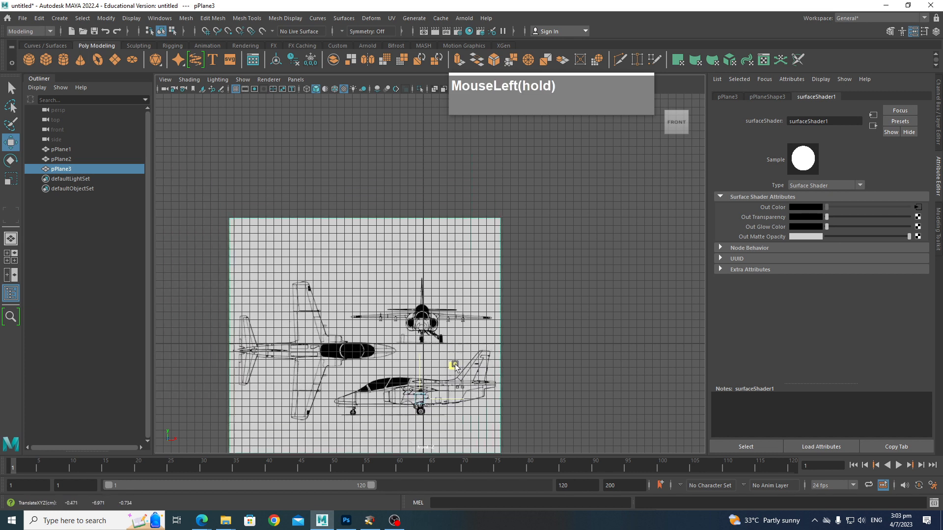
Fine-tune the new plane's position so the front-view fuselage is centred precisely on the vertical grid axis
{"action": "scroll", "coordinate": [462, 373], "scroll_direction": "up", "scroll_amount": 4}
{"action": "middle_click_drag", "start_coordinate": [470, 382], "coordinate": [462, 155], "text": "alt"}
{"action": "middle_click_drag", "start_coordinate": [444, 234], "coordinate": [443, 249], "text": "alt"}
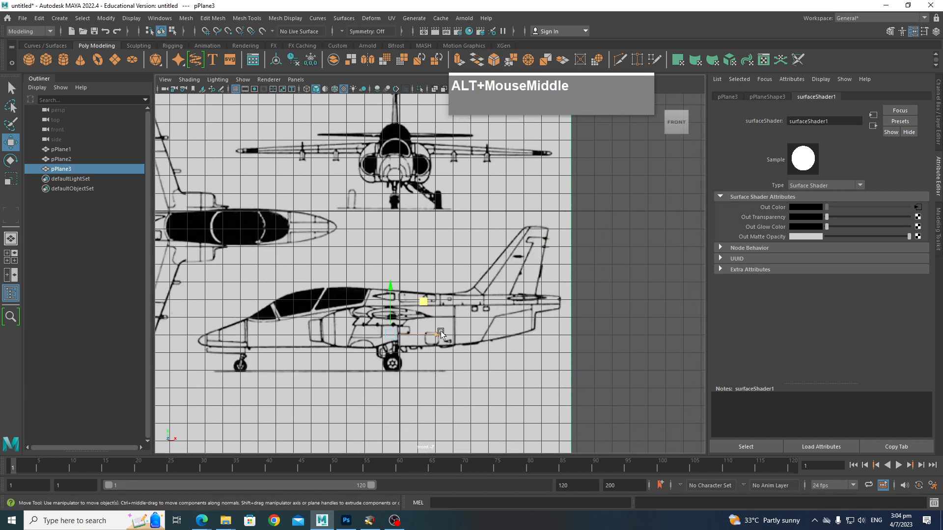
{"action": "middle_click_drag", "start_coordinate": [426, 307], "coordinate": [425, 328], "text": "alt"}
{"action": "left_click_drag", "start_coordinate": [424, 326], "coordinate": [429, 321]}
Move the new plane's pivot point to the centre of the front-view aircraft's fuselage, using grid snapping
{"action": "key", "text": "d"}
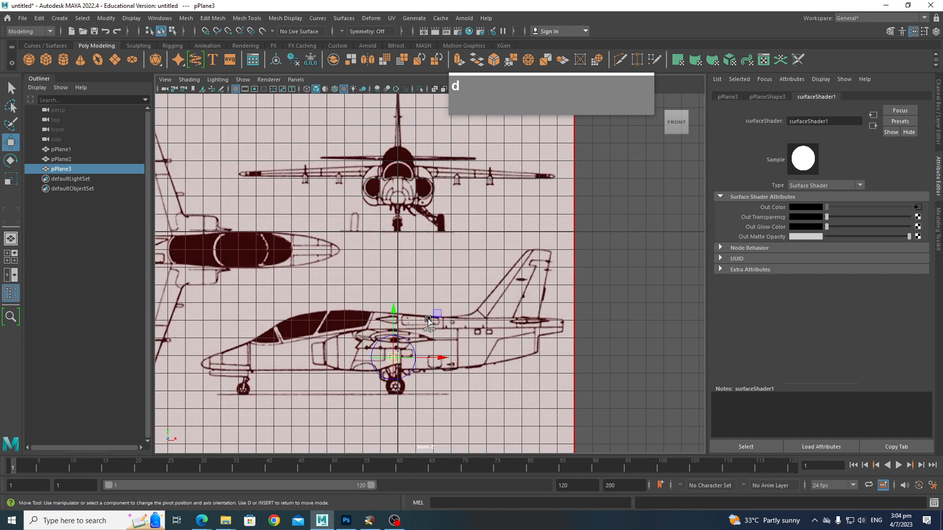
{"action": "key", "text": "x"}
{"action": "left_click_drag", "start_coordinate": [394, 357], "coordinate": [398, 177]}
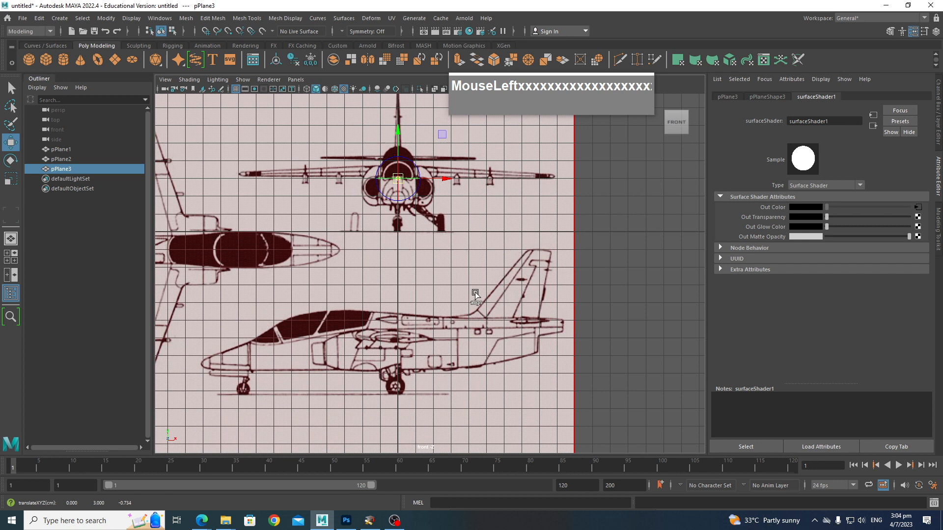
Finish editing the pivot and look over all three blueprint planes together in the perspective view
{"action": "key", "text": "d"}
{"action": "scroll", "coordinate": [481, 287], "scroll_direction": "down", "scroll_amount": 5}
{"action": "key", "text": "space"}
{"action": "left_click_drag", "start_coordinate": [488, 278], "coordinate": [489, 254]}
{"action": "left_click_drag", "start_coordinate": [489, 254], "coordinate": [541, 261], "text": "alt"}
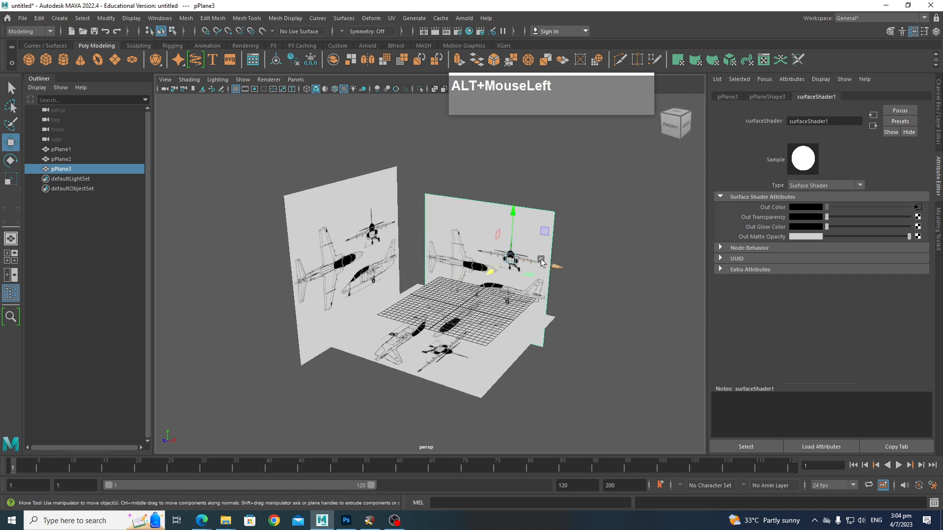
{"action": "scroll", "coordinate": [496, 216], "scroll_direction": "up", "scroll_amount": 4}
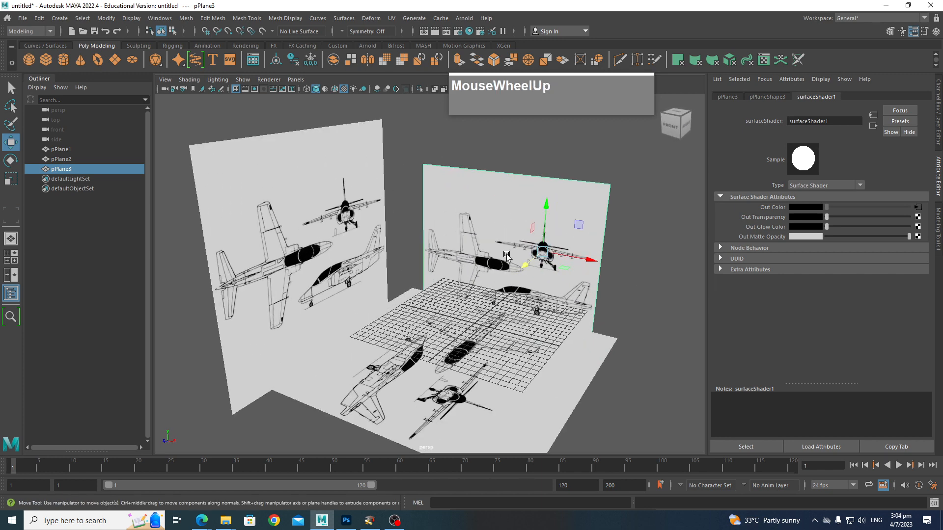
{"action": "scroll", "coordinate": [403, 387], "scroll_direction": "down", "scroll_amount": 3}
Cut three edge loops with Multi-Cut into the side-view plane: above, below and in front of the side-view aircraft
{"action": "left_click_drag", "start_coordinate": [442, 368], "coordinate": [425, 203], "text": "alt"}
{"action": "scroll", "coordinate": [483, 334], "scroll_direction": "up", "scroll_amount": 4}
{"action": "scroll", "coordinate": [483, 325], "scroll_direction": "down", "scroll_amount": 3}
{"action": "left_click", "coordinate": [425, 203]}
{"action": "right_click_drag", "start_coordinate": [444, 190], "coordinate": [423, 201]}
{"action": "left_click", "coordinate": [432, 202]}
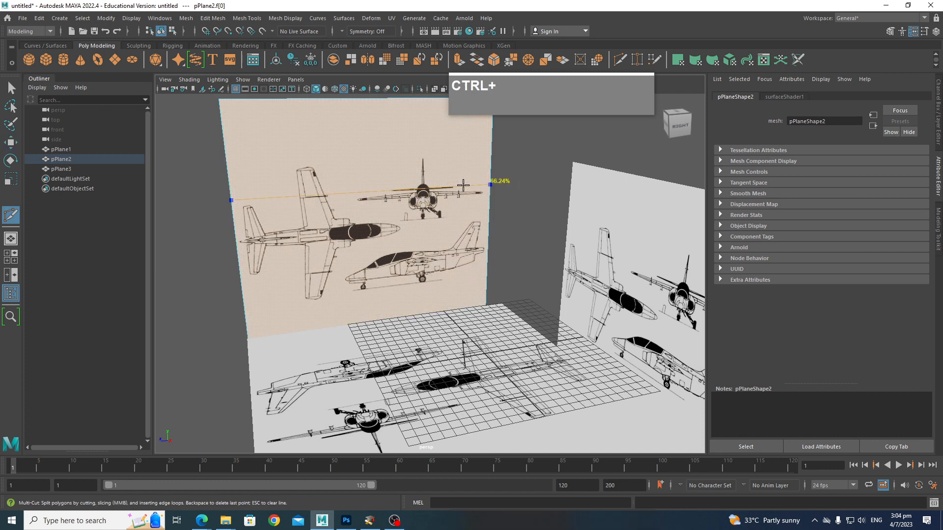
{"action": "left_click", "coordinate": [476, 219], "text": "ctrl"}
{"action": "left_click", "coordinate": [339, 225], "text": "ctrl"}
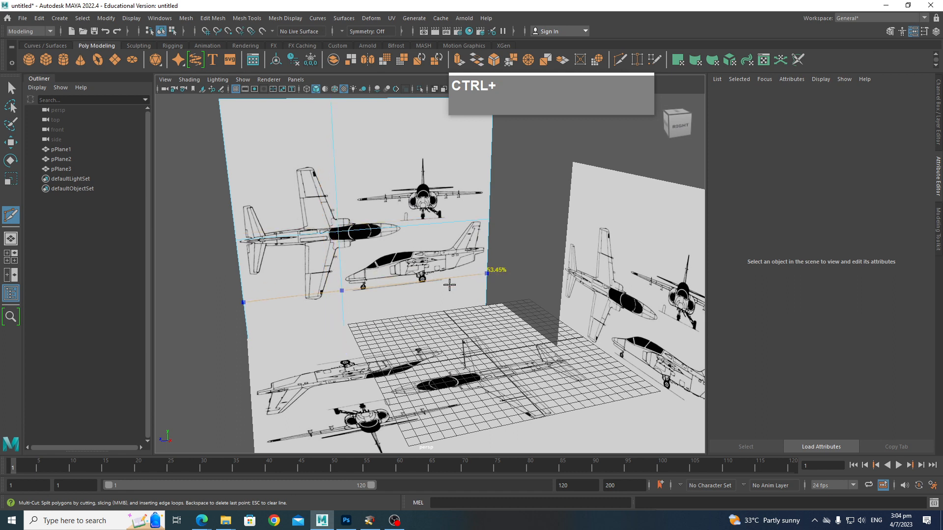
{"action": "left_click", "coordinate": [459, 282], "text": "ctrl"}
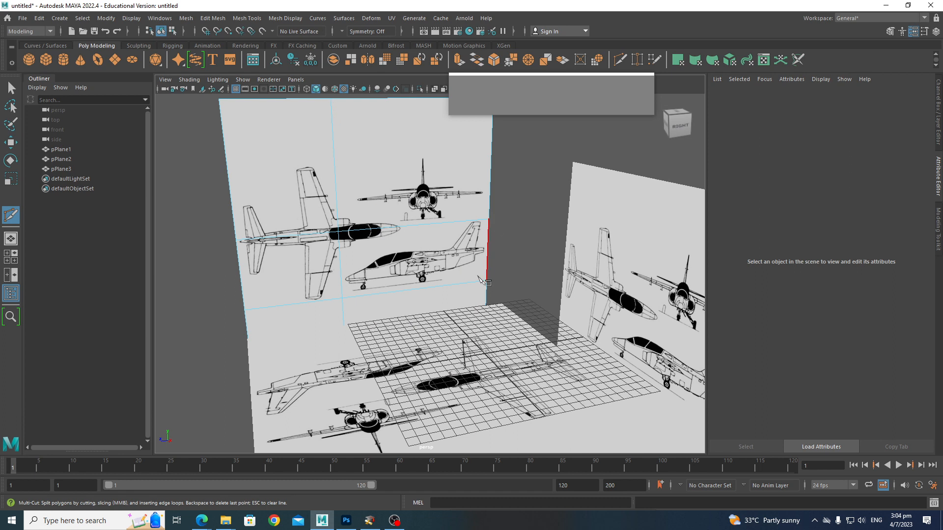
Delete every face of the side-view plane except the one showing the side-view aircraft, and return to object mode
{"action": "key", "text": "q"}
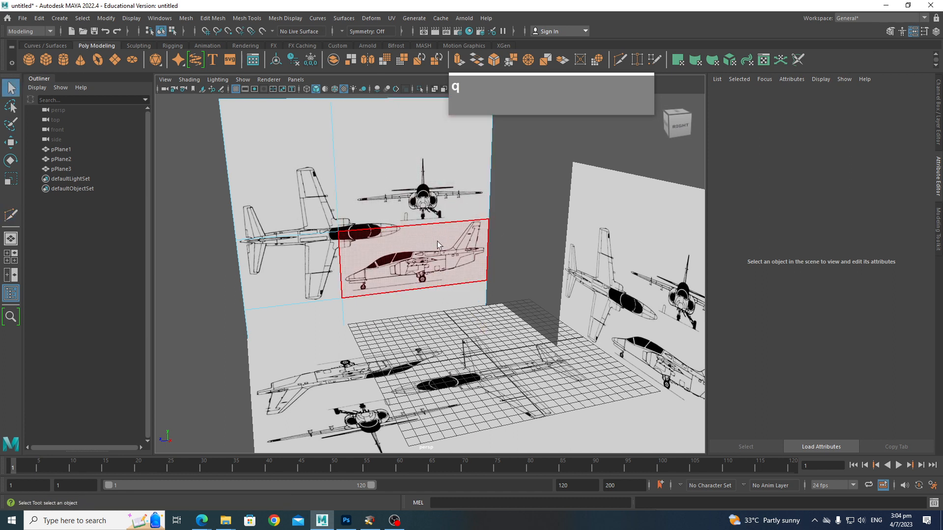
{"action": "left_click", "coordinate": [432, 250]}
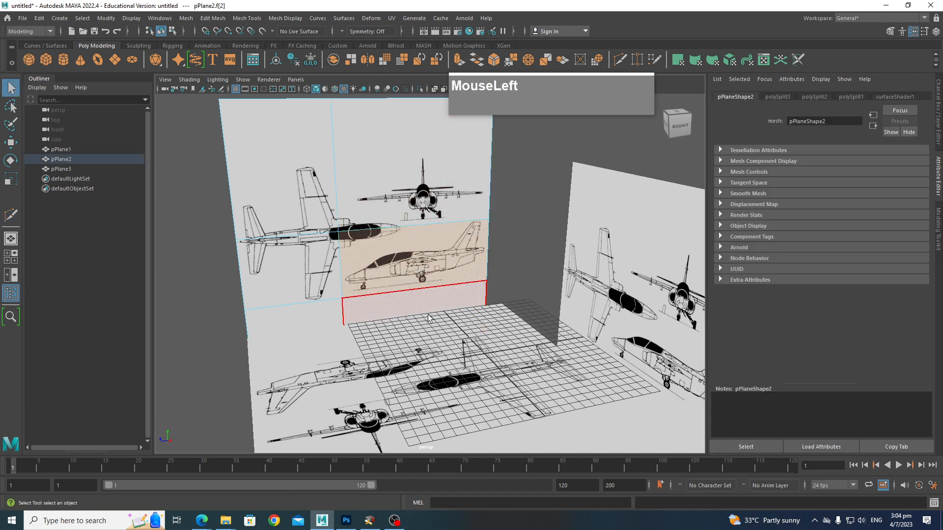
{"action": "left_click", "coordinate": [85, 18]}
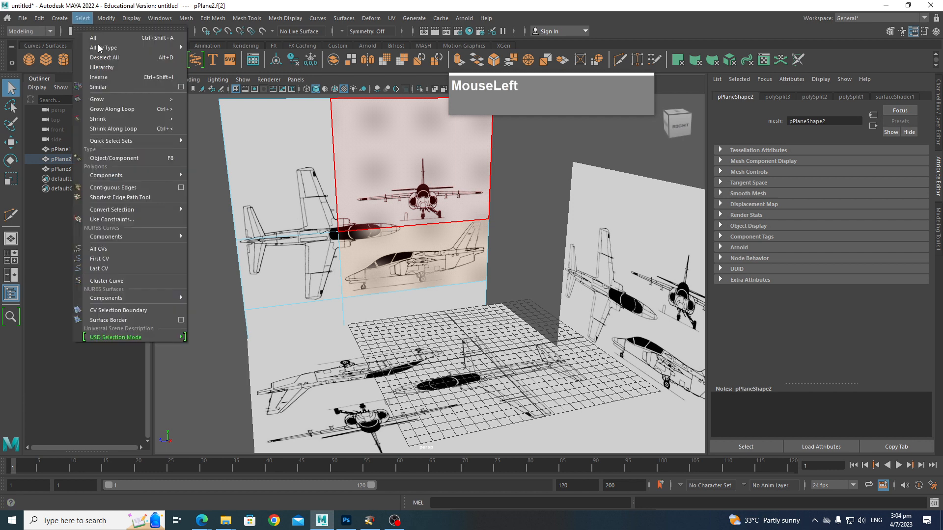
{"action": "left_click", "coordinate": [109, 78]}
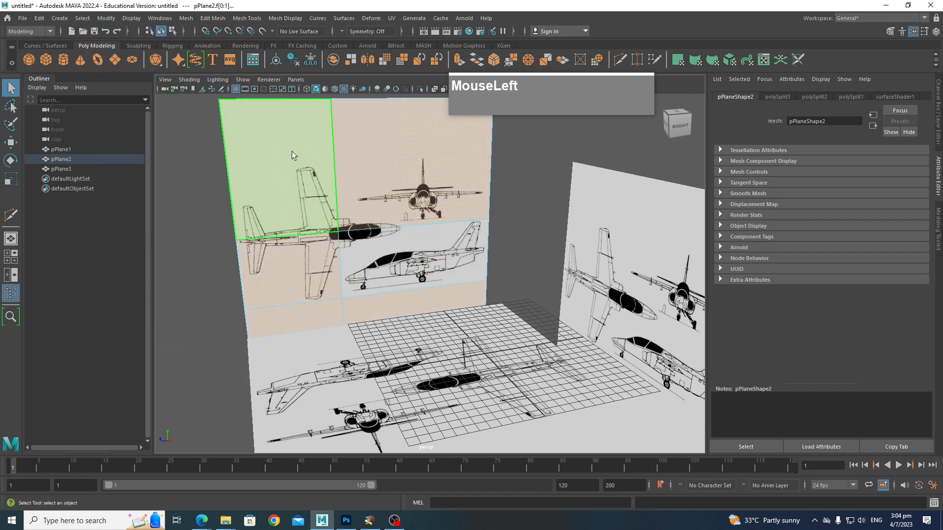
{"action": "key", "text": "Delete"}
{"action": "right_click_drag", "start_coordinate": [428, 251], "coordinate": [478, 234]}
{"action": "left_click", "coordinate": [486, 159]}
{"action": "left_click", "coordinate": [424, 283]}
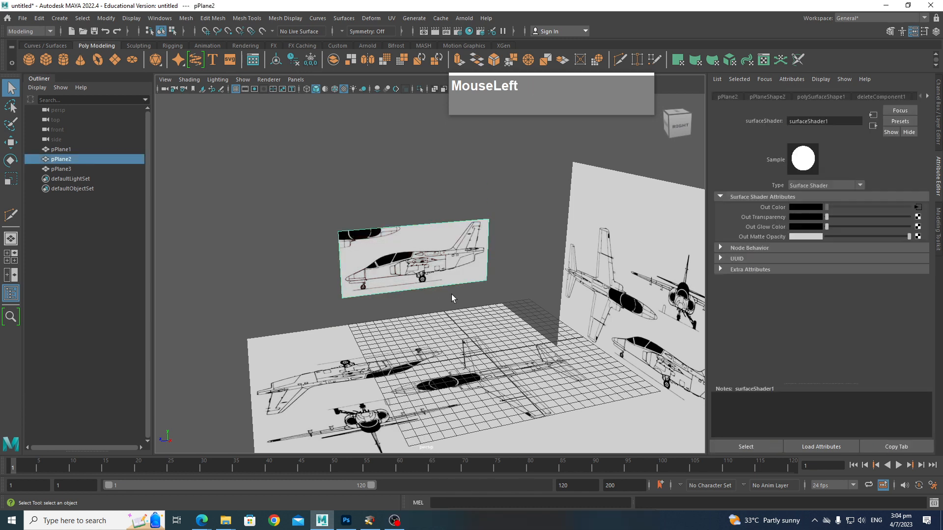
Cut three edge loops into the front-view plane: above, below and beside the front-view aircraft, separating it from the other drawings
{"action": "left_click_drag", "start_coordinate": [450, 298], "coordinate": [511, 256], "text": "alt"}
{"action": "left_click", "coordinate": [512, 255]}
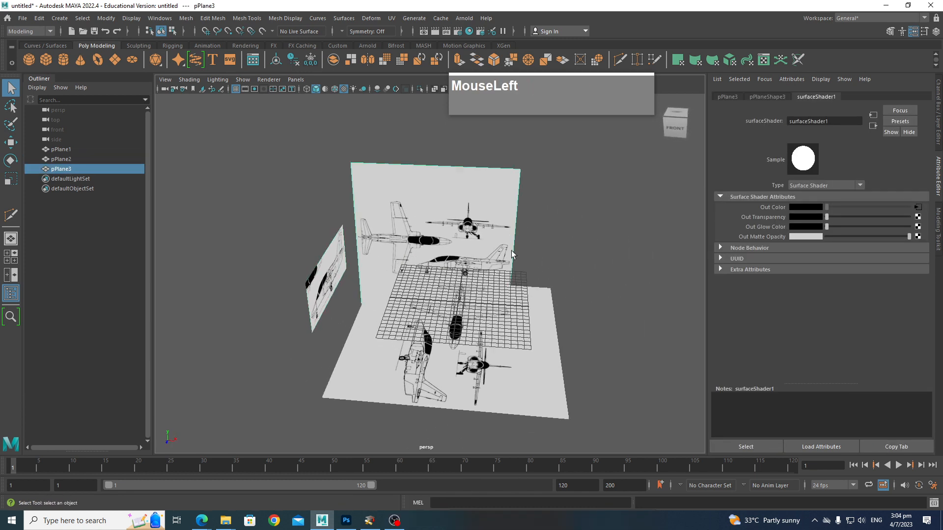
{"action": "scroll", "coordinate": [512, 254], "scroll_direction": "up", "scroll_amount": 3}
{"action": "middle_click_drag", "start_coordinate": [464, 180], "coordinate": [436, 261], "text": "alt"}
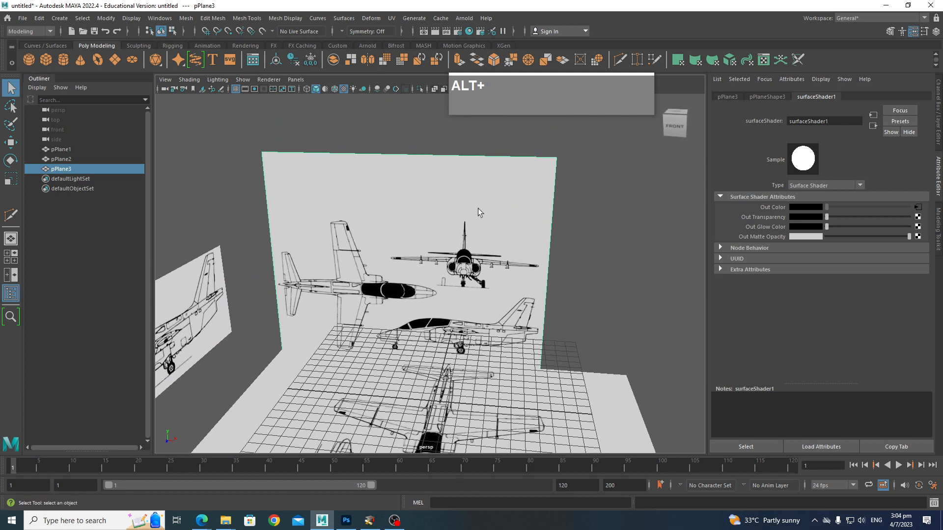
{"action": "right_click_drag", "start_coordinate": [488, 202], "coordinate": [449, 208], "text": "shift"}
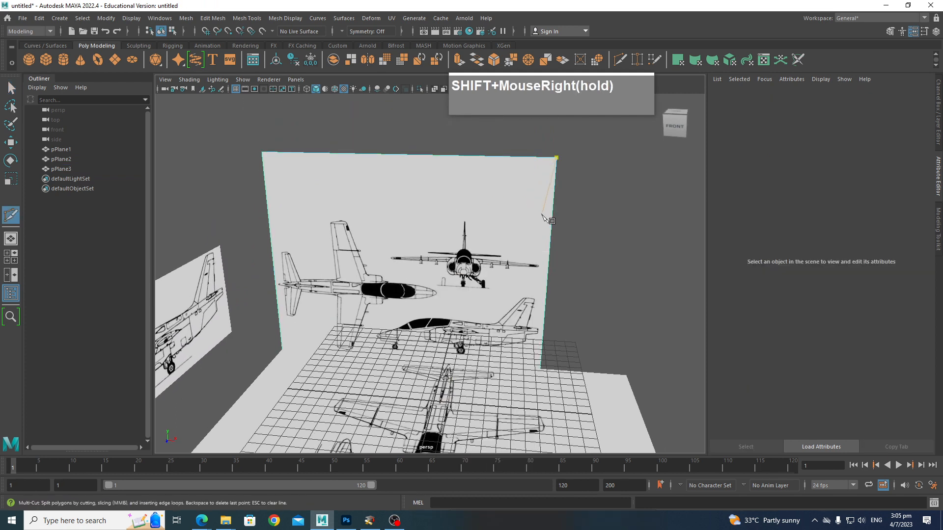
{"action": "left_click", "coordinate": [553, 212], "text": "ctrl"}
{"action": "left_click", "coordinate": [550, 295], "text": "ctrl"}
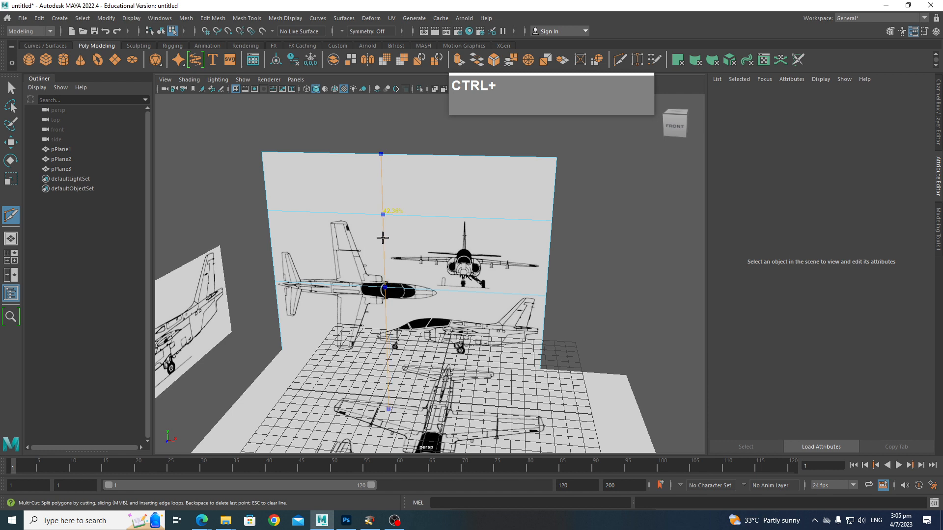
Keep only the face showing the front-view aircraft by inverting the face selection and deleting the rest, then return to object mode
{"action": "key", "text": "q"}
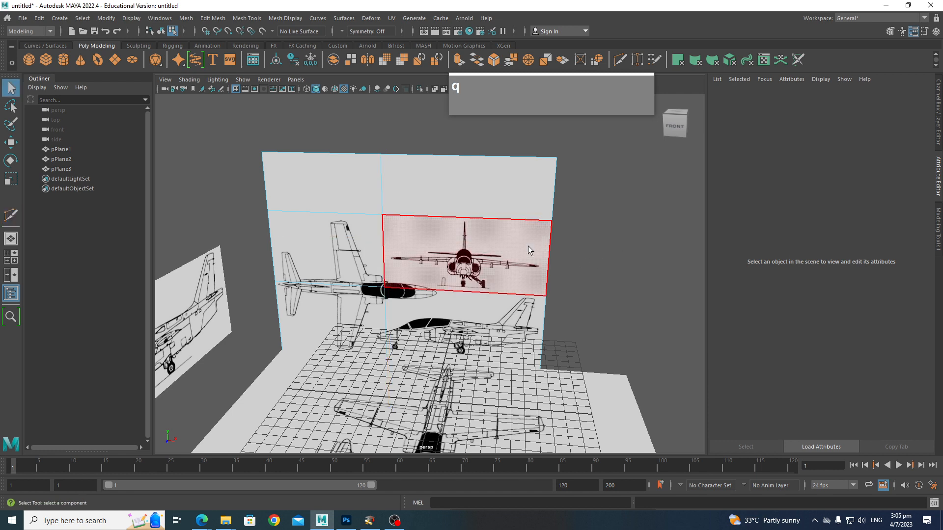
{"action": "left_click", "coordinate": [499, 243]}
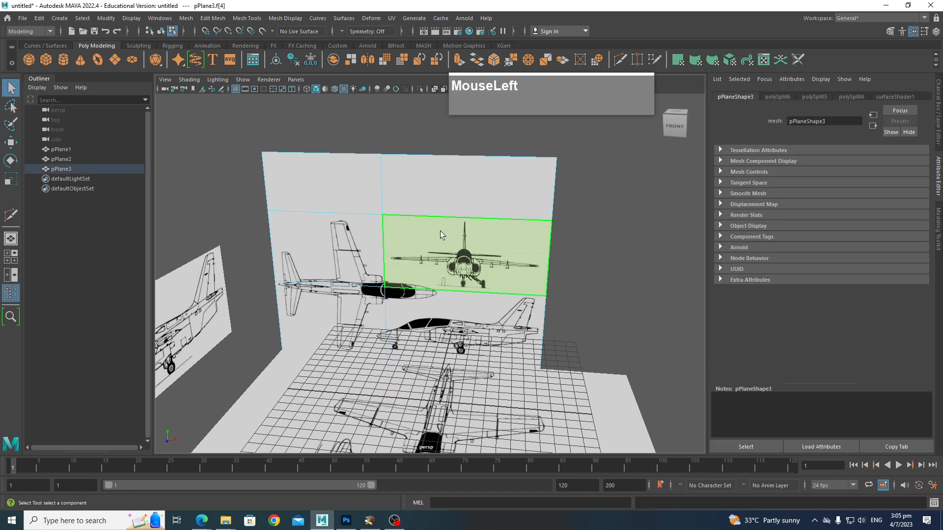
{"action": "left_click", "coordinate": [82, 19]}
{"action": "left_click", "coordinate": [107, 78]}
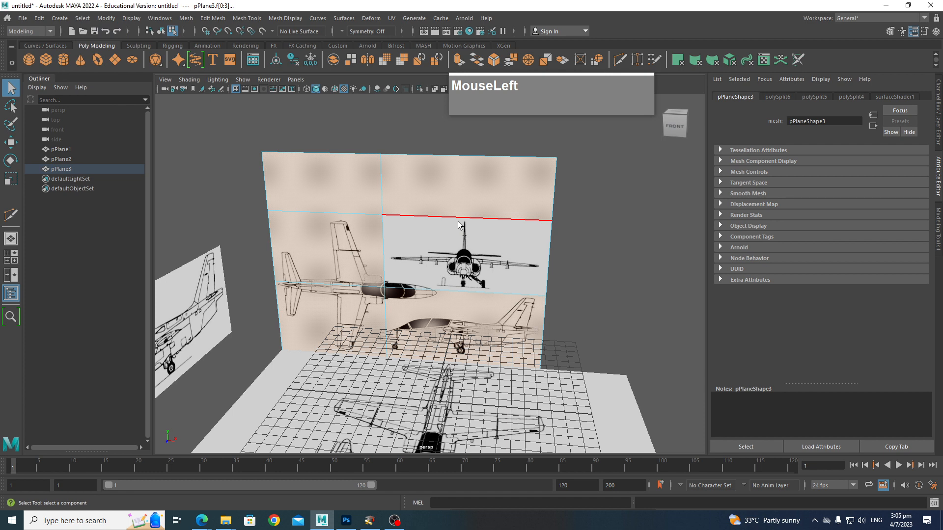
{"action": "key", "text": "Delete"}
{"action": "right_click_drag", "start_coordinate": [532, 240], "coordinate": [575, 226]}
{"action": "left_click", "coordinate": [575, 226]}
Cut three edge loops into the ground plane: one ahead of the top-view aircraft's nose and one beyond each wingtip
{"action": "scroll", "coordinate": [469, 391], "scroll_direction": "down", "scroll_amount": 4}
{"action": "left_click", "coordinate": [469, 392]}
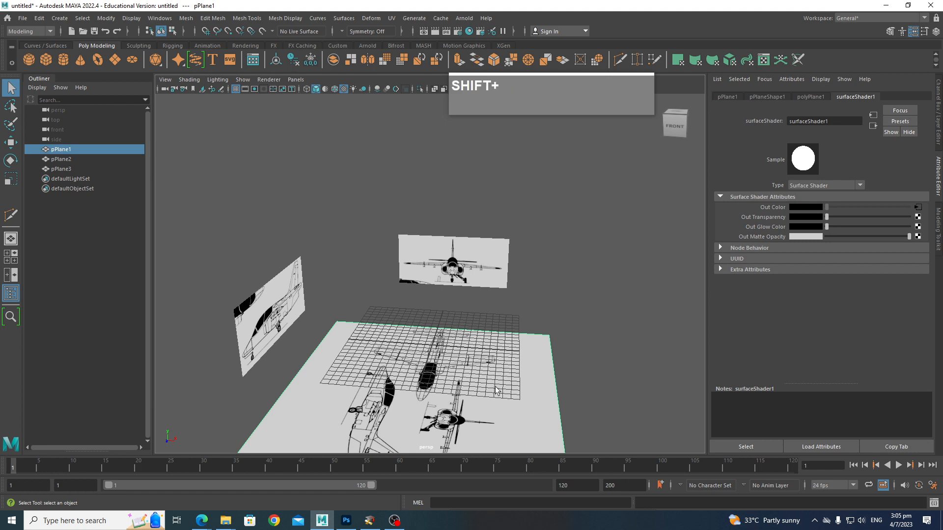
{"action": "scroll", "coordinate": [496, 388], "scroll_direction": "down", "scroll_amount": 3}
{"action": "left_click_drag", "start_coordinate": [498, 380], "coordinate": [491, 402], "text": "alt"}
{"action": "middle_click_drag", "start_coordinate": [490, 401], "coordinate": [454, 328], "text": "alt"}
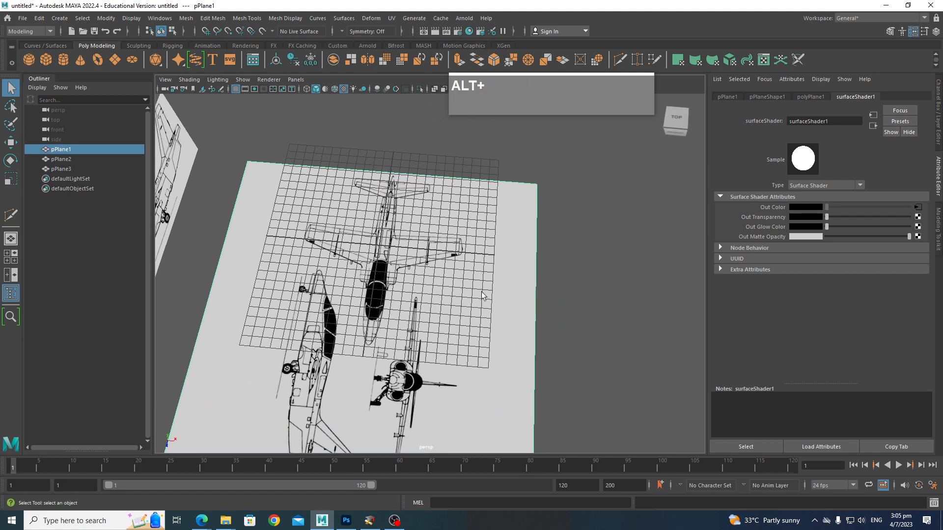
{"action": "right_click_drag", "start_coordinate": [506, 265], "coordinate": [434, 267], "text": "shift"}
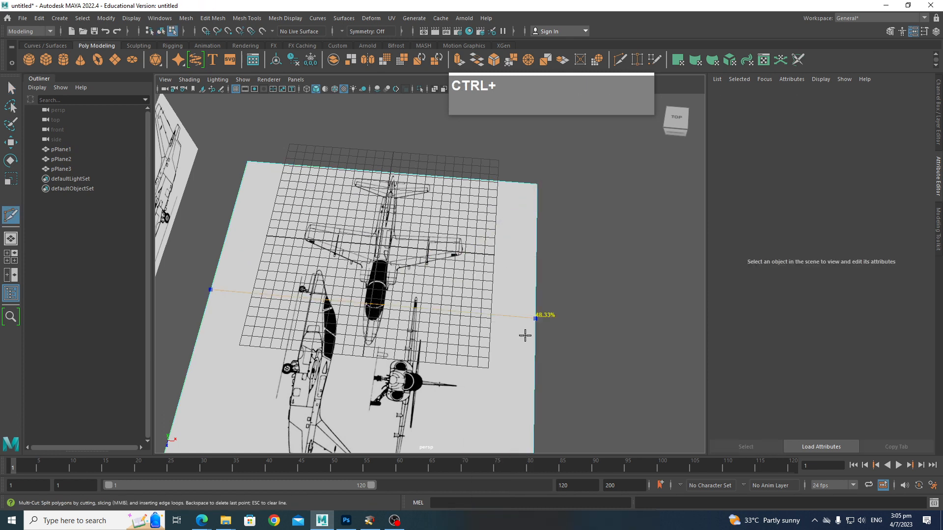
{"action": "left_click", "coordinate": [524, 361], "text": "ctrl"}
{"action": "left_click", "coordinate": [469, 181], "text": "ctrl"}
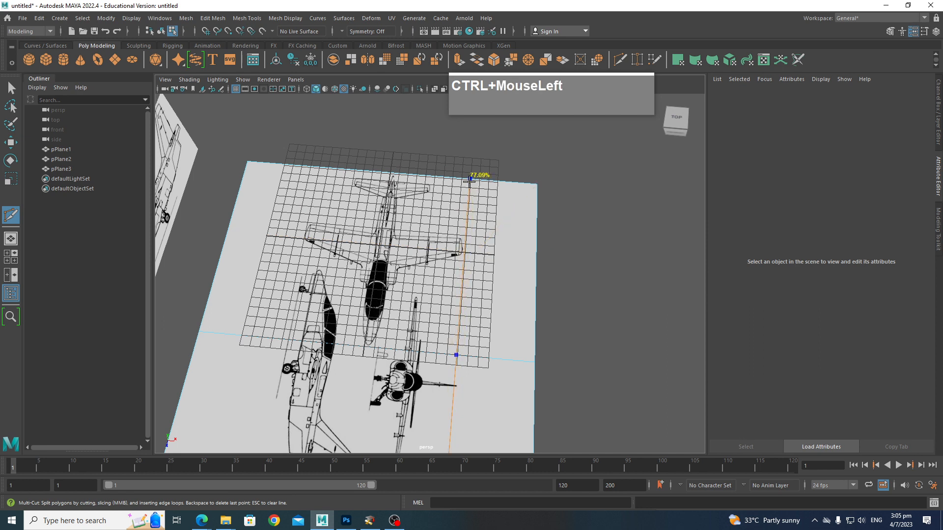
{"action": "left_click", "coordinate": [310, 187], "text": "ctrl"}
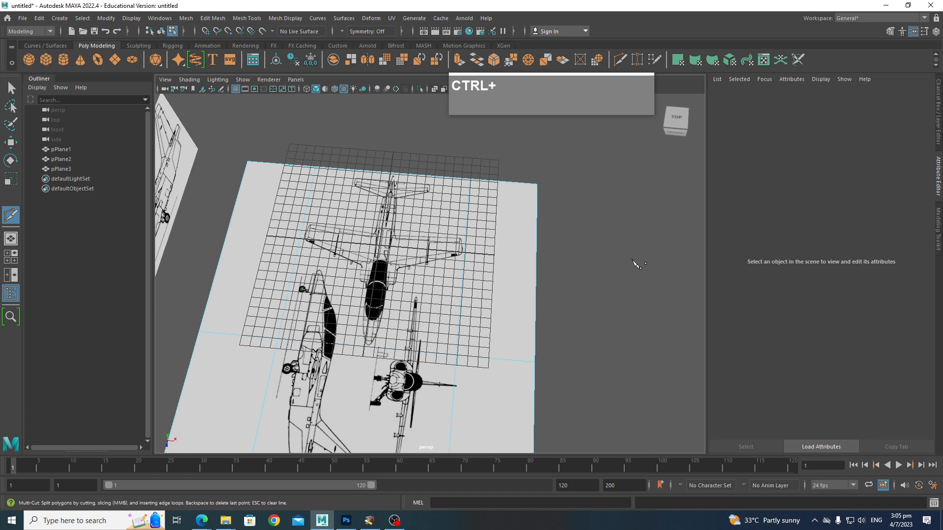
Delete all ground plane faces except the one showing the top-view aircraft, and return to object mode
{"action": "key", "text": "q"}
{"action": "left_click", "coordinate": [423, 246]}
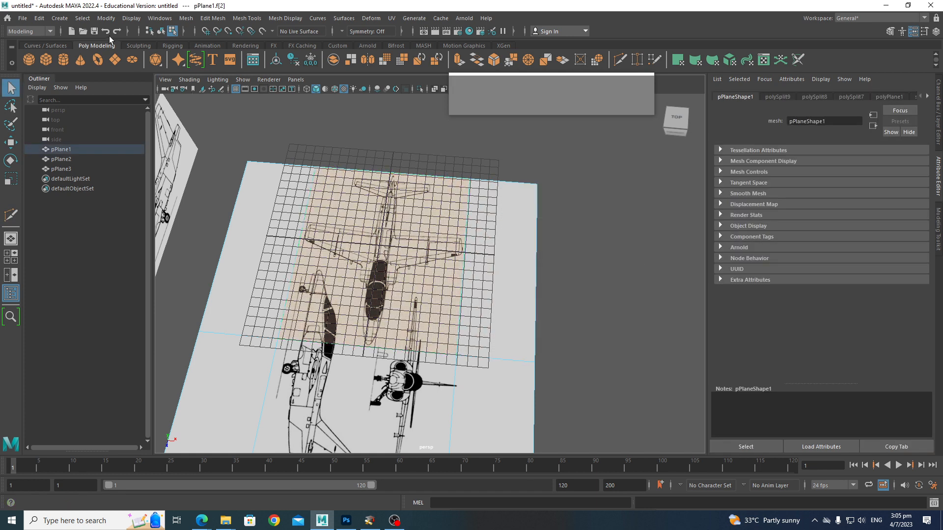
{"action": "left_click", "coordinate": [85, 19]}
{"action": "left_click", "coordinate": [90, 39]}
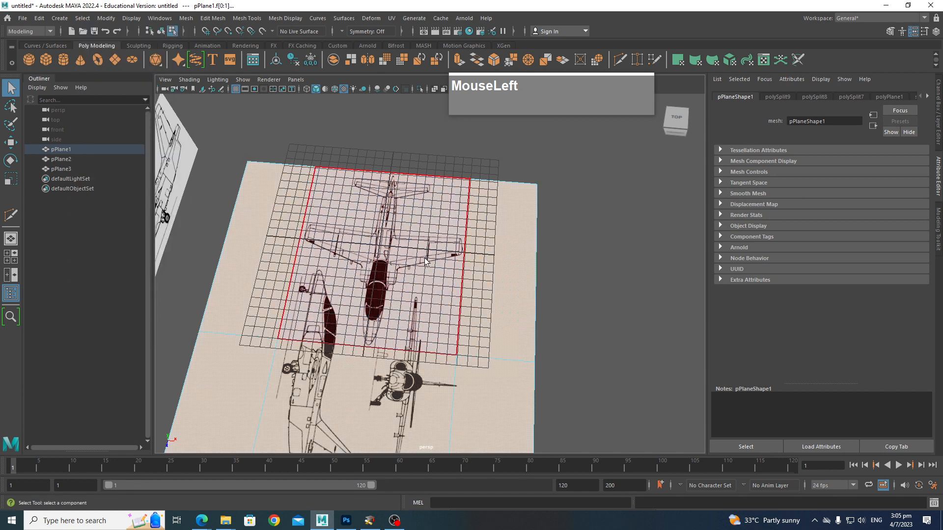
{"action": "key", "text": "Delete"}
{"action": "left_click_drag", "start_coordinate": [533, 354], "coordinate": [491, 322], "text": "alt"}
{"action": "left_click", "coordinate": [491, 322]}
{"action": "right_click", "coordinate": [444, 282]}
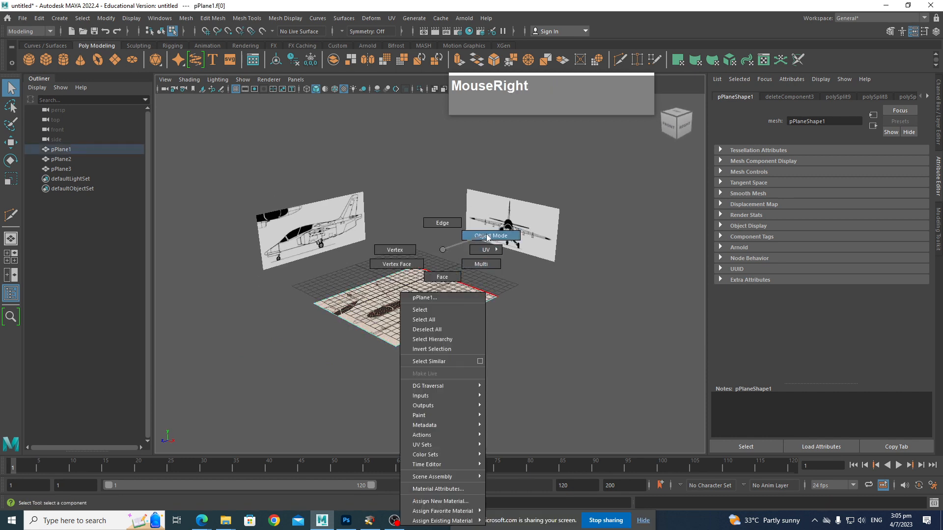
{"action": "left_click", "coordinate": [508, 267]}
Move the cropped top-view plane straight down below the grid, to about -8.9 on Y, and deselect it
{"action": "left_click_drag", "start_coordinate": [507, 373], "coordinate": [467, 407], "text": "alt"}
{"action": "left_click", "coordinate": [455, 343]}
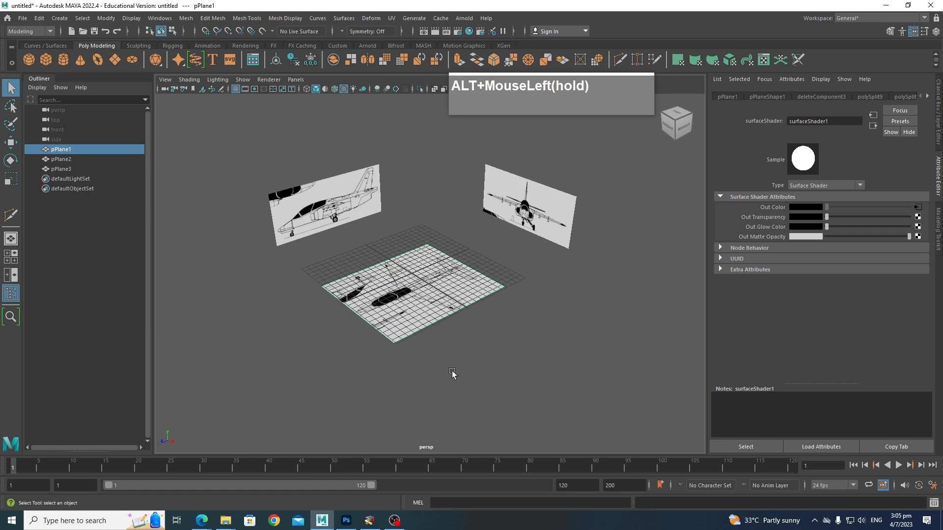
{"action": "key", "text": "w"}
{"action": "left_click_drag", "start_coordinate": [411, 245], "coordinate": [412, 279]}
{"action": "left_click", "coordinate": [566, 315]}
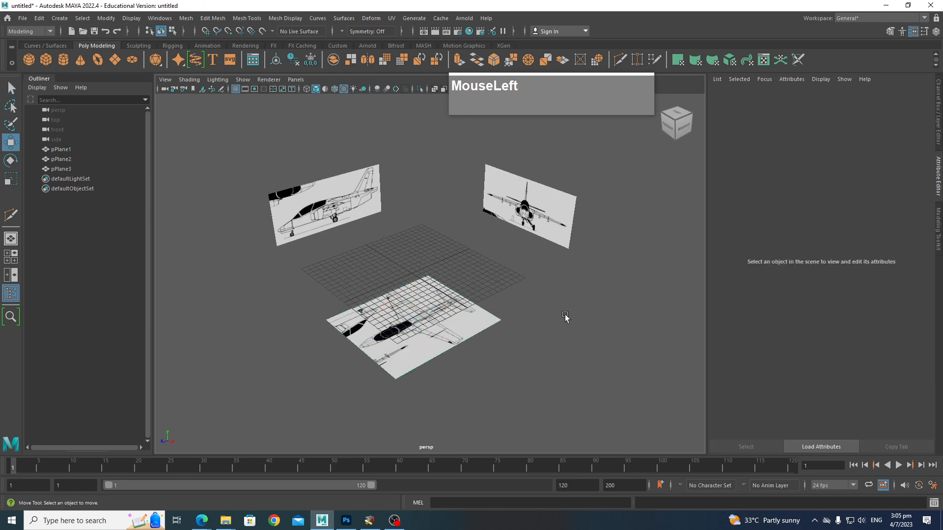
Select all three reference planes and create a new display layer containing them
{"action": "scroll", "coordinate": [446, 390], "scroll_direction": "down", "scroll_amount": 3}
{"action": "left_click_drag", "start_coordinate": [446, 389], "coordinate": [448, 385], "text": "alt"}
{"action": "left_click_drag", "start_coordinate": [281, 150], "coordinate": [555, 381]}
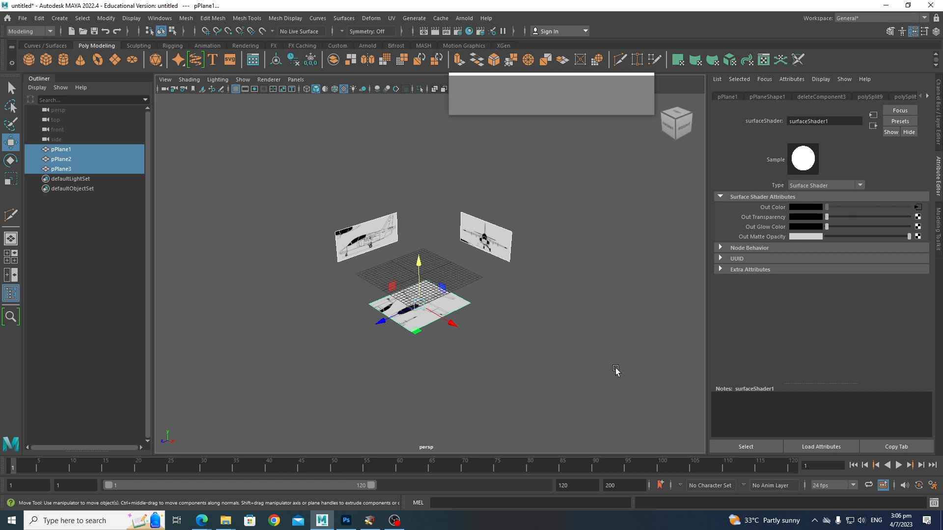
{"action": "left_click", "coordinate": [940, 147]}
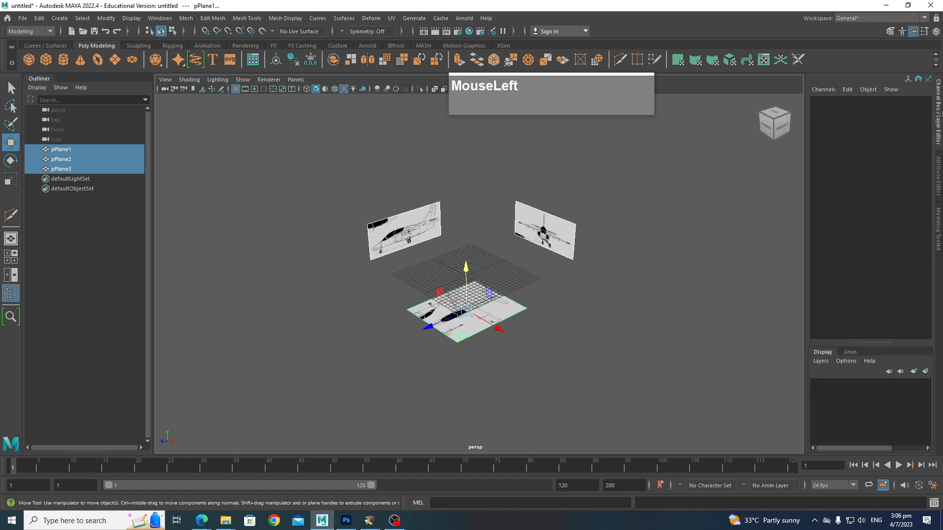
{"action": "left_click", "coordinate": [925, 372]}
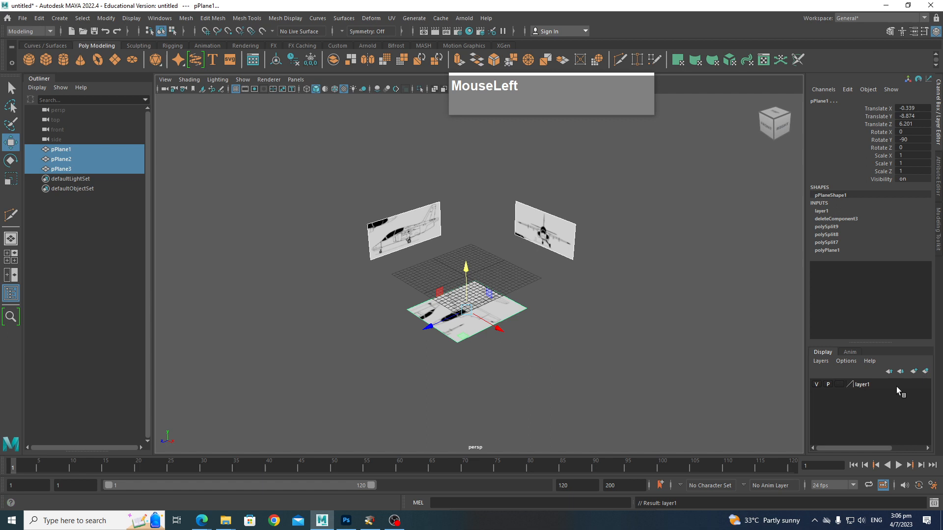
Rename the new display layer Ref, give it a light green colour and save the layer settings
{"action": "double_click", "coordinate": [863, 385]}
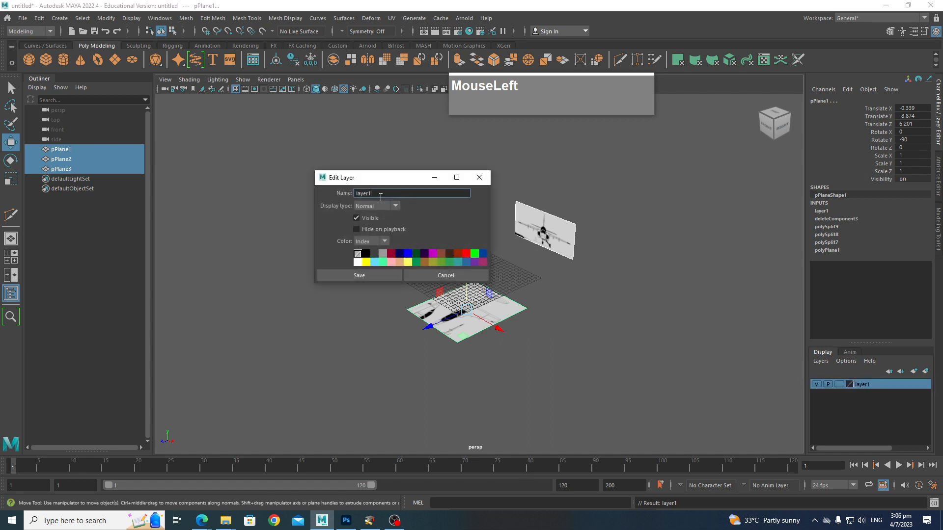
{"action": "type", "text": "Ref"}
{"action": "key", "text": "Return"}
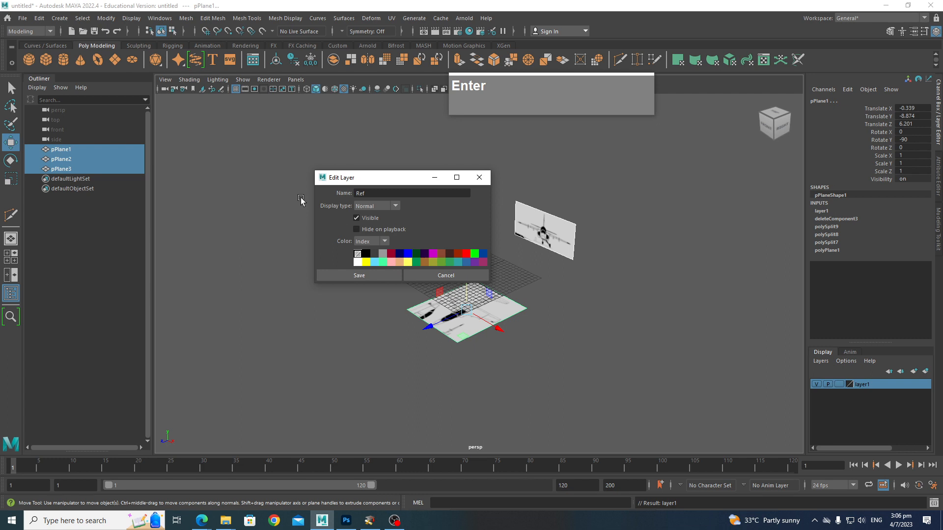
{"action": "left_click", "coordinate": [382, 262]}
{"action": "left_click", "coordinate": [382, 274]}
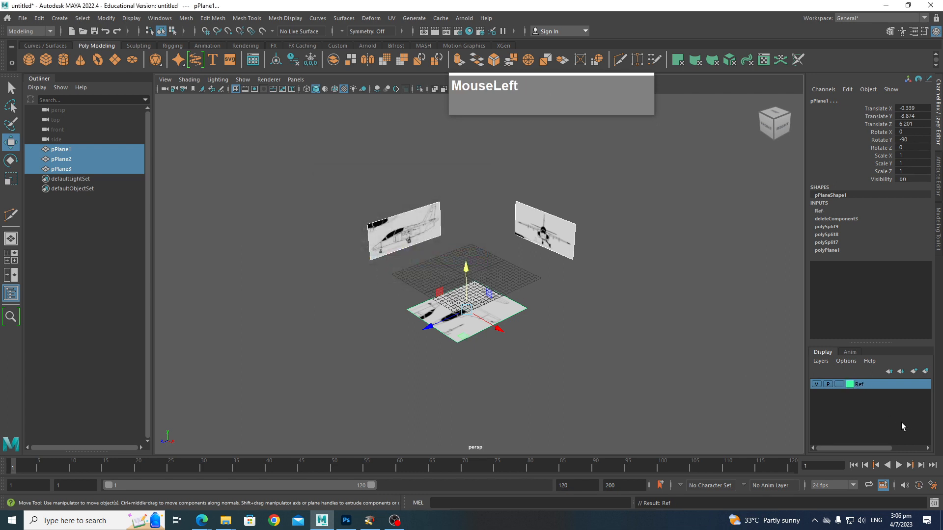
Set the Ref layer's display type to Reference and check that its planes can no longer be selected
{"action": "left_click", "coordinate": [840, 384]}
{"action": "left_click", "coordinate": [552, 235]}
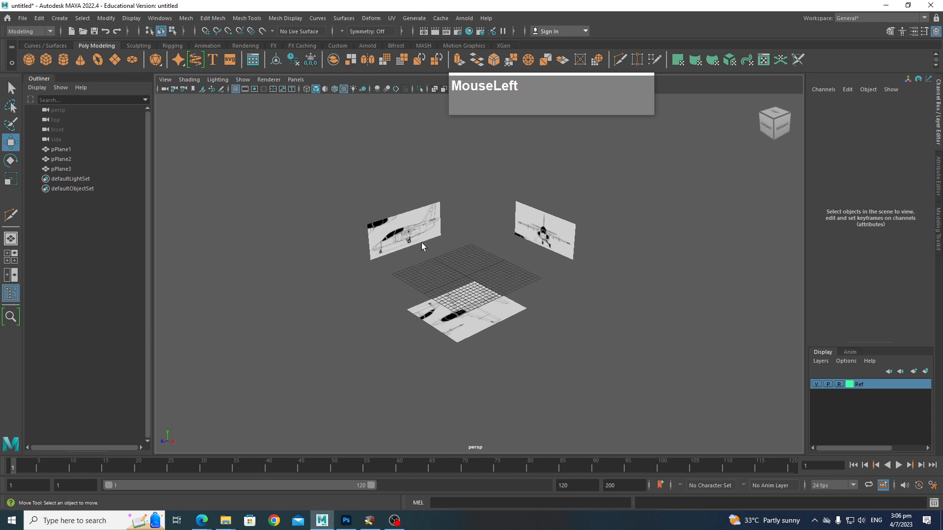
{"action": "scroll", "coordinate": [422, 242], "scroll_direction": "up", "scroll_amount": 5}
{"action": "left_click_drag", "start_coordinate": [528, 246], "coordinate": [532, 295], "text": "alt"}
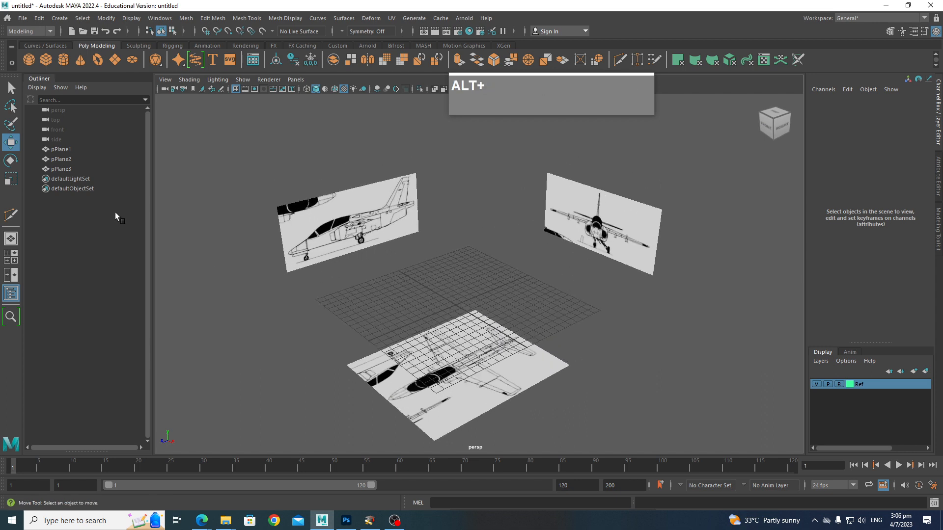
Rename the top-view reference plane pPlane1 as topView
{"action": "double_click", "coordinate": [62, 150]}
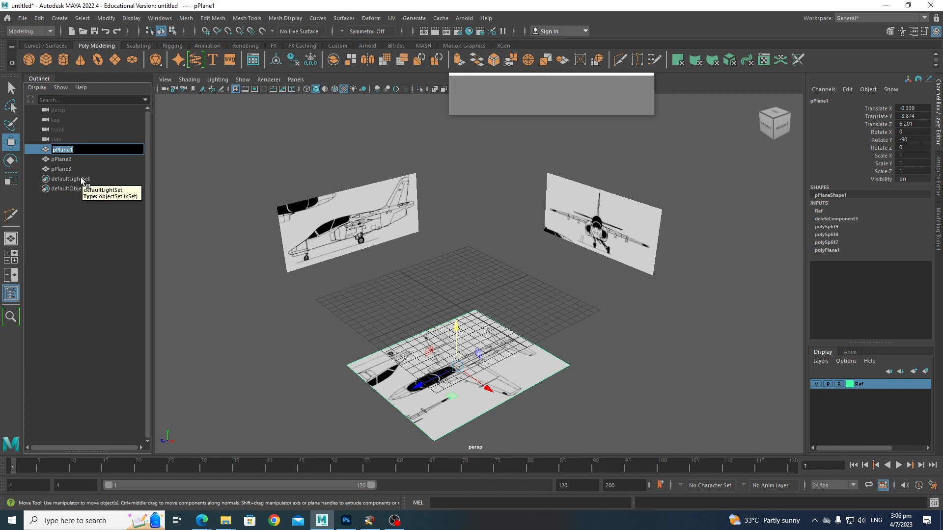
{"action": "type", "text": "Top"}
{"action": "key", "text": "shift"}
{"action": "type", "text": "Vie"}
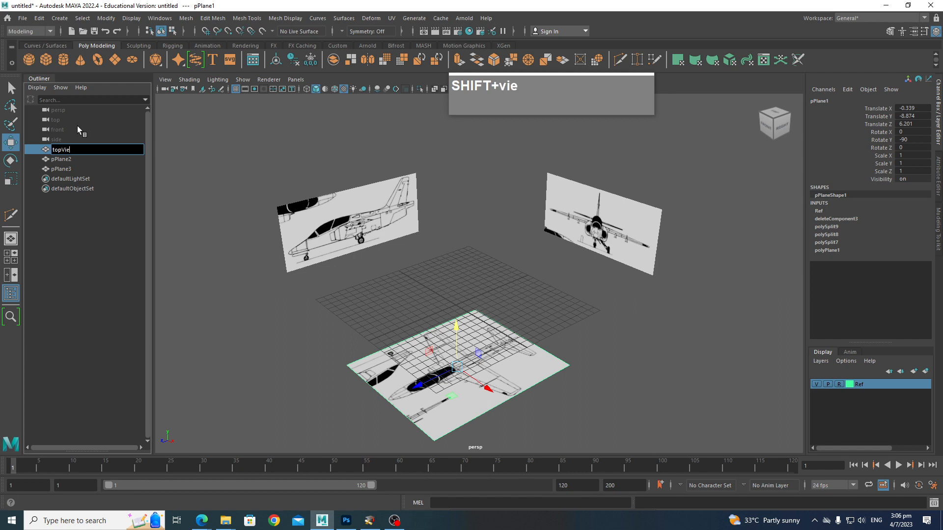
{"action": "type", "text": "w"}
{"action": "key", "text": "Return"}
Rename the side-view reference plane pPlane2 as SideView
{"action": "left_click", "coordinate": [64, 160]}
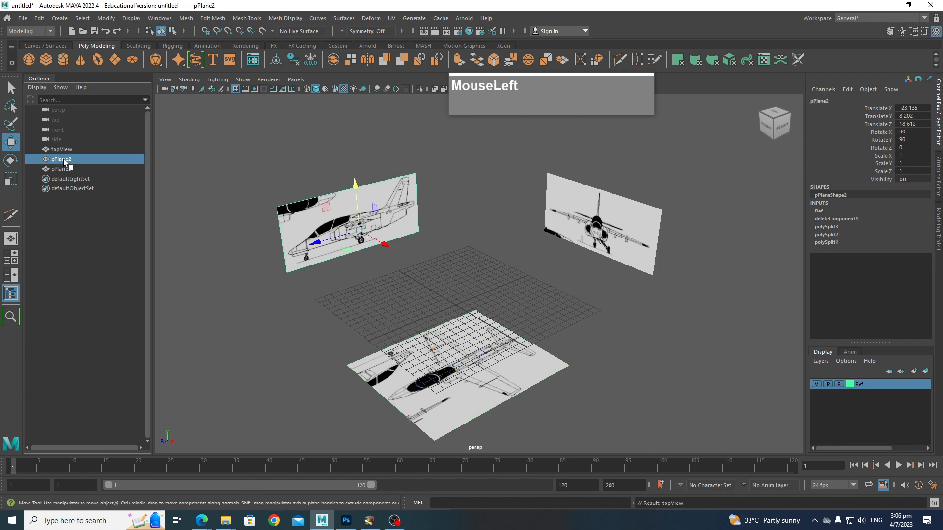
{"action": "double_click", "coordinate": [64, 160]}
{"action": "type", "text": "SideView"}
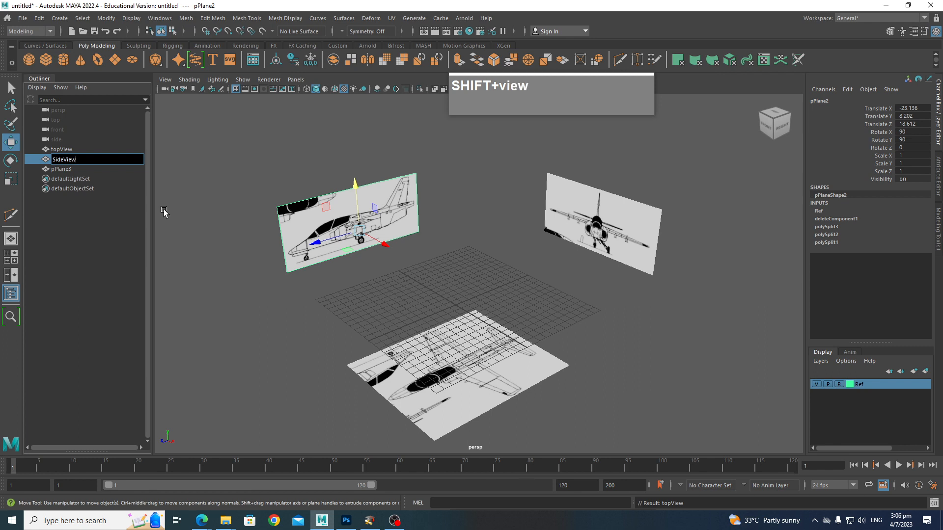
{"action": "key", "text": "Return"}
Rename the front-view reference plane pPlane3 as FrontView and clear the selection
{"action": "double_click", "coordinate": [74, 169]}
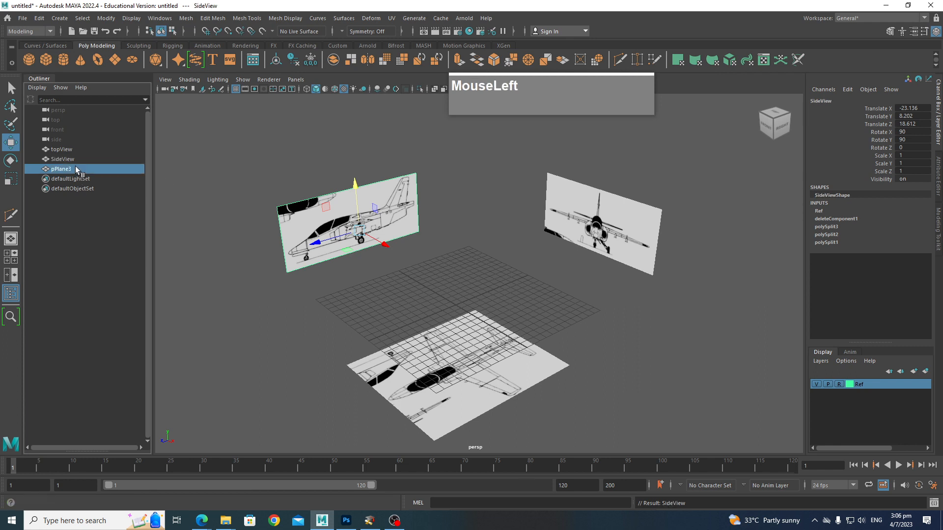
{"action": "type", "text": "FrontV"}
{"action": "key", "text": "BackSpace"}
{"action": "type", "text": "View"}
{"action": "key", "text": "Return"}
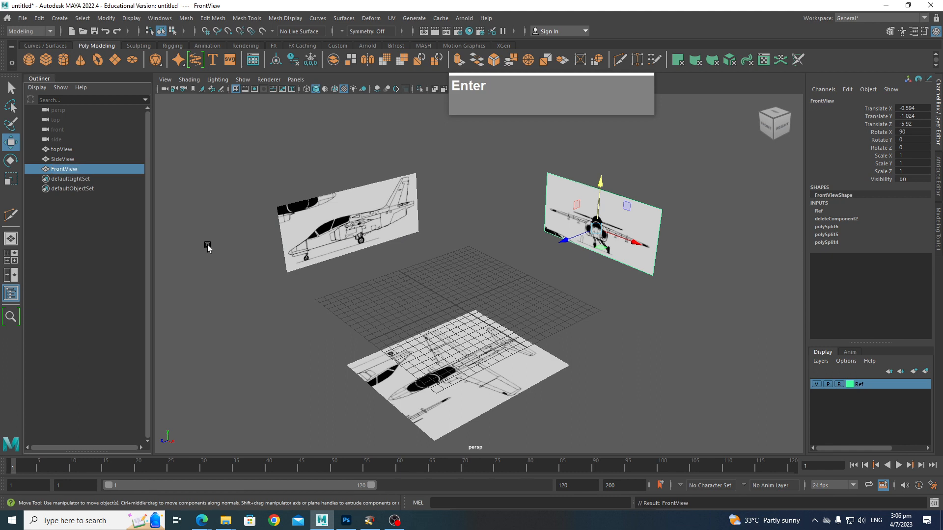
{"action": "left_click", "coordinate": [638, 360]}
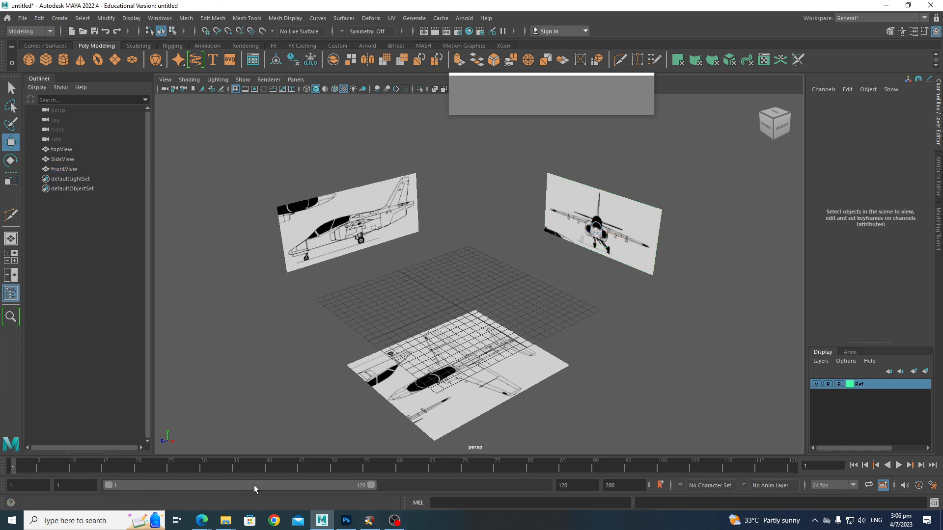
Switch to File Explorer, browse through A3M and Research to the Aircraft image folder, and view the aircraft side photo 32616_1494385102.jpg
{"action": "mouse_move", "coordinate": [236, 525]}
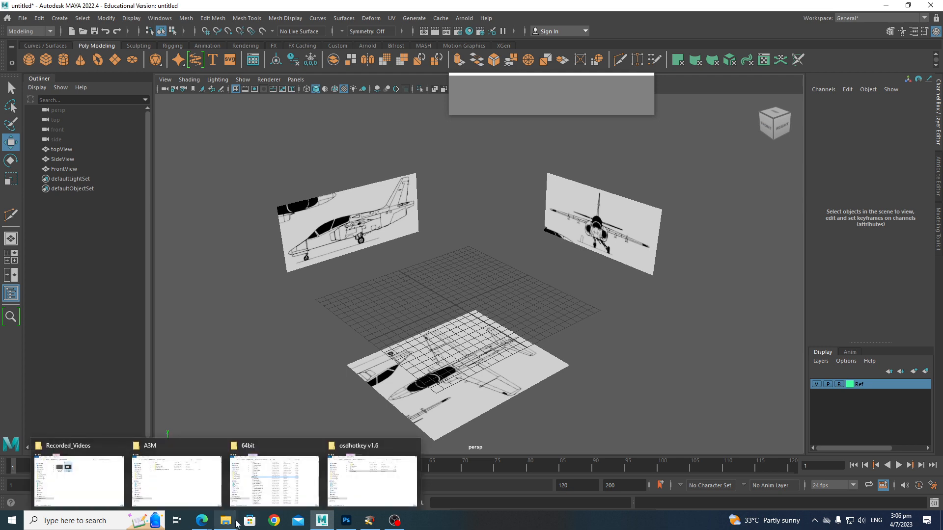
{"action": "left_click", "coordinate": [79, 477]}
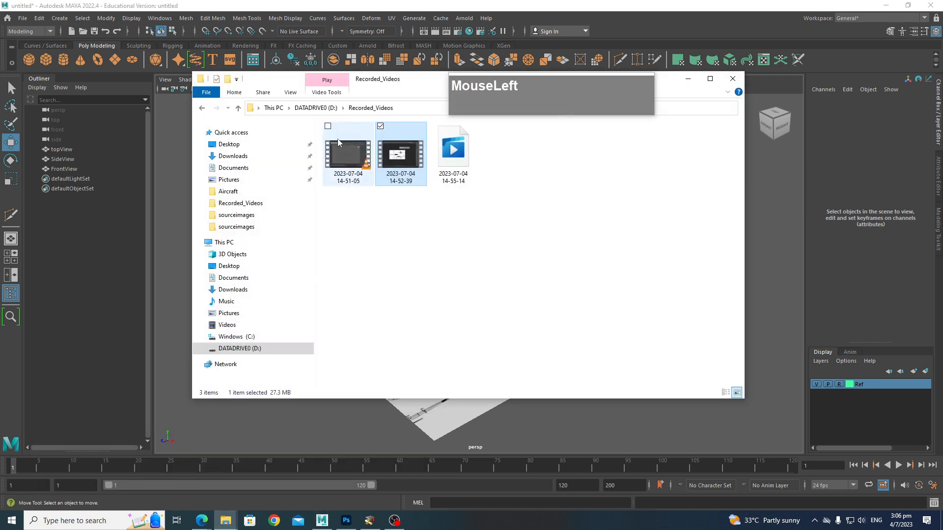
{"action": "left_click", "coordinate": [310, 108]}
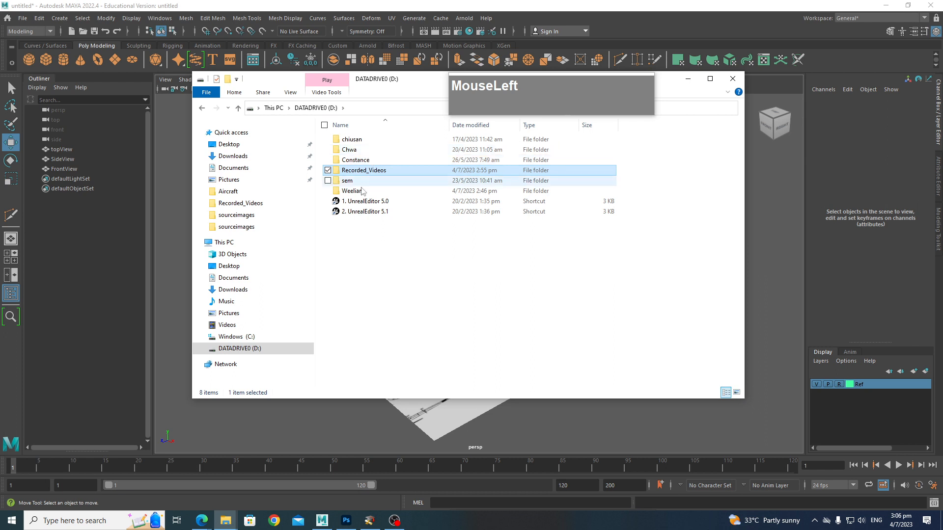
{"action": "double_click", "coordinate": [351, 191]}
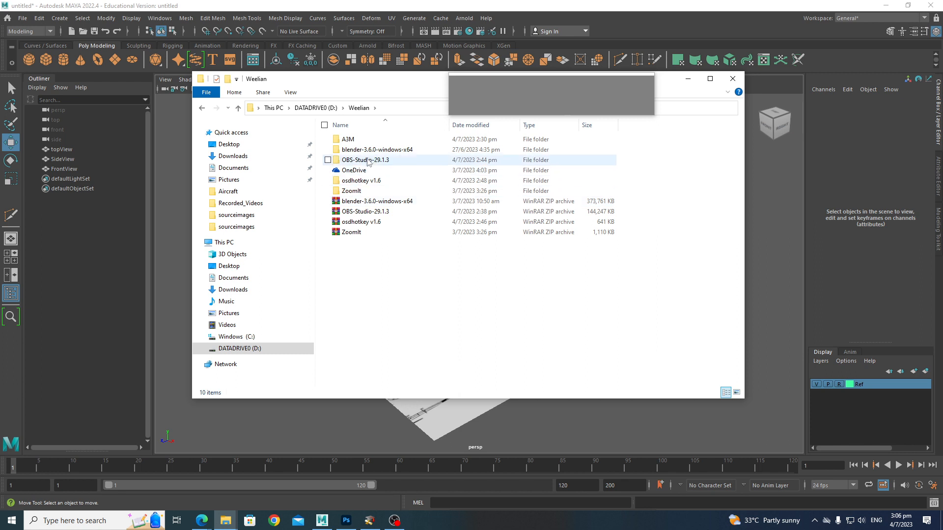
{"action": "double_click", "coordinate": [350, 139]}
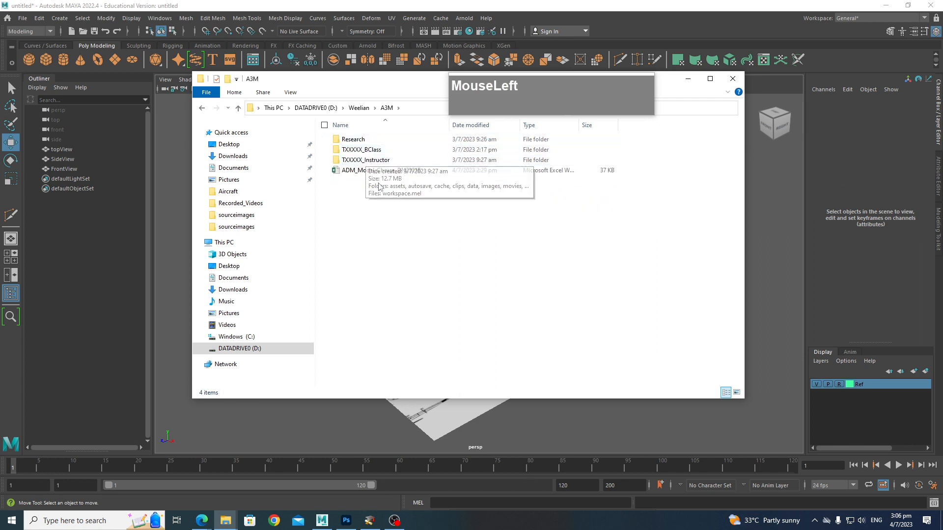
{"action": "double_click", "coordinate": [358, 140]}
{"action": "left_click", "coordinate": [362, 142]}
{"action": "double_click", "coordinate": [362, 141]}
{"action": "double_click", "coordinate": [361, 141]}
{"action": "double_click", "coordinate": [516, 169]}
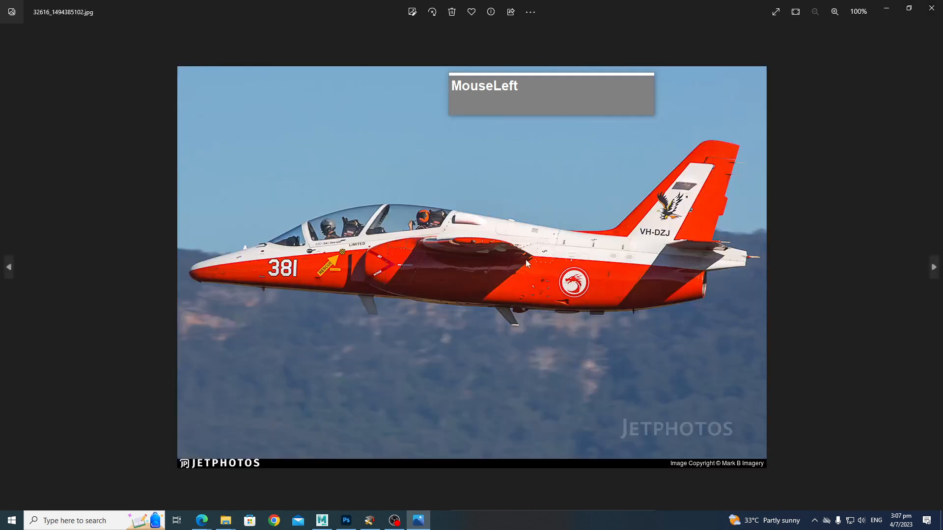
{"action": "left_click", "coordinate": [932, 8]}
View the rear exhaust photo rsaf-red (3) from the Aircraft folder, then switch back to Maya
{"action": "scroll", "coordinate": [602, 265], "scroll_direction": "down", "scroll_amount": 5}
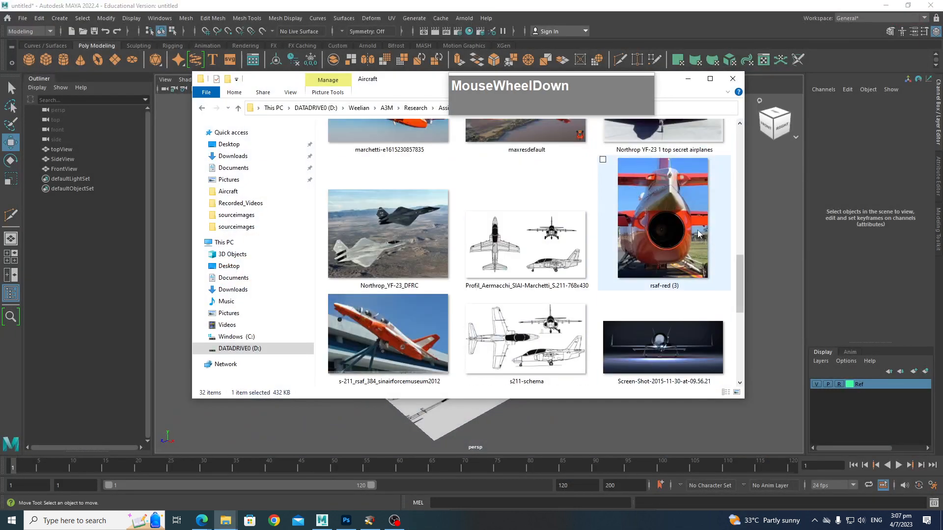
{"action": "double_click", "coordinate": [697, 230]}
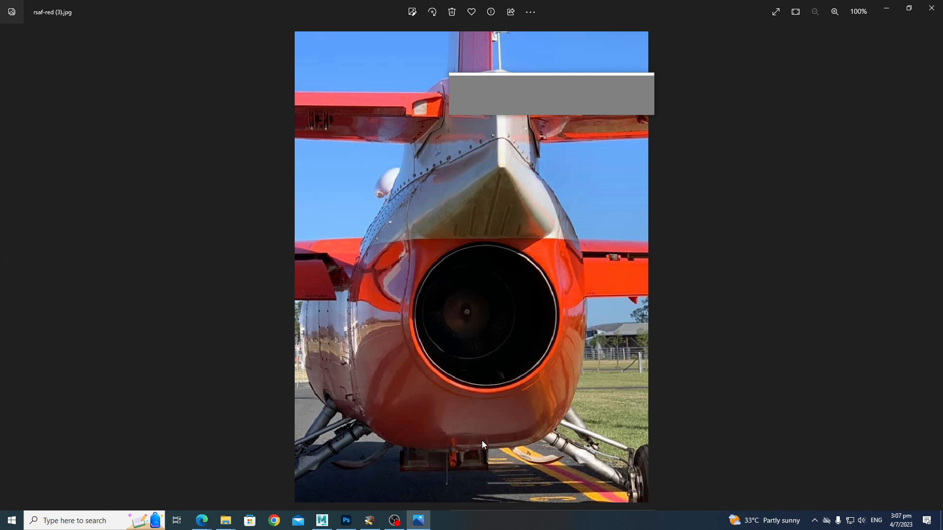
{"action": "left_click", "coordinate": [885, 9]}
{"action": "left_click", "coordinate": [888, 9]}
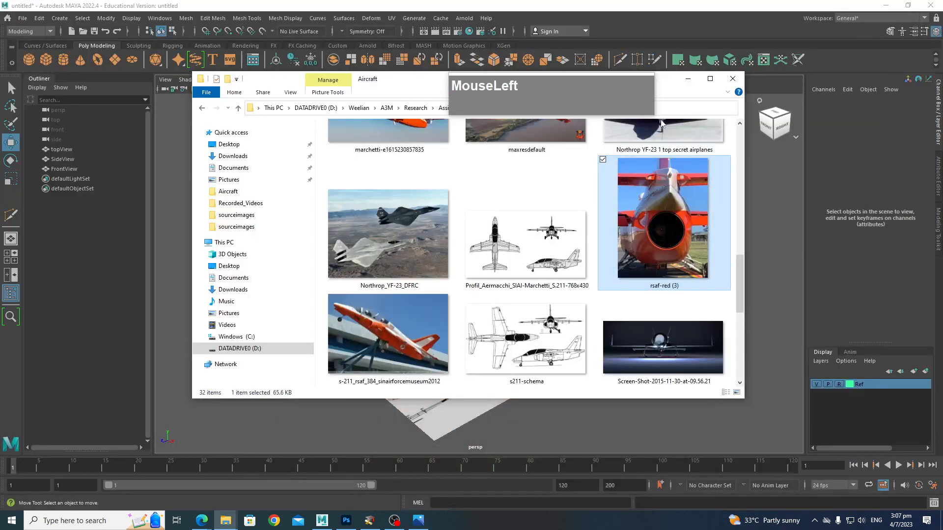
{"action": "left_click", "coordinate": [688, 87]}
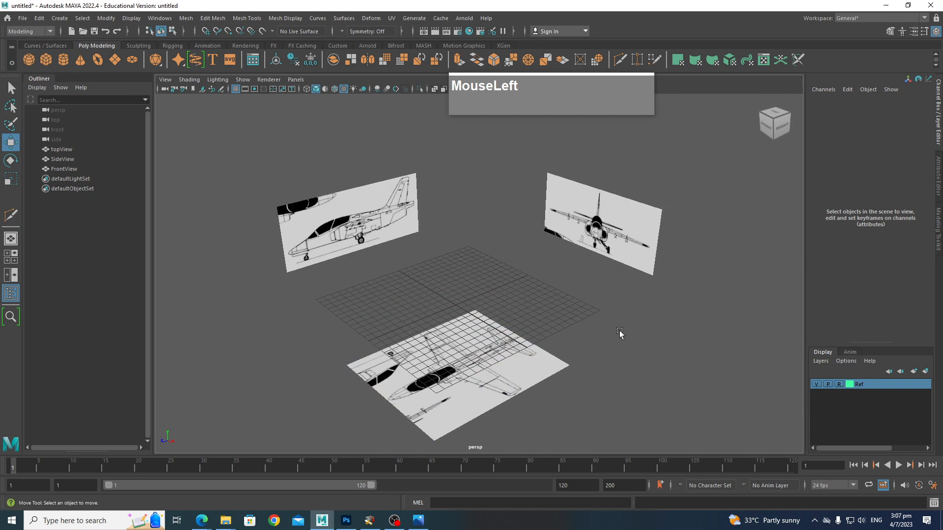
Examine the aircraft's shape on the side, front and top reference planes from several angles
{"action": "left_click_drag", "start_coordinate": [594, 326], "coordinate": [579, 340], "text": "alt"}
{"action": "scroll", "coordinate": [583, 332], "scroll_direction": "down", "scroll_amount": 2}
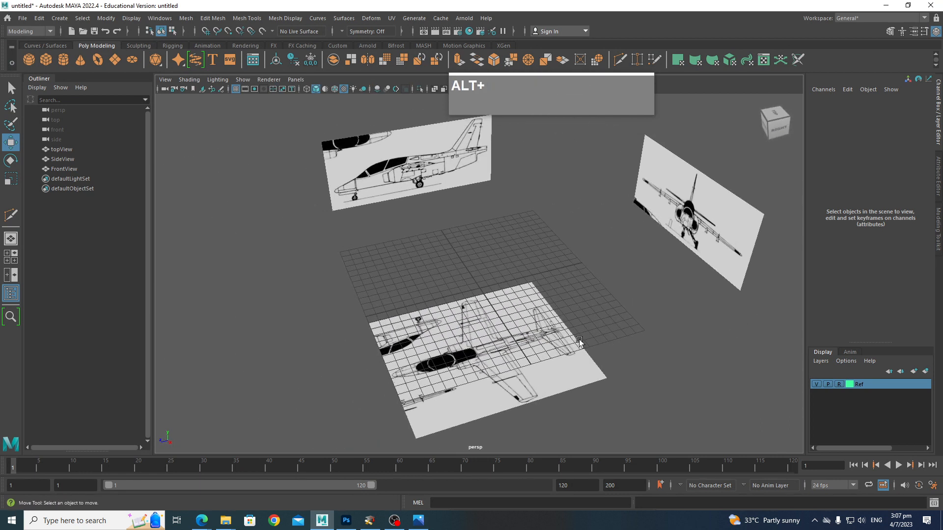
{"action": "scroll", "coordinate": [579, 340], "scroll_direction": "up", "scroll_amount": 4}
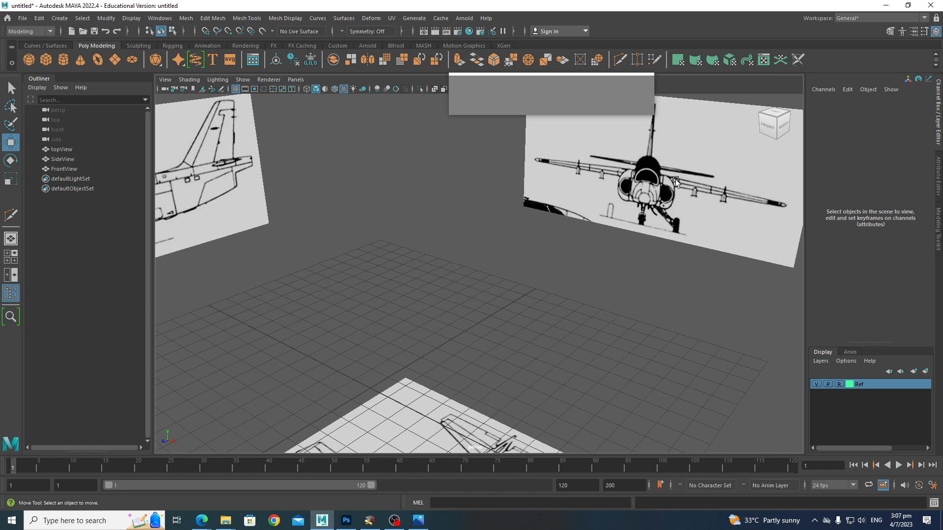
{"action": "left_click_drag", "start_coordinate": [340, 370], "coordinate": [423, 360], "text": "alt"}
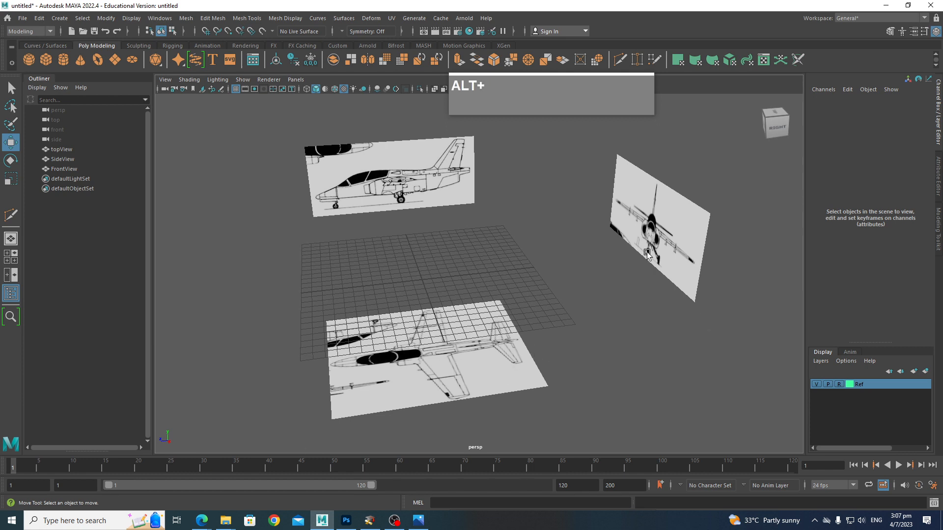
{"action": "scroll", "coordinate": [489, 355], "scroll_direction": "up", "scroll_amount": 4}
{"action": "left_click_drag", "start_coordinate": [489, 355], "coordinate": [557, 408], "text": "alt"}
{"action": "middle_click_drag", "start_coordinate": [558, 409], "coordinate": [541, 179], "text": "alt"}
{"action": "middle_click_drag", "start_coordinate": [502, 143], "coordinate": [508, 190], "text": "alt"}
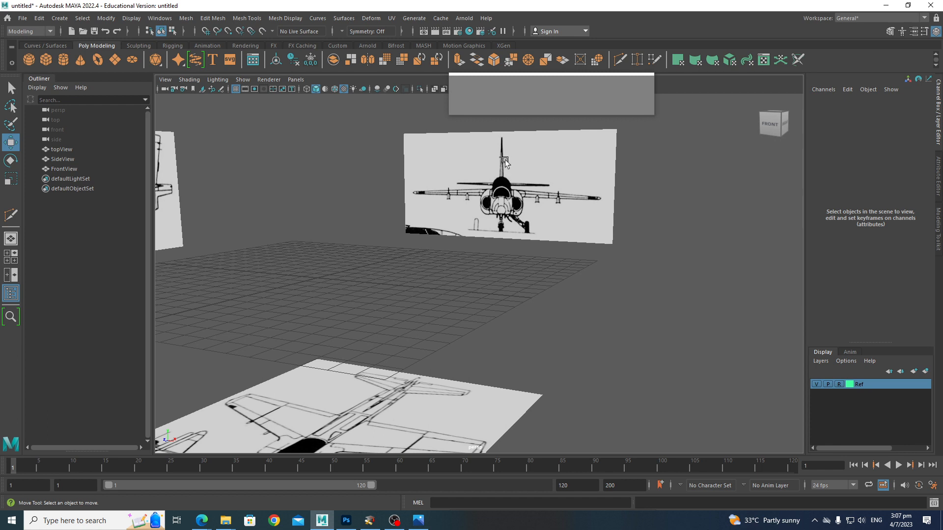
{"action": "scroll", "coordinate": [505, 164], "scroll_direction": "down", "scroll_amount": 4}
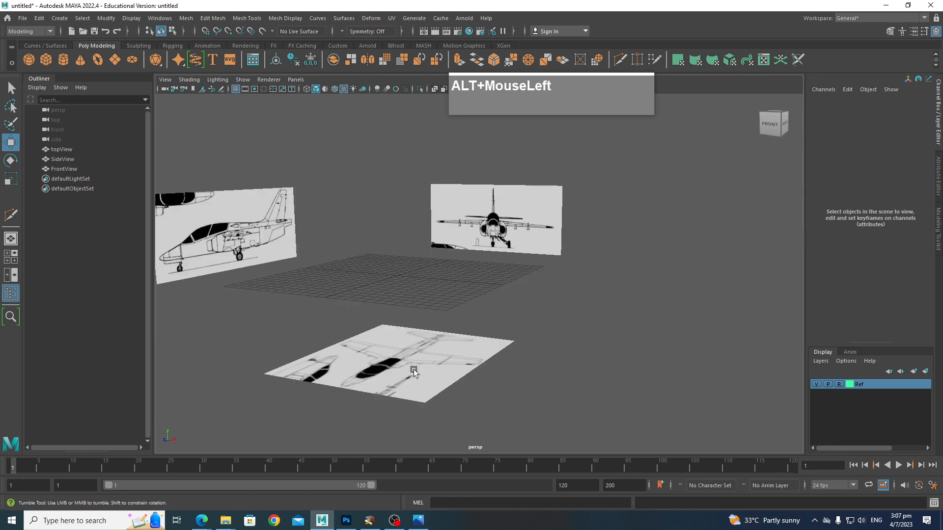
{"action": "left_click_drag", "start_coordinate": [414, 370], "coordinate": [379, 358], "text": "alt"}
{"action": "middle_click_drag", "start_coordinate": [435, 350], "coordinate": [464, 341], "text": "alt"}
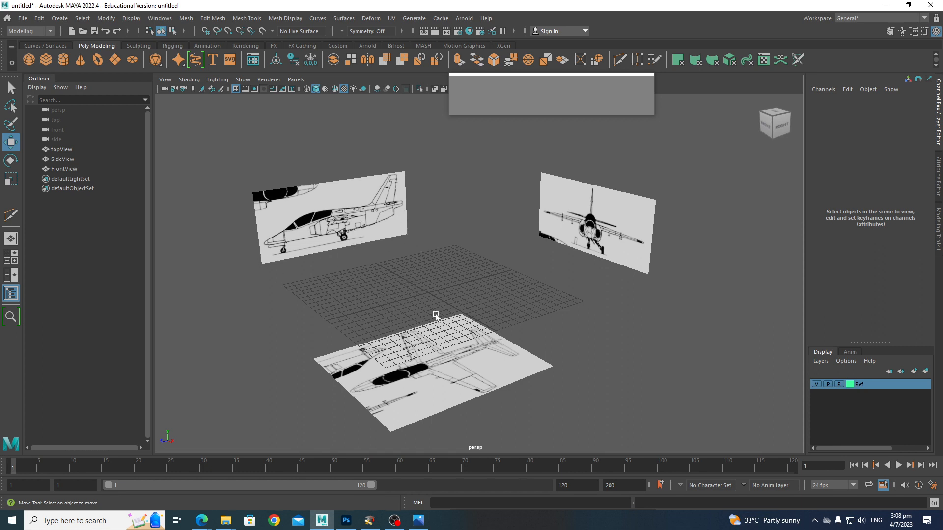
Create a polygon cylinder at the origin and set its Subdivisions Axis to 8
{"action": "left_click", "coordinate": [429, 294]}
{"action": "right_click", "coordinate": [433, 289], "text": "shift"}
{"action": "right_click_drag", "start_coordinate": [434, 287], "coordinate": [383, 289], "text": "shift"}
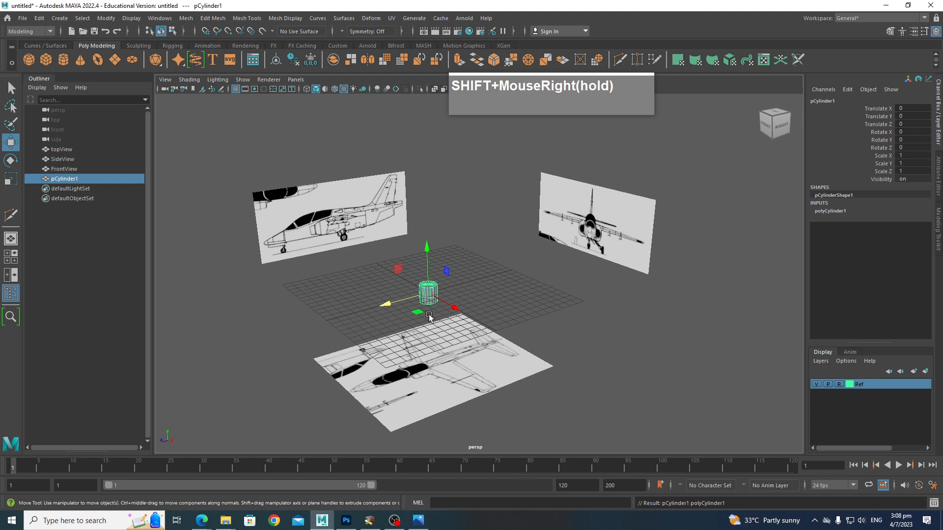
{"action": "left_click", "coordinate": [841, 212]}
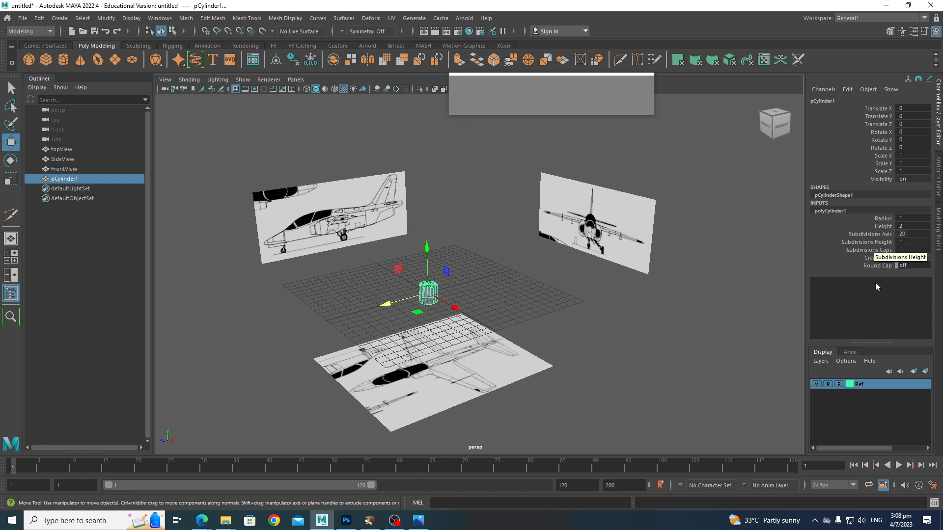
{"action": "left_click", "coordinate": [875, 234]}
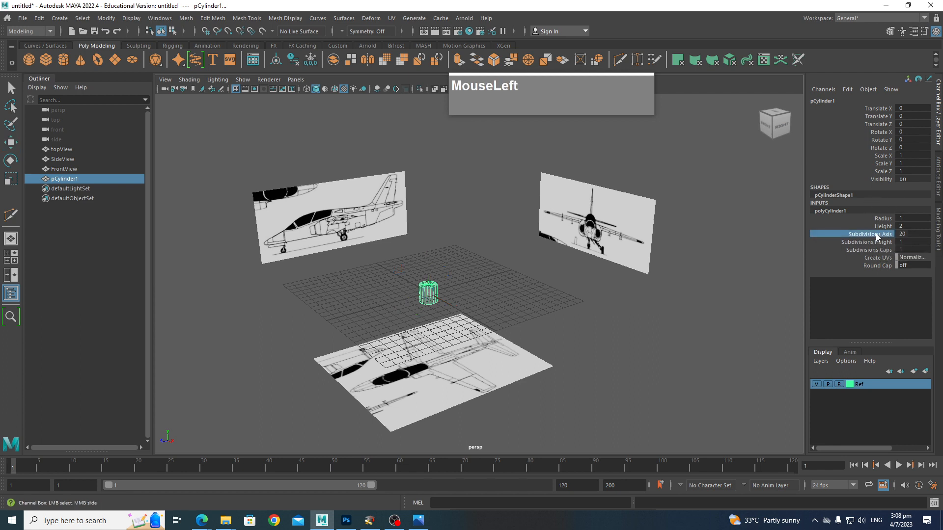
{"action": "middle_click_drag", "start_coordinate": [709, 261], "coordinate": [647, 268]}
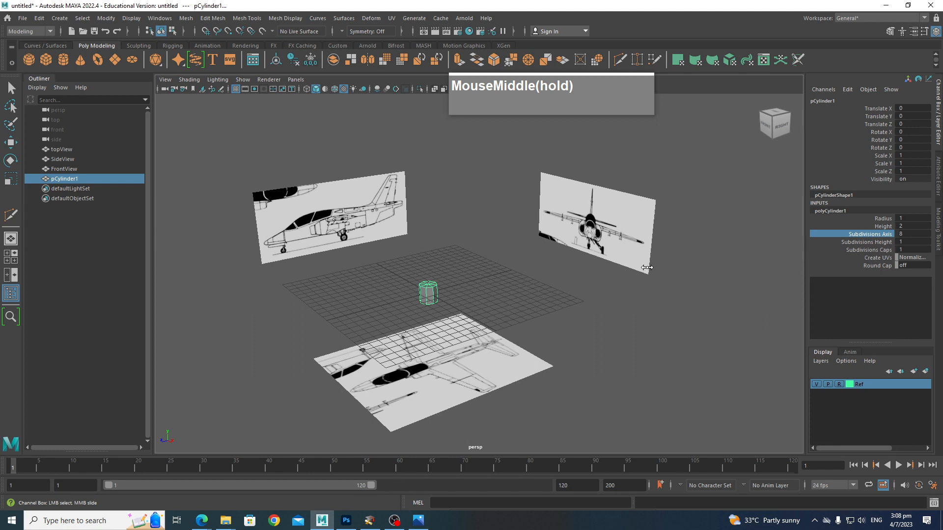
{"action": "scroll", "coordinate": [444, 308], "scroll_direction": "up", "scroll_amount": 3}
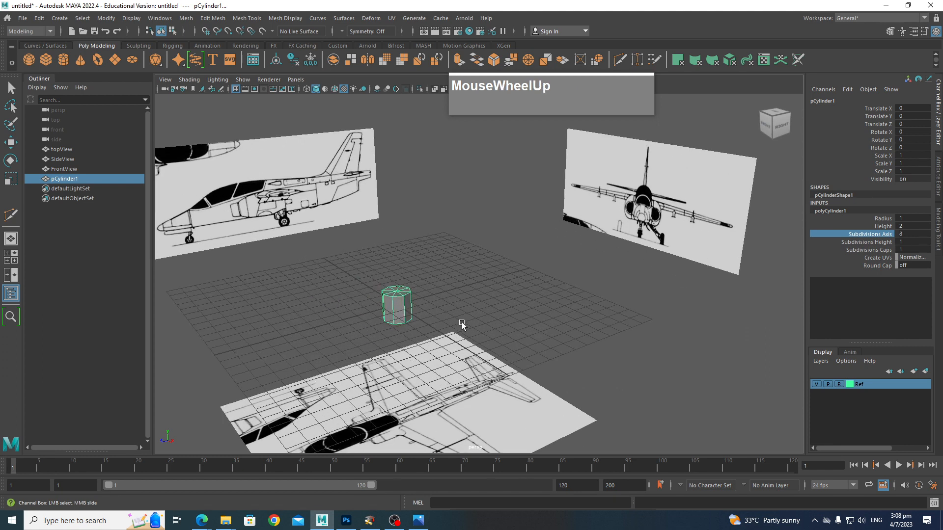
{"action": "scroll", "coordinate": [444, 322], "scroll_direction": "up", "scroll_amount": 5, "text": "alt"}
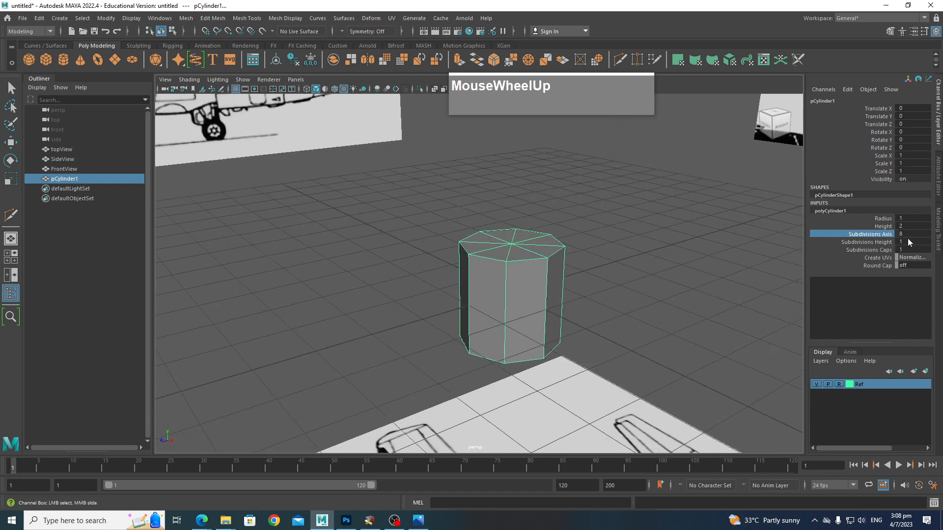
Delete the faces on the cylinder's negative-X half, leaving only the half on the positive-X side
{"action": "left_click_drag", "start_coordinate": [560, 296], "coordinate": [496, 288], "text": "alt"}
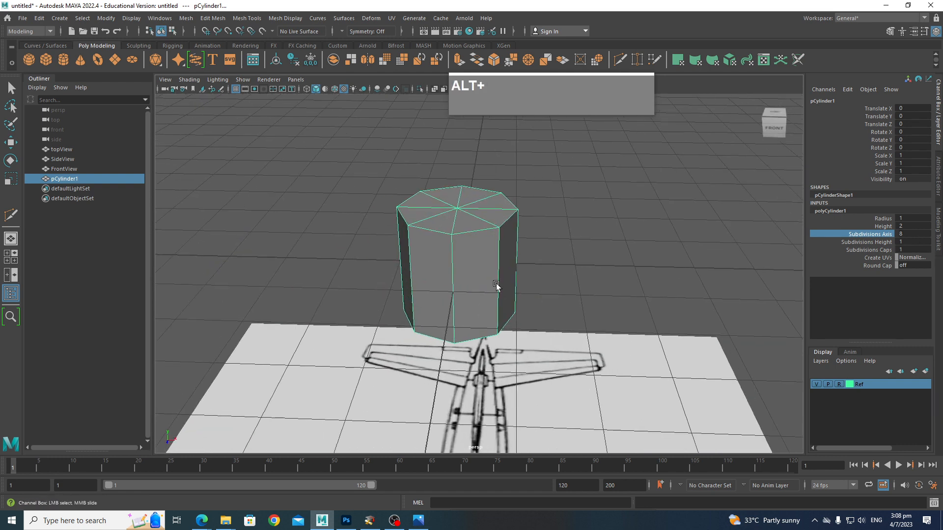
{"action": "right_click", "coordinate": [484, 251]}
{"action": "right_click_drag", "start_coordinate": [484, 251], "coordinate": [524, 293]}
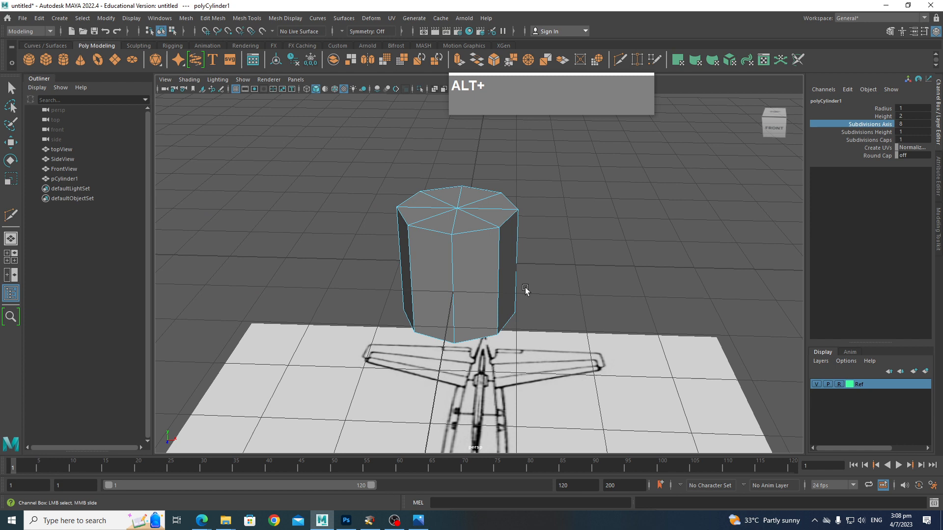
{"action": "left_click_drag", "start_coordinate": [525, 293], "coordinate": [478, 291], "text": "alt"}
{"action": "middle_click_drag", "start_coordinate": [478, 290], "coordinate": [406, 249], "text": "alt"}
{"action": "left_click_drag", "start_coordinate": [266, 197], "coordinate": [356, 422]}
{"action": "key", "text": "w"}
{"action": "key", "text": "Delete"}
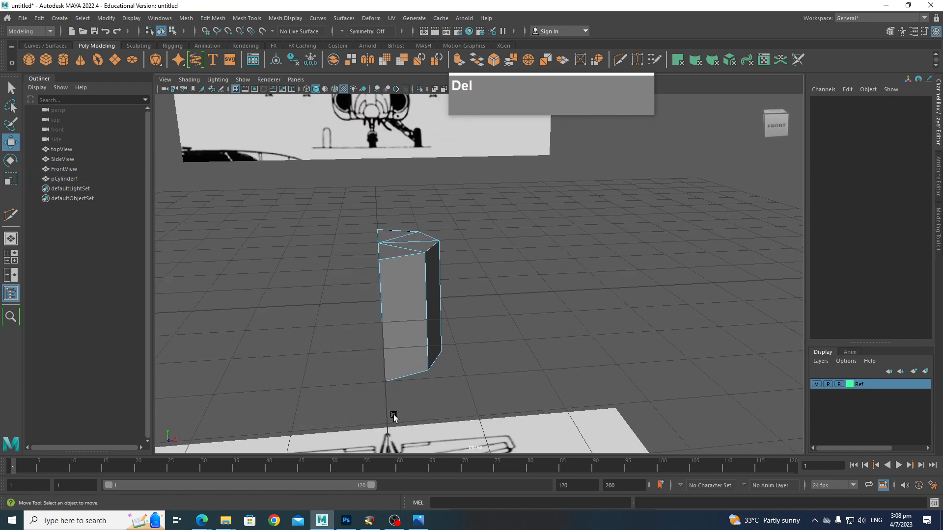
Return to object mode and select the remaining half cylinder
{"action": "left_click_drag", "start_coordinate": [459, 383], "coordinate": [467, 287], "text": "alt"}
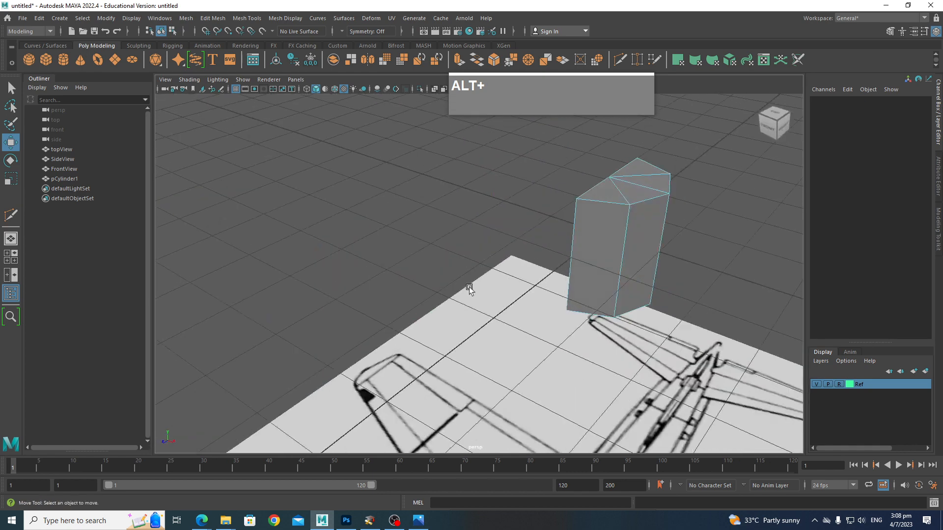
{"action": "left_click_drag", "start_coordinate": [649, 284], "coordinate": [391, 285], "text": "alt"}
{"action": "scroll", "coordinate": [673, 293], "scroll_direction": "down", "scroll_amount": 3, "text": "alt"}
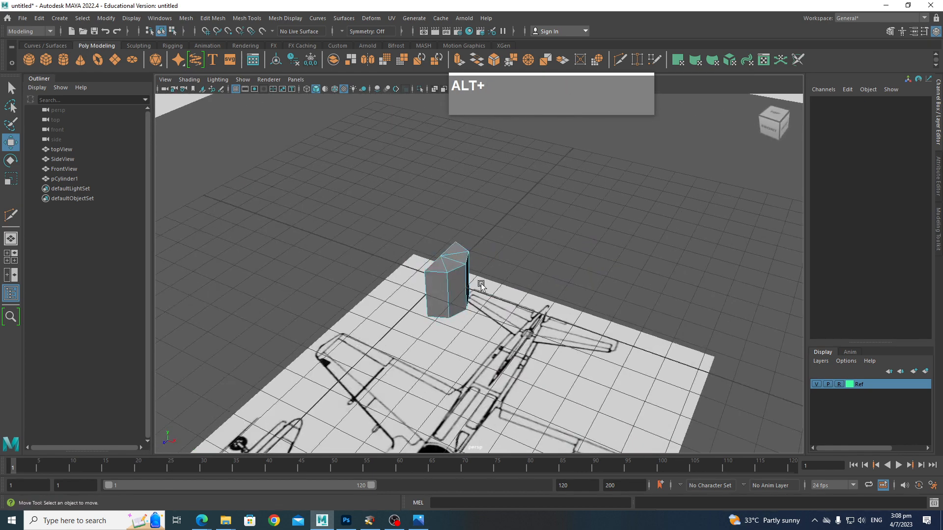
{"action": "right_click", "coordinate": [461, 274]}
{"action": "left_click", "coordinate": [446, 273]}
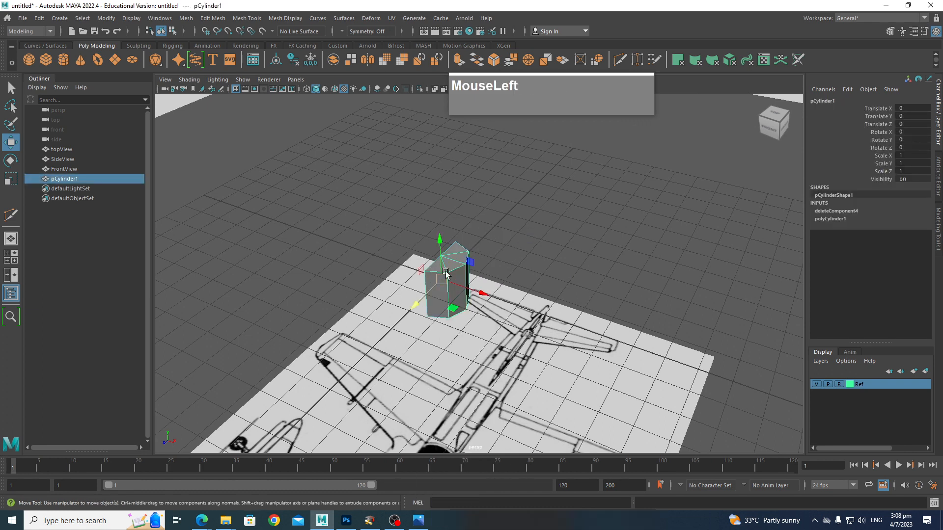
Rotate the half cylinder 90 degrees about the X axis so it lies along the aircraft's length
{"action": "key", "text": "r"}
{"action": "key", "text": "e"}
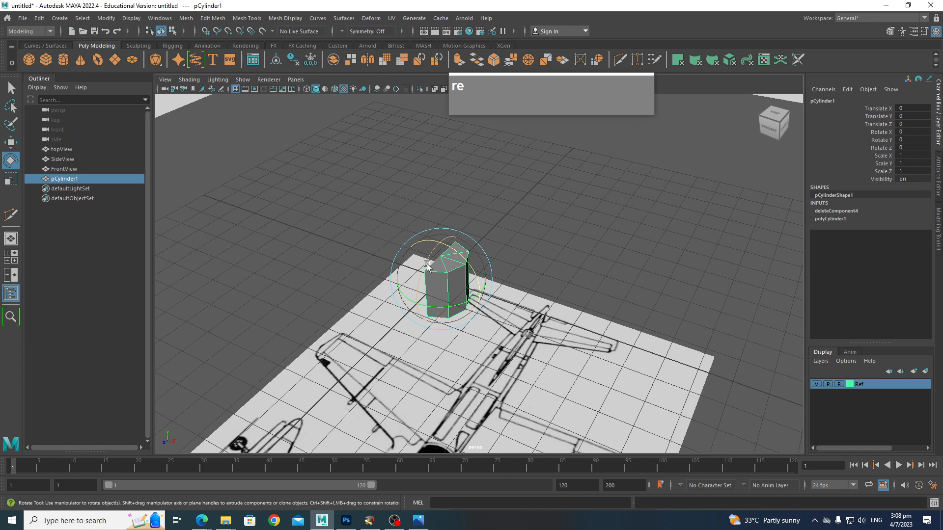
{"action": "left_click_drag", "start_coordinate": [427, 266], "coordinate": [461, 291]}
{"action": "key", "text": "ctrl+z"}
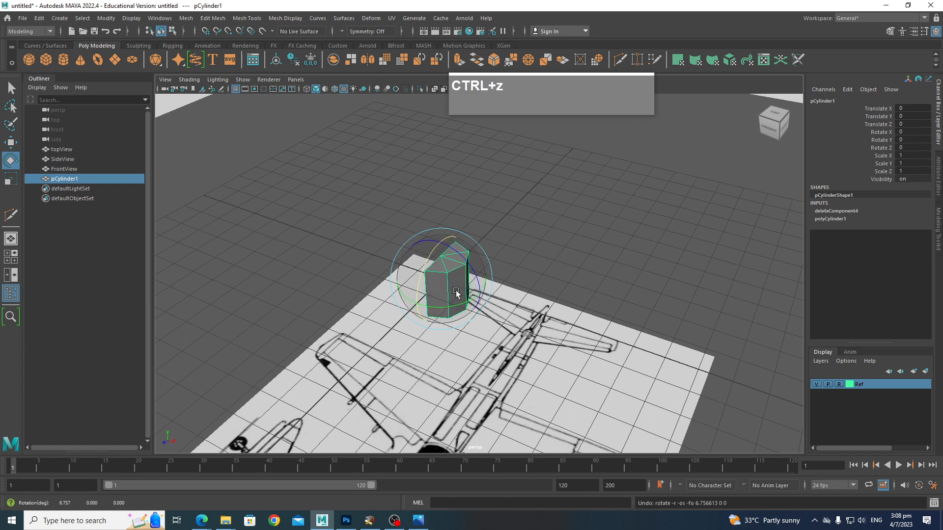
{"action": "left_click_drag", "start_coordinate": [438, 261], "coordinate": [470, 279]}
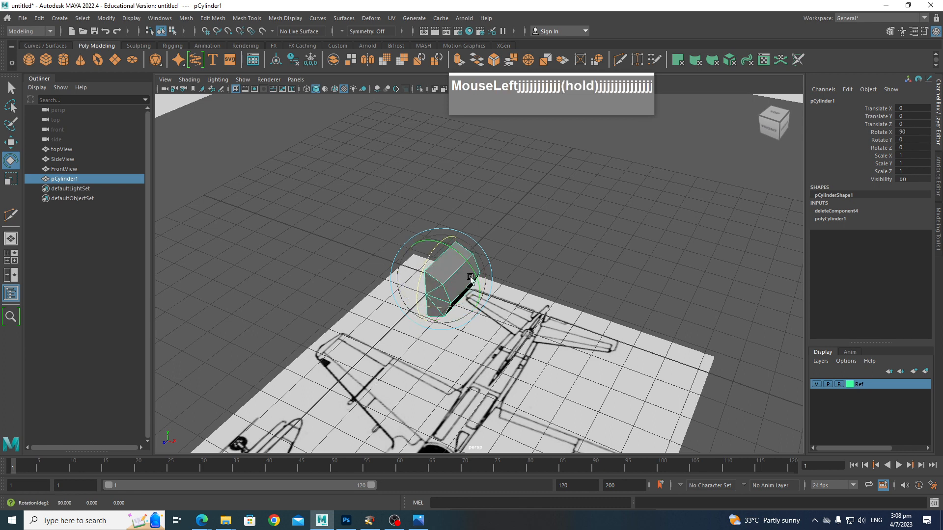
Select all vertices of the half cylinder and scale them along its length to form a long fuselage bar
{"action": "scroll", "coordinate": [533, 267], "scroll_direction": "up", "scroll_amount": 2}
{"action": "left_click_drag", "start_coordinate": [532, 267], "coordinate": [519, 278], "text": "alt"}
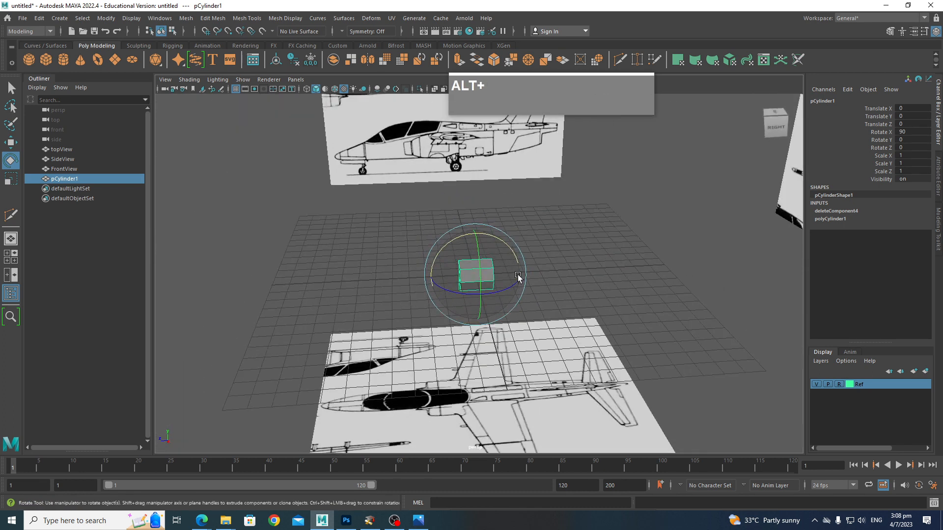
{"action": "right_click_drag", "start_coordinate": [478, 250], "coordinate": [424, 251]}
{"action": "left_click_drag", "start_coordinate": [385, 236], "coordinate": [563, 314]}
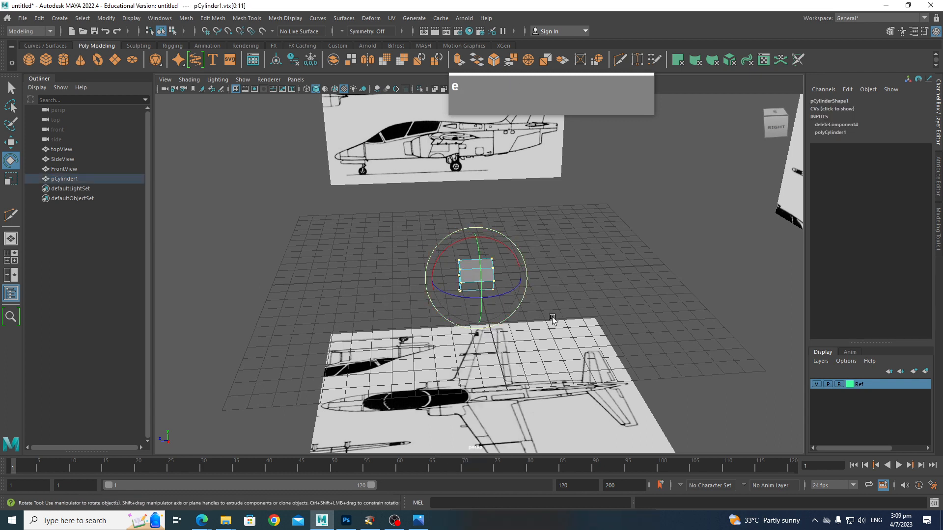
{"action": "key", "text": "r"}
{"action": "left_click_drag", "start_coordinate": [432, 281], "coordinate": [112, 349]}
{"action": "scroll", "coordinate": [486, 329], "scroll_direction": "down", "scroll_amount": 4}
{"action": "left_click_drag", "start_coordinate": [491, 329], "coordinate": [452, 272], "text": "alt"}
{"action": "scroll", "coordinate": [514, 314], "scroll_direction": "up", "scroll_amount": 3}
Return to object mode and use Duplicate Special to create an instance of the half cylinder with Scale X -1
{"action": "right_click", "coordinate": [452, 272]}
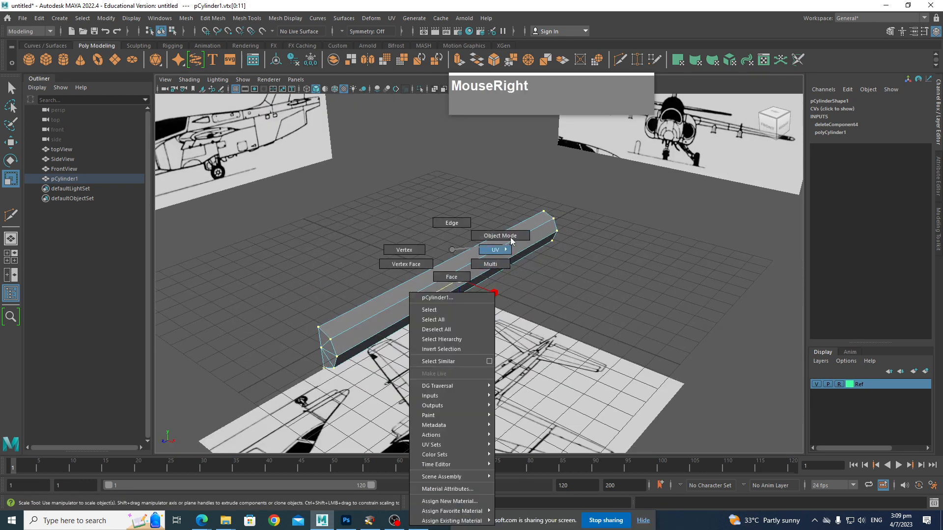
{"action": "left_click", "coordinate": [511, 237]}
{"action": "left_click", "coordinate": [484, 262]}
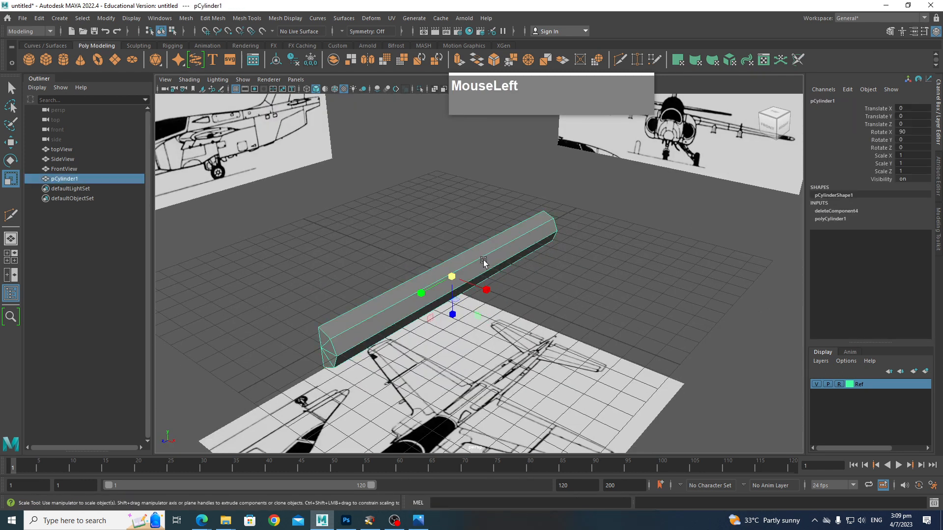
{"action": "left_click", "coordinate": [40, 19]}
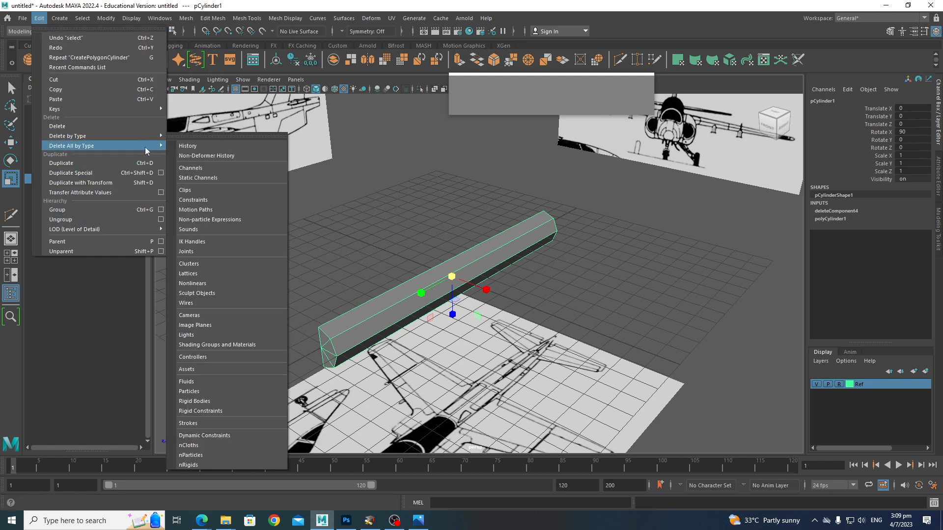
{"action": "left_click", "coordinate": [161, 173]}
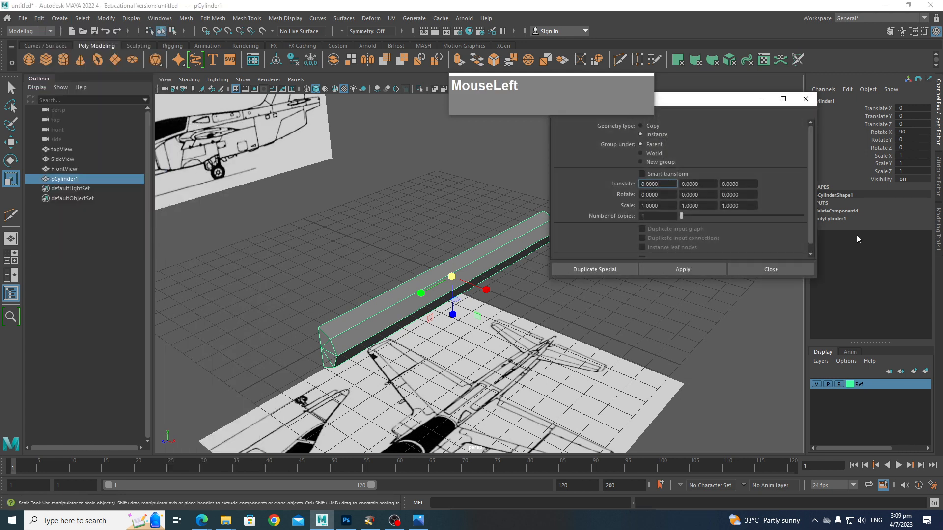
{"action": "left_click_drag", "start_coordinate": [669, 206], "coordinate": [617, 212]}
{"action": "type", "text": "-1"}
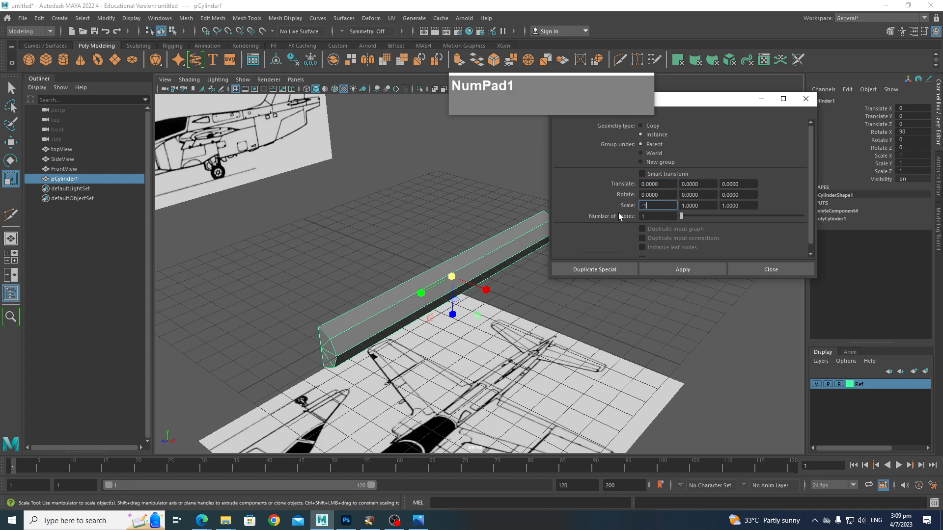
{"action": "left_click", "coordinate": [585, 274]}
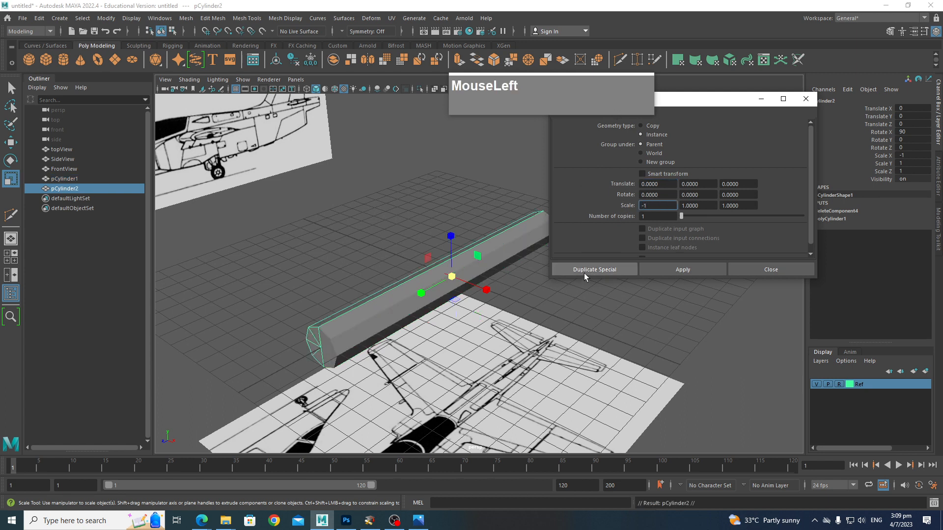
Assign a new Lambert material to the original half cylinder and make it blue and semi-transparent
{"action": "left_click_drag", "start_coordinate": [515, 321], "coordinate": [463, 317], "text": "alt"}
{"action": "scroll", "coordinate": [506, 310], "scroll_direction": "up", "scroll_amount": 3}
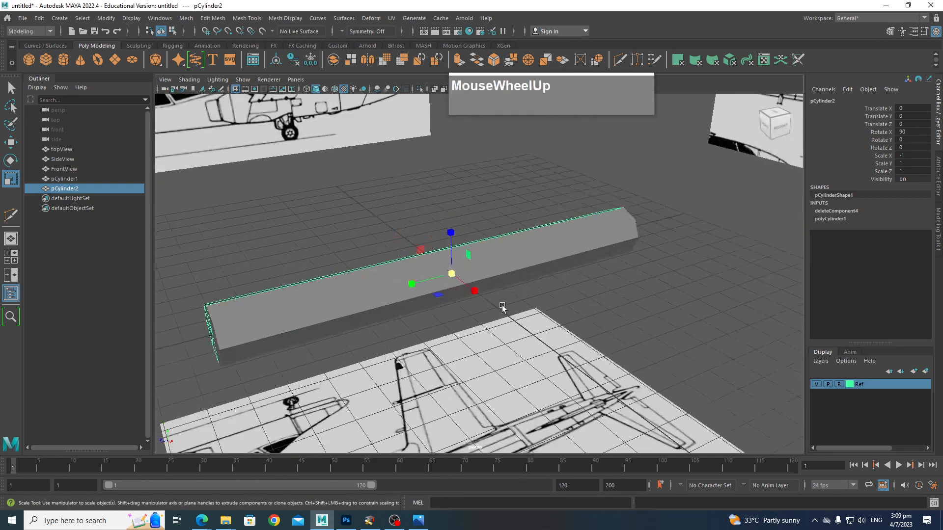
{"action": "scroll", "coordinate": [482, 309], "scroll_direction": "down", "scroll_amount": 5}
{"action": "middle_click_drag", "start_coordinate": [482, 309], "coordinate": [495, 293], "text": "alt"}
{"action": "scroll", "coordinate": [535, 266], "scroll_direction": "up", "scroll_amount": 2}
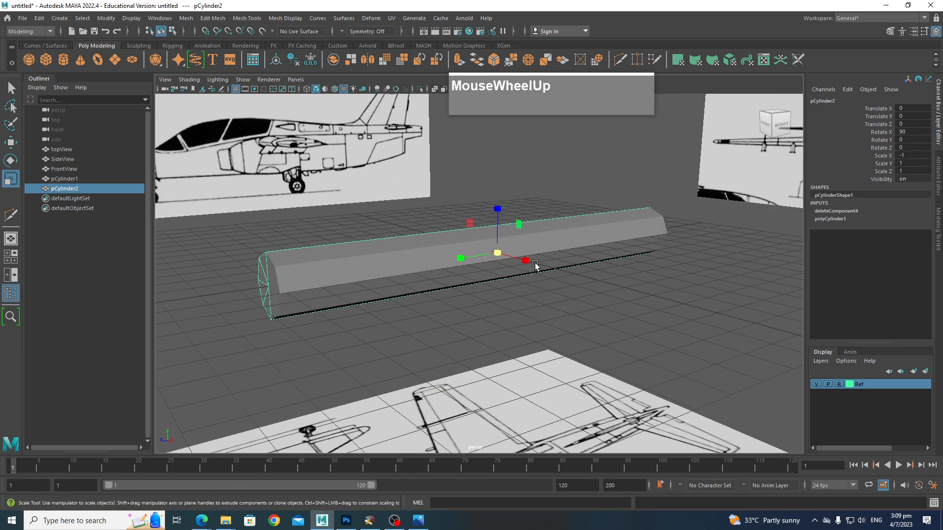
{"action": "left_click", "coordinate": [344, 278]}
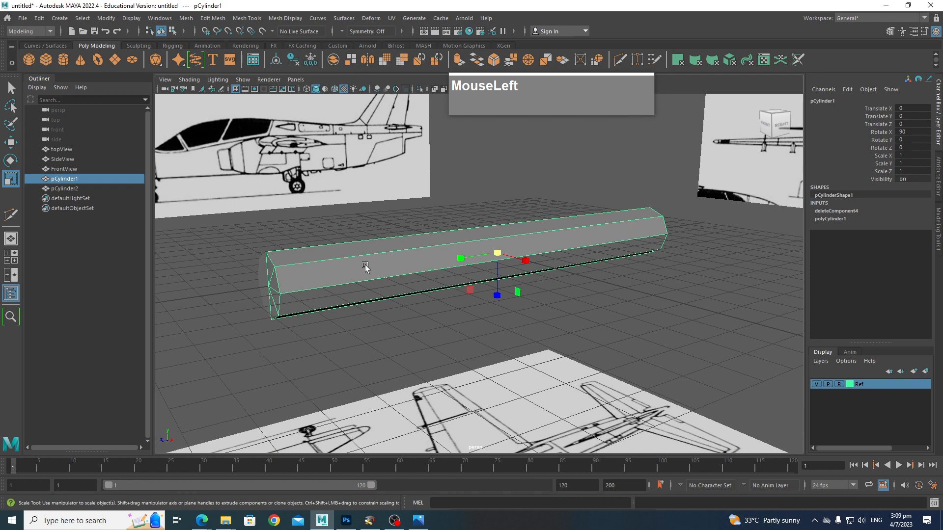
{"action": "right_click_drag", "start_coordinate": [376, 269], "coordinate": [383, 502]}
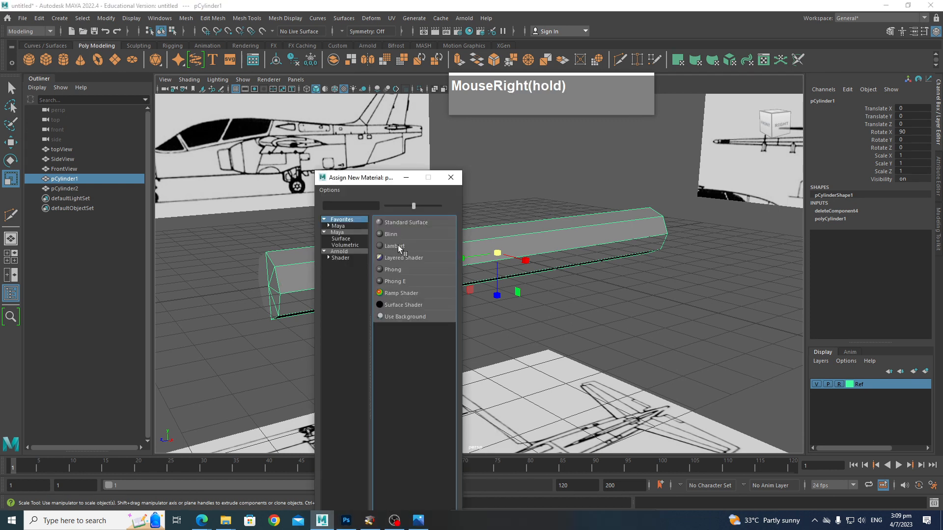
{"action": "left_click", "coordinate": [394, 246]}
{"action": "right_click", "coordinate": [503, 250]}
{"action": "right_click_drag", "start_coordinate": [519, 443], "coordinate": [519, 491]}
{"action": "left_click", "coordinate": [807, 208]}
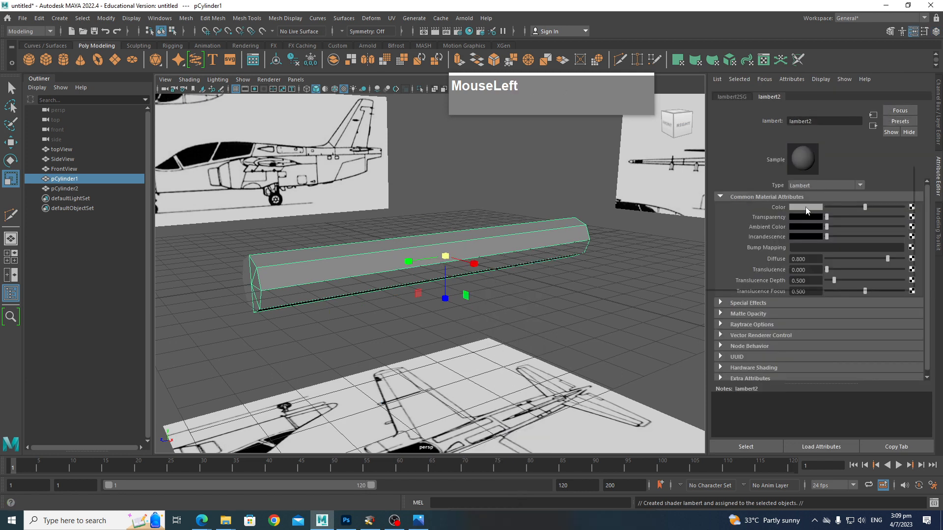
{"action": "left_click_drag", "start_coordinate": [876, 219], "coordinate": [855, 219]}
{"action": "left_click_drag", "start_coordinate": [697, 324], "coordinate": [546, 323], "text": "alt"}
{"action": "left_click", "coordinate": [521, 323]}
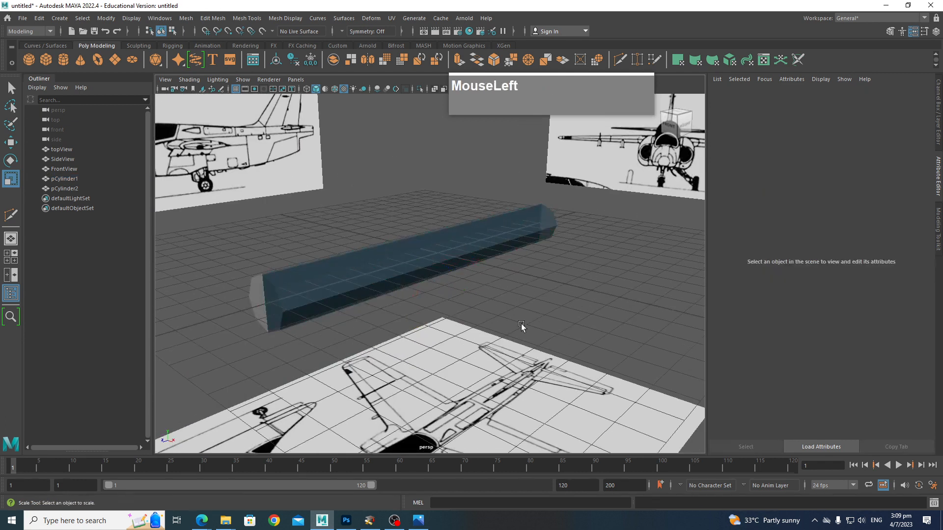
Assign the existing blue Lambert material to the mirrored half as well
{"action": "middle_click_drag", "start_coordinate": [520, 323], "coordinate": [545, 330], "text": "alt"}
{"action": "scroll", "coordinate": [545, 336], "scroll_direction": "up", "scroll_amount": 3}
{"action": "left_click", "coordinate": [406, 306]}
{"action": "right_click_drag", "start_coordinate": [405, 249], "coordinate": [478, 490]}
{"action": "left_click", "coordinate": [654, 202]}
{"action": "scroll", "coordinate": [616, 273], "scroll_direction": "down", "scroll_amount": 4}
{"action": "left_click_drag", "start_coordinate": [614, 275], "coordinate": [430, 261], "text": "alt"}
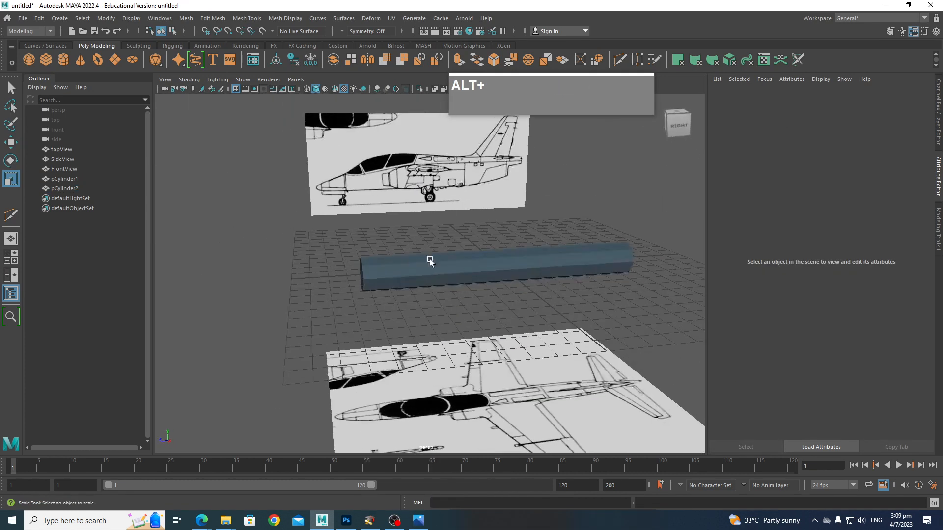
Turn on wireframe on shaded in the perspective view to show the body's edges
{"action": "left_click", "coordinate": [334, 89]}
{"action": "mouse_move", "coordinate": [377, 212]}
{"action": "left_mouse_down", "text": "alt"}
{"action": "mouse_move", "coordinate": [492, 281]}
{"action": "mouse_move", "coordinate": [353, 231]}
{"action": "left_mouse_up", "text": "alt"}
{"action": "scroll", "coordinate": [492, 278], "scroll_direction": "up", "scroll_amount": 2}
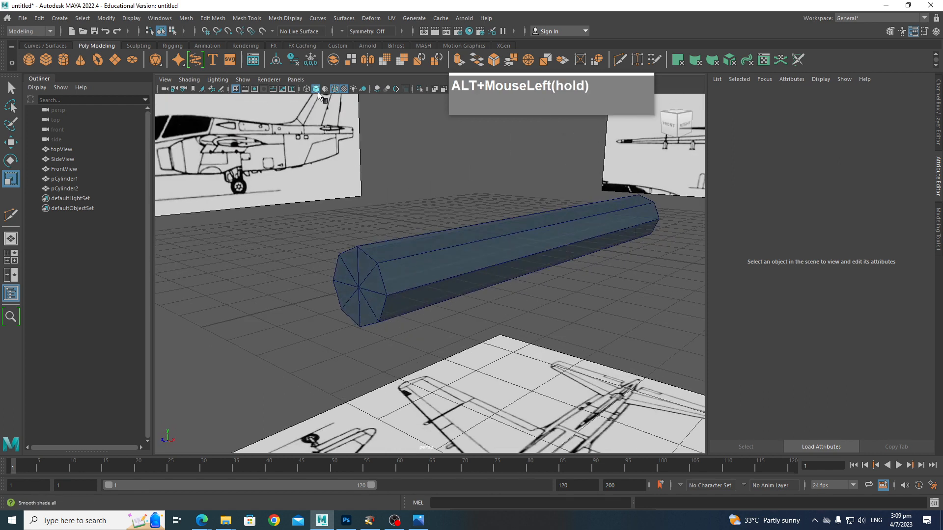
In the side view, select all vertices of the body and move them up to about Y 2.9, over the fuselage drawing
{"action": "left_click_drag", "start_coordinate": [578, 295], "coordinate": [511, 295], "text": "alt"}
{"action": "key", "text": "space"}
{"action": "left_click", "coordinate": [569, 314]}
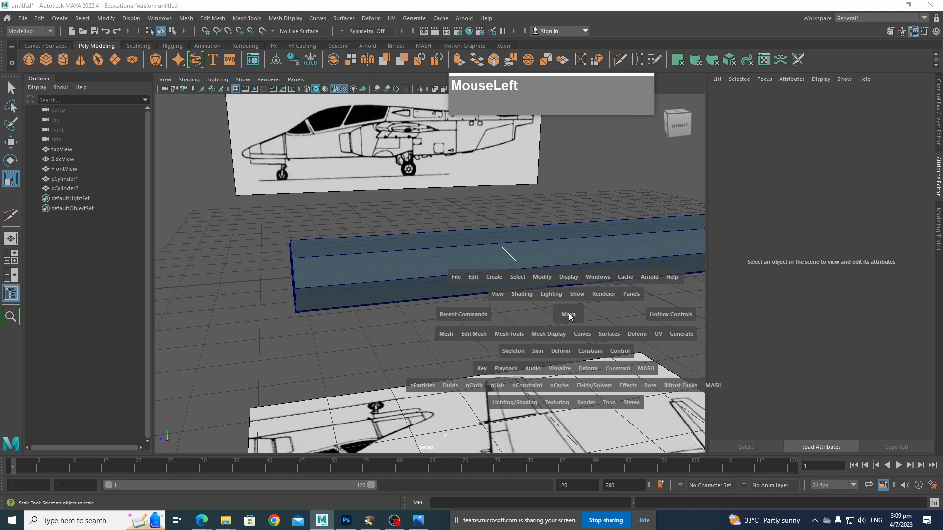
{"action": "left_click_drag", "start_coordinate": [569, 314], "coordinate": [617, 316]}
{"action": "scroll", "coordinate": [480, 322], "scroll_direction": "down", "scroll_amount": 2}
{"action": "scroll", "coordinate": [489, 322], "scroll_direction": "up", "scroll_amount": 3}
{"action": "scroll", "coordinate": [317, 250], "scroll_direction": "down", "scroll_amount": 2}
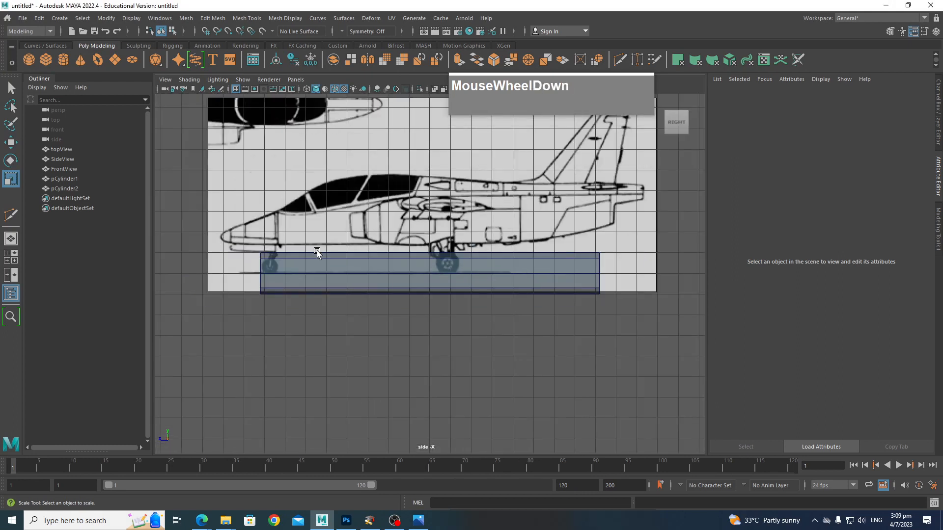
{"action": "right_click_drag", "start_coordinate": [510, 250], "coordinate": [490, 251]}
{"action": "left_click_drag", "start_coordinate": [244, 291], "coordinate": [622, 338]}
{"action": "key", "text": "w"}
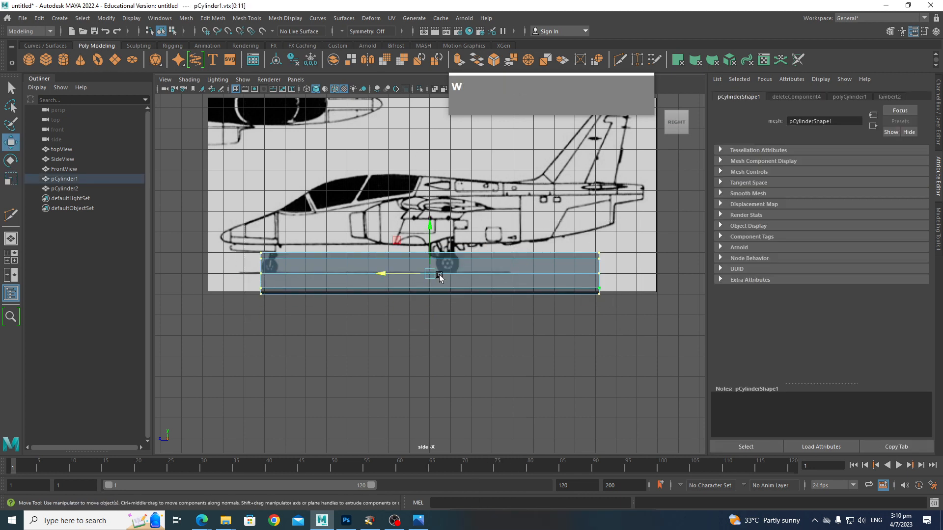
{"action": "left_click_drag", "start_coordinate": [431, 235], "coordinate": [432, 170]}
Move the rear-end vertices to about Z -8.9 at the tail and the front-end vertices to about Z 10 at the nose
{"action": "left_click_drag", "start_coordinate": [603, 202], "coordinate": [564, 219]}
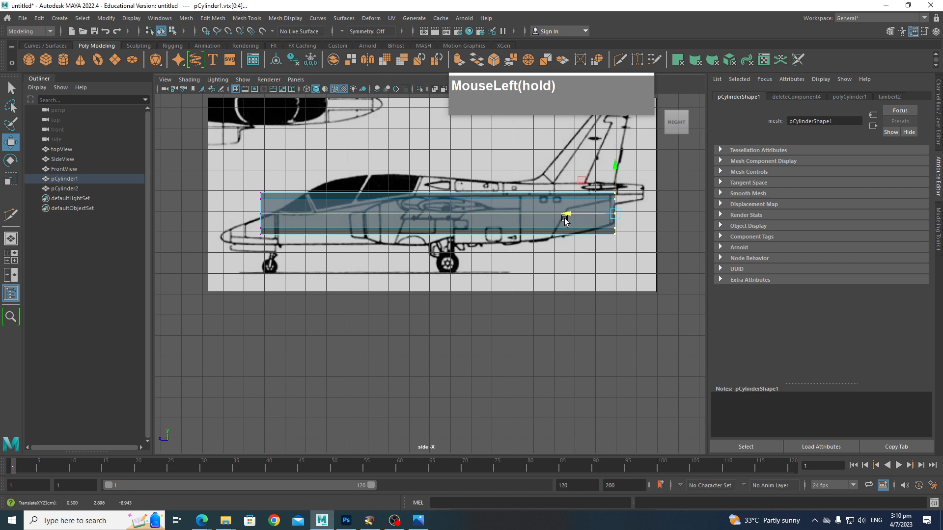
{"action": "left_click_drag", "start_coordinate": [251, 179], "coordinate": [285, 239]}
{"action": "left_click_drag", "start_coordinate": [225, 216], "coordinate": [187, 218]}
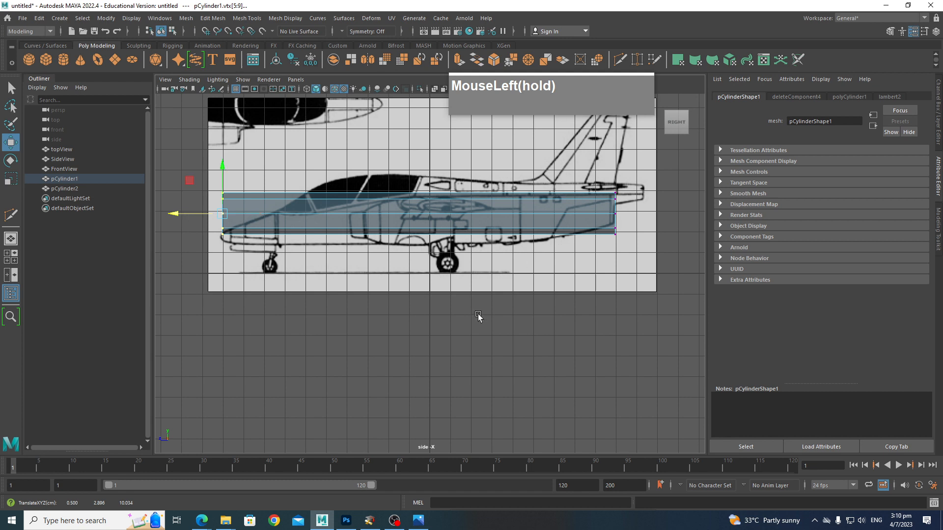
Examine the body's cross-section against the front reference and its overall placement in perspective
{"action": "key", "text": "space"}
{"action": "left_click_drag", "start_coordinate": [479, 315], "coordinate": [491, 341]}
{"action": "scroll", "coordinate": [500, 271], "scroll_direction": "up", "scroll_amount": 5}
{"action": "scroll", "coordinate": [500, 270], "scroll_direction": "up", "scroll_amount": 2, "text": "alt"}
{"action": "middle_click_drag", "start_coordinate": [500, 271], "coordinate": [491, 376], "text": "alt"}
{"action": "scroll", "coordinate": [529, 407], "scroll_direction": "up", "scroll_amount": 2}
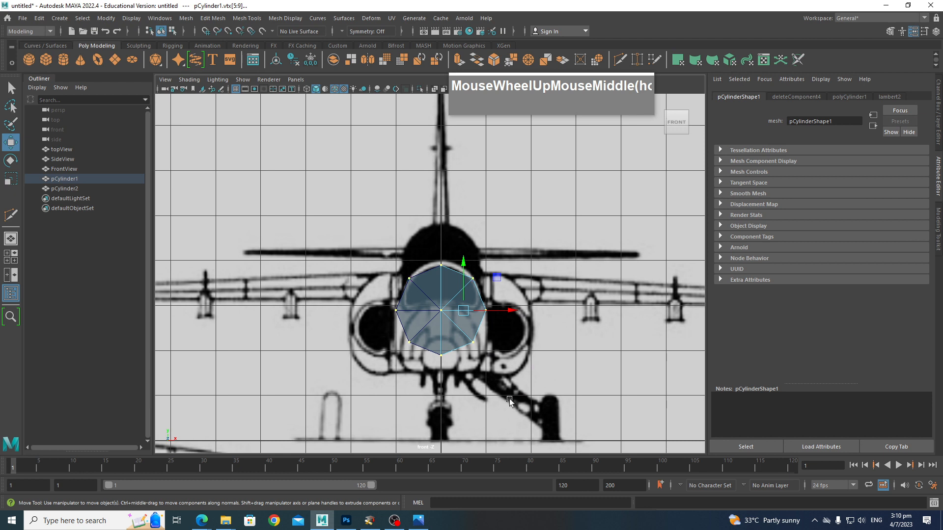
{"action": "key", "text": "space"}
{"action": "left_click_drag", "start_coordinate": [502, 379], "coordinate": [535, 352]}
{"action": "middle_click_drag", "start_coordinate": [536, 352], "coordinate": [493, 302], "text": "alt"}
{"action": "left_click_drag", "start_coordinate": [493, 302], "coordinate": [482, 343], "text": "alt"}
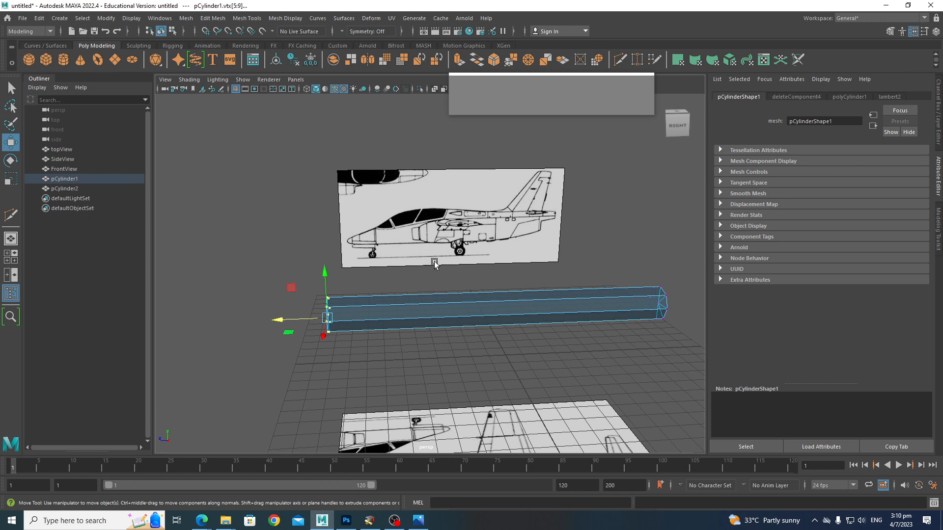
In the side view, insert two edge loops with Multi-Cut, one at the canopy's rear end and one at the windscreen's front base
{"action": "key", "text": "space"}
{"action": "left_click_drag", "start_coordinate": [472, 296], "coordinate": [507, 298]}
{"action": "middle_click_drag", "start_coordinate": [483, 216], "coordinate": [517, 216], "text": "alt"}
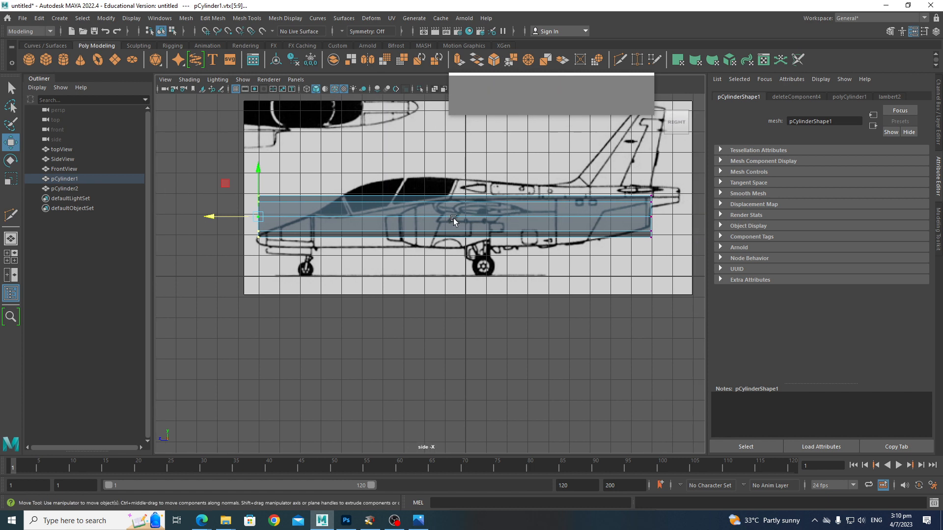
{"action": "right_click", "coordinate": [452, 202], "text": "shift"}
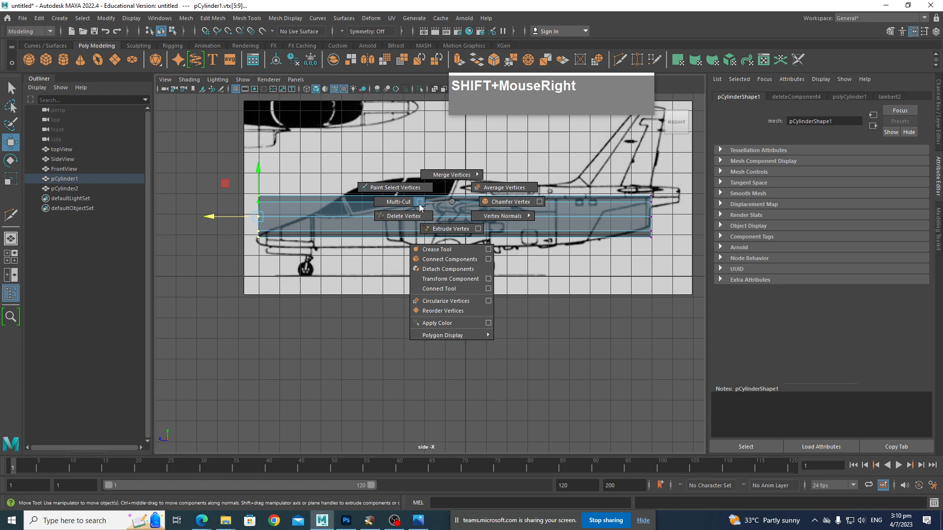
{"action": "right_click", "coordinate": [454, 202], "text": "shift"}
{"action": "right_click_drag", "start_coordinate": [460, 203], "coordinate": [461, 196], "text": "shift"}
{"action": "key", "text": "ctrl+z"}
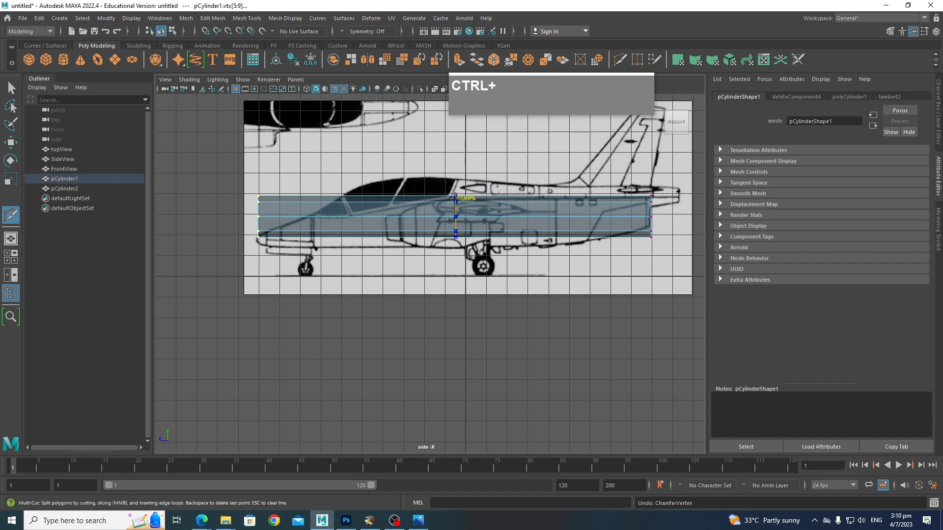
{"action": "left_click", "coordinate": [454, 198], "text": "ctrl"}
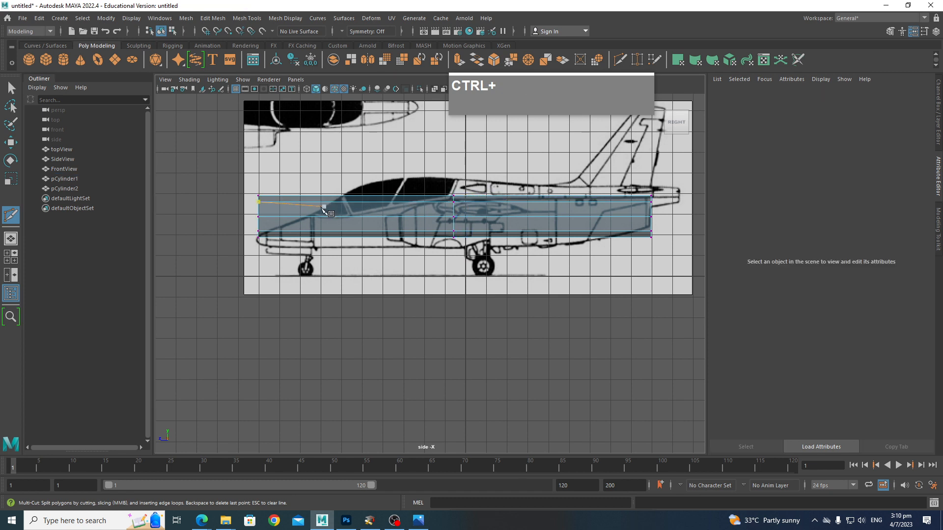
{"action": "left_click", "coordinate": [313, 198], "text": "ctrl"}
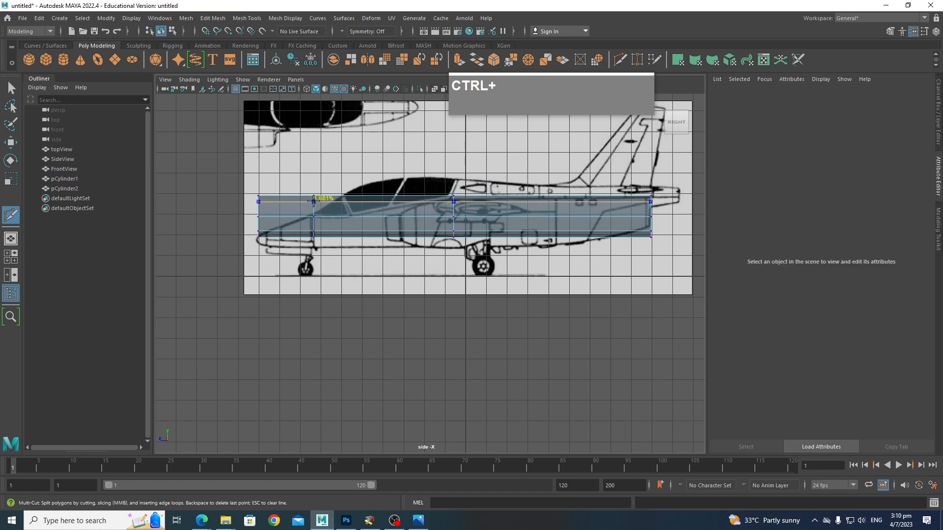
Select the body's front-end vertices and move them down to the nose tip in the side reference
{"action": "scroll", "coordinate": [444, 321], "scroll_direction": "up", "scroll_amount": 2}
{"action": "key", "text": "q"}
{"action": "right_click_drag", "start_coordinate": [367, 235], "coordinate": [326, 235]}
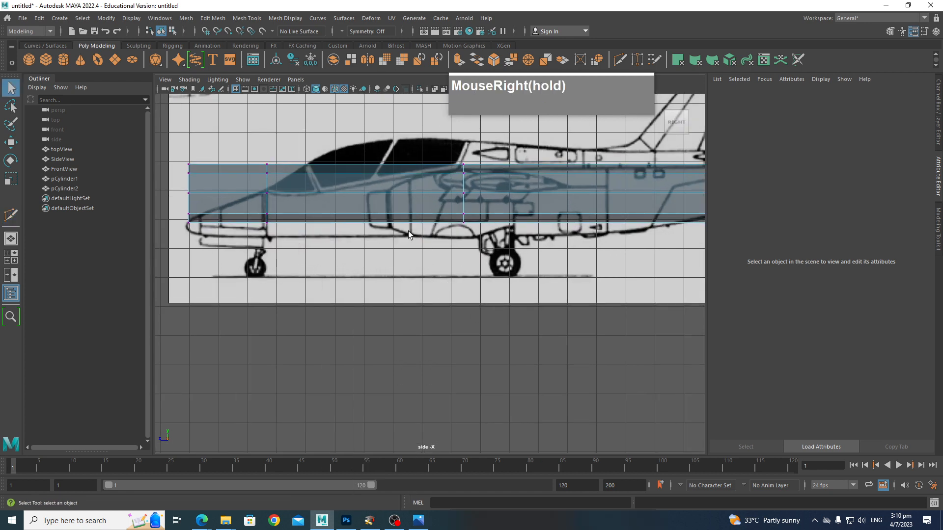
{"action": "middle_click_drag", "start_coordinate": [305, 224], "coordinate": [355, 258], "text": "alt"}
{"action": "left_click_drag", "start_coordinate": [208, 173], "coordinate": [250, 268]}
{"action": "middle_click_drag", "start_coordinate": [259, 263], "coordinate": [324, 258], "text": "alt"}
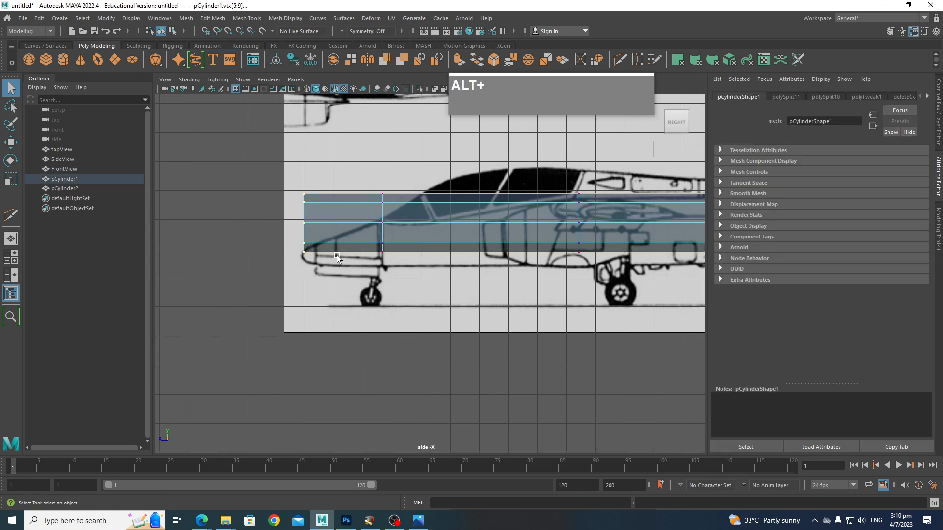
{"action": "key", "text": "w"}
{"action": "left_click_drag", "start_coordinate": [305, 226], "coordinate": [301, 259]}
Scale the front-end vertices down to the nose tip's size and move them sideways to close the gap at the centreline
{"action": "key", "text": "e"}
{"action": "key", "text": "r"}
{"action": "key", "text": "space"}
{"action": "left_click", "coordinate": [367, 257]}
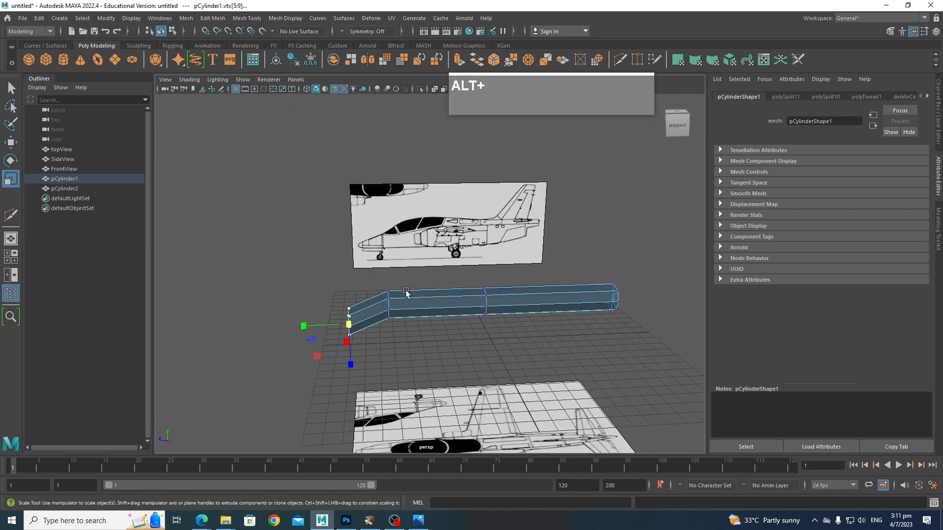
{"action": "left_click_drag", "start_coordinate": [388, 221], "coordinate": [437, 276], "text": "alt"}
{"action": "middle_click_drag", "start_coordinate": [438, 275], "coordinate": [408, 281], "text": "alt"}
{"action": "scroll", "coordinate": [515, 323], "scroll_direction": "up", "scroll_amount": 3}
{"action": "middle_click_drag", "start_coordinate": [514, 323], "coordinate": [466, 294], "text": "alt"}
{"action": "left_click_drag", "start_coordinate": [510, 298], "coordinate": [406, 281], "text": "alt"}
{"action": "scroll", "coordinate": [500, 299], "scroll_direction": "up", "scroll_amount": 4}
{"action": "middle_click_drag", "start_coordinate": [485, 277], "coordinate": [398, 358], "text": "alt"}
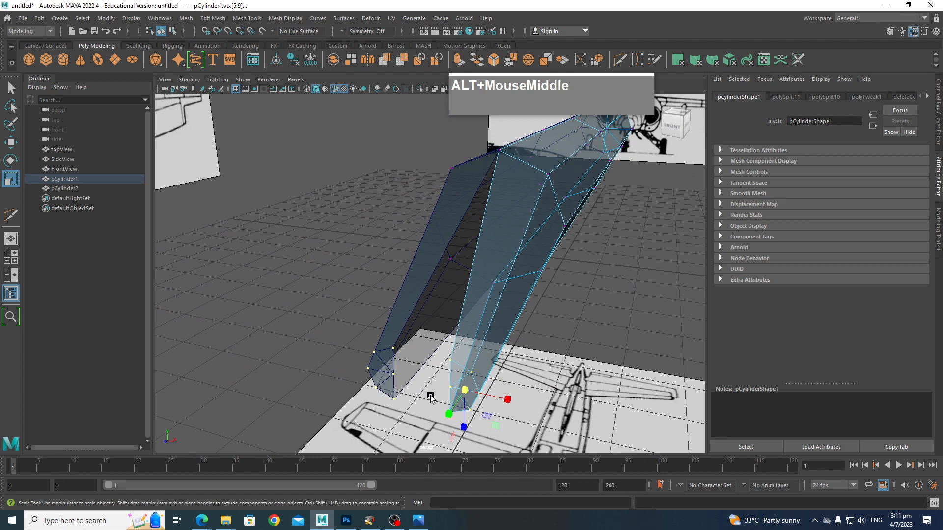
{"action": "key", "text": "w"}
{"action": "left_click_drag", "start_coordinate": [505, 401], "coordinate": [514, 362]}
In the side view, select the edge loop's vertices at the windscreen base and move them down onto the fuselage outline
{"action": "key", "text": "space"}
{"action": "middle_click_drag", "start_coordinate": [476, 337], "coordinate": [439, 282], "text": "alt"}
{"action": "scroll", "coordinate": [445, 287], "scroll_direction": "up", "scroll_amount": 2}
{"action": "left_click_drag", "start_coordinate": [364, 162], "coordinate": [403, 278]}
{"action": "left_click_drag", "start_coordinate": [382, 178], "coordinate": [379, 199]}
{"action": "right_click", "coordinate": [380, 199]}
Select the lower vertices of the loop at the canopy's rear end and move them down to the belly line
{"action": "middle_click_drag", "start_coordinate": [517, 225], "coordinate": [327, 220], "text": "alt"}
{"action": "middle_click_drag", "start_coordinate": [453, 298], "coordinate": [432, 289], "text": "alt"}
{"action": "left_click_drag", "start_coordinate": [476, 268], "coordinate": [396, 226]}
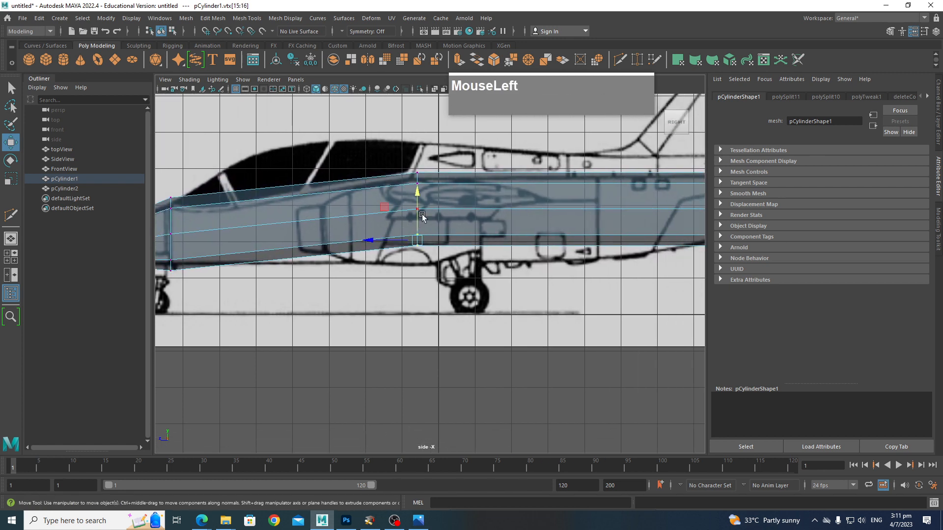
{"action": "left_click_drag", "start_coordinate": [416, 192], "coordinate": [417, 205]}
{"action": "middle_click_drag", "start_coordinate": [682, 273], "coordinate": [604, 295], "text": "alt"}
{"action": "left_click_drag", "start_coordinate": [343, 227], "coordinate": [343, 231]}
{"action": "middle_click_drag", "start_coordinate": [343, 231], "coordinate": [486, 221], "text": "alt"}
{"action": "middle_click_drag", "start_coordinate": [330, 227], "coordinate": [478, 253], "text": "alt"}
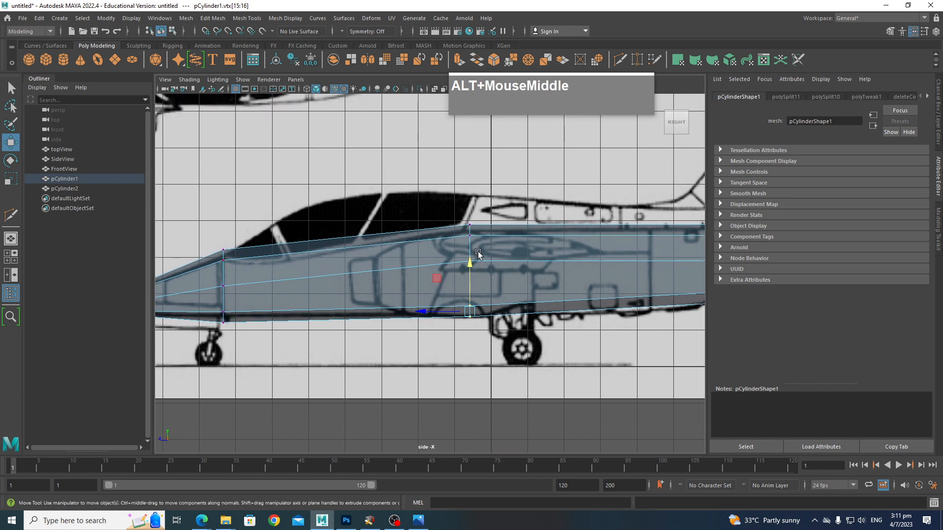
Select the upper vertices of the canopy's rear loop and raise them to the top line of the canopy in the reference
{"action": "left_click_drag", "start_coordinate": [464, 215], "coordinate": [474, 248]}
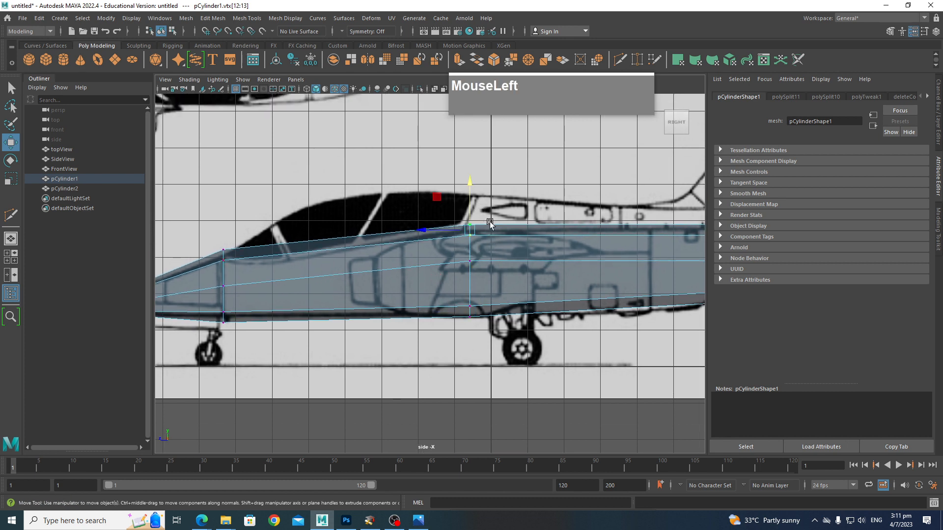
{"action": "middle_click_drag", "start_coordinate": [525, 229], "coordinate": [501, 275], "text": "alt"}
{"action": "left_click_drag", "start_coordinate": [391, 206], "coordinate": [390, 186]}
{"action": "middle_click_drag", "start_coordinate": [409, 227], "coordinate": [602, 182], "text": "alt"}
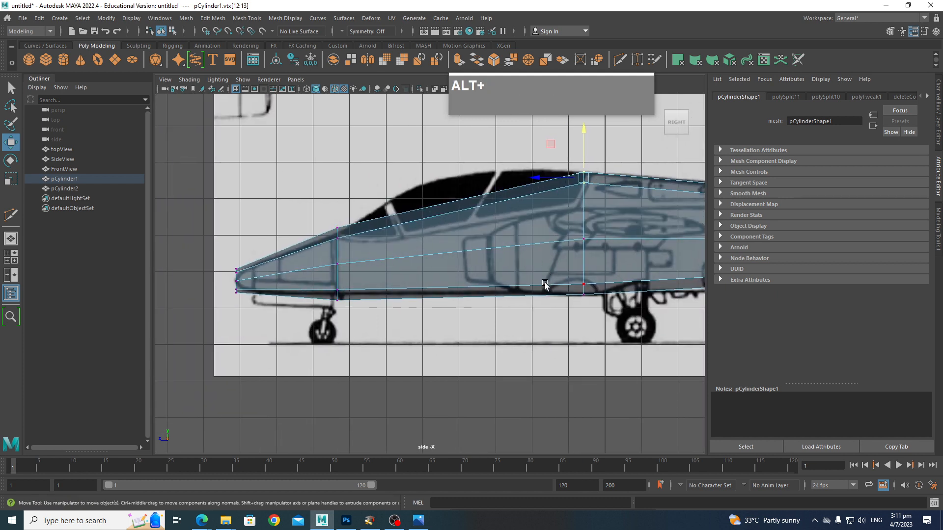
Examine the reshaped body's cross-section and canopy height against the front reference
{"action": "scroll", "coordinate": [595, 197], "scroll_direction": "down", "scroll_amount": 3}
{"action": "middle_click_drag", "start_coordinate": [697, 231], "coordinate": [628, 234], "text": "alt"}
{"action": "scroll", "coordinate": [443, 246], "scroll_direction": "down", "scroll_amount": 1}
{"action": "key", "text": "space"}
{"action": "left_click_drag", "start_coordinate": [443, 246], "coordinate": [518, 272]}
{"action": "key", "text": "space"}
{"action": "middle_click_drag", "start_coordinate": [518, 273], "coordinate": [550, 296], "text": "alt"}
{"action": "scroll", "coordinate": [540, 294], "scroll_direction": "up", "scroll_amount": 4}
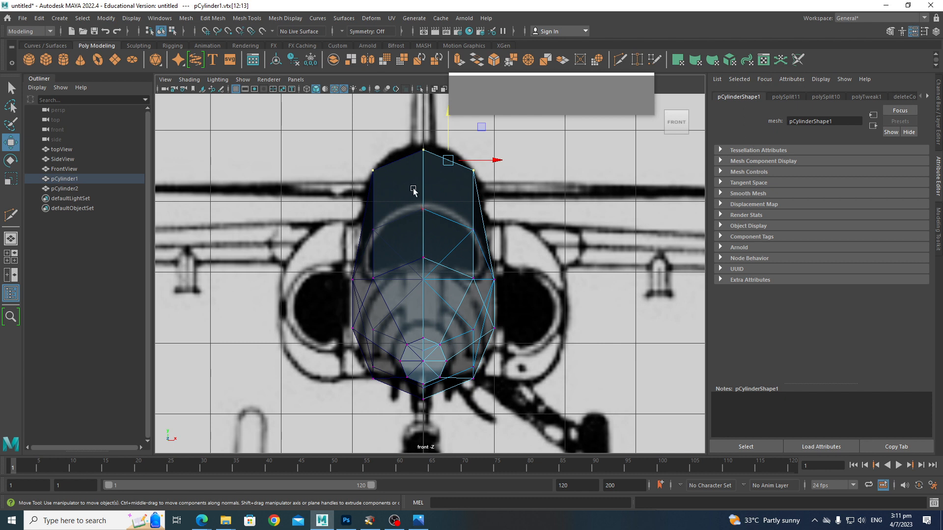
{"action": "key", "text": "space"}
{"action": "left_click_drag", "start_coordinate": [459, 243], "coordinate": [496, 248]}
{"action": "middle_click_drag", "start_coordinate": [503, 270], "coordinate": [556, 275], "text": "alt"}
In the top view, insert an edge loop across the body with Multi-Cut at the wing's trailing edge
{"action": "key", "text": "space"}
{"action": "left_click_drag", "start_coordinate": [454, 273], "coordinate": [505, 270]}
{"action": "middle_click_drag", "start_coordinate": [506, 270], "coordinate": [470, 219], "text": "alt"}
{"action": "scroll", "coordinate": [470, 216], "scroll_direction": "up", "scroll_amount": 4}
{"action": "middle_click_drag", "start_coordinate": [464, 146], "coordinate": [467, 204], "text": "alt"}
{"action": "scroll", "coordinate": [447, 371], "scroll_direction": "up", "scroll_amount": 5, "text": "alt"}
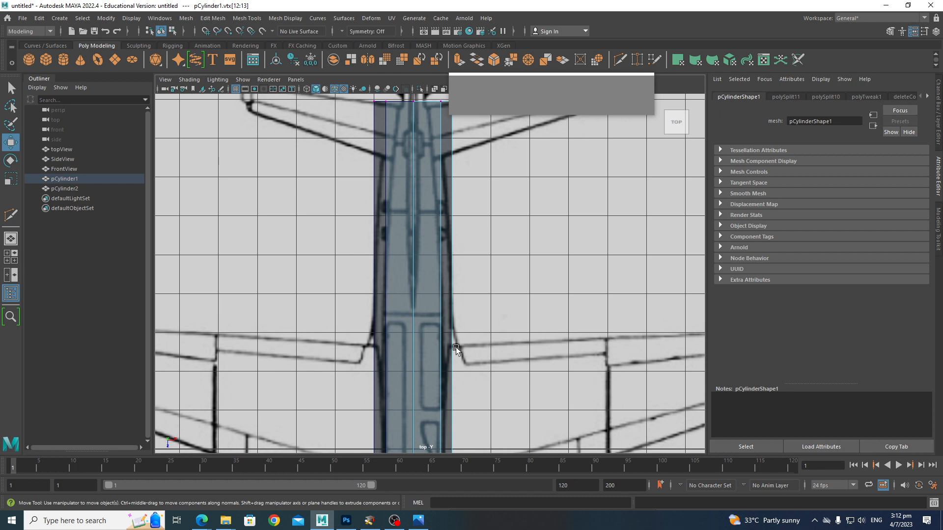
{"action": "middle_click_drag", "start_coordinate": [443, 294], "coordinate": [435, 373], "text": "alt"}
{"action": "middle_click_drag", "start_coordinate": [440, 387], "coordinate": [443, 370], "text": "alt"}
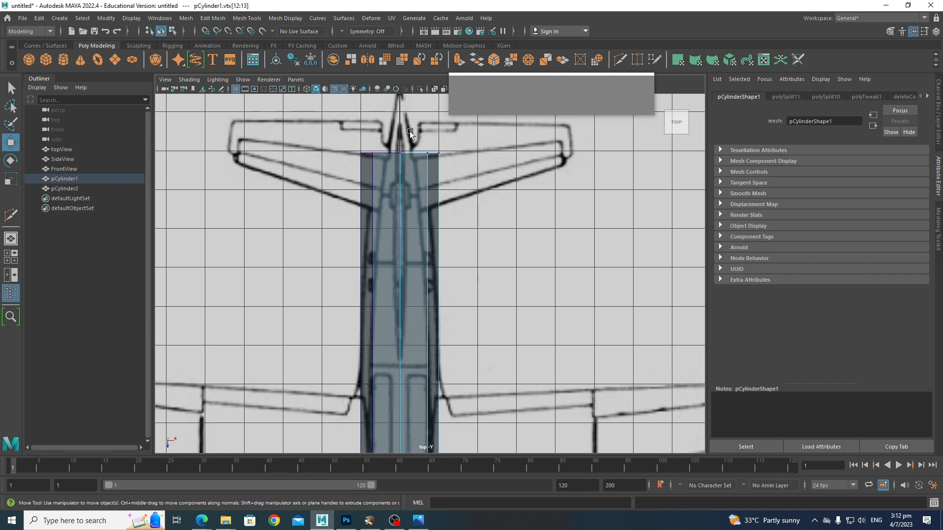
{"action": "scroll", "coordinate": [429, 255], "scroll_direction": "down", "scroll_amount": 3, "text": "alt"}
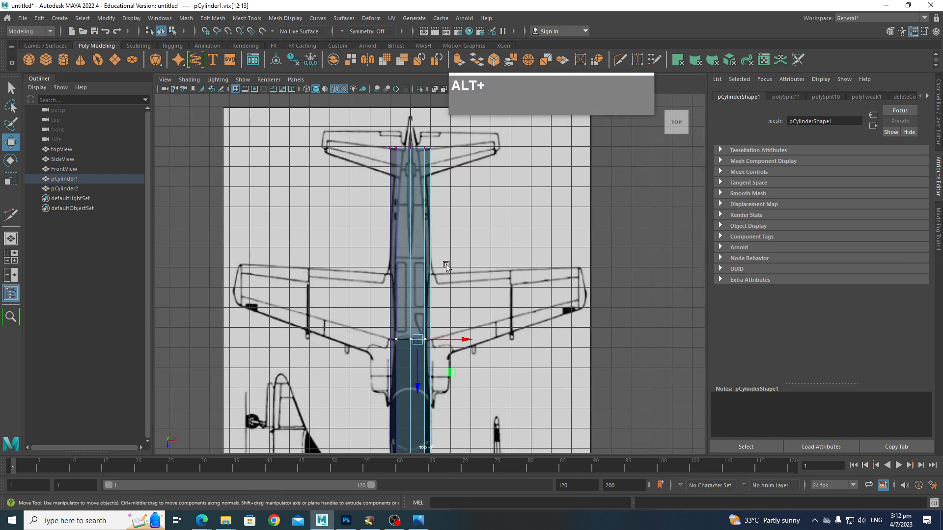
{"action": "scroll", "coordinate": [440, 285], "scroll_direction": "up", "scroll_amount": 3}
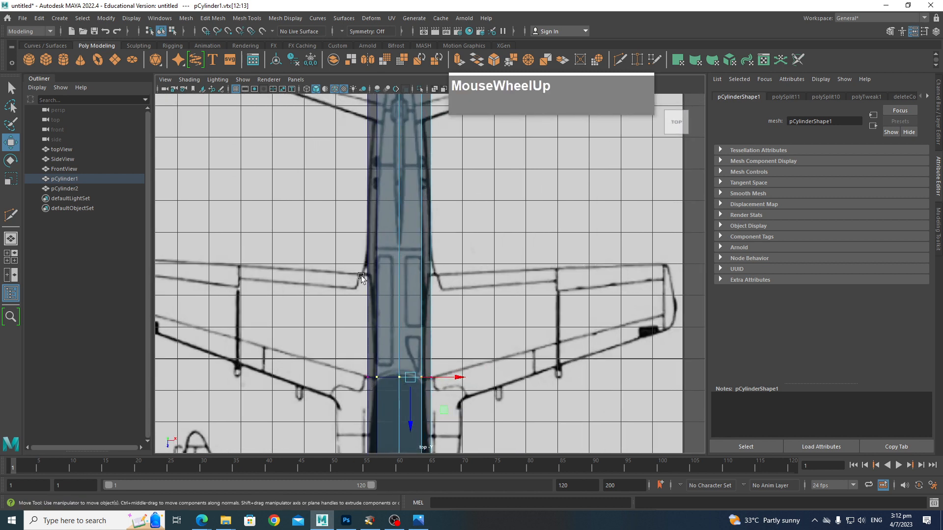
{"action": "right_click_drag", "start_coordinate": [421, 276], "coordinate": [373, 276], "text": "shift"}
{"action": "left_click", "coordinate": [399, 273]}
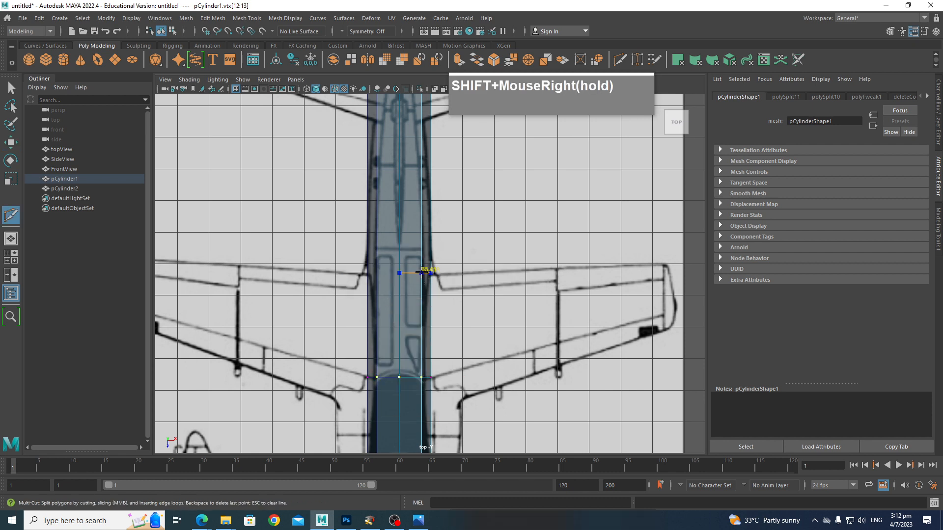
{"action": "left_click", "coordinate": [422, 273], "text": "ctrl"}
{"action": "key", "text": "alt+q"}
Select the tail-end vertices and move them toward the centreline to narrow the tail along the top reference
{"action": "middle_click_drag", "start_coordinate": [442, 200], "coordinate": [447, 274], "text": "alt"}
{"action": "left_click_drag", "start_coordinate": [392, 206], "coordinate": [449, 229]}
{"action": "scroll", "coordinate": [467, 235], "scroll_direction": "up", "scroll_amount": 4}
{"action": "key", "text": "e"}
{"action": "key", "text": "r"}
{"action": "left_click_drag", "start_coordinate": [415, 189], "coordinate": [450, 212]}
{"action": "key", "text": "w"}
{"action": "right_click", "coordinate": [450, 187]}
Insert an edge loop midway along the rear fuselage and move its outer vertices slightly outward to follow the top reference
{"action": "middle_click_drag", "start_coordinate": [436, 343], "coordinate": [435, 299], "text": "alt"}
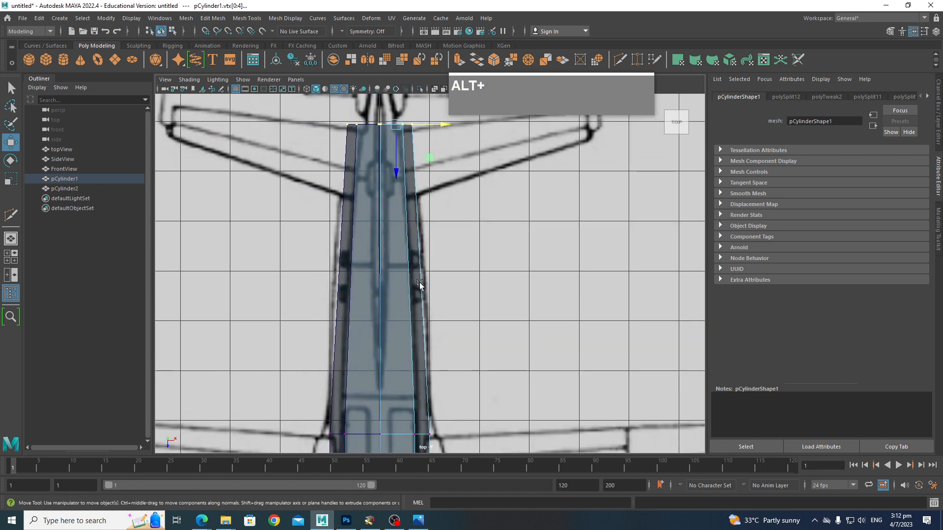
{"action": "right_click_drag", "start_coordinate": [406, 280], "coordinate": [397, 256], "text": "shift"}
{"action": "left_click", "coordinate": [421, 277], "text": "ctrl"}
{"action": "key", "text": "ctrl+q"}
{"action": "left_click_drag", "start_coordinate": [455, 308], "coordinate": [403, 249]}
{"action": "key", "text": "w"}
{"action": "left_click_drag", "start_coordinate": [444, 274], "coordinate": [447, 275]}
Select the outer vertices of the loop at the windscreen base and move them slightly inward to the top reference outline
{"action": "scroll", "coordinate": [458, 334], "scroll_direction": "down", "scroll_amount": 3}
{"action": "middle_click_drag", "start_coordinate": [458, 334], "coordinate": [459, 120], "text": "alt"}
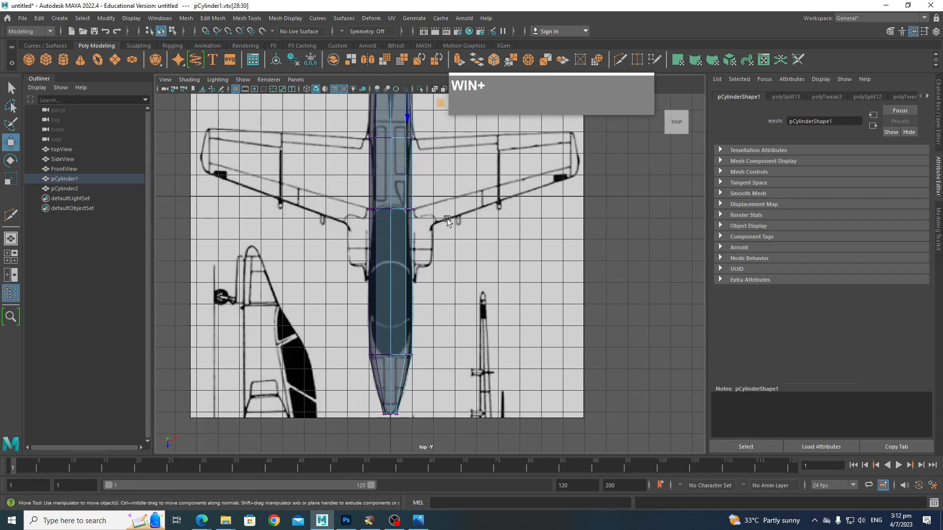
{"action": "scroll", "coordinate": [448, 221], "scroll_direction": "up", "scroll_amount": 2}
{"action": "middle_click_drag", "start_coordinate": [440, 381], "coordinate": [446, 283], "text": "alt"}
{"action": "scroll", "coordinate": [443, 240], "scroll_direction": "up", "scroll_amount": 3}
{"action": "left_click_drag", "start_coordinate": [396, 253], "coordinate": [396, 253]}
{"action": "left_click_drag", "start_coordinate": [461, 266], "coordinate": [458, 265]}
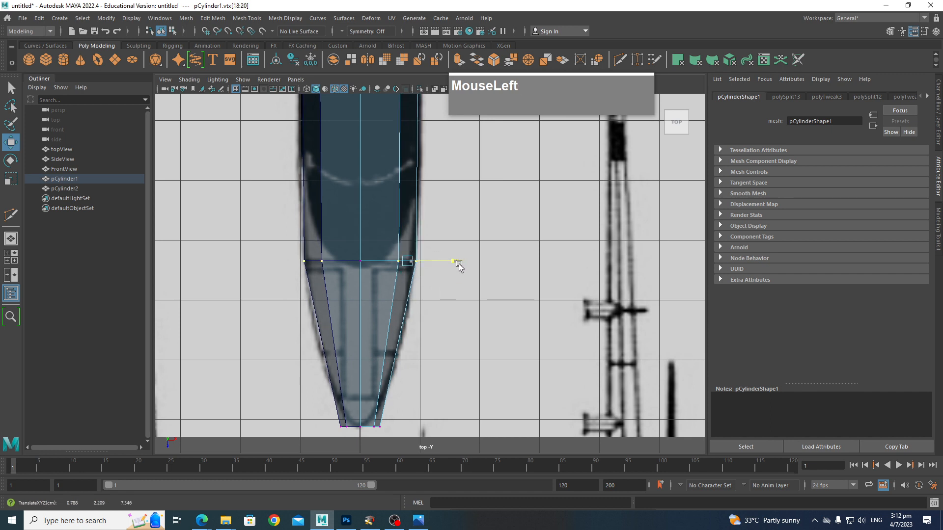
Select the nose tip's outer vertices and move them toward the centreline to narrow the tip in the top view
{"action": "middle_click_drag", "start_coordinate": [427, 310], "coordinate": [433, 260], "text": "alt"}
{"action": "scroll", "coordinate": [427, 275], "scroll_direction": "up", "scroll_amount": 2}
{"action": "left_click", "coordinate": [362, 286]}
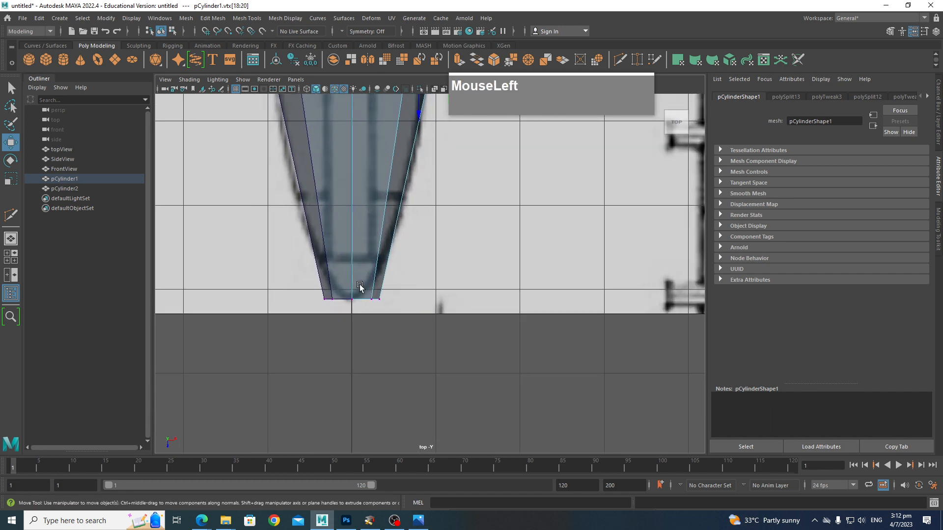
{"action": "left_click_drag", "start_coordinate": [421, 301], "coordinate": [412, 301]}
{"action": "scroll", "coordinate": [412, 301], "scroll_direction": "down", "scroll_amount": 3}
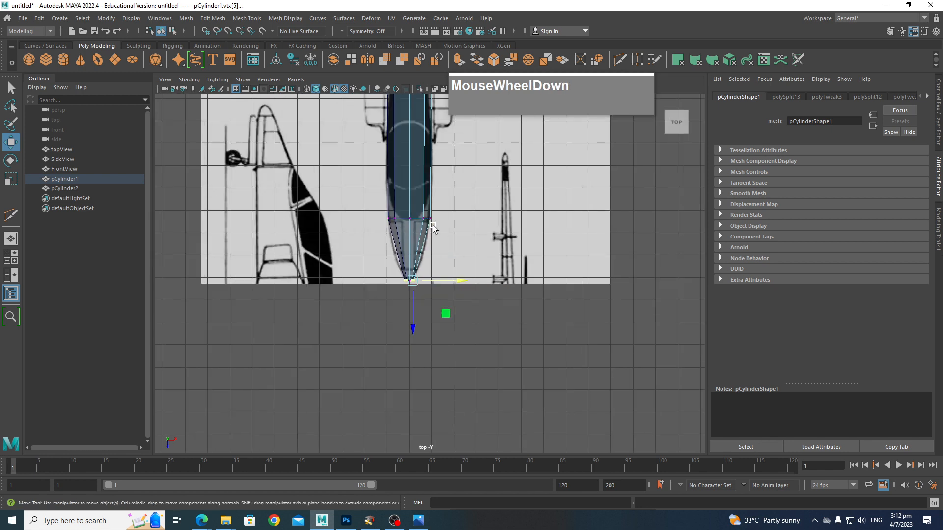
{"action": "middle_click_drag", "start_coordinate": [428, 275], "coordinate": [432, 351], "text": "alt"}
In the side view, insert two Multi-Cut edge loops, one at the middle canopy frame and one at the windscreen frame
{"action": "key", "text": "space"}
{"action": "left_click_drag", "start_coordinate": [459, 241], "coordinate": [458, 214]}
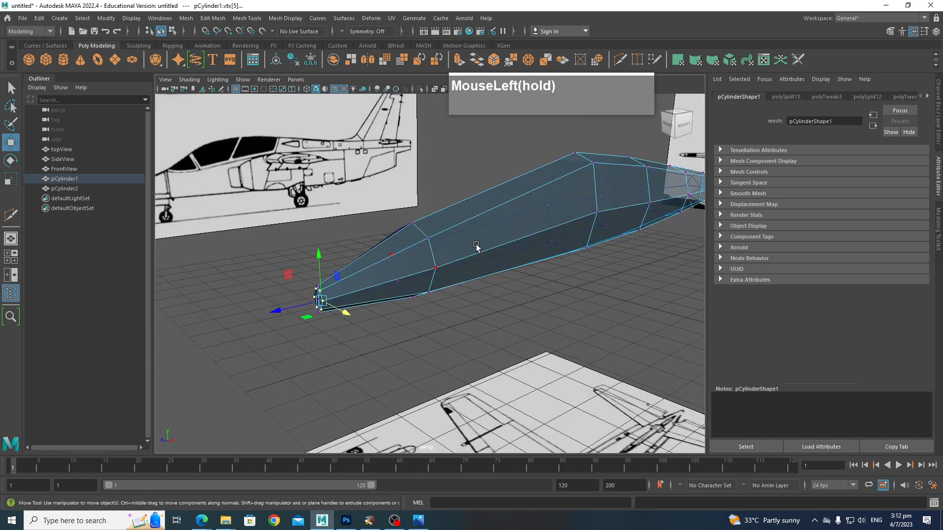
{"action": "left_click_drag", "start_coordinate": [496, 280], "coordinate": [525, 277], "text": "alt"}
{"action": "key", "text": "space"}
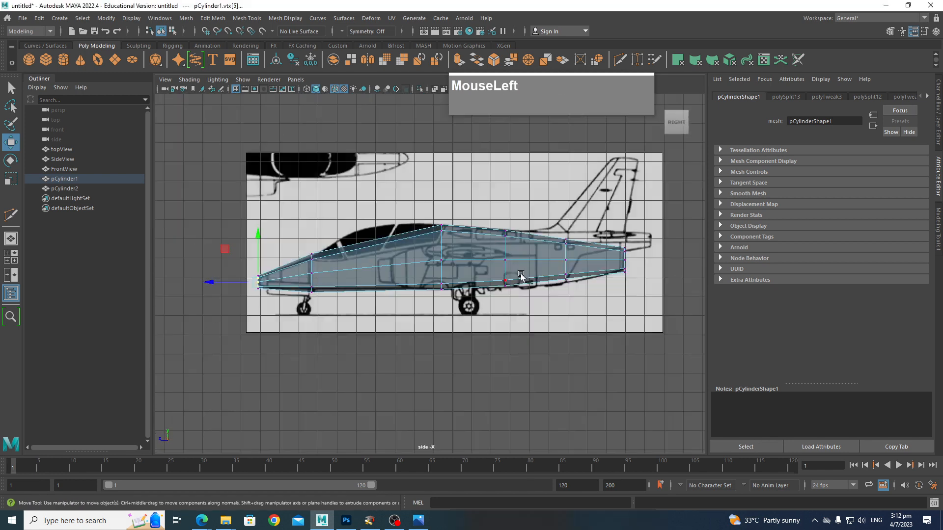
{"action": "scroll", "coordinate": [377, 285], "scroll_direction": "up", "scroll_amount": 4}
{"action": "middle_click_drag", "start_coordinate": [376, 284], "coordinate": [427, 199], "text": "alt"}
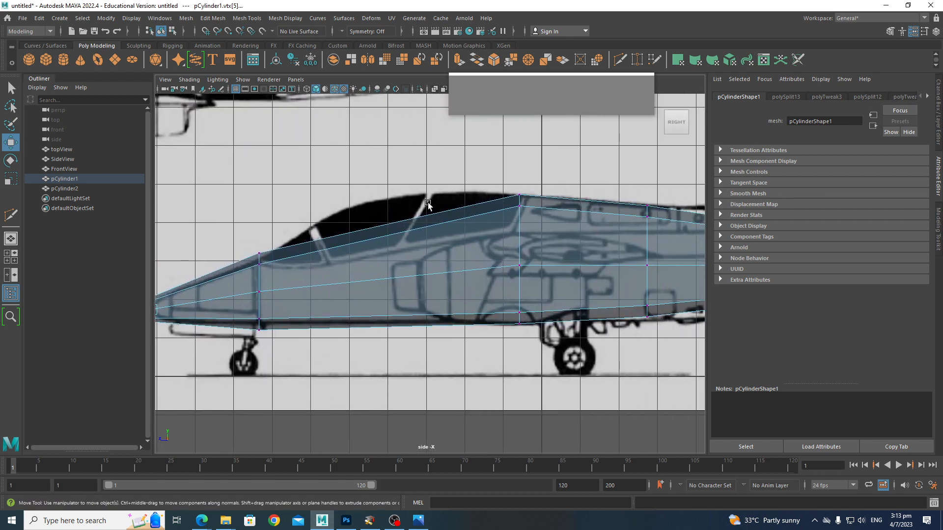
{"action": "right_click_drag", "start_coordinate": [429, 223], "coordinate": [372, 223], "text": "shift"}
{"action": "left_click", "coordinate": [420, 217], "text": "ctrl"}
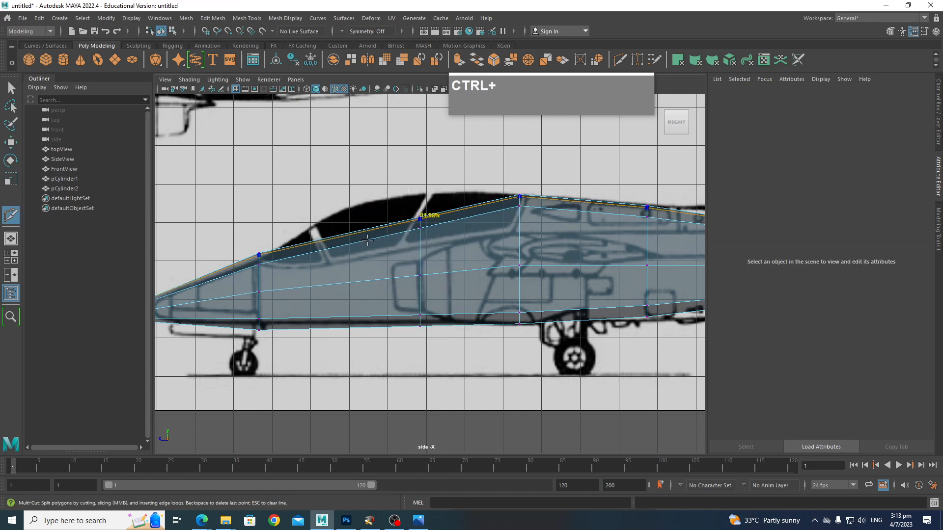
{"action": "left_click", "coordinate": [321, 240], "text": "ctrl"}
{"action": "right_click_drag", "start_coordinate": [354, 277], "coordinate": [338, 253]}
Raise the upper vertices of the two new canopy loops onto the canopy outline in the side reference
{"action": "left_click", "coordinate": [421, 229]}
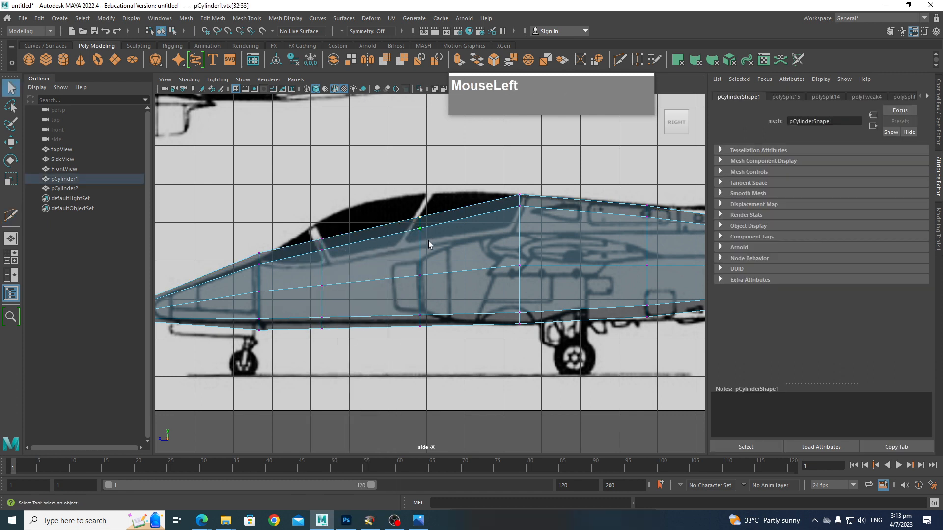
{"action": "key", "text": "w"}
{"action": "left_click_drag", "start_coordinate": [420, 227], "coordinate": [426, 202]}
{"action": "left_click_drag", "start_coordinate": [311, 228], "coordinate": [338, 268]}
{"action": "left_click_drag", "start_coordinate": [325, 245], "coordinate": [320, 231]}
Examine the fuselage shape in perspective and compare its profile with the side reference from nose to tail
{"action": "scroll", "coordinate": [401, 275], "scroll_direction": "down", "scroll_amount": 3}
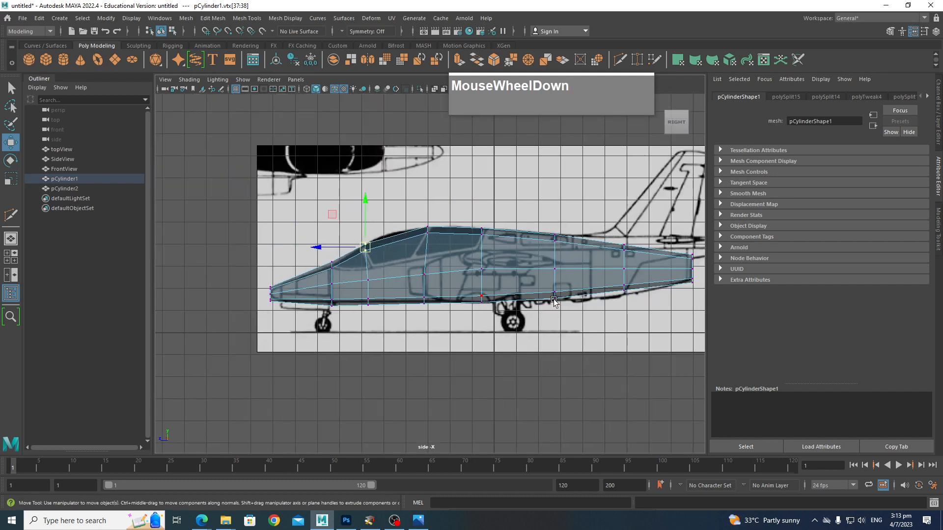
{"action": "scroll", "coordinate": [457, 309], "scroll_direction": "up", "scroll_amount": 4}
{"action": "key", "text": "space"}
{"action": "left_click", "coordinate": [448, 301]}
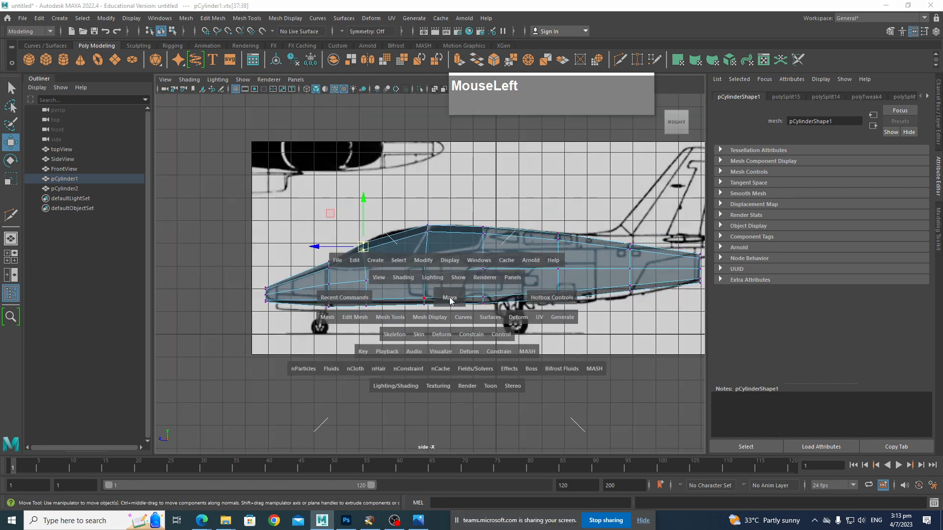
{"action": "left_click_drag", "start_coordinate": [460, 301], "coordinate": [552, 327], "text": "alt"}
{"action": "key", "text": "space"}
{"action": "scroll", "coordinate": [496, 325], "scroll_direction": "up", "scroll_amount": 3}
{"action": "scroll", "coordinate": [502, 331], "scroll_direction": "up", "scroll_amount": 3}
{"action": "middle_click_drag", "start_coordinate": [492, 329], "coordinate": [573, 341], "text": "alt"}
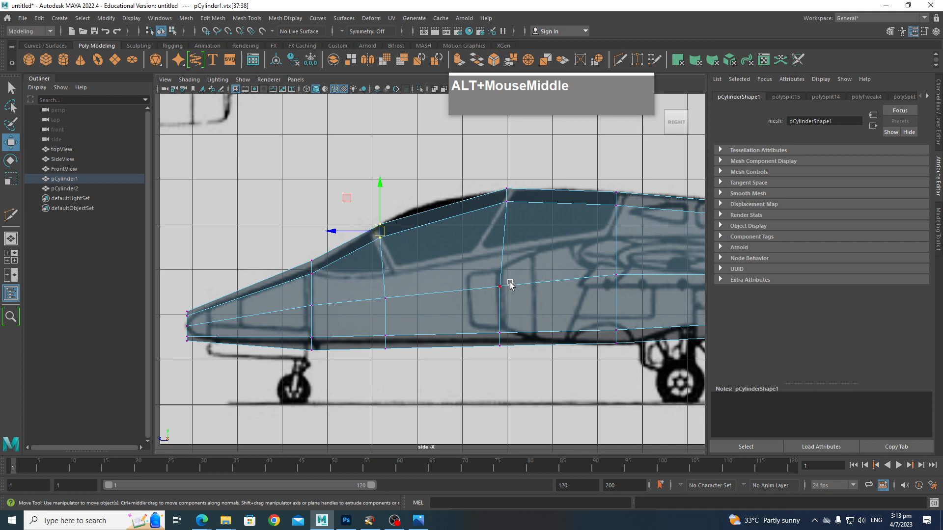
{"action": "scroll", "coordinate": [511, 285], "scroll_direction": "down", "scroll_amount": 3}
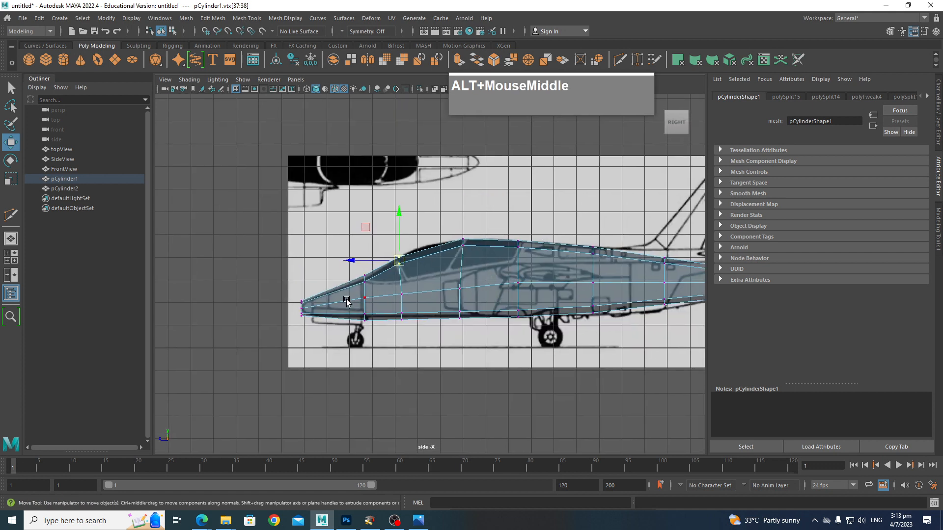
{"action": "scroll", "coordinate": [491, 312], "scroll_direction": "up", "scroll_amount": 4}
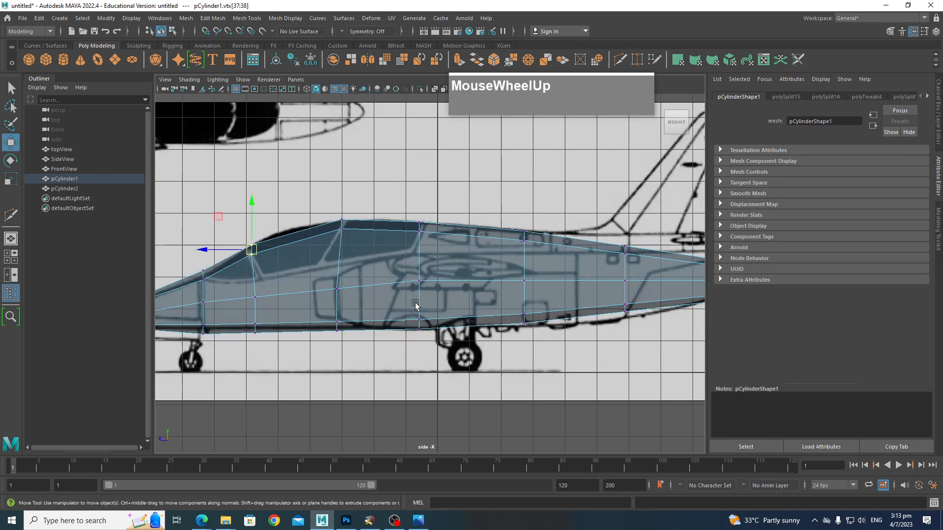
Select the mid-height side vertex on the edge loop at the canopy's rear end
{"action": "left_click", "coordinate": [416, 283]}
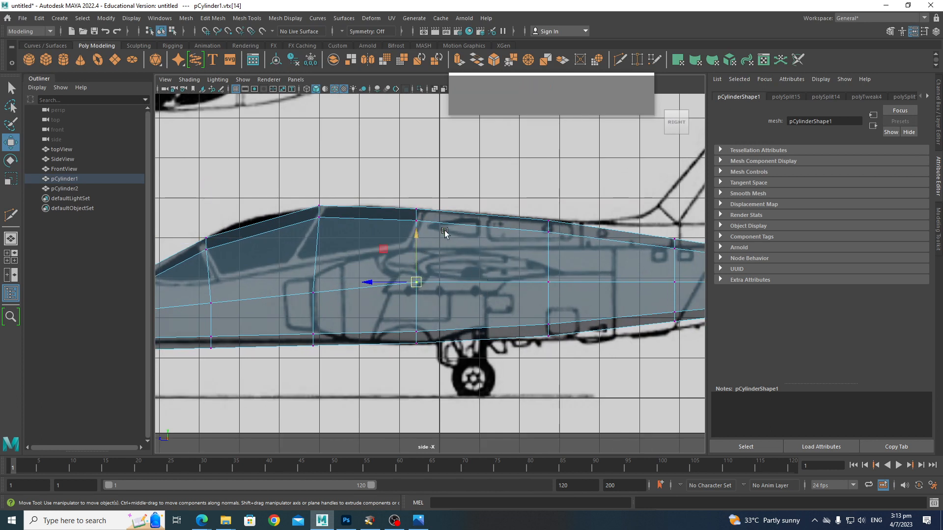
{"action": "scroll", "coordinate": [441, 266], "scroll_direction": "down", "scroll_amount": 5}
{"action": "middle_click_drag", "start_coordinate": [475, 276], "coordinate": [446, 243], "text": "alt"}
{"action": "scroll", "coordinate": [508, 226], "scroll_direction": "up", "scroll_amount": 1}
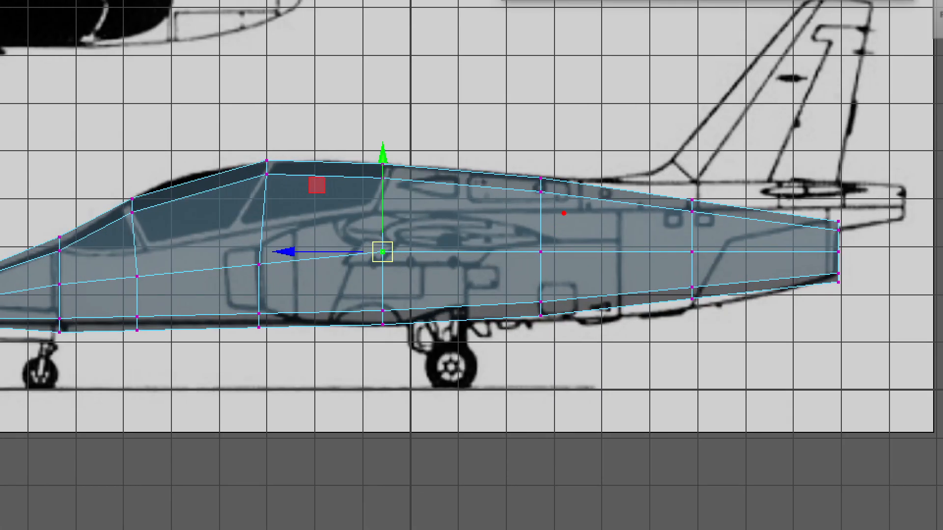
{"action": "left_click_drag", "start_coordinate": [564, 213], "coordinate": [275, 233]}
{"action": "mouse_move", "coordinate": [252, 300]}
{"action": "left_mouse_down"}
{"action": "mouse_move", "coordinate": [306, 327]}
{"action": "mouse_move", "coordinate": [573, 306]}
{"action": "left_mouse_up"}
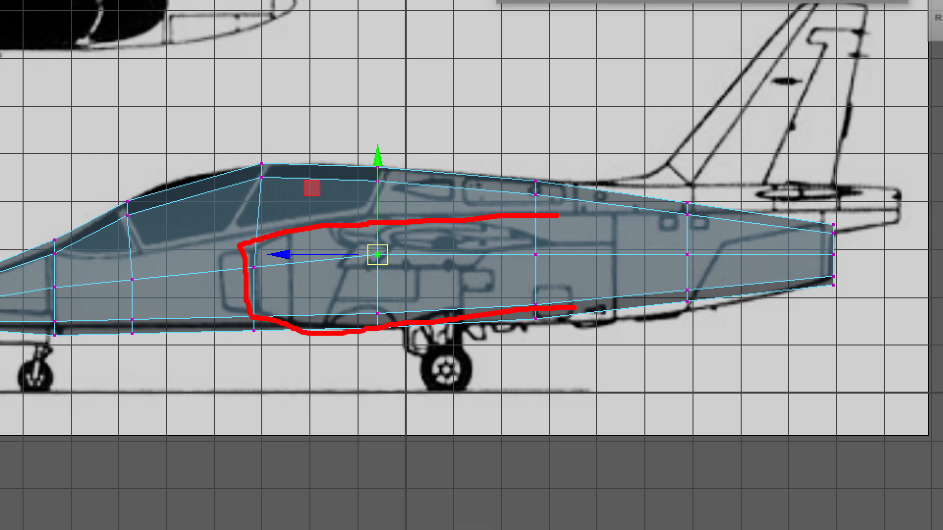
{"action": "key", "text": "ctrl+1"}
{"action": "right_click", "coordinate": [354, 248]}
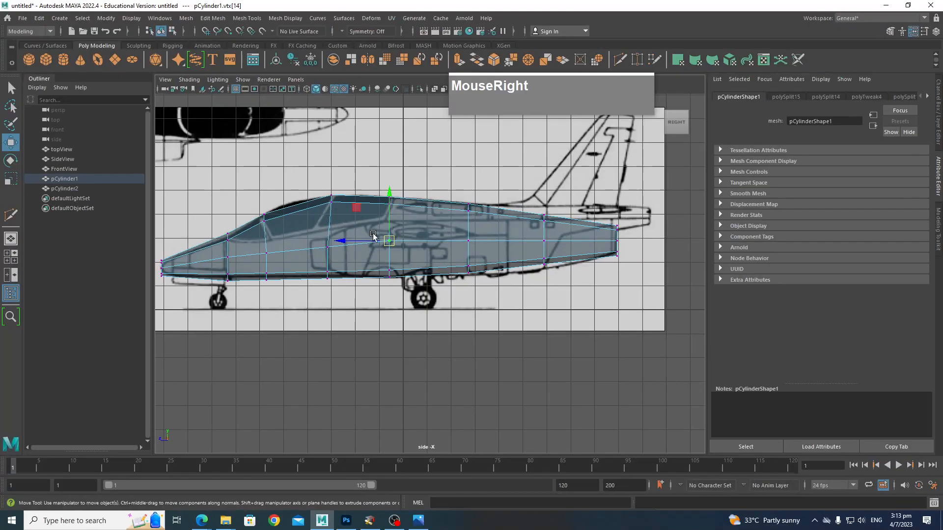
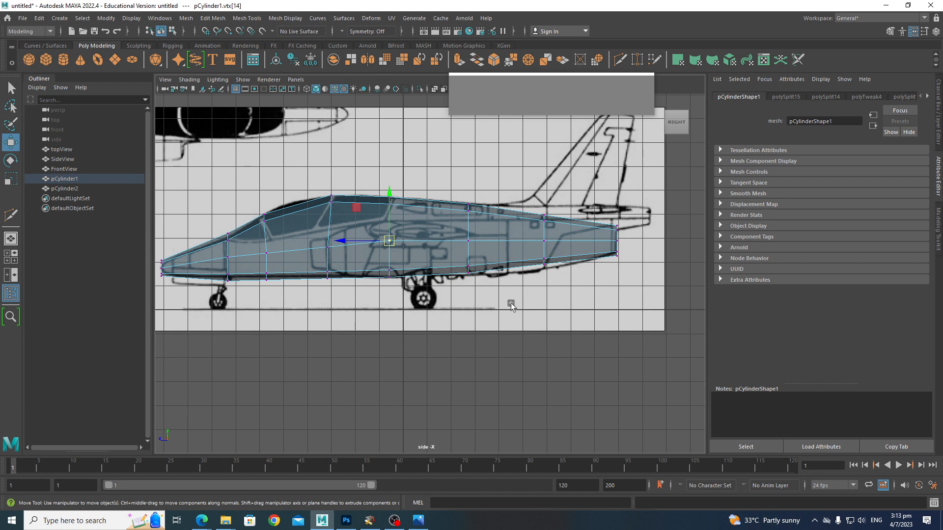
Examine the engine intake outline beside the fuselage and wing root in the top reference
{"action": "key", "text": "space"}
{"action": "left_click_drag", "start_coordinate": [512, 302], "coordinate": [489, 300]}
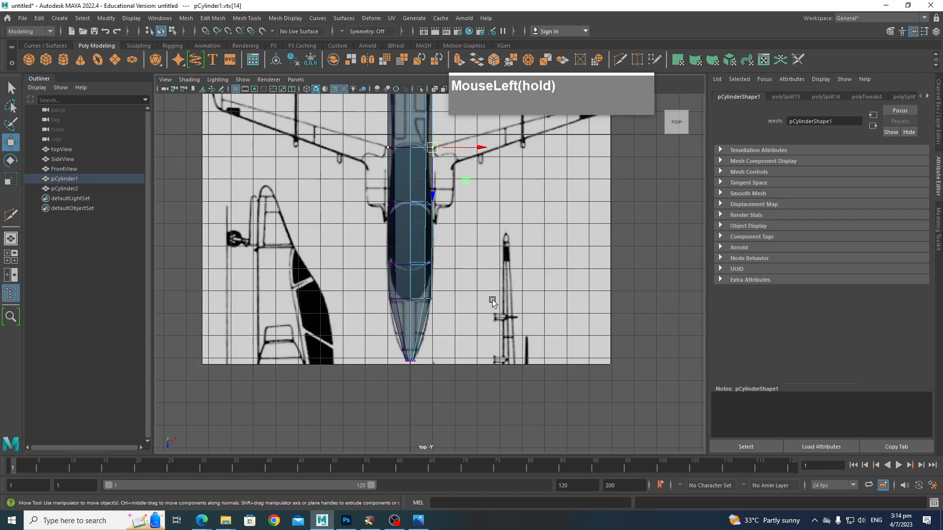
{"action": "middle_click_drag", "start_coordinate": [491, 236], "coordinate": [440, 363], "text": "alt"}
{"action": "scroll", "coordinate": [440, 331], "scroll_direction": "up", "scroll_amount": 2}
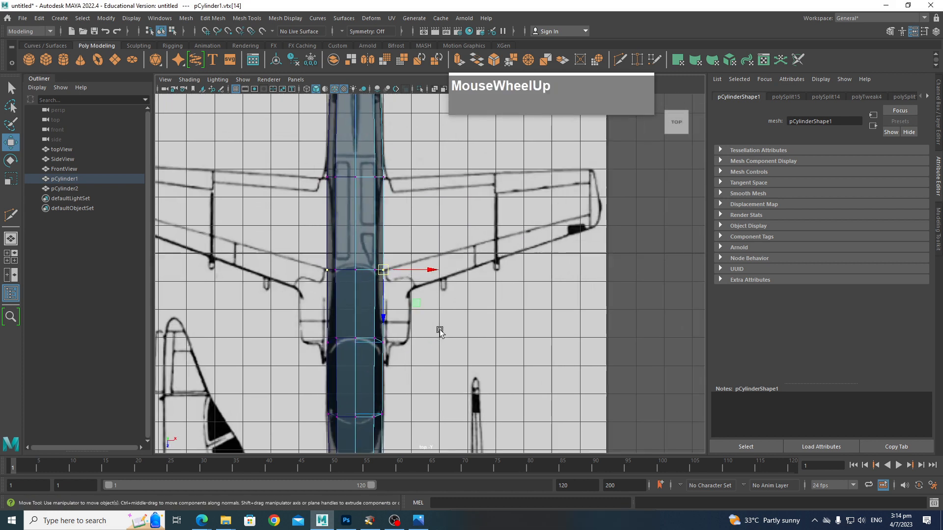
{"action": "middle_click_drag", "start_coordinate": [440, 330], "coordinate": [441, 327], "text": "alt"}
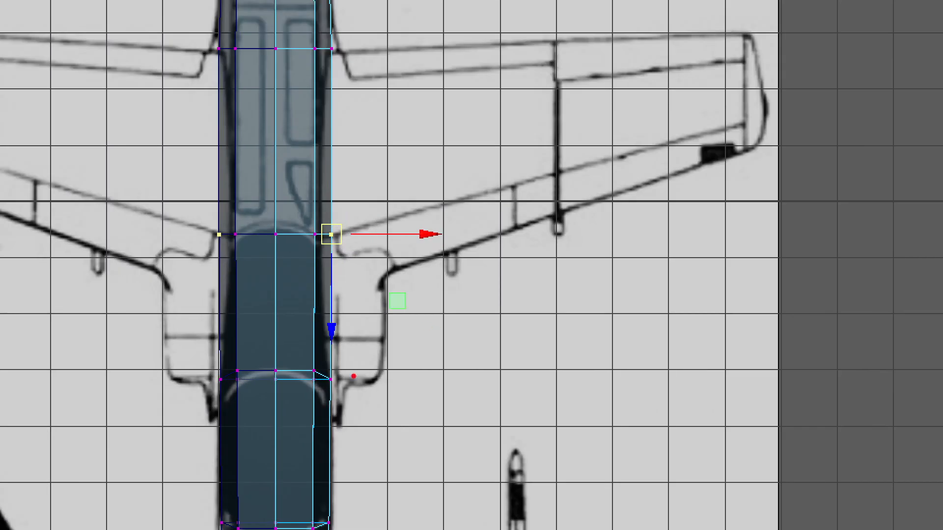
{"action": "left_click_drag", "start_coordinate": [388, 238], "coordinate": [330, 36]}
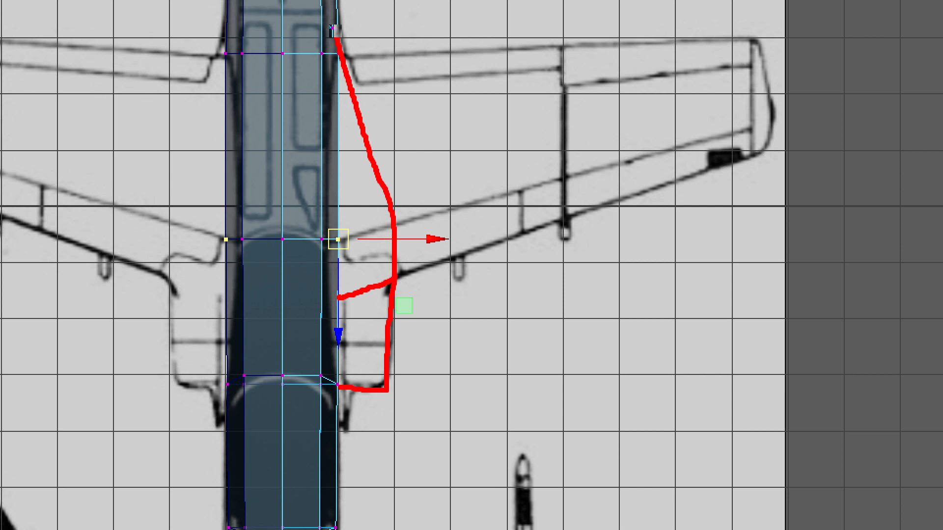
{"action": "key", "text": "ctrl+1"}
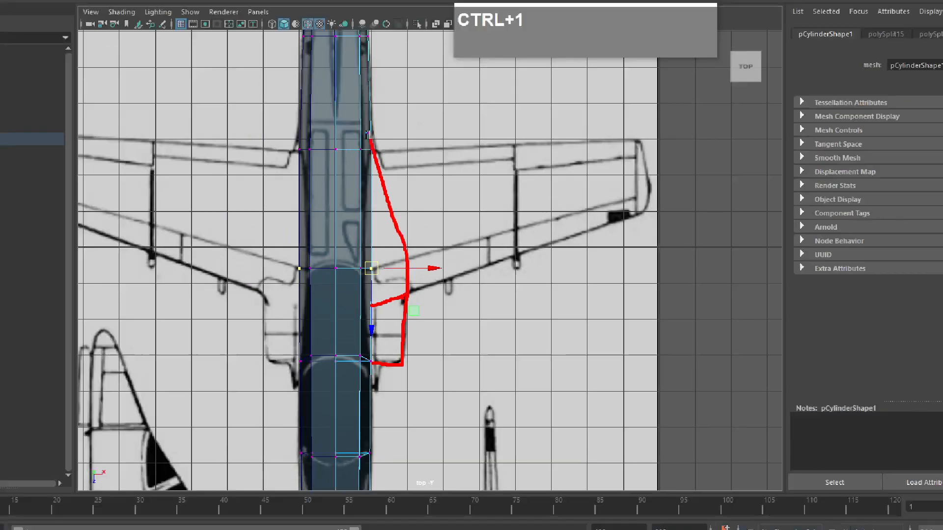
{"action": "key", "text": "Escape"}
Compare the fuselage side in perspective with the engine intakes shown in the front reference drawing
{"action": "mouse_move", "coordinate": [454, 316]}
{"action": "left_mouse_down"}
{"action": "mouse_move", "coordinate": [465, 294]}
{"action": "mouse_move", "coordinate": [459, 315]}
{"action": "left_mouse_up"}
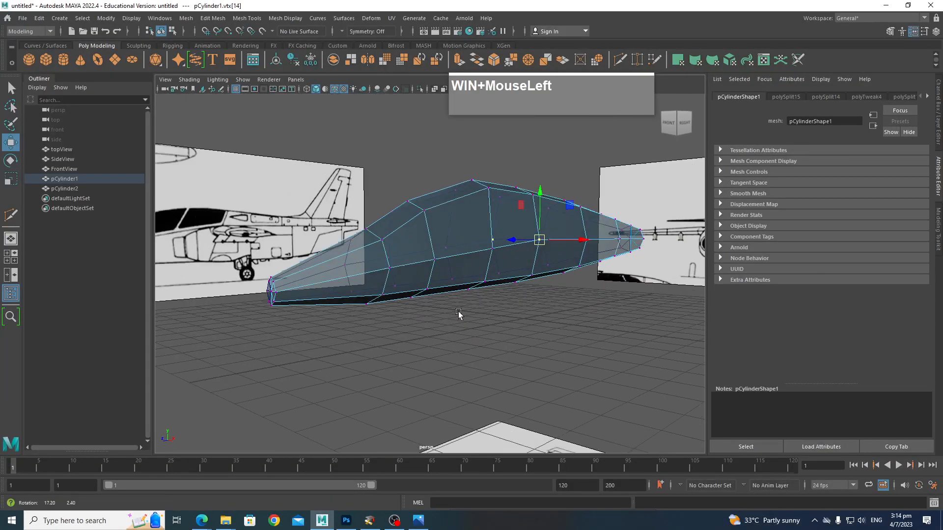
{"action": "middle_click_drag", "start_coordinate": [459, 315], "coordinate": [455, 324], "text": "alt"}
{"action": "left_click_drag", "start_coordinate": [455, 324], "coordinate": [512, 294], "text": "alt"}
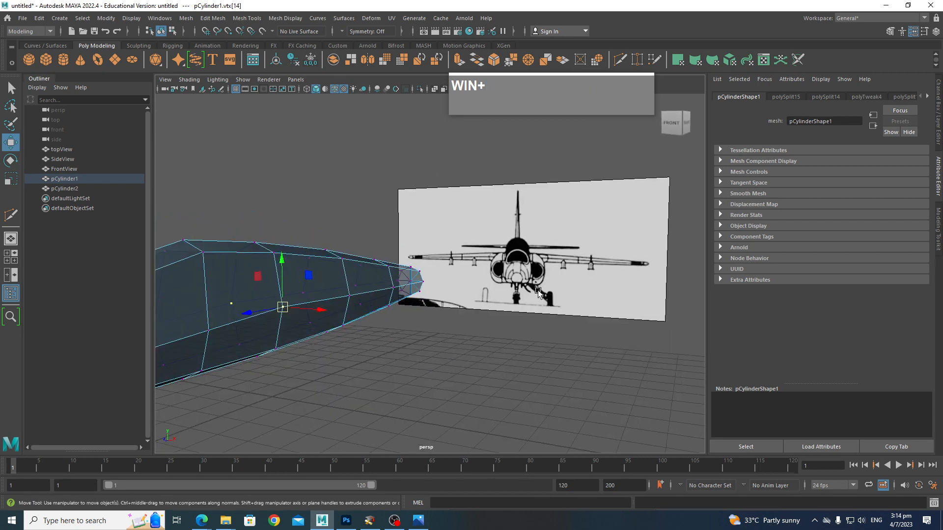
{"action": "scroll", "coordinate": [406, 337], "scroll_direction": "down", "scroll_amount": 3}
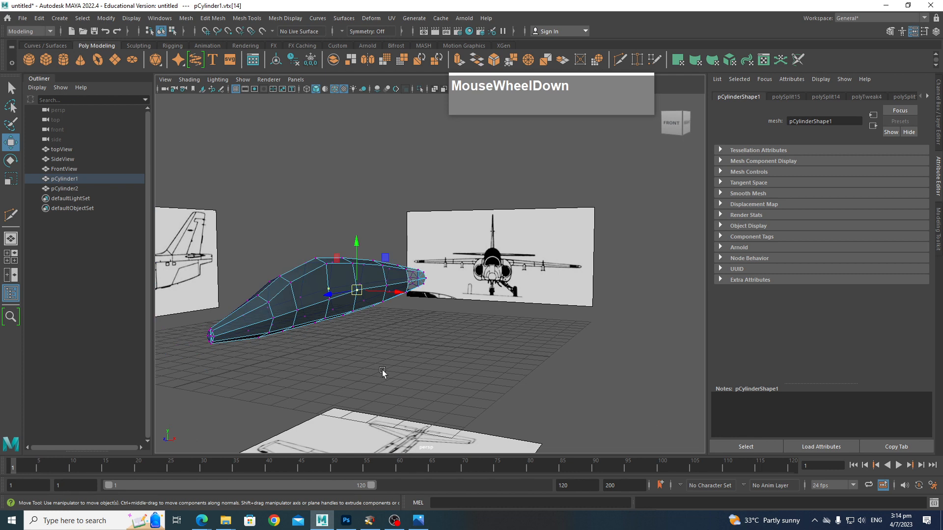
{"action": "scroll", "coordinate": [514, 301], "scroll_direction": "up", "scroll_amount": 3}
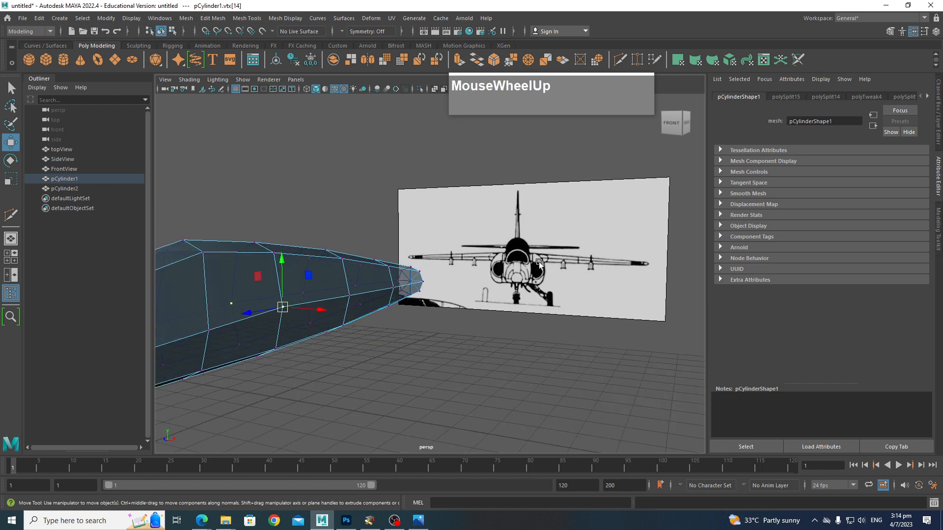
{"action": "scroll", "coordinate": [322, 331], "scroll_direction": "down", "scroll_amount": 3}
{"action": "left_click_drag", "start_coordinate": [322, 330], "coordinate": [331, 332], "text": "alt"}
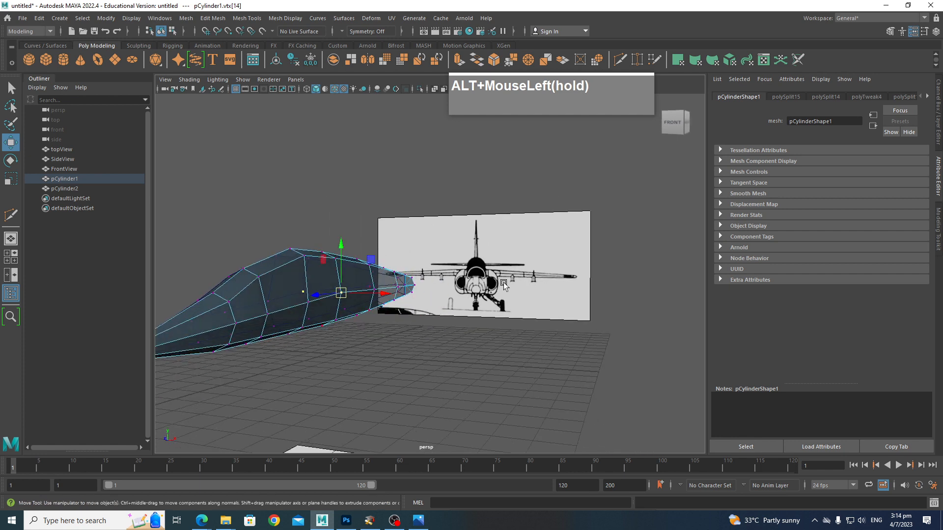
{"action": "left_click_drag", "start_coordinate": [311, 339], "coordinate": [385, 331], "text": "alt"}
Deselect the fuselage vertex, create a polygon cube for the engine intake, and raise it to fuselage height
{"action": "left_click", "coordinate": [390, 330]}
{"action": "right_click", "coordinate": [389, 330], "text": "shift"}
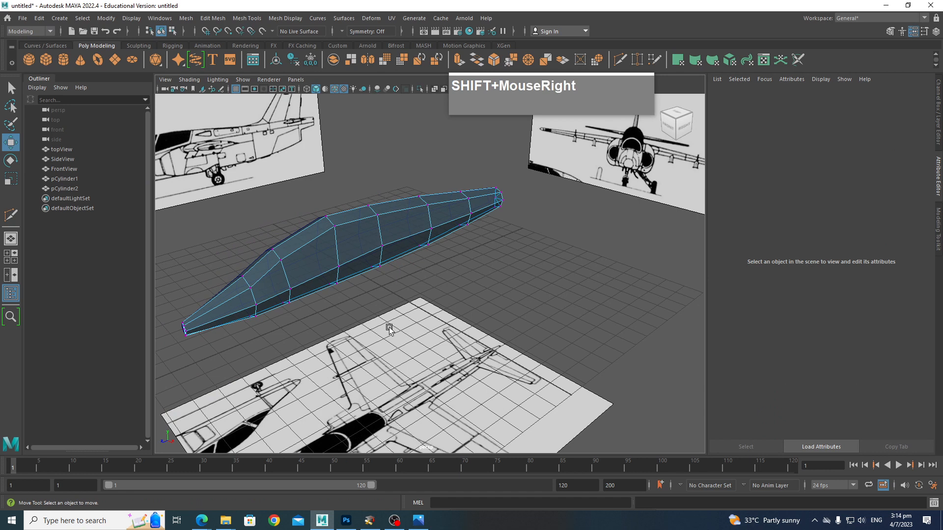
{"action": "key", "text": "Tab"}
{"action": "right_click_drag", "start_coordinate": [389, 330], "coordinate": [390, 314], "text": "shift"}
{"action": "left_click_drag", "start_coordinate": [380, 251], "coordinate": [381, 208]}
In the side view, stretch the cube lengthwise by moving its front vertices toward the intake lip and its rear vertices toward the tail
{"action": "key", "text": "space"}
{"action": "left_click_drag", "start_coordinate": [401, 261], "coordinate": [529, 348]}
{"action": "key", "text": "space"}
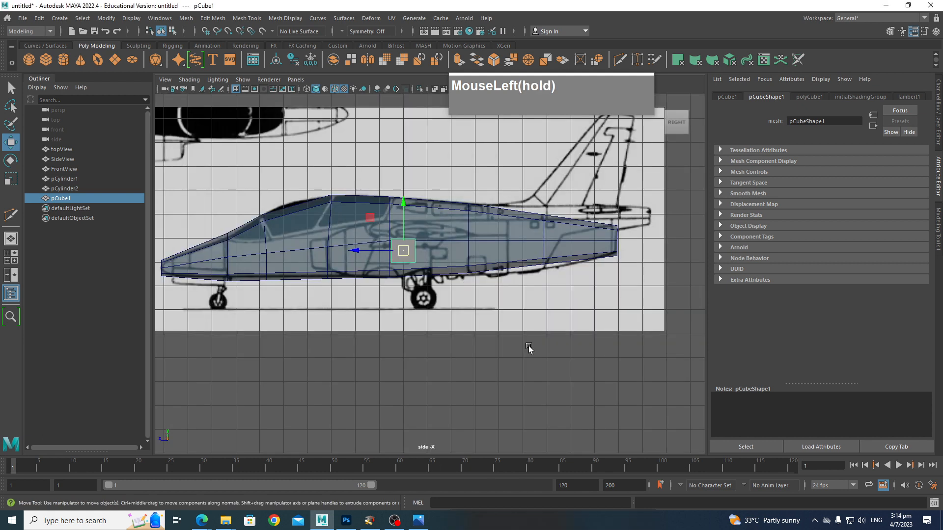
{"action": "scroll", "coordinate": [488, 330], "scroll_direction": "up", "scroll_amount": 3}
{"action": "middle_click_drag", "start_coordinate": [488, 331], "coordinate": [479, 309], "text": "alt"}
{"action": "right_click", "coordinate": [437, 277]}
{"action": "right_click_drag", "start_coordinate": [438, 280], "coordinate": [510, 489]}
{"action": "scroll", "coordinate": [442, 268], "scroll_direction": "up", "scroll_amount": 2}
{"action": "middle_click_drag", "start_coordinate": [450, 276], "coordinate": [513, 305], "text": "alt"}
{"action": "scroll", "coordinate": [459, 290], "scroll_direction": "up", "scroll_amount": 1}
{"action": "right_click_drag", "start_coordinate": [463, 283], "coordinate": [416, 252]}
{"action": "scroll", "coordinate": [404, 243], "scroll_direction": "down", "scroll_amount": 5}
{"action": "left_click_drag", "start_coordinate": [402, 240], "coordinate": [442, 312]}
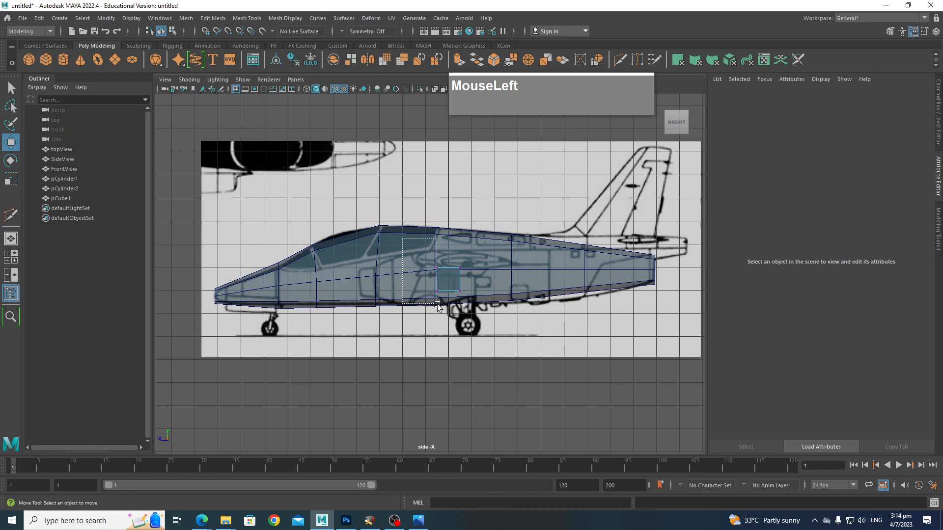
{"action": "left_click_drag", "start_coordinate": [396, 281], "coordinate": [337, 284]}
{"action": "scroll", "coordinate": [427, 276], "scroll_direction": "up", "scroll_amount": 3}
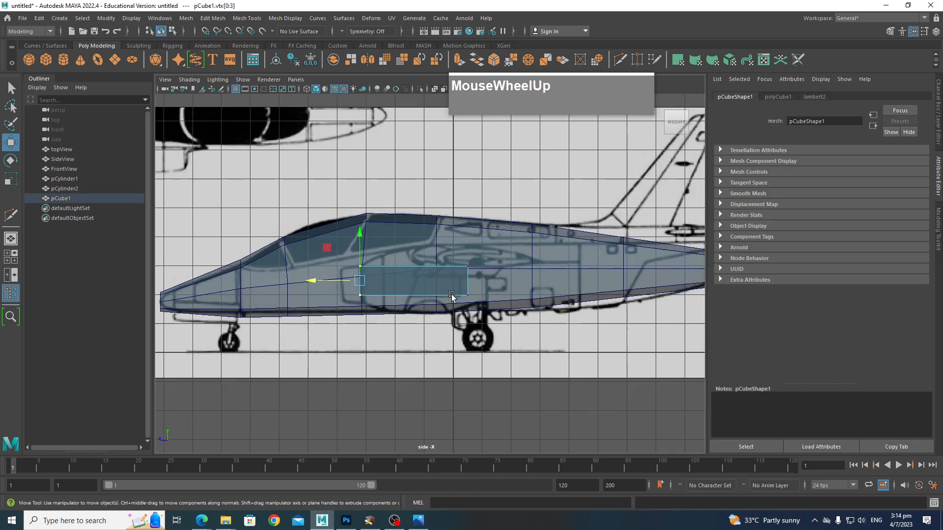
{"action": "left_click_drag", "start_coordinate": [466, 256], "coordinate": [491, 311]}
{"action": "left_click_drag", "start_coordinate": [427, 281], "coordinate": [553, 294]}
Insert a vertical Multi-Cut edge loop about a third of the way back along the intake box and return to vertex selection
{"action": "right_click_drag", "start_coordinate": [450, 273], "coordinate": [412, 267]}
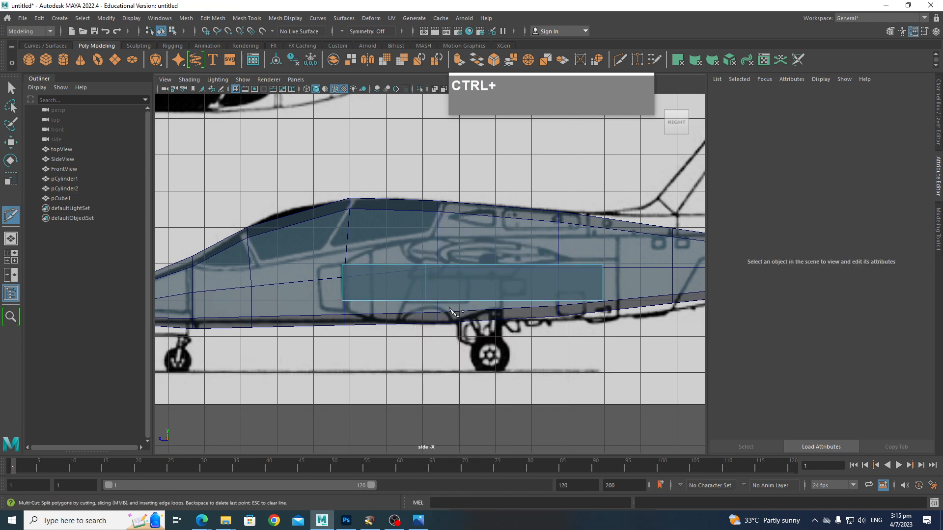
{"action": "key", "text": "ctrl+q"}
{"action": "right_click_drag", "start_coordinate": [362, 291], "coordinate": [379, 246]}
{"action": "left_click", "coordinate": [440, 321]}
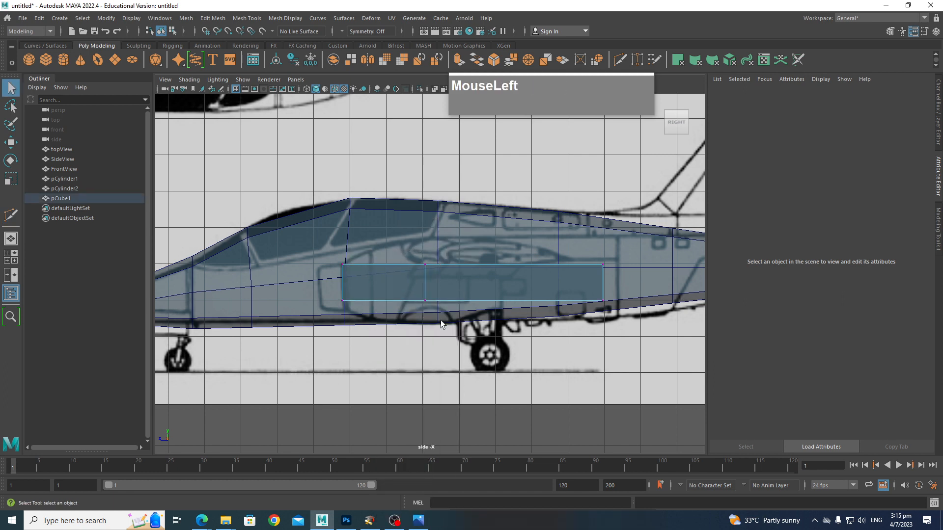
Scale the intake box's middle vertex loop taller in the side view and taper its rear end toward the fuselage in the top view
{"action": "key", "text": "r"}
{"action": "left_click_drag", "start_coordinate": [425, 237], "coordinate": [427, 172]}
{"action": "key", "text": "space"}
{"action": "left_click_drag", "start_coordinate": [470, 338], "coordinate": [424, 338]}
{"action": "middle_click_drag", "start_coordinate": [470, 312], "coordinate": [475, 354], "text": "alt"}
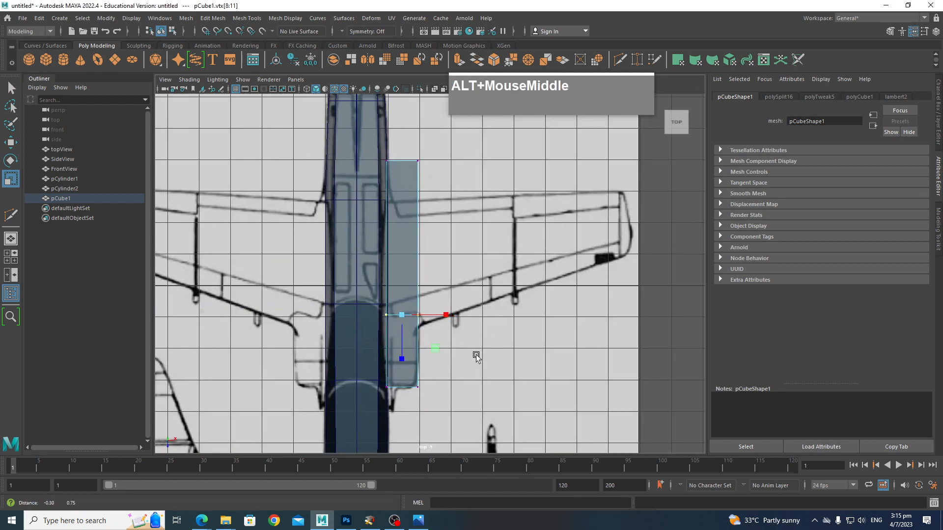
{"action": "scroll", "coordinate": [474, 297], "scroll_direction": "up", "scroll_amount": 3}
{"action": "middle_click_drag", "start_coordinate": [474, 297], "coordinate": [470, 362], "text": "alt"}
{"action": "left_click_drag", "start_coordinate": [439, 208], "coordinate": [467, 230]}
{"action": "key", "text": "w"}
{"action": "left_click_drag", "start_coordinate": [392, 222], "coordinate": [433, 231]}
{"action": "scroll", "coordinate": [461, 301], "scroll_direction": "down", "scroll_amount": 5}
{"action": "middle_click_drag", "start_coordinate": [458, 308], "coordinate": [439, 258], "text": "alt"}
{"action": "scroll", "coordinate": [447, 241], "scroll_direction": "up", "scroll_amount": 5}
Move the whole intake box straight up, well clear of the fuselage
{"action": "key", "text": "space"}
{"action": "left_click_drag", "start_coordinate": [446, 273], "coordinate": [452, 306]}
{"action": "left_click_drag", "start_coordinate": [510, 324], "coordinate": [492, 294], "text": "alt"}
{"action": "key", "text": "space"}
{"action": "left_click_drag", "start_coordinate": [562, 311], "coordinate": [455, 325], "text": "alt"}
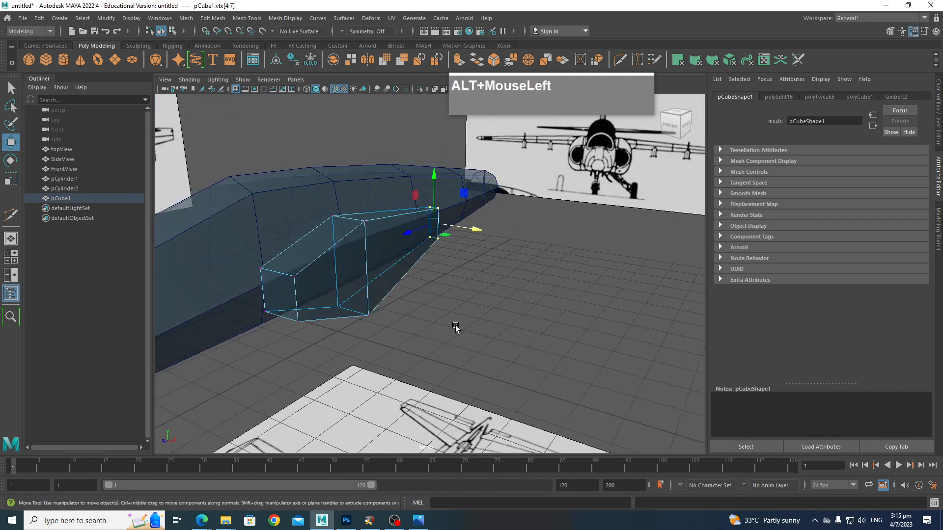
{"action": "right_click_drag", "start_coordinate": [376, 249], "coordinate": [409, 239]}
{"action": "left_click", "coordinate": [374, 272]}
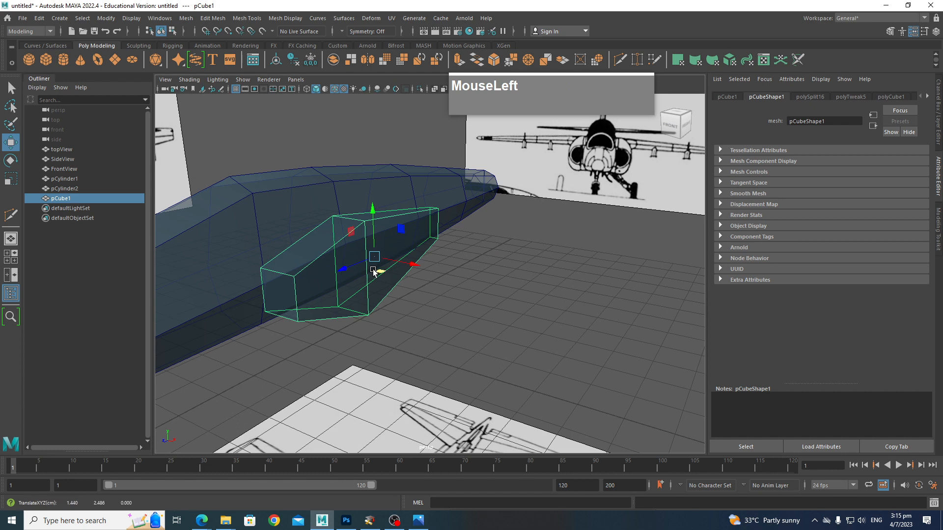
{"action": "left_click_drag", "start_coordinate": [375, 218], "coordinate": [339, 3]}
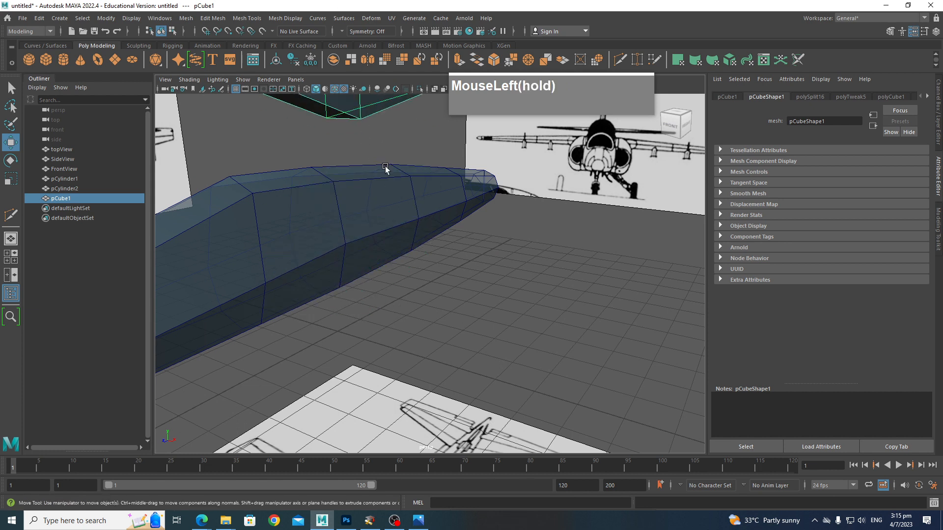
{"action": "scroll", "coordinate": [393, 196], "scroll_direction": "down", "scroll_amount": 4}
{"action": "middle_click_drag", "start_coordinate": [407, 207], "coordinate": [417, 217], "text": "alt"}
{"action": "left_click_drag", "start_coordinate": [407, 155], "coordinate": [408, 46]}
{"action": "scroll", "coordinate": [680, 143], "scroll_direction": "up", "scroll_amount": 3}
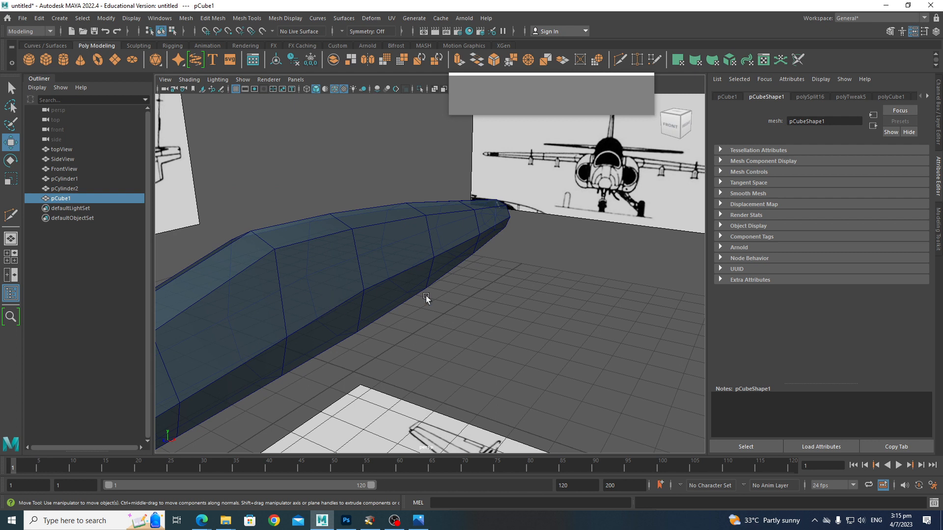
Raise the upper vertices of the fuselage's last two rings to match the tail's top line in the side view
{"action": "scroll", "coordinate": [404, 261], "scroll_direction": "down", "scroll_amount": 5}
{"action": "left_click", "coordinate": [392, 291]}
{"action": "scroll", "coordinate": [395, 295], "scroll_direction": "up", "scroll_amount": 3}
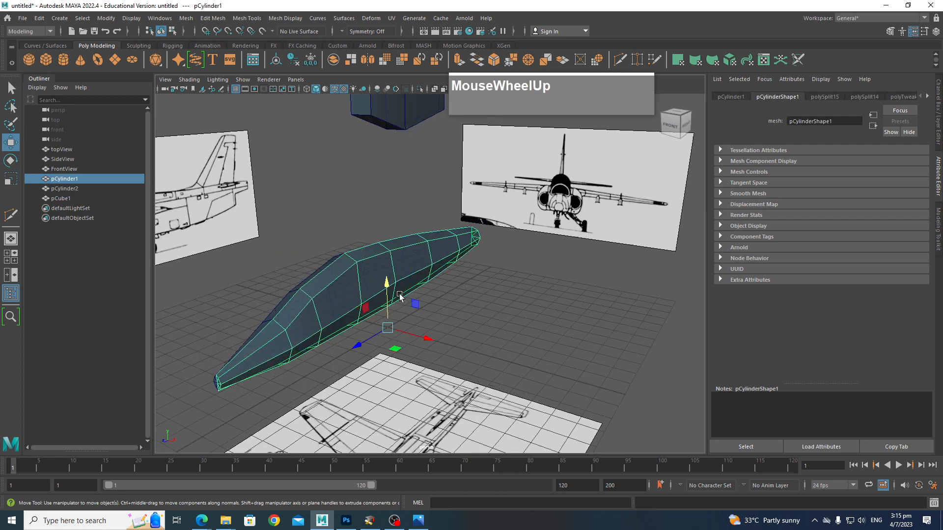
{"action": "key", "text": "space"}
{"action": "left_click", "coordinate": [402, 300]}
{"action": "left_click", "coordinate": [435, 310]}
{"action": "scroll", "coordinate": [430, 275], "scroll_direction": "up", "scroll_amount": 2}
{"action": "key", "text": "space"}
{"action": "left_click_drag", "start_coordinate": [448, 331], "coordinate": [501, 331]}
{"action": "middle_click_drag", "start_coordinate": [421, 293], "coordinate": [435, 308], "text": "alt"}
{"action": "scroll", "coordinate": [524, 265], "scroll_direction": "down", "scroll_amount": 4, "text": "alt"}
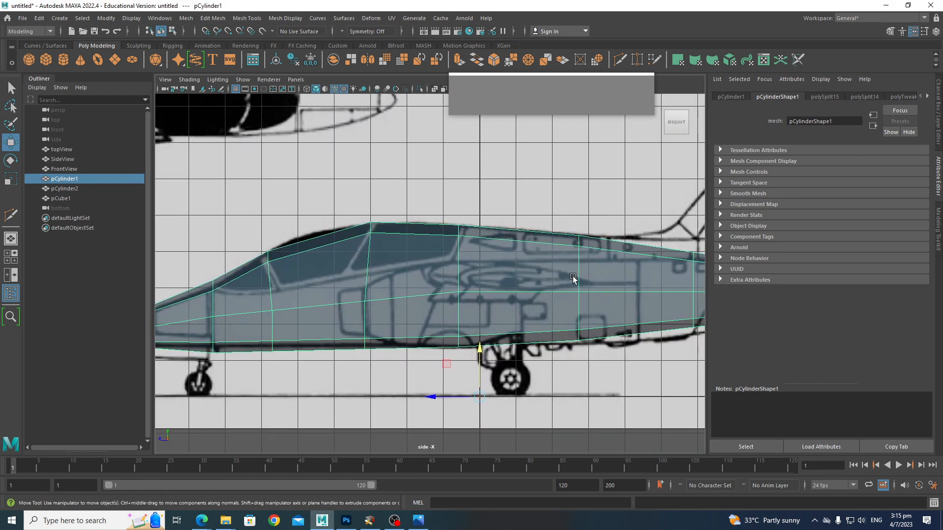
{"action": "scroll", "coordinate": [575, 277], "scroll_direction": "up", "scroll_amount": 1}
{"action": "scroll", "coordinate": [614, 277], "scroll_direction": "down", "scroll_amount": 1}
{"action": "middle_click_drag", "start_coordinate": [614, 278], "coordinate": [446, 295], "text": "alt"}
{"action": "scroll", "coordinate": [446, 295], "scroll_direction": "up", "scroll_amount": 2}
{"action": "right_click_drag", "start_coordinate": [511, 268], "coordinate": [539, 278]}
{"action": "left_click", "coordinate": [538, 278]}
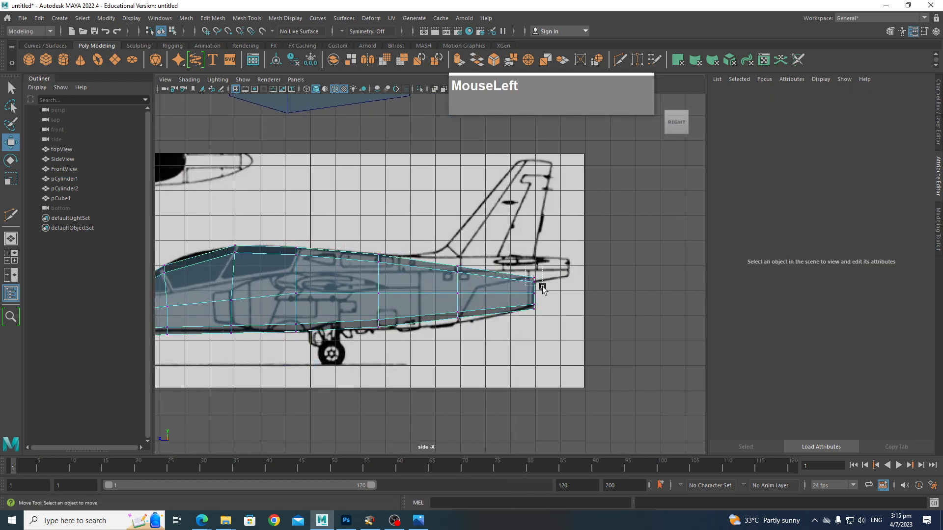
{"action": "left_click_drag", "start_coordinate": [535, 236], "coordinate": [535, 217]}
{"action": "left_click_drag", "start_coordinate": [436, 256], "coordinate": [462, 271]}
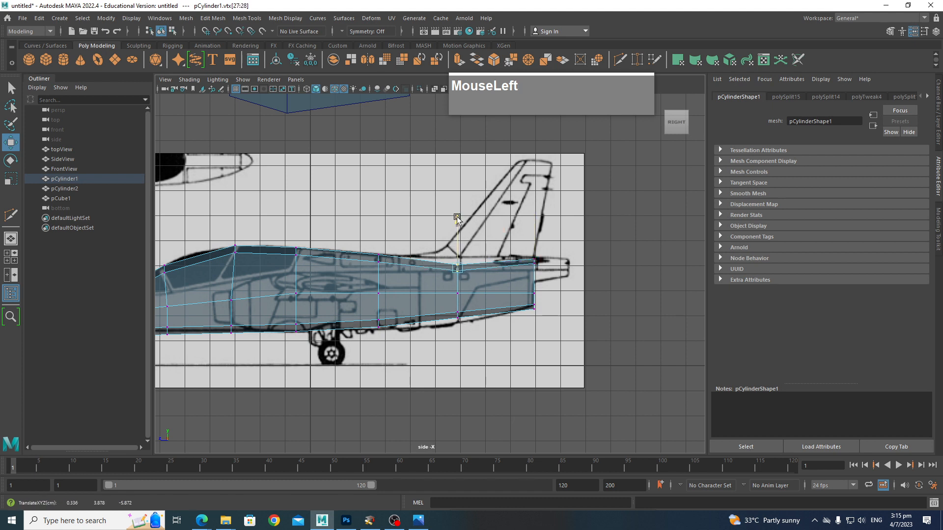
{"action": "left_click_drag", "start_coordinate": [457, 227], "coordinate": [456, 214]}
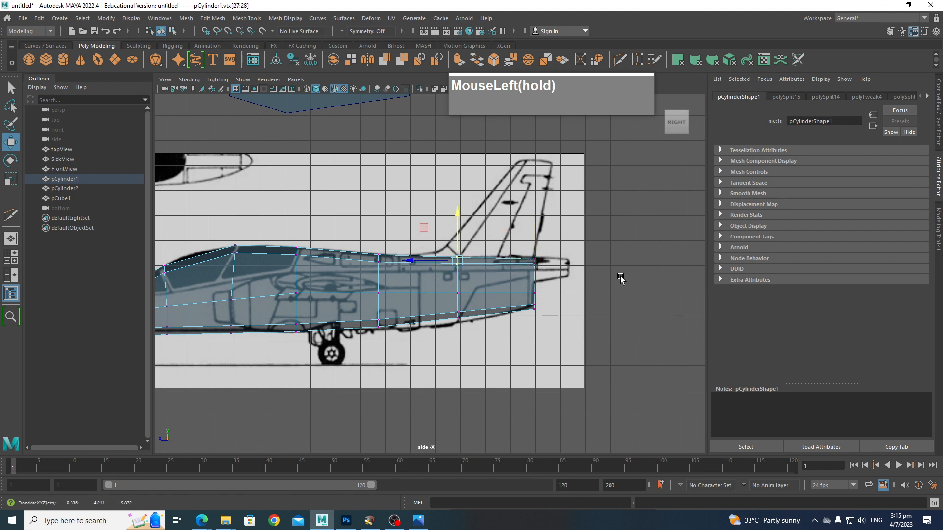
Insert a lengthwise edge loop along the fuselage's upper side with the Multi-Cut tool, near the canopy's lower edge
{"action": "middle_click_drag", "start_coordinate": [425, 315], "coordinate": [506, 307], "text": "alt"}
{"action": "scroll", "coordinate": [525, 280], "scroll_direction": "up", "scroll_amount": 3}
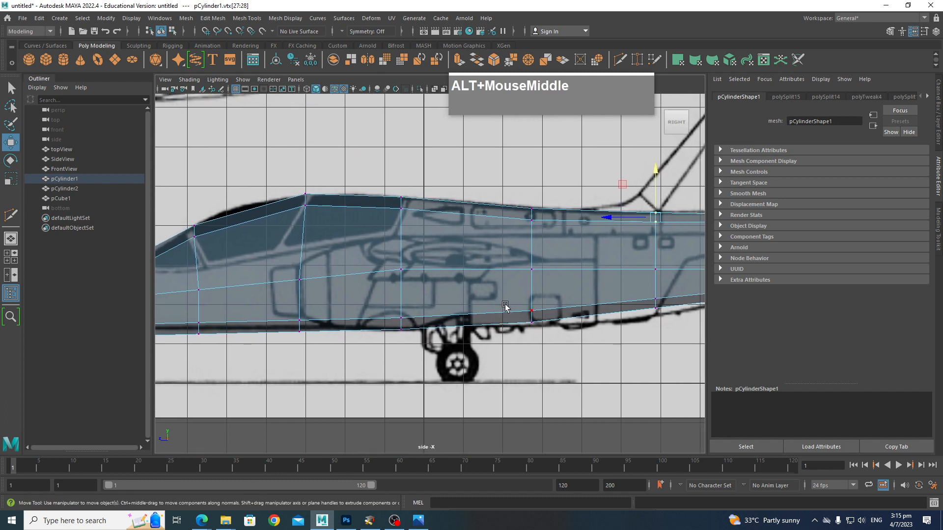
{"action": "scroll", "coordinate": [480, 273], "scroll_direction": "down", "scroll_amount": 3, "text": "alt"}
{"action": "scroll", "coordinate": [463, 280], "scroll_direction": "up", "scroll_amount": 3, "text": "alt"}
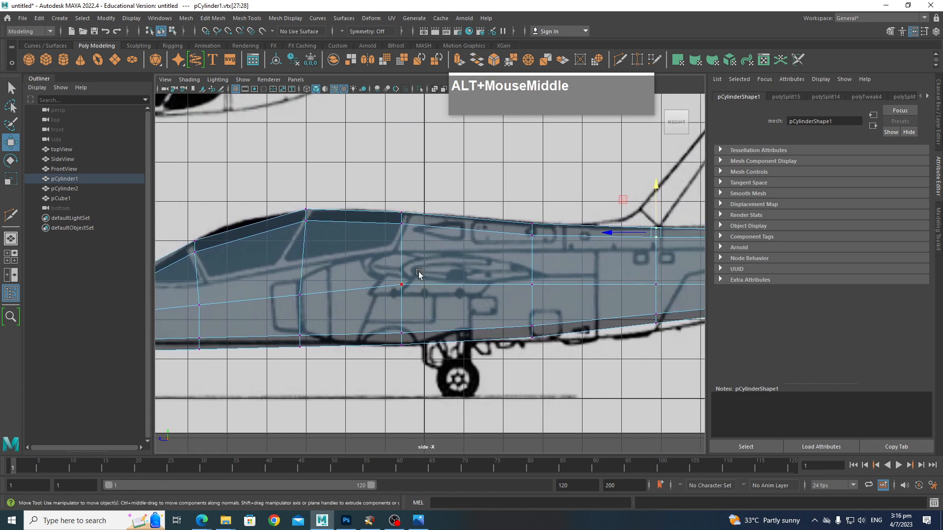
{"action": "right_click", "coordinate": [411, 266], "text": "shift"}
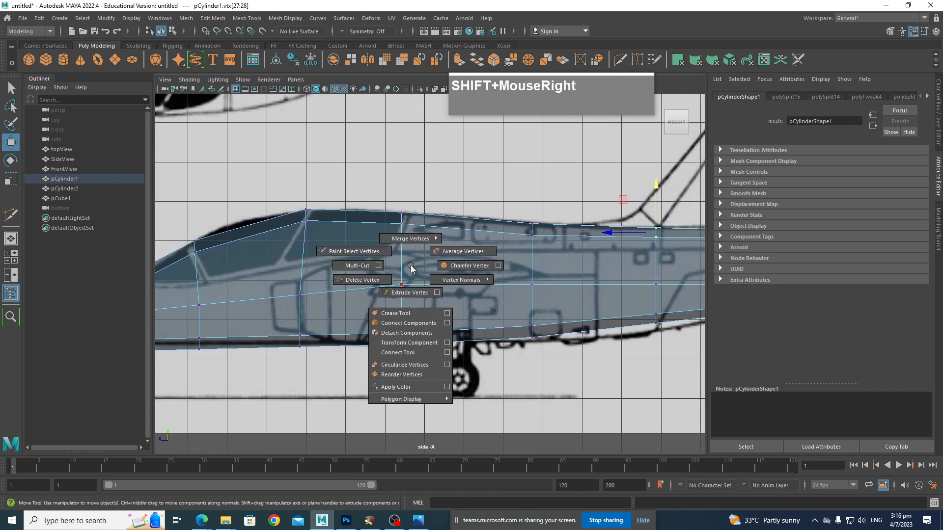
{"action": "right_click_drag", "start_coordinate": [373, 269], "coordinate": [373, 268], "text": "shift"}
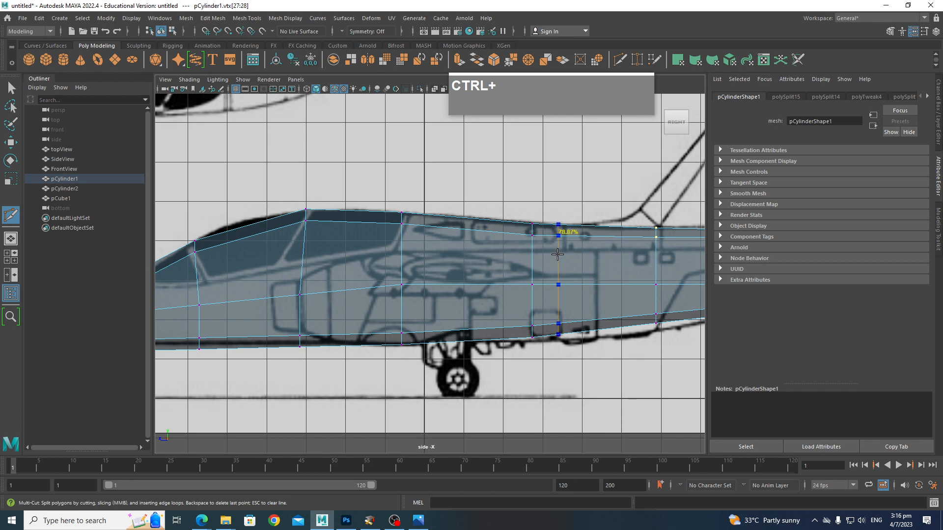
{"action": "left_click", "coordinate": [542, 253], "text": "ctrl"}
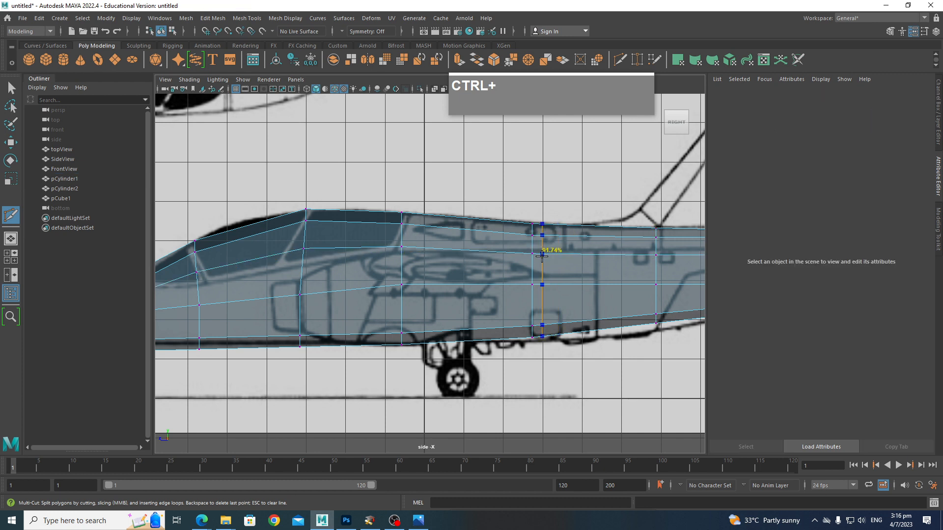
Move the new loop's vertex at the mid-canopy frame down onto the canopy's lower line
{"action": "key", "text": "q"}
{"action": "right_click_drag", "start_coordinate": [309, 279], "coordinate": [265, 255]}
{"action": "left_click", "coordinate": [303, 249]}
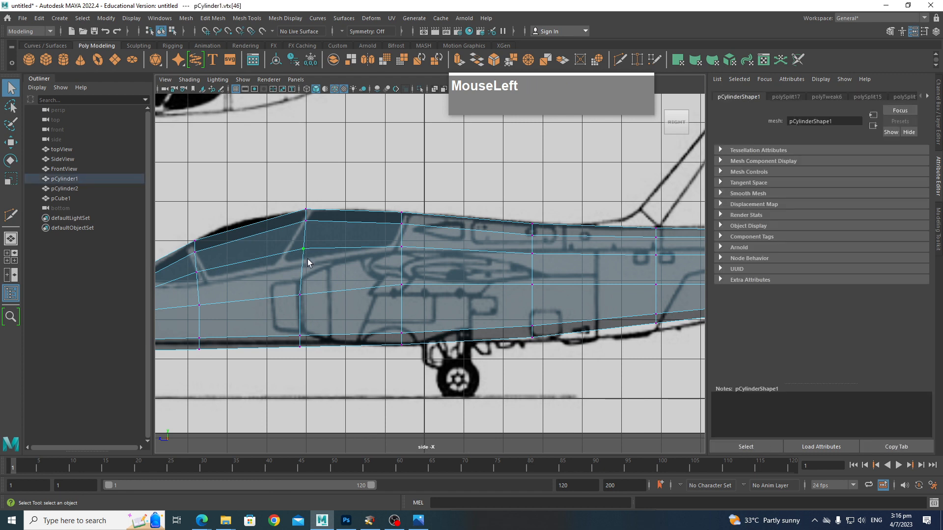
{"action": "key", "text": "w"}
{"action": "left_click_drag", "start_coordinate": [303, 249], "coordinate": [305, 264]}
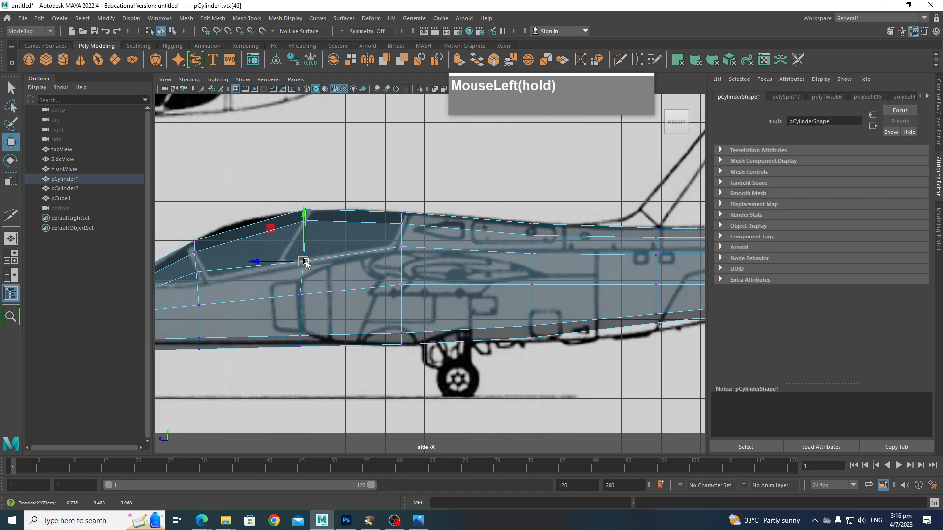
Align the windshield frame vertices and the loop's vertex ahead of them with the windshield outline in the side reference
{"action": "middle_click_drag", "start_coordinate": [305, 263], "coordinate": [474, 246], "text": "alt"}
{"action": "left_click", "coordinate": [390, 240]}
{"action": "left_click_drag", "start_coordinate": [389, 242], "coordinate": [396, 252]}
{"action": "left_click", "coordinate": [387, 210]}
{"action": "left_click_drag", "start_coordinate": [388, 209], "coordinate": [385, 208]}
{"action": "left_click", "coordinate": [395, 251]}
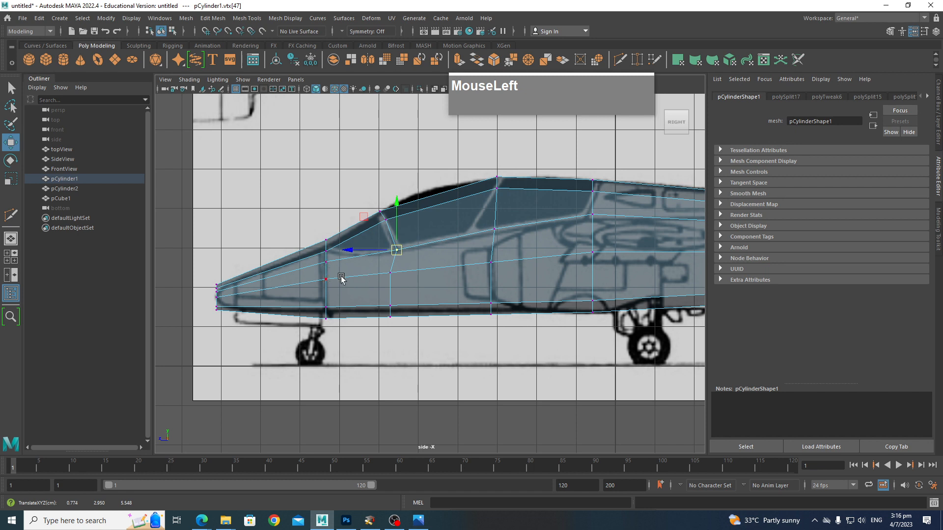
{"action": "left_click_drag", "start_coordinate": [329, 265], "coordinate": [338, 258]}
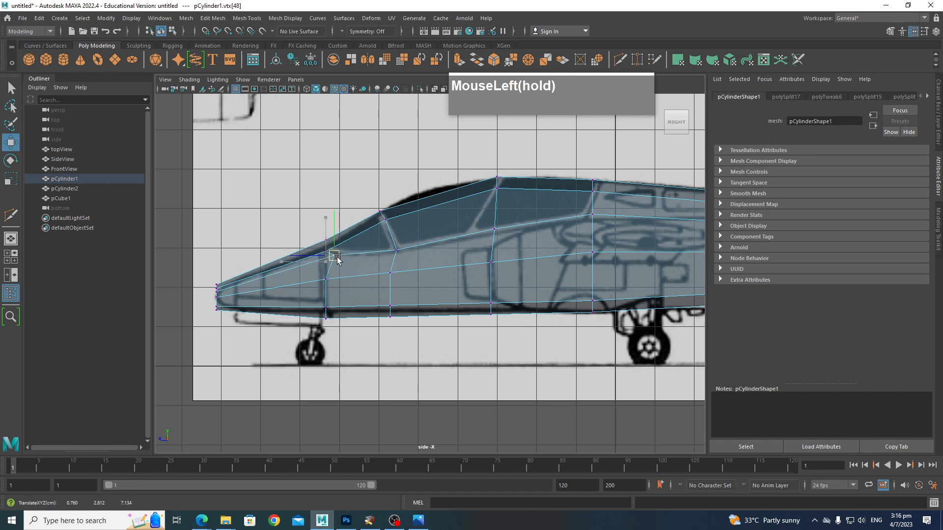
Reposition the loop and top vertices behind the canopy to follow the slanted rear canopy frame
{"action": "middle_click_drag", "start_coordinate": [574, 226], "coordinate": [455, 246], "text": "alt"}
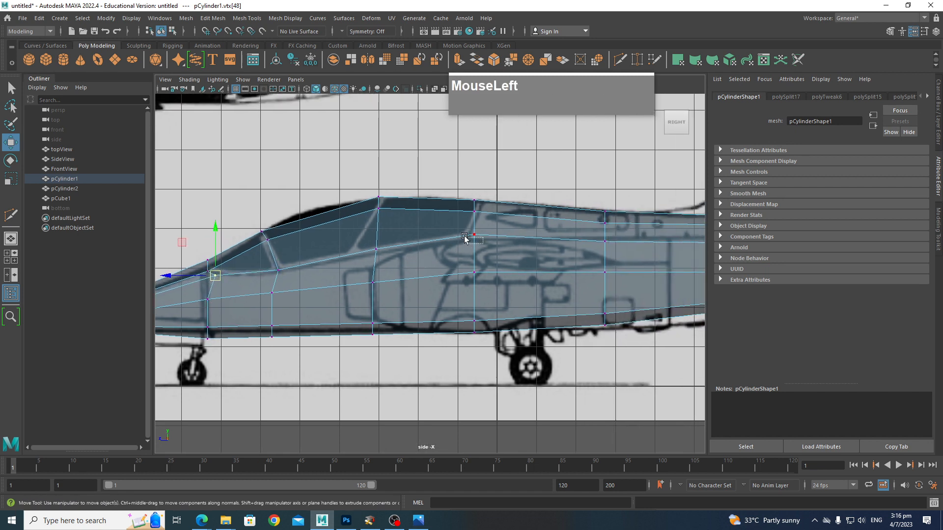
{"action": "left_click_drag", "start_coordinate": [480, 237], "coordinate": [479, 214]}
{"action": "left_click_drag", "start_coordinate": [433, 181], "coordinate": [481, 203]}
{"action": "middle_click_drag", "start_coordinate": [476, 274], "coordinate": [544, 219], "text": "alt"}
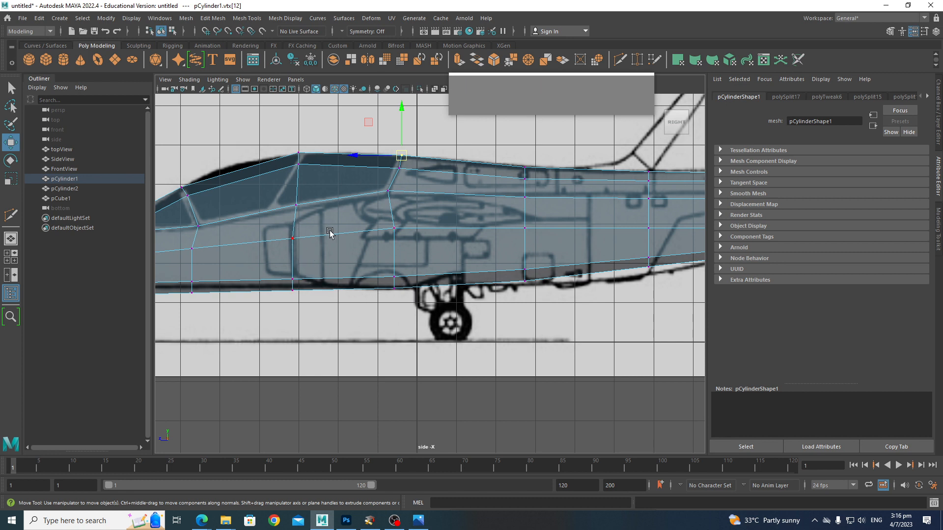
Move the first vertex ring aft of the canopy toward the tail in the top view, near the wing's trailing edge
{"action": "scroll", "coordinate": [502, 235], "scroll_direction": "down", "scroll_amount": 3}
{"action": "key", "text": "space"}
{"action": "left_click_drag", "start_coordinate": [510, 258], "coordinate": [398, 274]}
{"action": "left_click_drag", "start_coordinate": [441, 371], "coordinate": [433, 318], "text": "alt"}
{"action": "left_click_drag", "start_coordinate": [429, 282], "coordinate": [395, 360], "text": "alt"}
{"action": "key", "text": "space"}
{"action": "middle_click_drag", "start_coordinate": [423, 305], "coordinate": [431, 448], "text": "alt"}
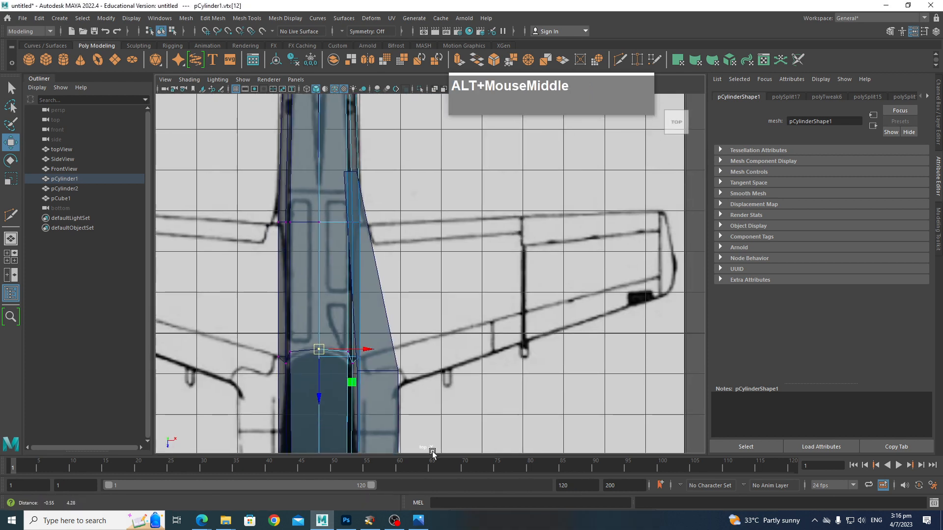
{"action": "scroll", "coordinate": [375, 276], "scroll_direction": "up", "scroll_amount": 3, "text": "alt"}
{"action": "middle_click_drag", "start_coordinate": [375, 276], "coordinate": [455, 401], "text": "alt"}
{"action": "scroll", "coordinate": [414, 370], "scroll_direction": "up", "scroll_amount": 2}
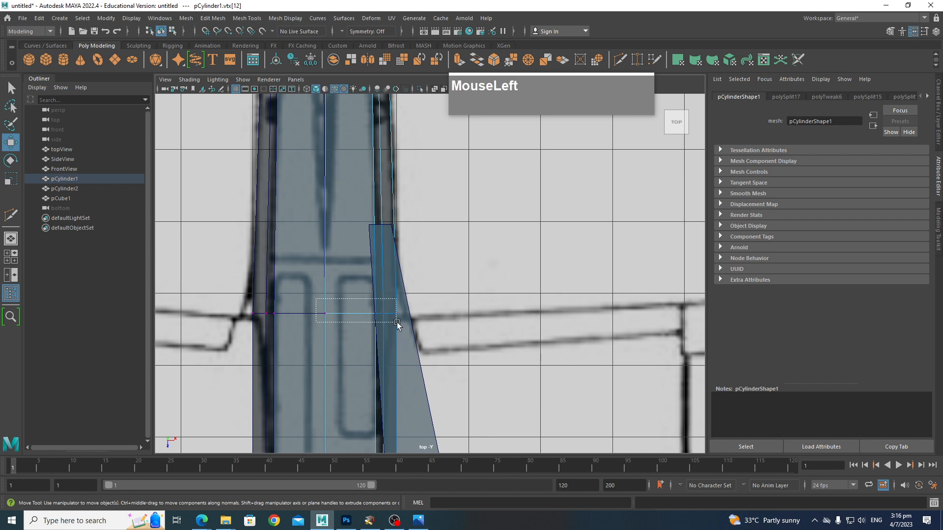
{"action": "left_click_drag", "start_coordinate": [397, 322], "coordinate": [385, 324]}
{"action": "left_click_drag", "start_coordinate": [359, 360], "coordinate": [362, 325]}
Select the fuselage's side faces below the canopy line, from mid-cockpit to the wing's rear, and extrude them outward as the air intake
{"action": "key", "text": "space"}
{"action": "left_click_drag", "start_coordinate": [527, 266], "coordinate": [531, 239]}
{"action": "left_click_drag", "start_coordinate": [544, 300], "coordinate": [496, 295], "text": "alt"}
{"action": "scroll", "coordinate": [515, 299], "scroll_direction": "up", "scroll_amount": 3}
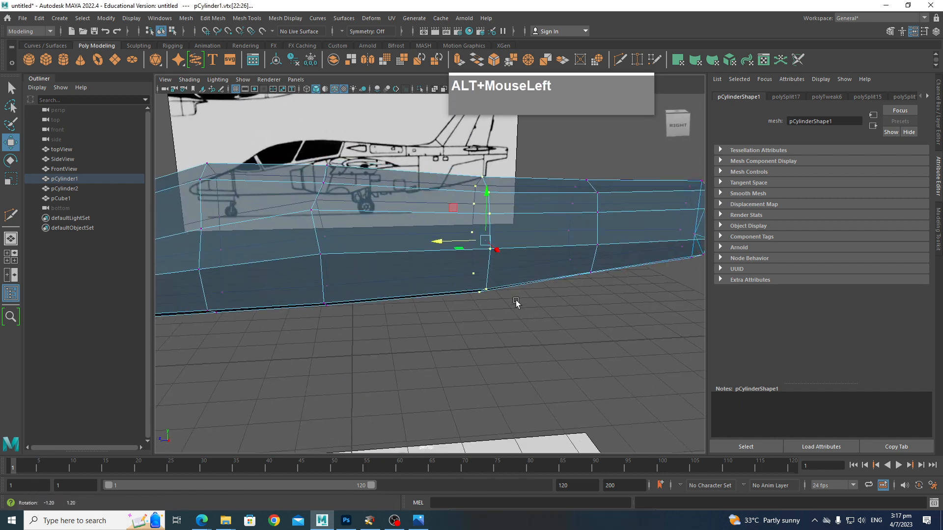
{"action": "scroll", "coordinate": [358, 284], "scroll_direction": "down", "scroll_amount": 2}
{"action": "right_click_drag", "start_coordinate": [357, 284], "coordinate": [320, 263]}
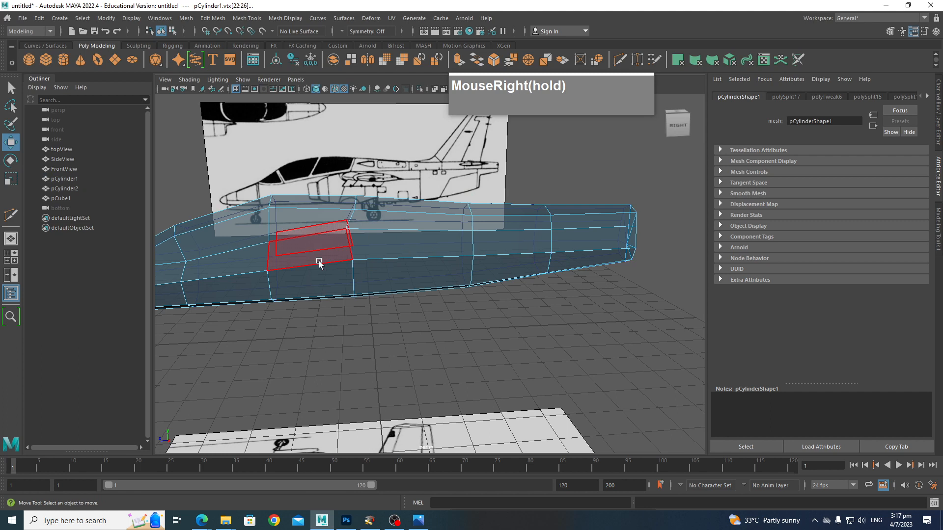
{"action": "left_click", "coordinate": [317, 262]}
{"action": "left_click", "coordinate": [412, 248], "text": "shift"}
{"action": "left_click", "coordinate": [326, 270], "text": "shift"}
{"action": "left_click_drag", "start_coordinate": [436, 326], "coordinate": [452, 313], "text": "alt"}
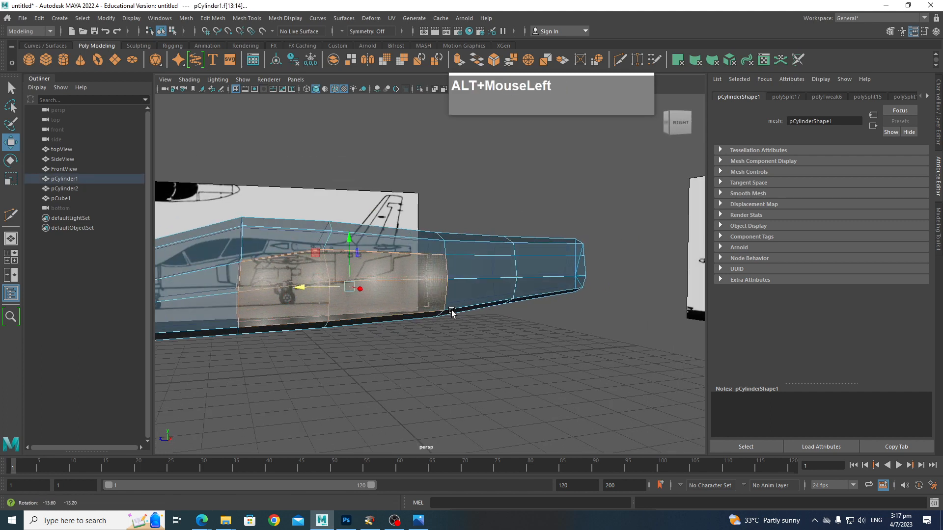
{"action": "left_click", "coordinate": [314, 326], "text": "shift"}
{"action": "left_click_drag", "start_coordinate": [415, 356], "coordinate": [487, 354], "text": "alt"}
{"action": "key", "text": "space"}
{"action": "scroll", "coordinate": [499, 315], "scroll_direction": "up", "scroll_amount": 3}
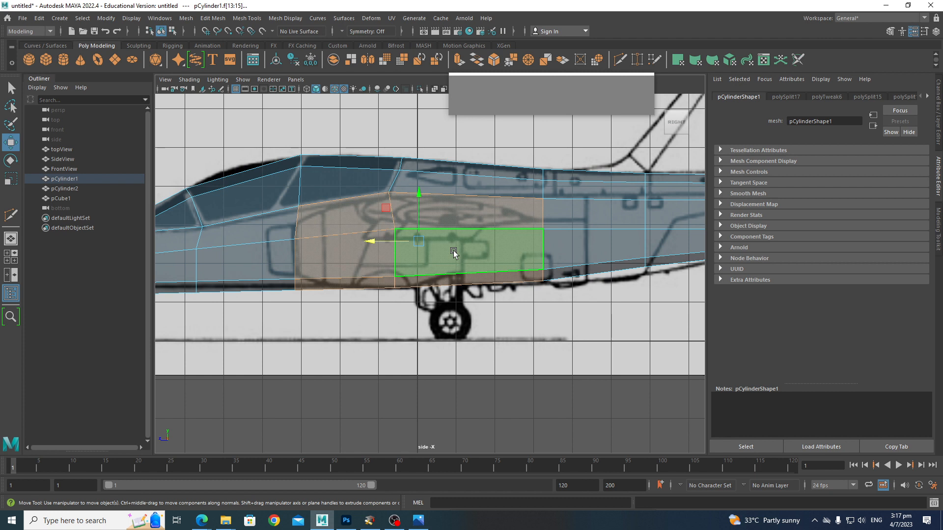
{"action": "key", "text": "space"}
{"action": "left_click_drag", "start_coordinate": [453, 250], "coordinate": [465, 281]}
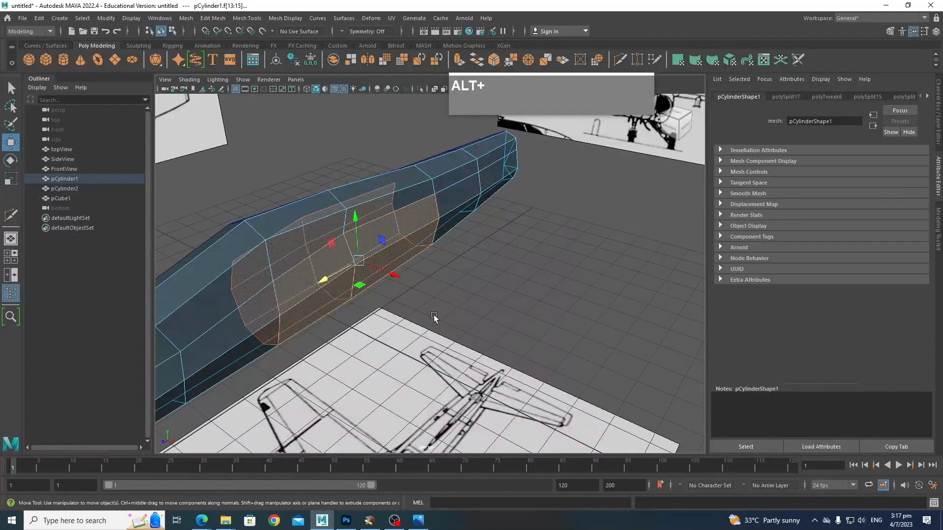
{"action": "left_click_drag", "start_coordinate": [393, 274], "coordinate": [423, 296], "text": "shift"}
Pull the extruded intake's rear outer vertices inward in the top view so its back end tapers into the fuselage
{"action": "scroll", "coordinate": [509, 279], "scroll_direction": "up", "scroll_amount": 3}
{"action": "left_click_drag", "start_coordinate": [614, 302], "coordinate": [480, 280], "text": "alt"}
{"action": "key", "text": "space"}
{"action": "middle_click_drag", "start_coordinate": [480, 280], "coordinate": [473, 280], "text": "alt"}
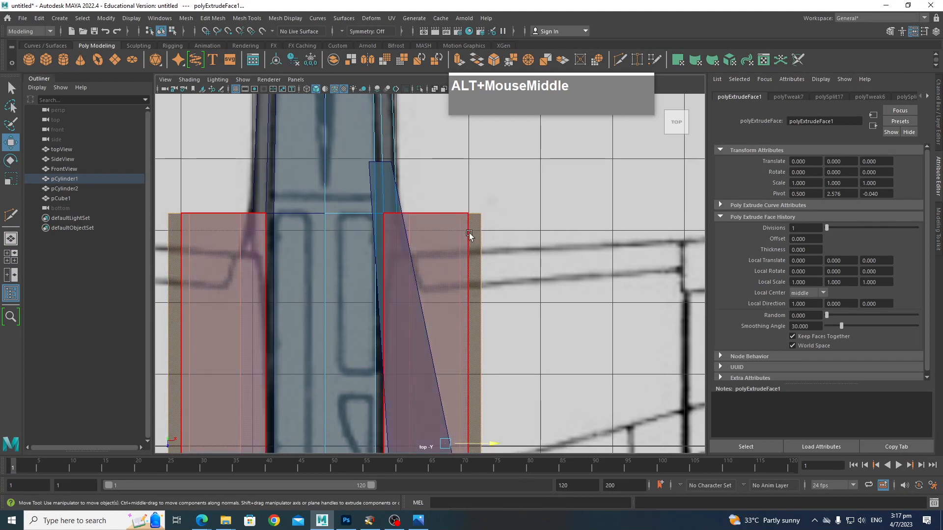
{"action": "right_click_drag", "start_coordinate": [469, 227], "coordinate": [427, 234]}
{"action": "left_click_drag", "start_coordinate": [445, 192], "coordinate": [471, 255]}
{"action": "key", "text": "r"}
{"action": "left_click_drag", "start_coordinate": [481, 222], "coordinate": [442, 259]}
{"action": "key", "text": "w"}
{"action": "left_click_drag", "start_coordinate": [420, 215], "coordinate": [461, 218]}
Move the intake's rear edge vertices forward one by one to form a sloped transition into the fuselage
{"action": "key", "text": "space"}
{"action": "scroll", "coordinate": [466, 227], "scroll_direction": "down", "scroll_amount": 3}
{"action": "left_click_drag", "start_coordinate": [471, 260], "coordinate": [451, 225], "text": "alt"}
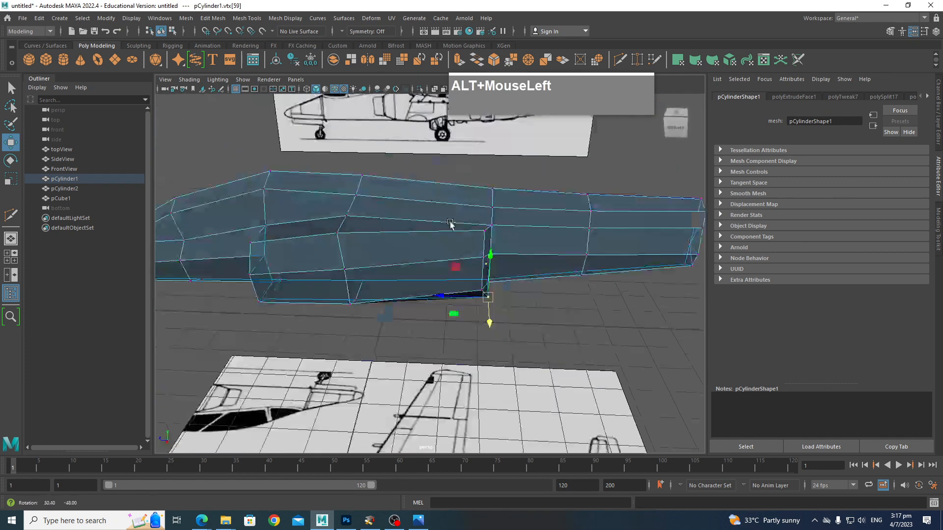
{"action": "scroll", "coordinate": [600, 297], "scroll_direction": "up", "scroll_amount": 4}
{"action": "left_click_drag", "start_coordinate": [599, 297], "coordinate": [411, 313], "text": "alt"}
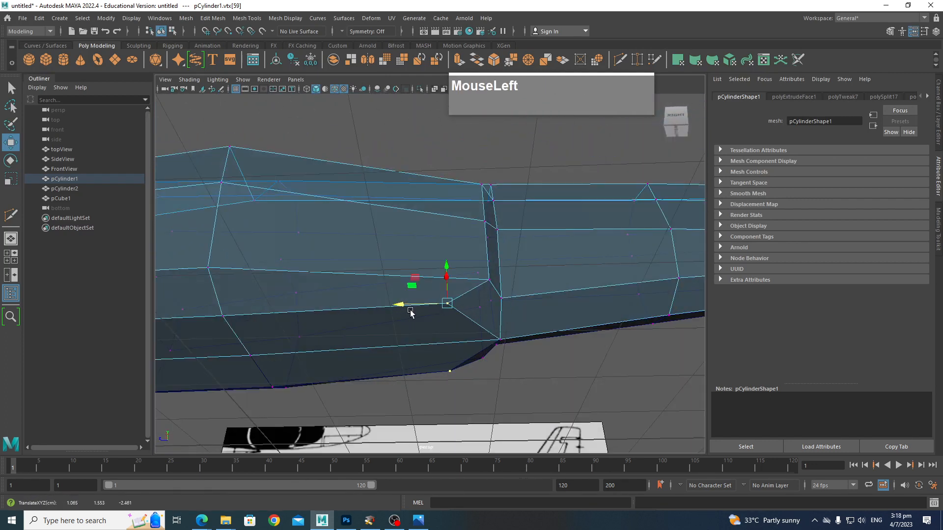
{"action": "left_click", "coordinate": [488, 282]}
{"action": "left_click_drag", "start_coordinate": [440, 281], "coordinate": [406, 283]}
{"action": "left_click", "coordinate": [483, 225]}
{"action": "left_click_drag", "start_coordinate": [452, 224], "coordinate": [421, 225]}
{"action": "left_click", "coordinate": [484, 187]}
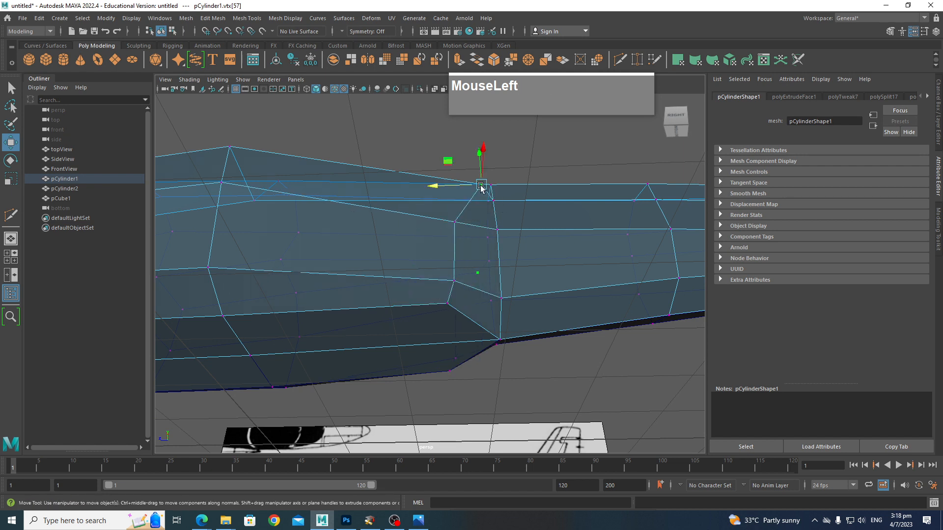
{"action": "left_click_drag", "start_coordinate": [483, 191], "coordinate": [483, 258], "text": "alt"}
{"action": "left_click_drag", "start_coordinate": [448, 137], "coordinate": [423, 135]}
Examine the extruded intake's shape from the front and side against the reference images
{"action": "left_click_drag", "start_coordinate": [471, 161], "coordinate": [421, 251], "text": "alt"}
{"action": "left_click_drag", "start_coordinate": [418, 196], "coordinate": [389, 227], "text": "alt"}
{"action": "left_click", "coordinate": [393, 221]}
{"action": "left_click_drag", "start_coordinate": [441, 278], "coordinate": [494, 251], "text": "alt"}
{"action": "middle_click_drag", "start_coordinate": [494, 250], "coordinate": [468, 295], "text": "alt"}
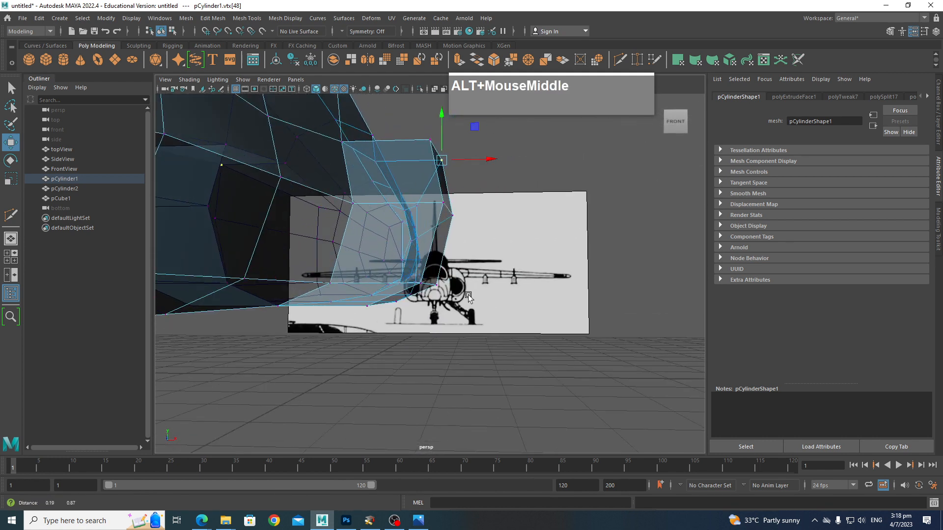
{"action": "scroll", "coordinate": [468, 282], "scroll_direction": "up", "scroll_amount": 2}
{"action": "scroll", "coordinate": [469, 282], "scroll_direction": "up", "scroll_amount": 2}
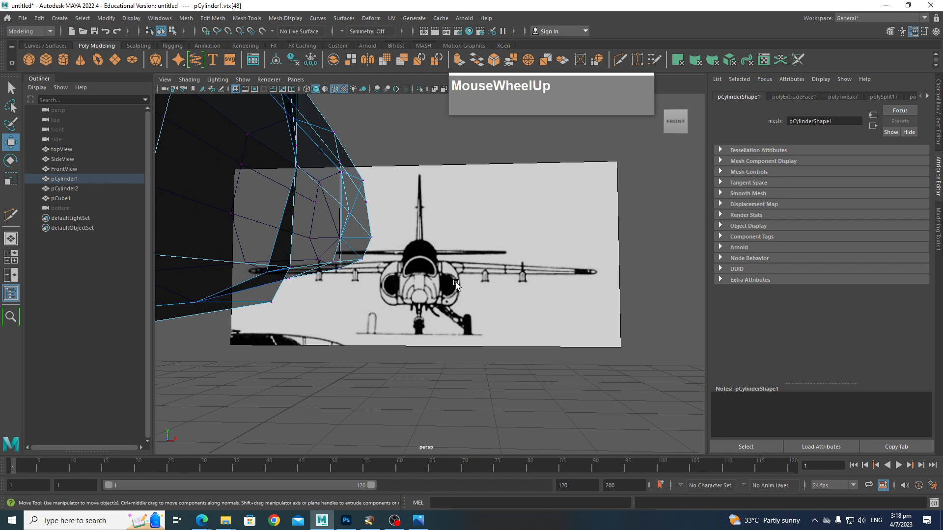
{"action": "scroll", "coordinate": [447, 295], "scroll_direction": "down", "scroll_amount": 4}
{"action": "left_click_drag", "start_coordinate": [442, 299], "coordinate": [459, 310], "text": "alt"}
{"action": "key", "text": "space"}
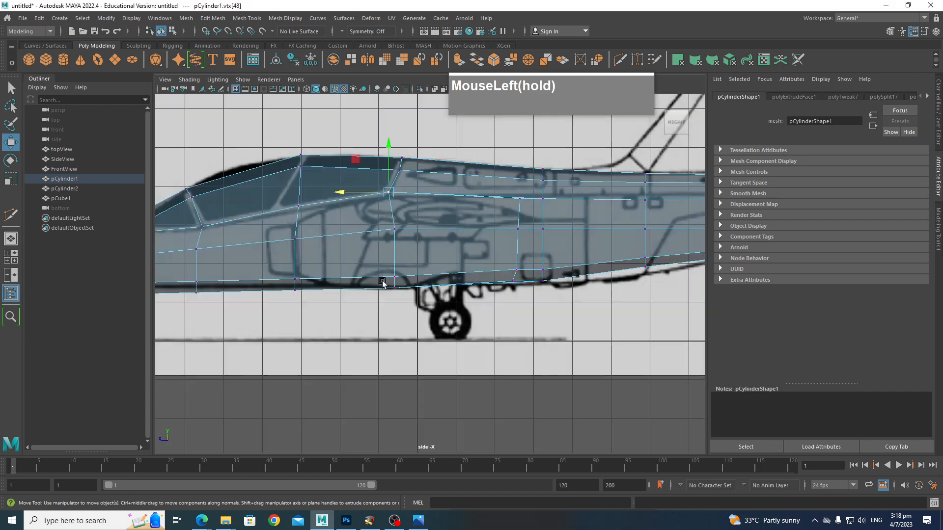
Lower the intake's upper front outer vertex below the canopy line and align it with the intake lip in the side reference
{"action": "middle_click_drag", "start_coordinate": [419, 250], "coordinate": [560, 280], "text": "alt"}
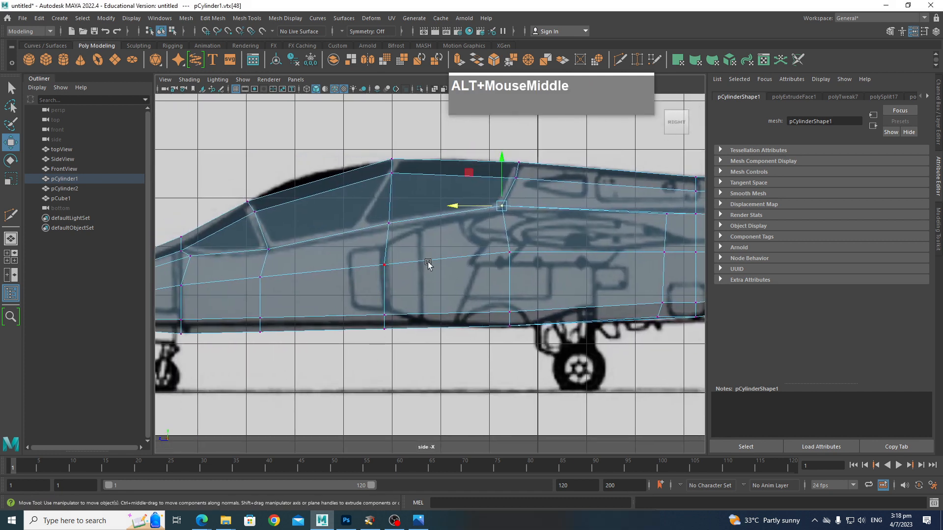
{"action": "key", "text": "space"}
{"action": "left_click_drag", "start_coordinate": [433, 278], "coordinate": [432, 255]}
{"action": "left_click_drag", "start_coordinate": [432, 256], "coordinate": [467, 266], "text": "alt"}
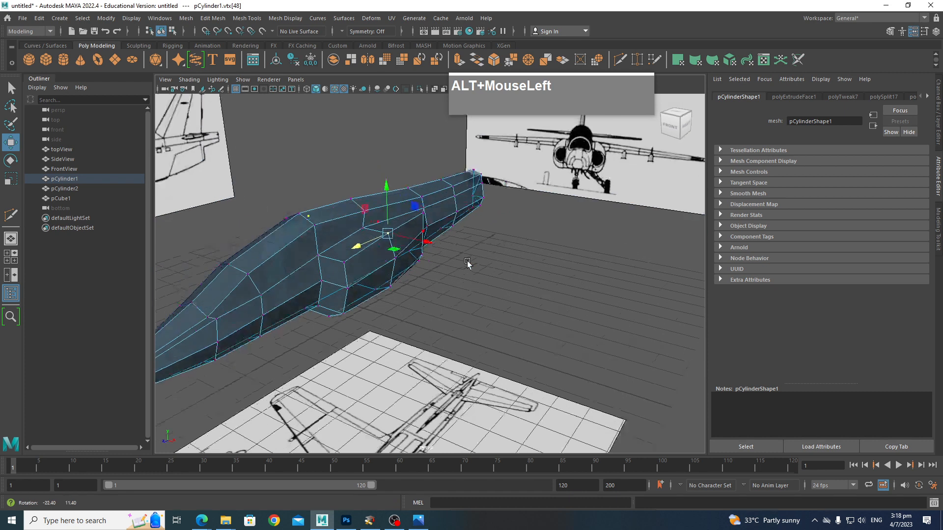
{"action": "scroll", "coordinate": [417, 298], "scroll_direction": "up", "scroll_amount": 3}
{"action": "middle_click_drag", "start_coordinate": [417, 299], "coordinate": [501, 278], "text": "alt"}
{"action": "left_click", "coordinate": [449, 245]}
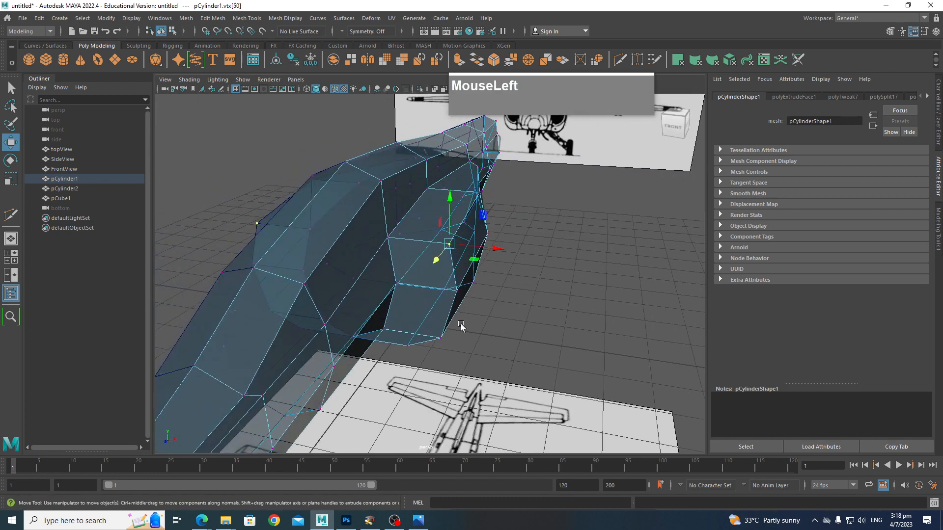
{"action": "left_click_drag", "start_coordinate": [449, 211], "coordinate": [448, 231]}
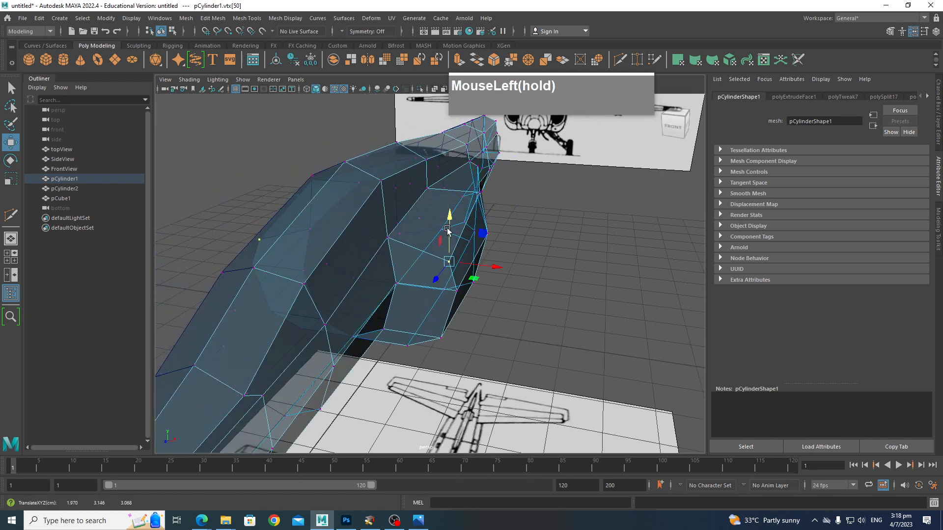
{"action": "key", "text": "space"}
{"action": "left_click_drag", "start_coordinate": [521, 291], "coordinate": [570, 290]}
{"action": "middle_click_drag", "start_coordinate": [405, 270], "coordinate": [448, 280], "text": "alt"}
{"action": "scroll", "coordinate": [448, 281], "scroll_direction": "up", "scroll_amount": 3}
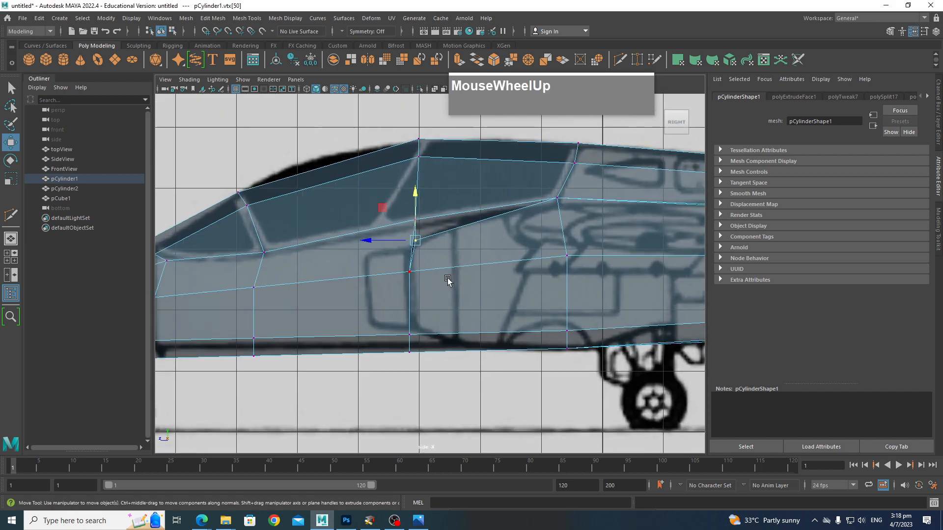
{"action": "left_click_drag", "start_coordinate": [413, 251], "coordinate": [409, 250]}
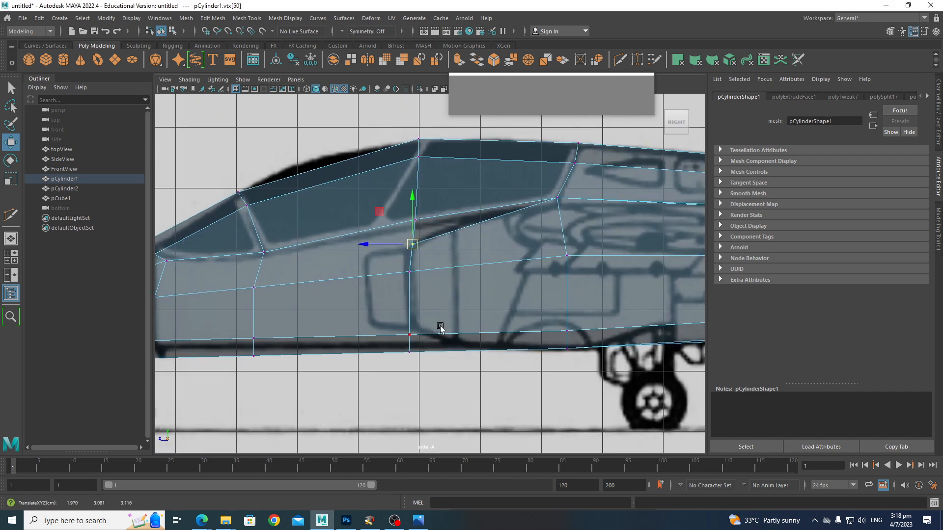
Raise the intake's lower front vertices in the side view so the intake's bottom edge slopes down toward the rear
{"action": "left_click", "coordinate": [414, 336]}
{"action": "mouse_move", "coordinate": [414, 339]}
{"action": "left_mouse_down"}
{"action": "mouse_move", "coordinate": [416, 325]}
{"action": "mouse_move", "coordinate": [412, 354]}
{"action": "mouse_move", "coordinate": [420, 340]}
{"action": "left_mouse_up"}
{"action": "left_click", "coordinate": [411, 357]}
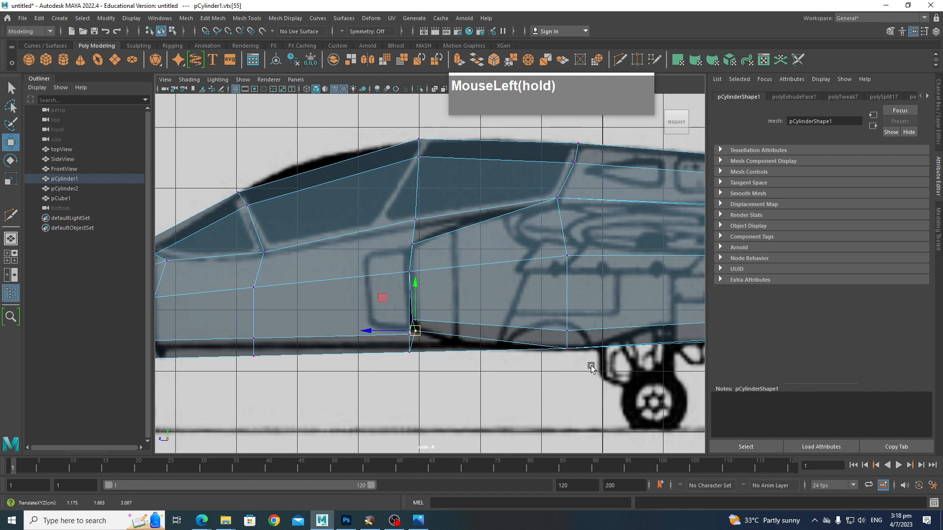
{"action": "left_click_drag", "start_coordinate": [530, 340], "coordinate": [484, 346]}
{"action": "left_click", "coordinate": [567, 256]}
{"action": "left_click_drag", "start_coordinate": [529, 257], "coordinate": [537, 339]}
Reposition the intake's upper and outermost vertices in the front view to round its outline along the front reference
{"action": "key", "text": "space"}
{"action": "key", "text": "space"}
{"action": "middle_click_drag", "start_coordinate": [537, 339], "coordinate": [514, 359], "text": "alt"}
{"action": "left_click", "coordinate": [526, 224]}
{"action": "left_click_drag", "start_coordinate": [526, 224], "coordinate": [509, 256]}
{"action": "left_click_drag", "start_coordinate": [564, 327], "coordinate": [530, 334]}
{"action": "left_click", "coordinate": [544, 329]}
{"action": "left_click_drag", "start_coordinate": [523, 291], "coordinate": [511, 294]}
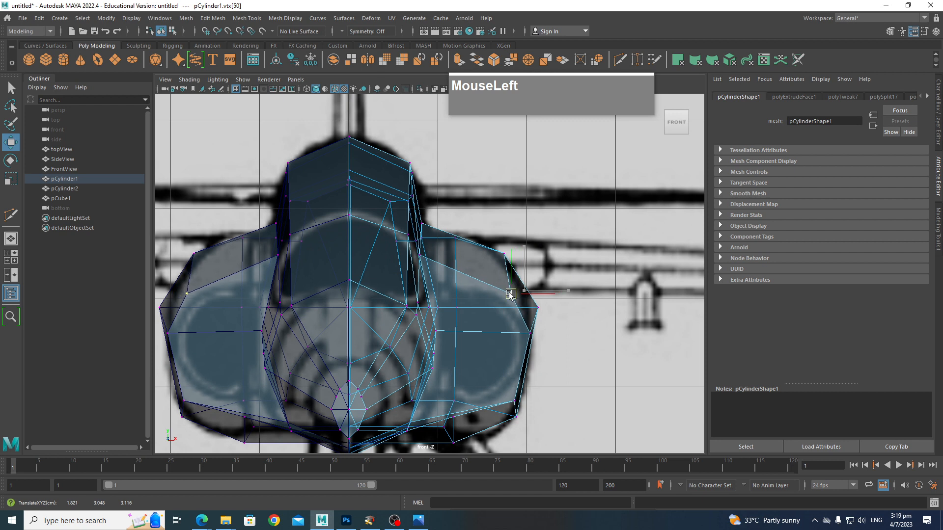
{"action": "left_click", "coordinate": [543, 312]}
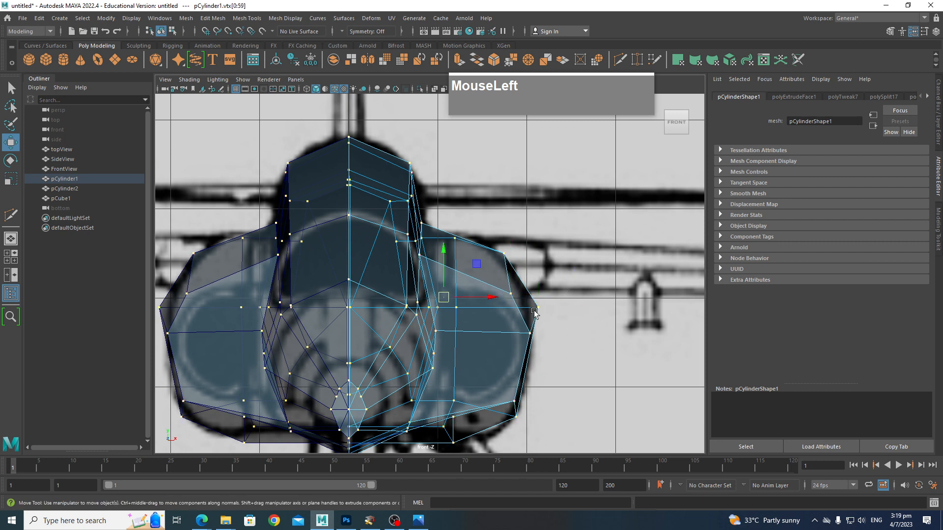
{"action": "left_click_drag", "start_coordinate": [543, 316], "coordinate": [536, 312]}
Adjust the intake's lower vertices in the front view to follow the reference's rounded bottom outline
{"action": "middle_click_drag", "start_coordinate": [526, 419], "coordinate": [533, 364], "text": "alt"}
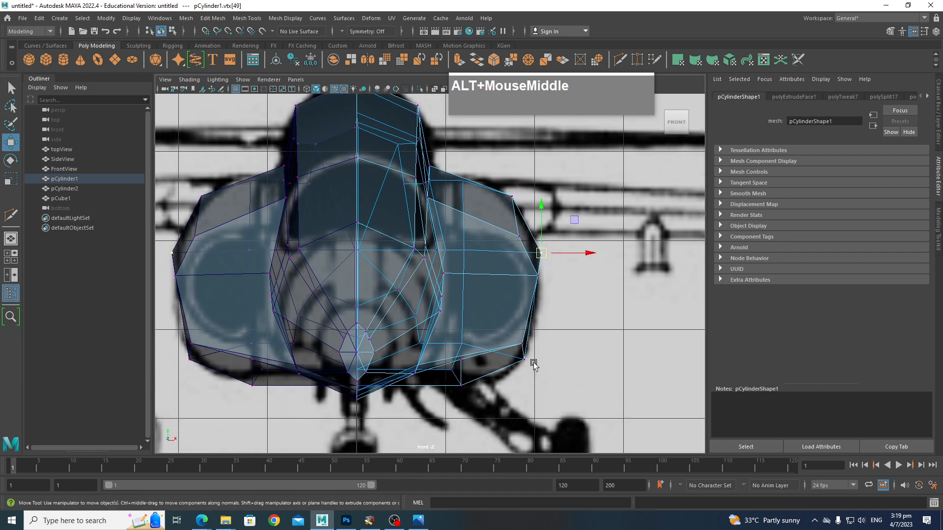
{"action": "left_click", "coordinate": [465, 350]}
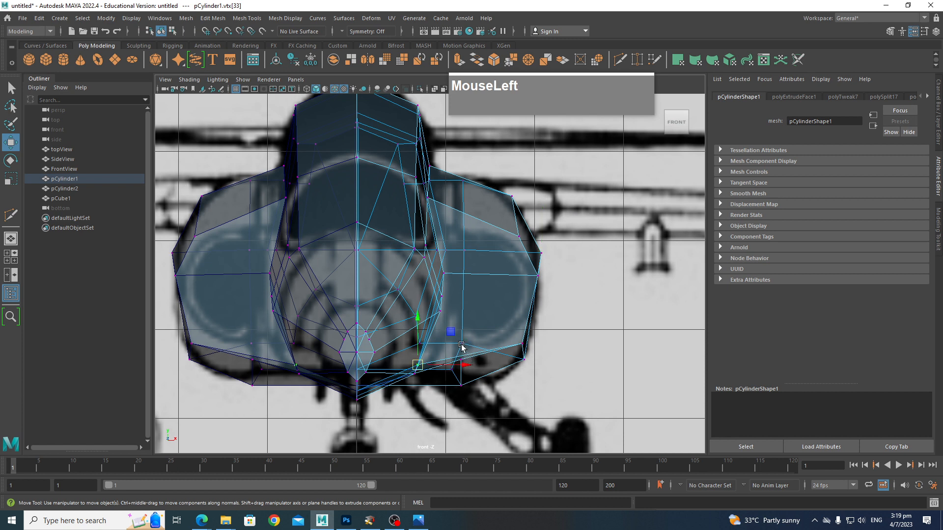
{"action": "left_click_drag", "start_coordinate": [471, 352], "coordinate": [461, 358]}
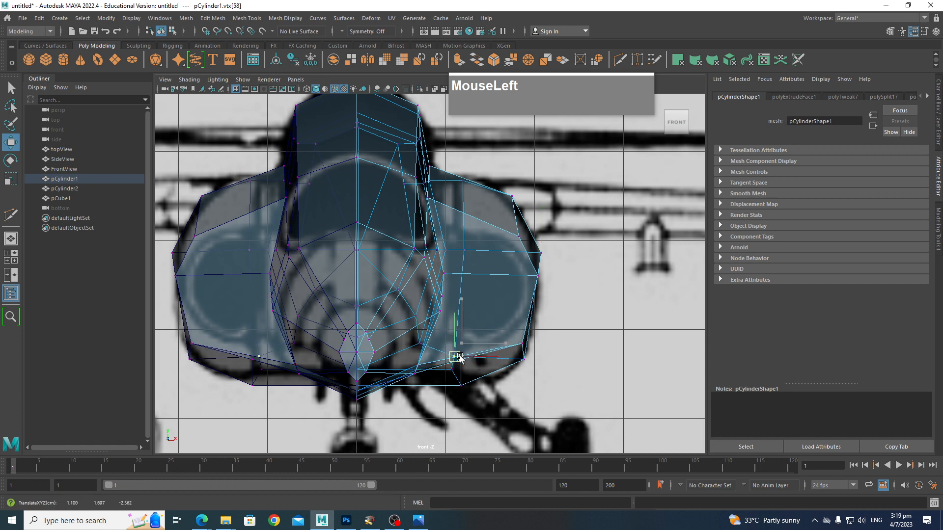
{"action": "left_click_drag", "start_coordinate": [478, 405], "coordinate": [451, 380]}
{"action": "left_click_drag", "start_coordinate": [461, 387], "coordinate": [453, 381]}
{"action": "mouse_move", "coordinate": [536, 382]}
{"action": "left_mouse_down"}
{"action": "mouse_move", "coordinate": [513, 358]}
{"action": "mouse_move", "coordinate": [526, 350]}
{"action": "left_mouse_up"}
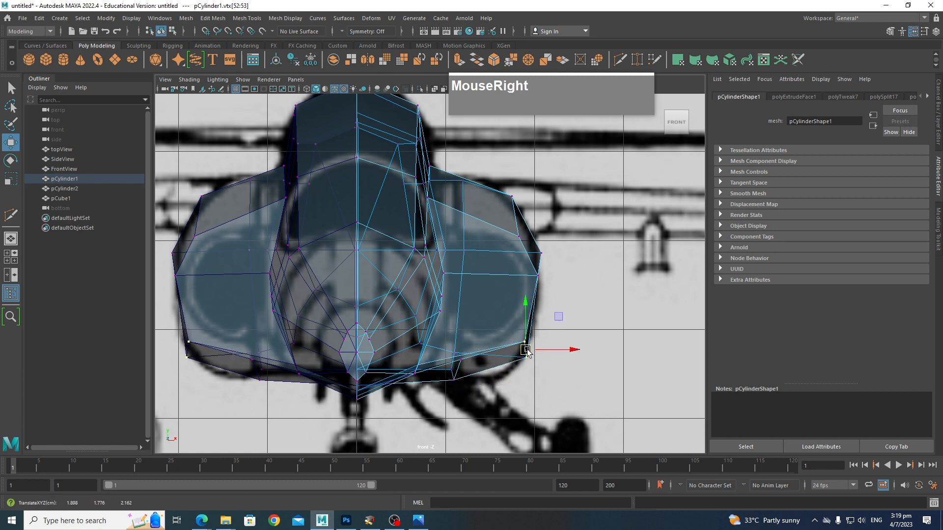
Examine the intake's underside and its lower front vertices from below in the perspective view
{"action": "key", "text": "space"}
{"action": "left_click_drag", "start_coordinate": [586, 315], "coordinate": [591, 284]}
{"action": "scroll", "coordinate": [551, 323], "scroll_direction": "down", "scroll_amount": 2, "text": "alt"}
{"action": "left_click_drag", "start_coordinate": [551, 322], "coordinate": [511, 289], "text": "alt"}
{"action": "left_click", "coordinate": [466, 240]}
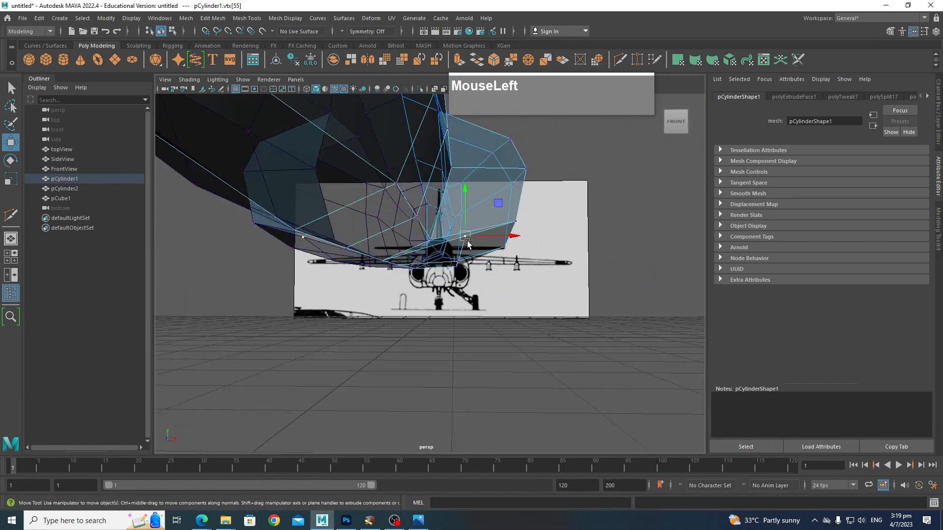
{"action": "left_click_drag", "start_coordinate": [467, 210], "coordinate": [473, 282], "text": "alt"}
{"action": "scroll", "coordinate": [476, 292], "scroll_direction": "up", "scroll_amount": 3}
{"action": "middle_click_drag", "start_coordinate": [480, 300], "coordinate": [483, 349], "text": "alt"}
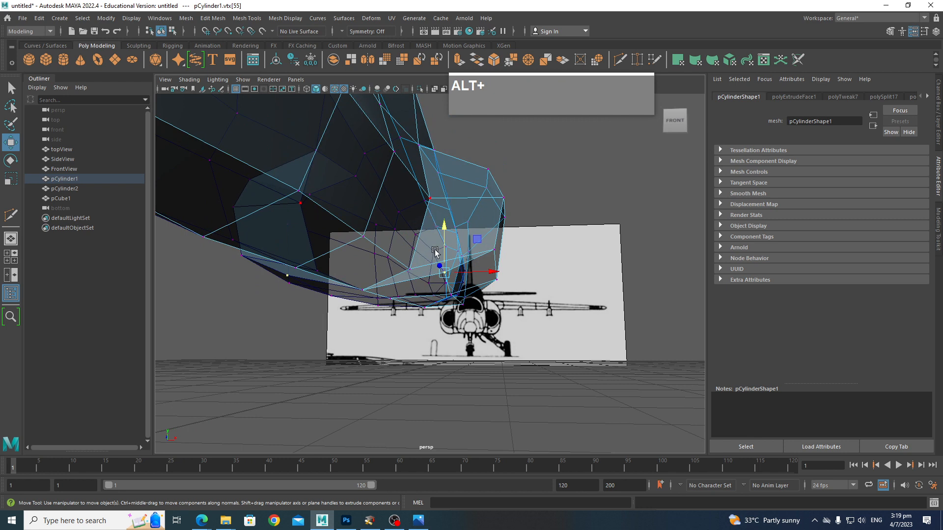
{"action": "left_click_drag", "start_coordinate": [488, 324], "coordinate": [435, 203], "text": "alt"}
{"action": "scroll", "coordinate": [452, 238], "scroll_direction": "down", "scroll_amount": 2}
{"action": "left_click_drag", "start_coordinate": [452, 239], "coordinate": [505, 289], "text": "alt"}
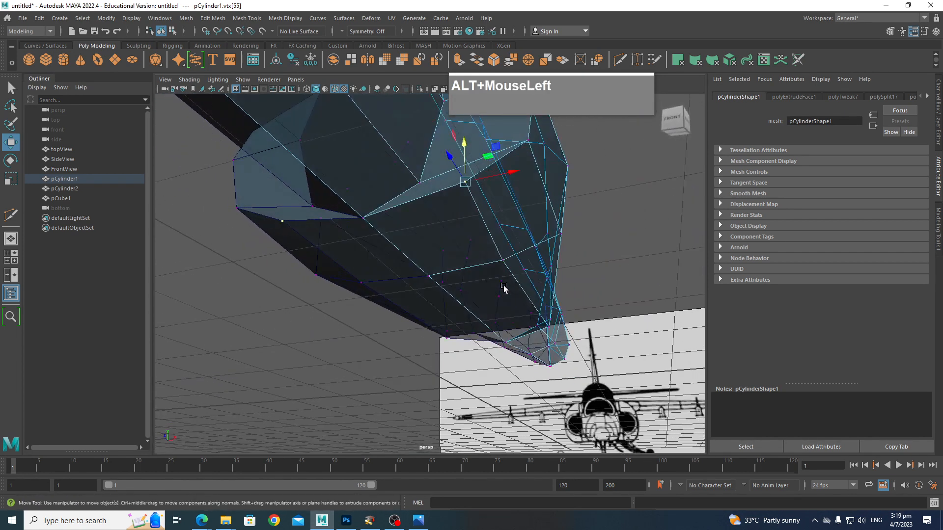
Multi-Cut a new edge along the intake's underside, from the inner front vertex back to the rear fuselage vertex
{"action": "right_click", "coordinate": [433, 228], "text": "shift"}
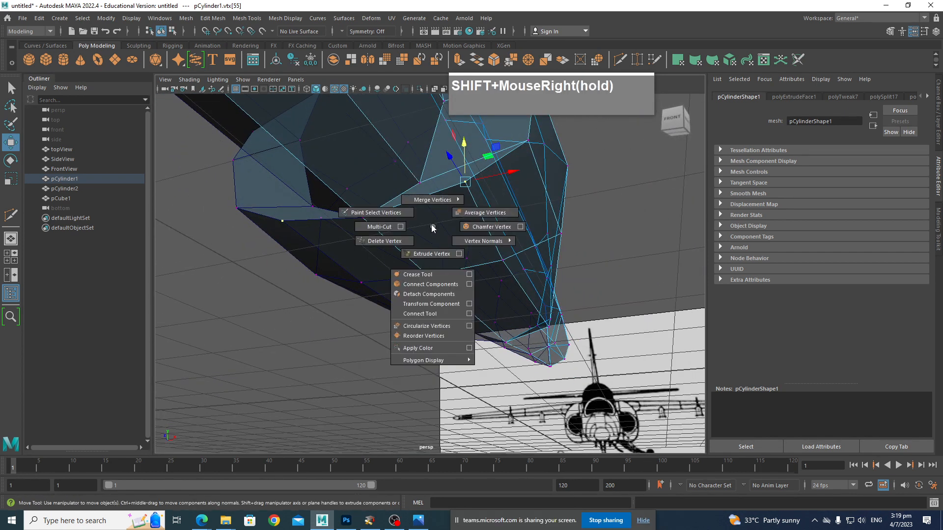
{"action": "left_click", "coordinate": [379, 227]}
{"action": "left_click", "coordinate": [420, 184]}
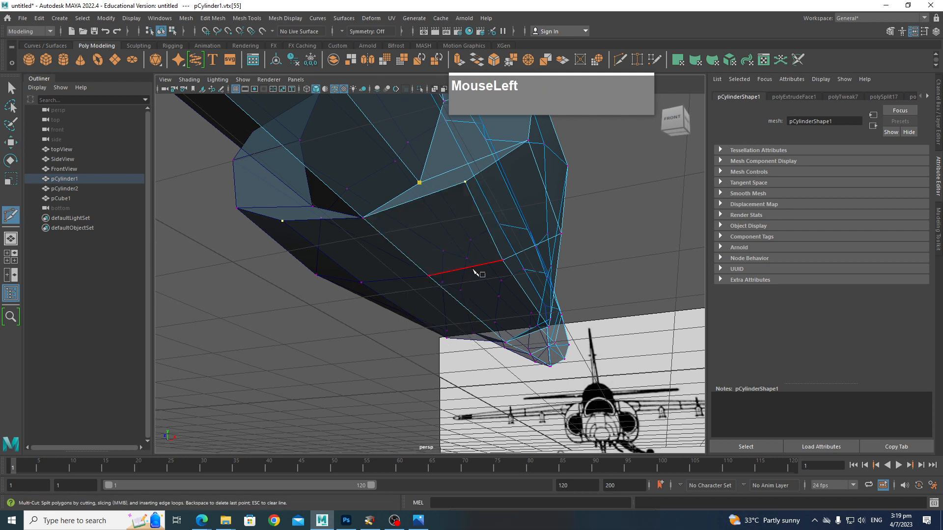
{"action": "left_click_drag", "start_coordinate": [532, 309], "coordinate": [423, 251], "text": "alt"}
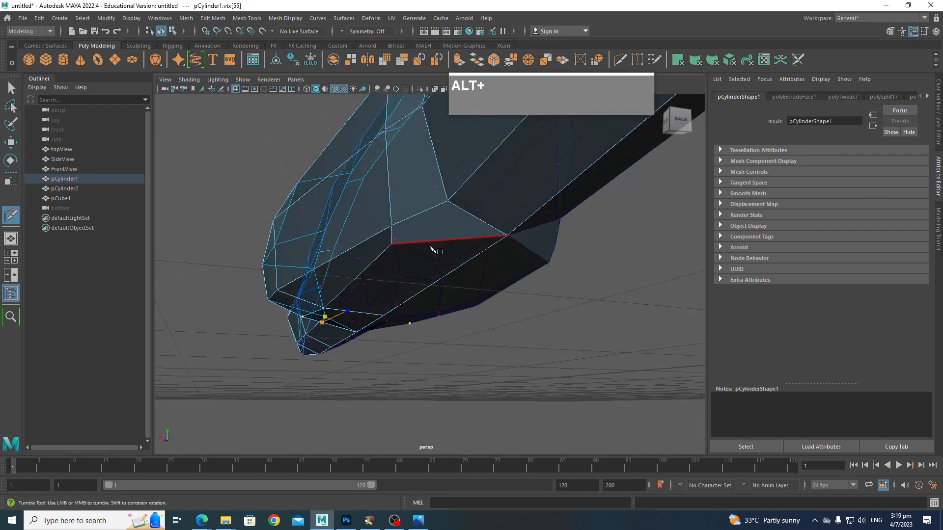
{"action": "left_click", "coordinate": [431, 242]}
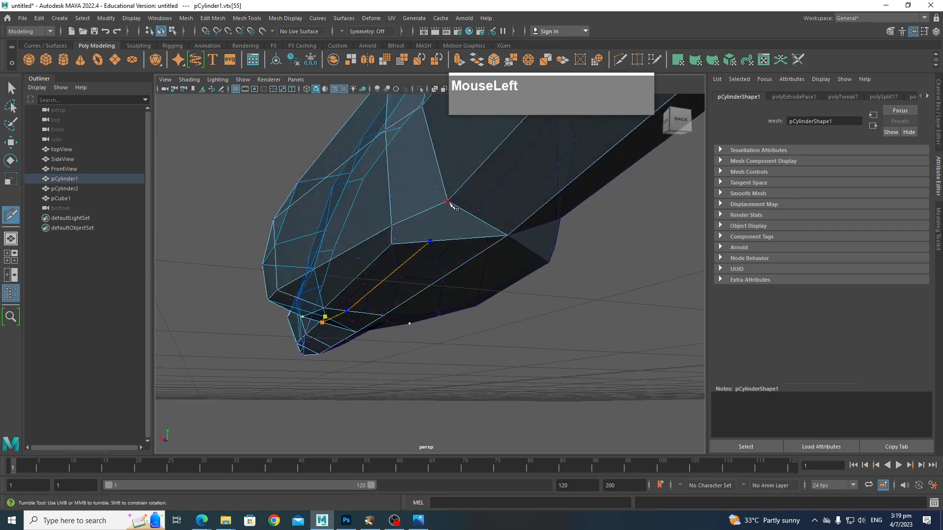
{"action": "key", "text": "Return"}
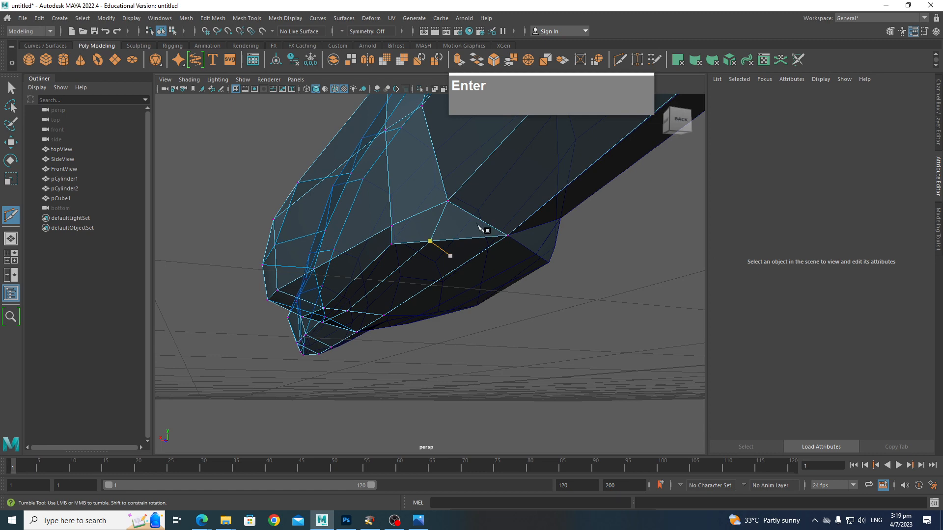
Examine the fuselage and intake from the front and side after the underside cut
{"action": "left_click_drag", "start_coordinate": [466, 300], "coordinate": [563, 315], "text": "alt"}
{"action": "middle_click_drag", "start_coordinate": [563, 316], "coordinate": [532, 347], "text": "alt"}
{"action": "left_click_drag", "start_coordinate": [532, 347], "coordinate": [483, 313], "text": "alt"}
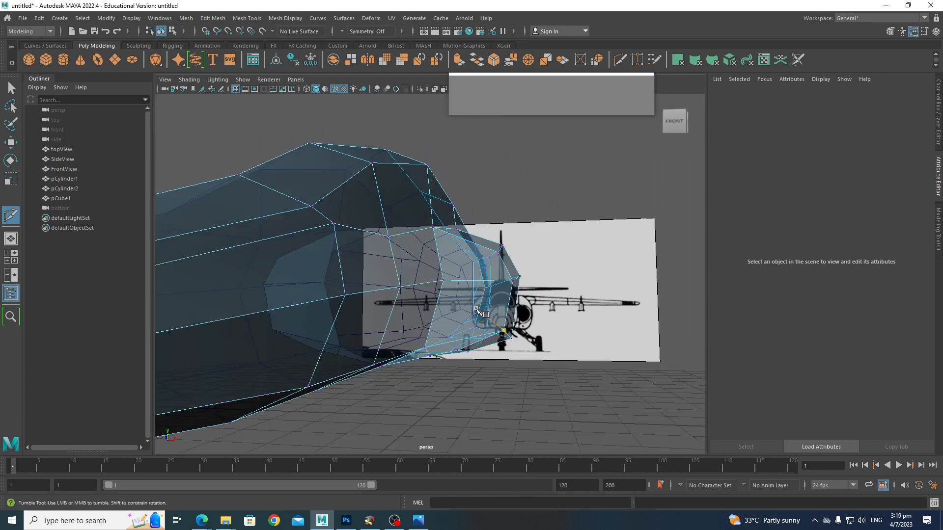
{"action": "left_click_drag", "start_coordinate": [477, 311], "coordinate": [474, 321], "text": "alt"}
{"action": "middle_click_drag", "start_coordinate": [474, 321], "coordinate": [506, 329], "text": "alt"}
{"action": "scroll", "coordinate": [499, 347], "scroll_direction": "down", "scroll_amount": 3, "text": "alt"}
{"action": "scroll", "coordinate": [501, 348], "scroll_direction": "up", "scroll_amount": 3}
Extrude the intake's two front faces with an offset of 0.2 and shift the inset slightly outward
{"action": "right_click", "coordinate": [402, 250]}
{"action": "right_click_drag", "start_coordinate": [405, 304], "coordinate": [399, 276]}
{"action": "left_click", "coordinate": [399, 287]}
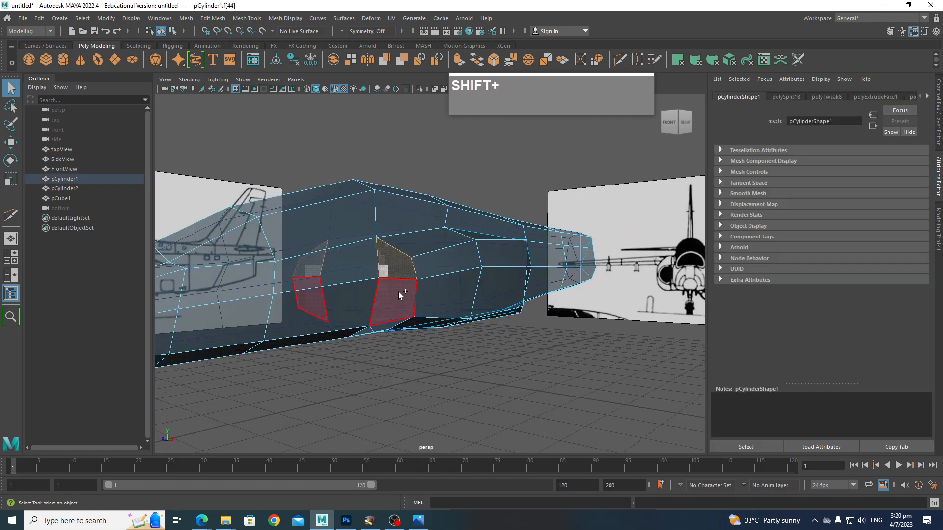
{"action": "left_click", "coordinate": [308, 293], "text": "shift"}
{"action": "left_click_drag", "start_coordinate": [449, 320], "coordinate": [537, 359], "text": "alt"}
{"action": "key", "text": "space"}
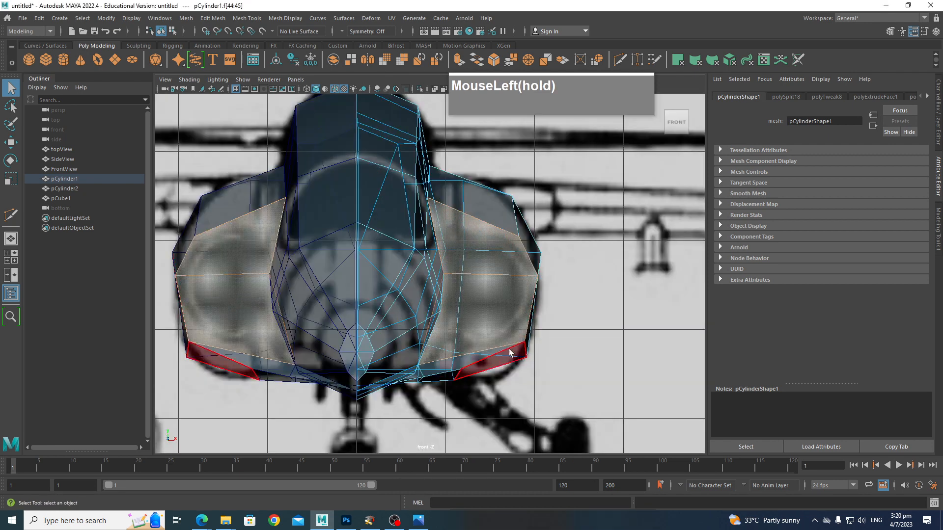
{"action": "middle_click_drag", "start_coordinate": [484, 295], "coordinate": [476, 275], "text": "alt"}
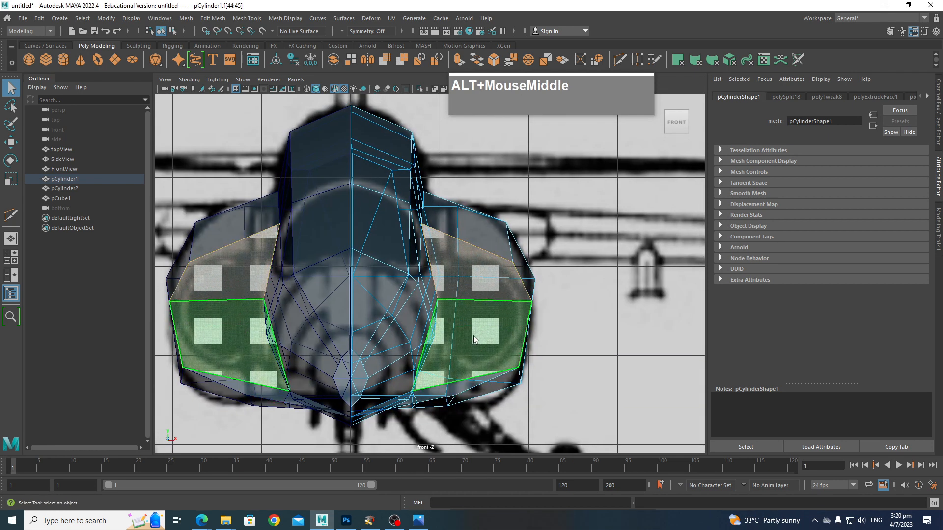
{"action": "right_click_drag", "start_coordinate": [493, 320], "coordinate": [490, 323], "text": "shift"}
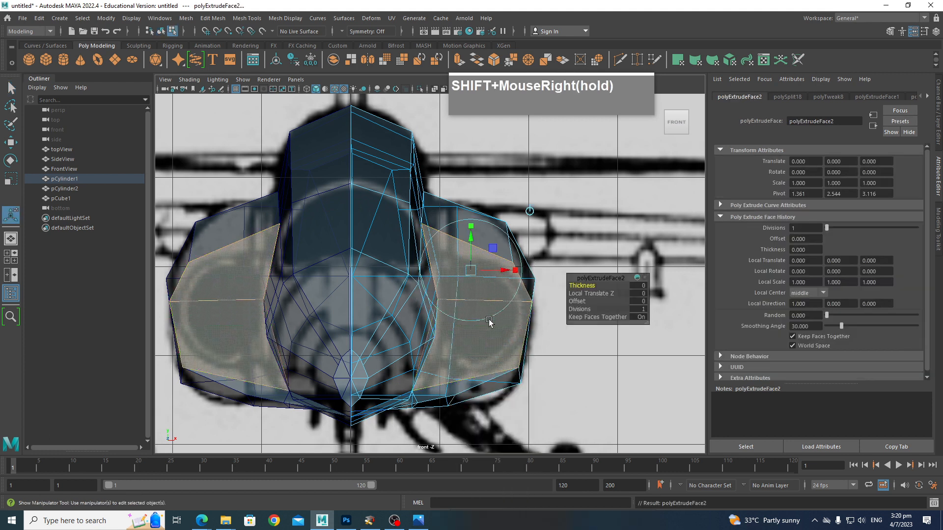
{"action": "left_click_drag", "start_coordinate": [579, 302], "coordinate": [583, 304]}
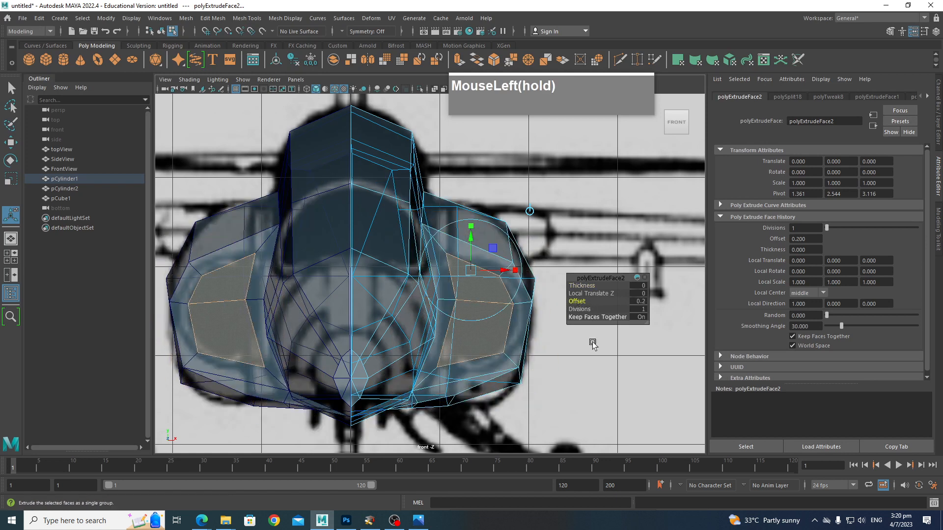
{"action": "left_click_drag", "start_coordinate": [604, 383], "coordinate": [608, 383]}
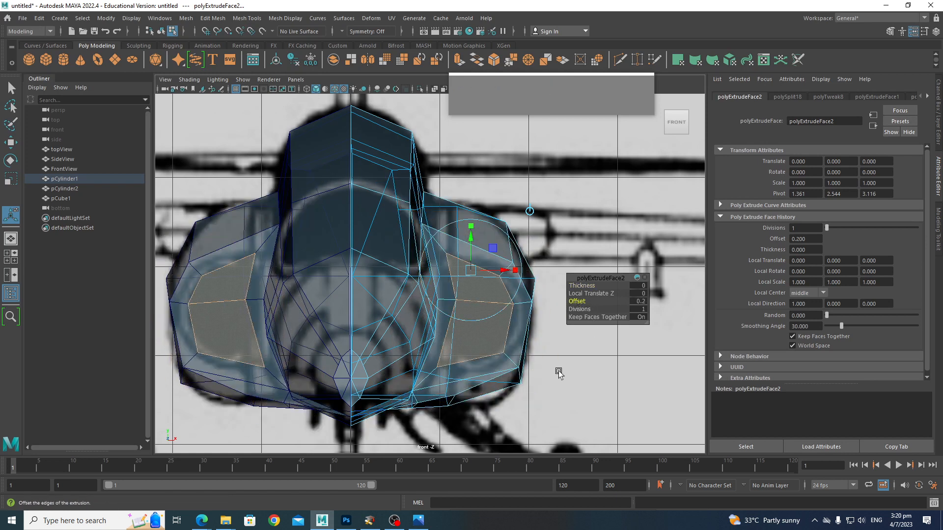
{"action": "left_click_drag", "start_coordinate": [514, 271], "coordinate": [523, 270]}
Move the inset's upper and lower outer vertices in the front view to fit the round intake opening in the reference
{"action": "right_click_drag", "start_coordinate": [464, 249], "coordinate": [464, 308]}
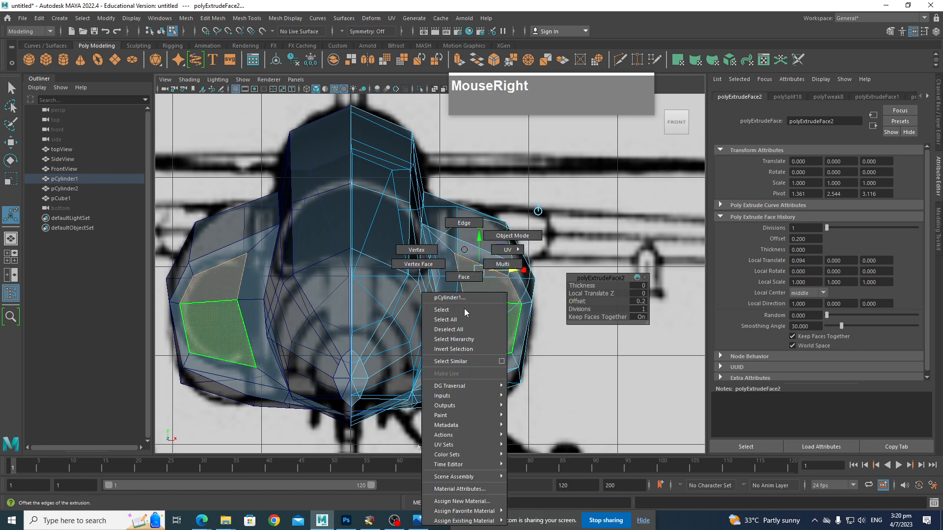
{"action": "right_click_drag", "start_coordinate": [436, 269], "coordinate": [436, 269]}
{"action": "left_click_drag", "start_coordinate": [453, 296], "coordinate": [450, 305]}
{"action": "key", "text": "w"}
{"action": "left_click_drag", "start_coordinate": [466, 263], "coordinate": [504, 263]}
{"action": "left_click_drag", "start_coordinate": [521, 371], "coordinate": [515, 364]}
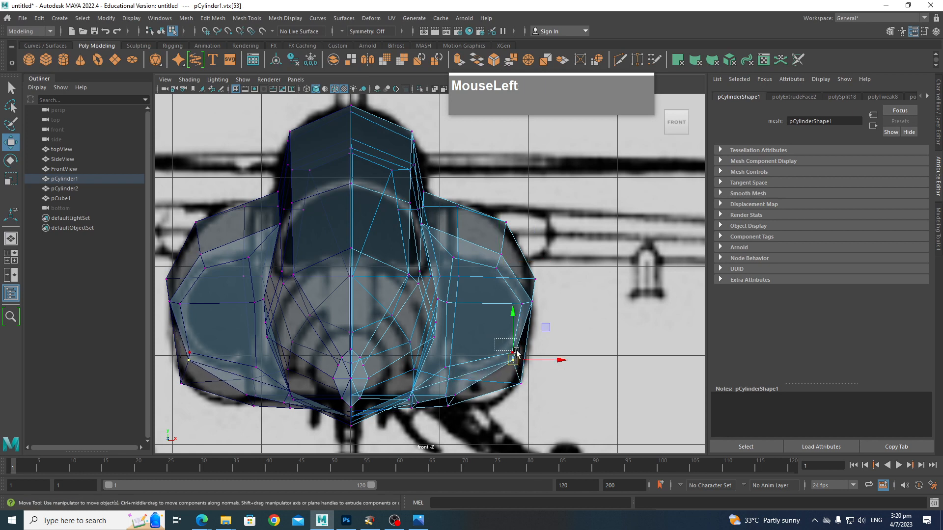
{"action": "left_click", "coordinate": [505, 350]}
{"action": "left_click_drag", "start_coordinate": [508, 359], "coordinate": [511, 358]}
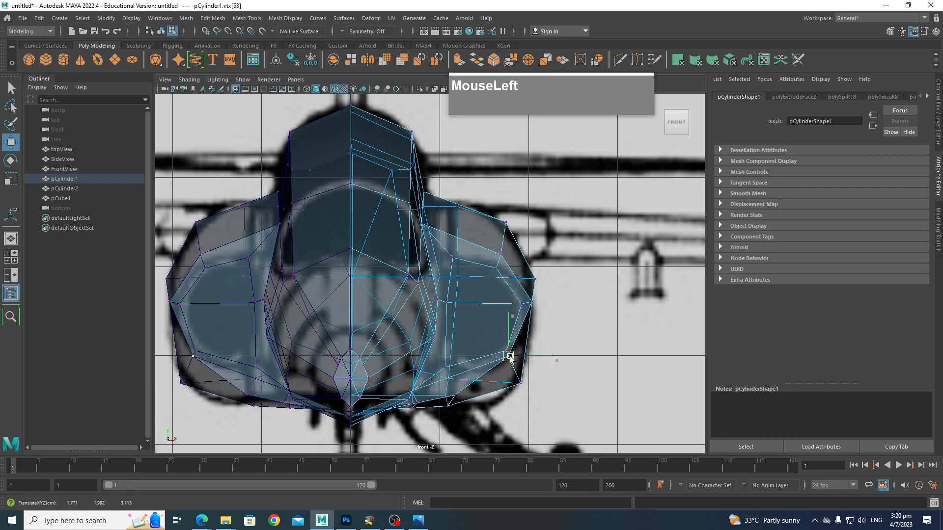
Adjust the inset's inner-side vertices in the front view to even out the intake's rim
{"action": "scroll", "coordinate": [457, 388], "scroll_direction": "up", "scroll_amount": 4, "text": "alt"}
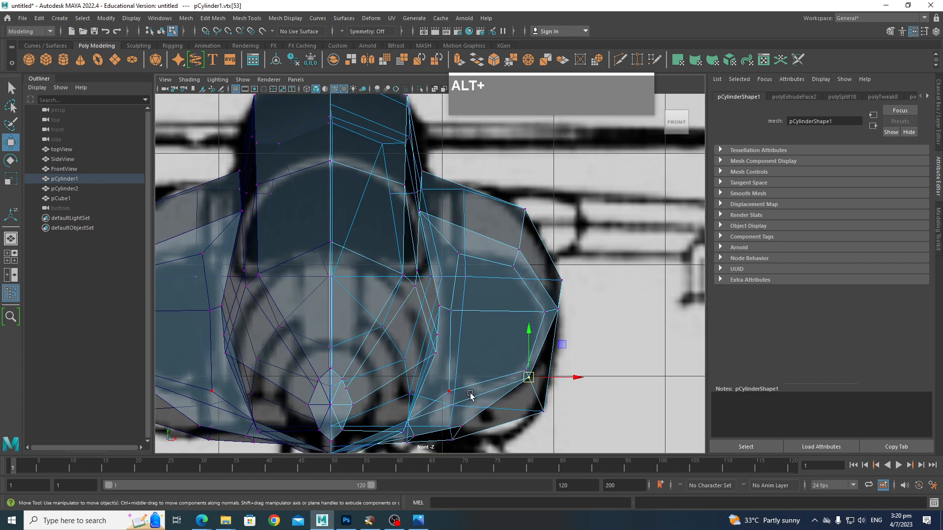
{"action": "middle_click_drag", "start_coordinate": [465, 358], "coordinate": [438, 320], "text": "alt"}
{"action": "left_click", "coordinate": [406, 262]}
{"action": "left_click_drag", "start_coordinate": [406, 263], "coordinate": [411, 271]}
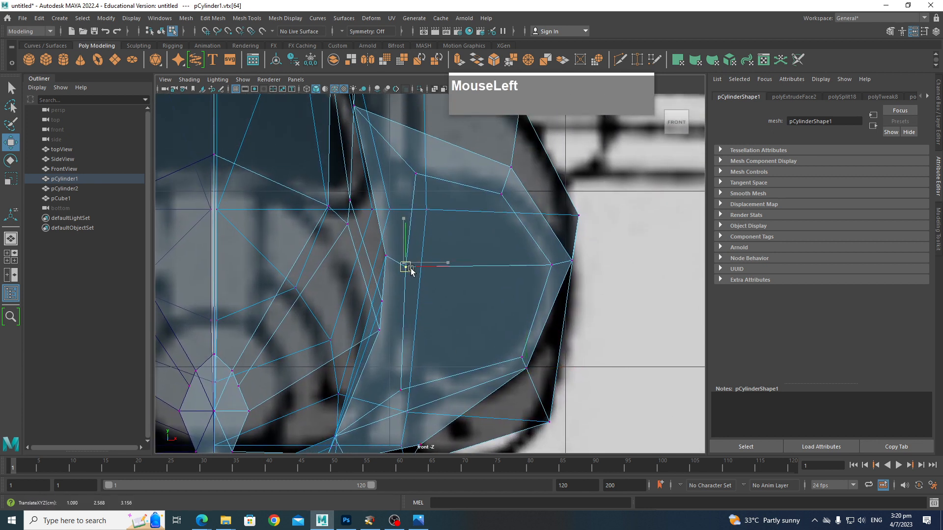
{"action": "left_click", "coordinate": [421, 185]}
Extrude the intake's two inset faces back into the body to hollow out the air intake opening
{"action": "key", "text": "space"}
{"action": "left_click_drag", "start_coordinate": [461, 243], "coordinate": [569, 314]}
{"action": "left_click", "coordinate": [558, 305]}
{"action": "scroll", "coordinate": [556, 319], "scroll_direction": "up", "scroll_amount": 5}
{"action": "scroll", "coordinate": [570, 310], "scroll_direction": "up", "scroll_amount": 3}
{"action": "right_click_drag", "start_coordinate": [441, 250], "coordinate": [435, 315]}
{"action": "left_click", "coordinate": [445, 253]}
{"action": "left_click", "coordinate": [434, 296], "text": "shift"}
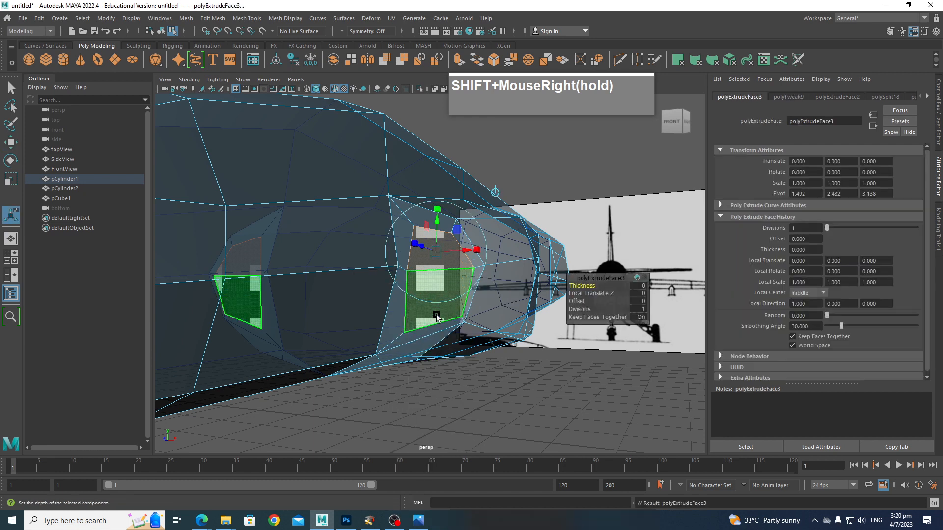
{"action": "left_click_drag", "start_coordinate": [492, 302], "coordinate": [470, 320], "text": "alt"}
{"action": "left_click_drag", "start_coordinate": [470, 320], "coordinate": [526, 331], "text": "alt"}
{"action": "left_click_drag", "start_coordinate": [451, 302], "coordinate": [523, 319], "text": "alt"}
{"action": "left_click", "coordinate": [593, 339]}
Examine the hollowed intake and its underside from below
{"action": "middle_click_drag", "start_coordinate": [523, 320], "coordinate": [537, 318], "text": "alt"}
{"action": "mouse_move", "coordinate": [537, 318]}
{"action": "left_mouse_down", "text": "alt"}
{"action": "mouse_move", "coordinate": [545, 330]}
{"action": "mouse_move", "coordinate": [552, 297]}
{"action": "mouse_move", "coordinate": [547, 304]}
{"action": "left_mouse_up", "text": "alt"}
{"action": "scroll", "coordinate": [546, 305], "scroll_direction": "up", "scroll_amount": 3}
{"action": "middle_click_drag", "start_coordinate": [544, 315], "coordinate": [538, 326], "text": "alt"}
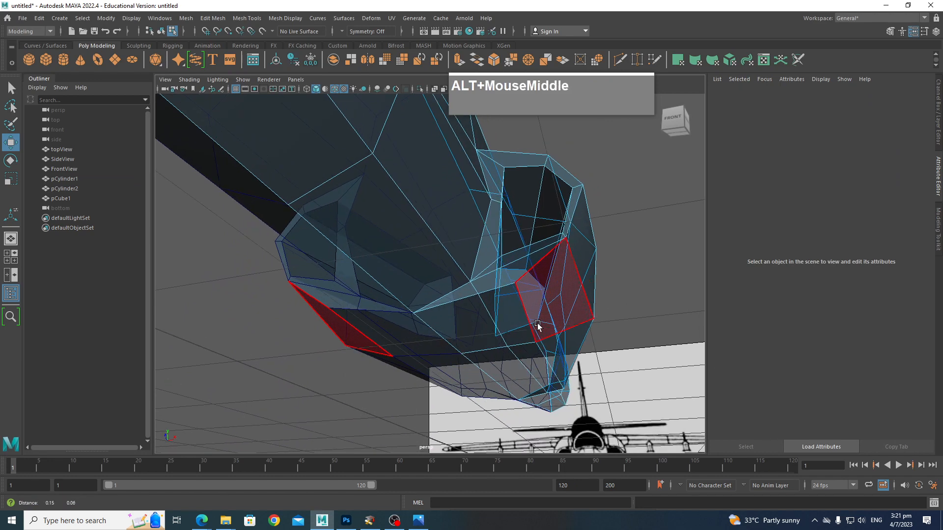
Insert a vertical edge loop around the nose just behind its front end, using Multi-Cut in the side view
{"action": "left_click_drag", "start_coordinate": [539, 331], "coordinate": [470, 362], "text": "alt"}
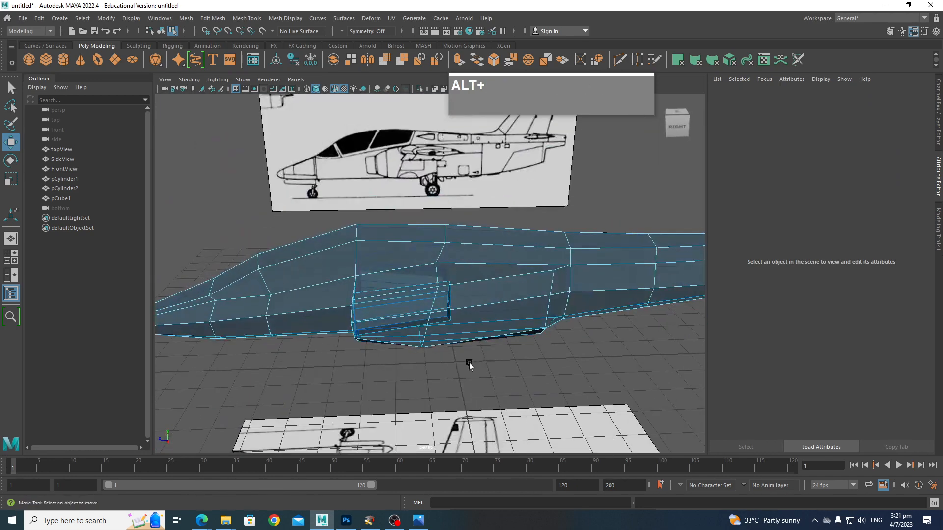
{"action": "scroll", "coordinate": [567, 349], "scroll_direction": "down", "scroll_amount": 3}
{"action": "left_click_drag", "start_coordinate": [568, 349], "coordinate": [593, 354], "text": "alt"}
{"action": "middle_click_drag", "start_coordinate": [593, 353], "coordinate": [693, 280], "text": "alt"}
{"action": "scroll", "coordinate": [375, 369], "scroll_direction": "up", "scroll_amount": 3}
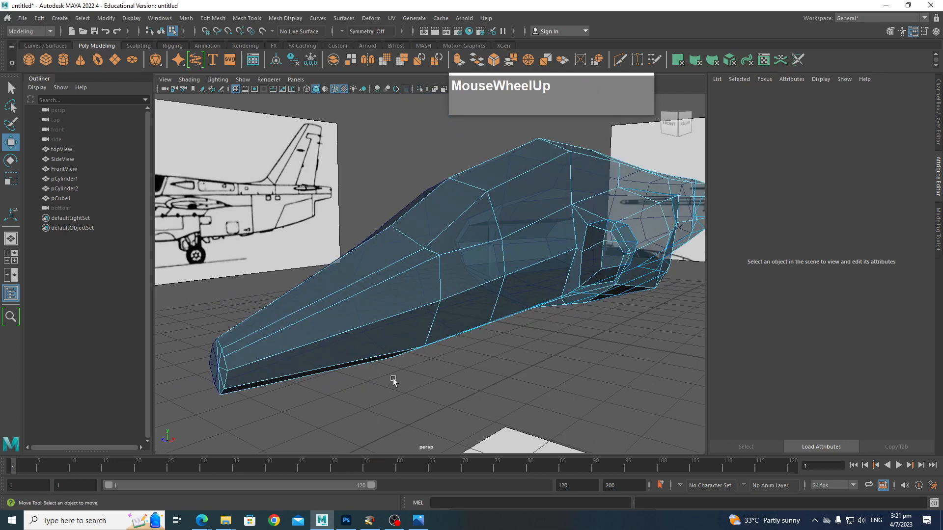
{"action": "key", "text": "space"}
{"action": "left_click", "coordinate": [399, 382]}
{"action": "left_click_drag", "start_coordinate": [460, 377], "coordinate": [465, 378]}
{"action": "middle_click_drag", "start_coordinate": [511, 343], "coordinate": [884, 319], "text": "alt"}
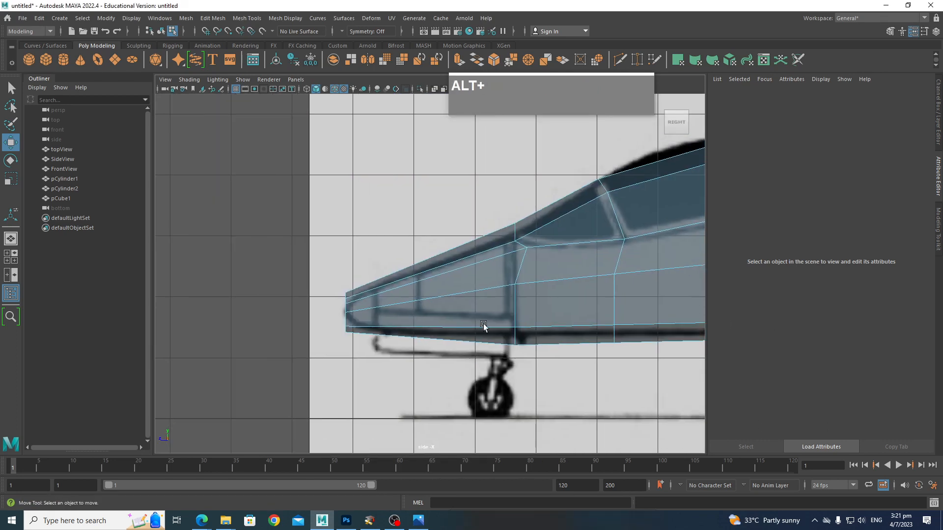
{"action": "scroll", "coordinate": [481, 328], "scroll_direction": "up", "scroll_amount": 3}
{"action": "scroll", "coordinate": [500, 339], "scroll_direction": "up", "scroll_amount": 1}
{"action": "middle_click_drag", "start_coordinate": [368, 386], "coordinate": [416, 360], "text": "alt"}
{"action": "scroll", "coordinate": [498, 343], "scroll_direction": "down", "scroll_amount": 7}
{"action": "scroll", "coordinate": [432, 352], "scroll_direction": "up", "scroll_amount": 3}
{"action": "middle_click_drag", "start_coordinate": [340, 352], "coordinate": [492, 288], "text": "alt"}
{"action": "scroll", "coordinate": [547, 316], "scroll_direction": "up", "scroll_amount": 3}
{"action": "right_click_drag", "start_coordinate": [509, 297], "coordinate": [450, 301], "text": "shift"}
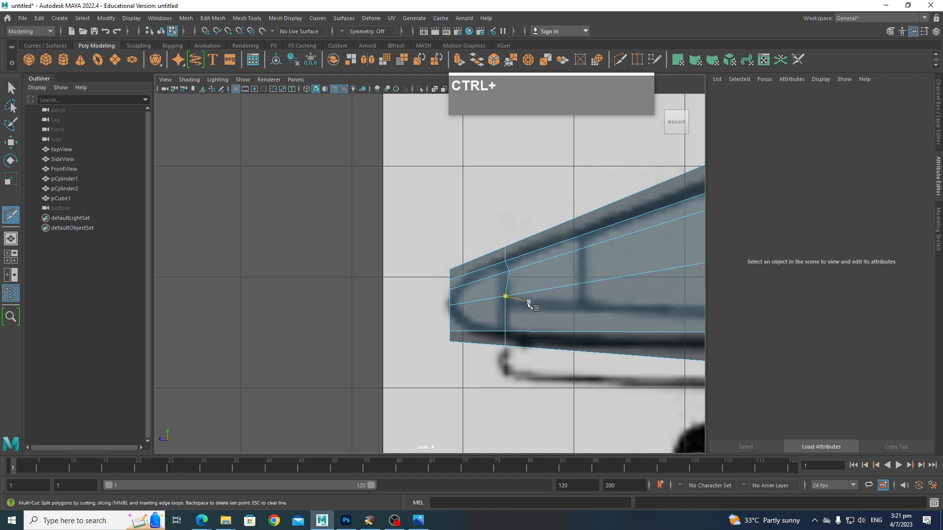
{"action": "key", "text": "q"}
Select the new nose edge loop and scale it flat along the fuselage's length so it stands straight
{"action": "left_click", "coordinate": [511, 283]}
{"action": "right_click_drag", "start_coordinate": [510, 249], "coordinate": [509, 282]}
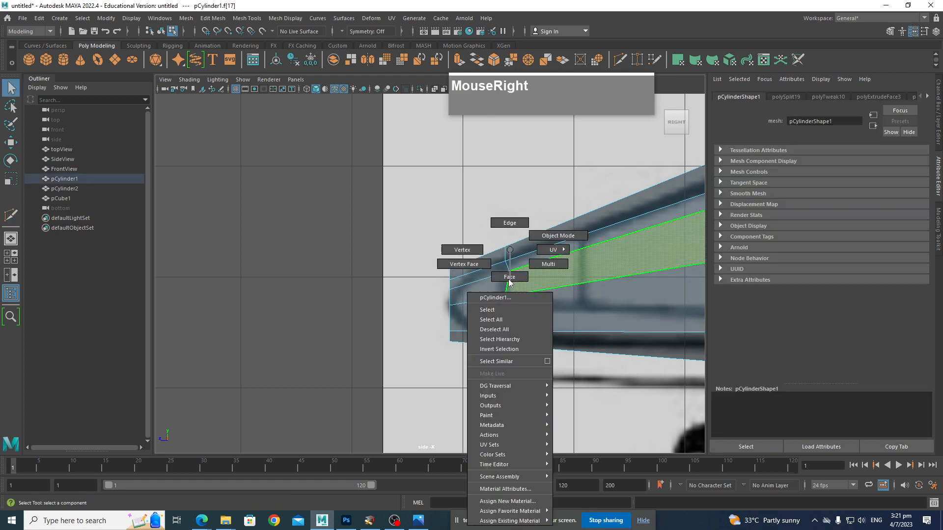
{"action": "right_click_drag", "start_coordinate": [510, 222], "coordinate": [510, 222]}
{"action": "left_click", "coordinate": [512, 288]}
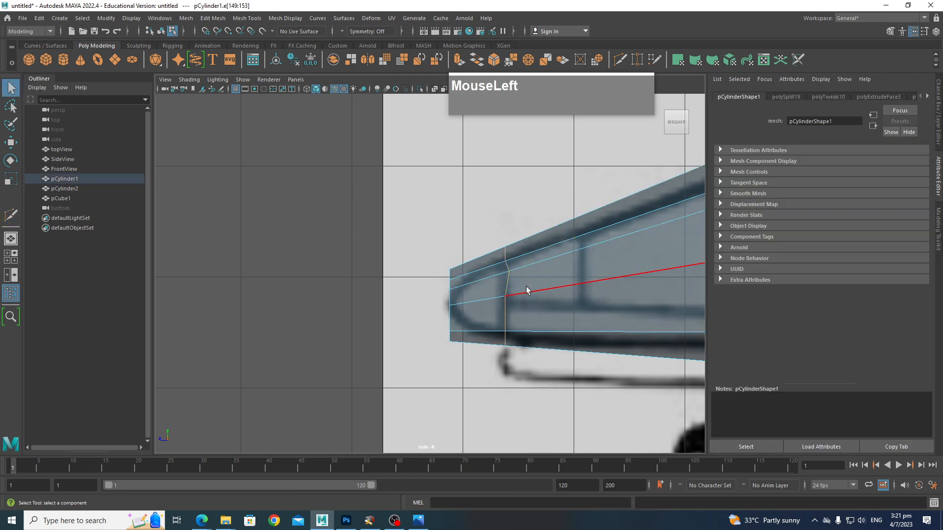
{"action": "key", "text": "r"}
{"action": "left_click_drag", "start_coordinate": [466, 293], "coordinate": [501, 295]}
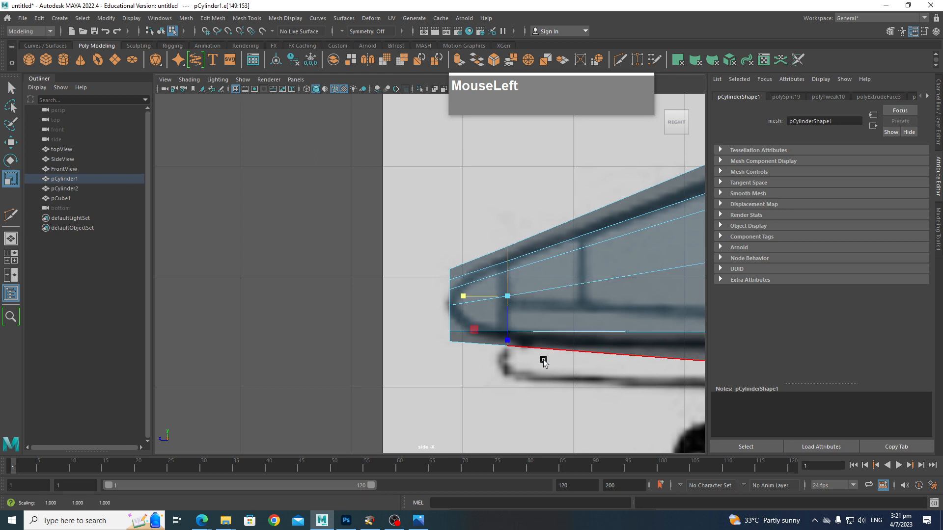
Scale the fuselage's front-end vertices down to taper the nose into a small tip matching the side reference
{"action": "scroll", "coordinate": [499, 303], "scroll_direction": "up", "scroll_amount": 2}
{"action": "right_click_drag", "start_coordinate": [455, 249], "coordinate": [456, 312]}
{"action": "right_click_drag", "start_coordinate": [411, 258], "coordinate": [407, 250]}
{"action": "left_click_drag", "start_coordinate": [445, 315], "coordinate": [484, 375]}
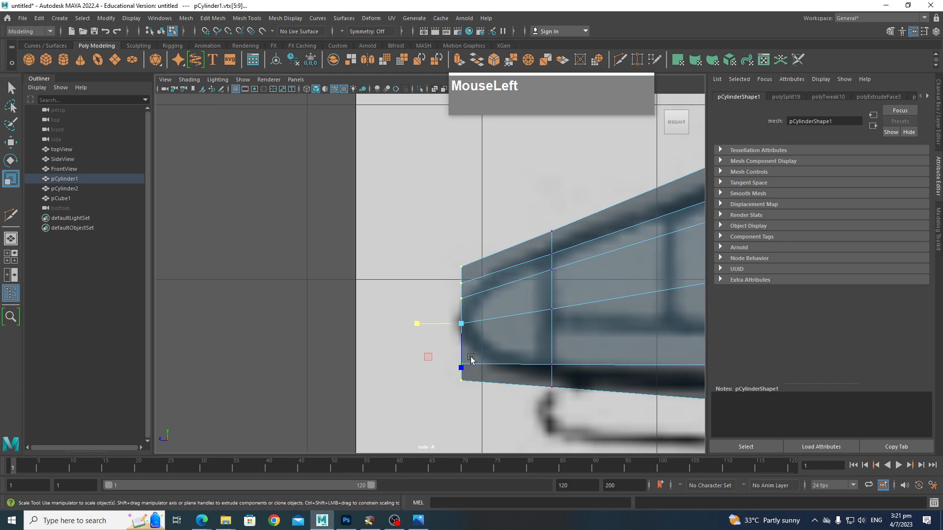
{"action": "left_click_drag", "start_coordinate": [464, 324], "coordinate": [425, 352]}
{"action": "key", "text": "space"}
{"action": "left_click_drag", "start_coordinate": [448, 381], "coordinate": [494, 350]}
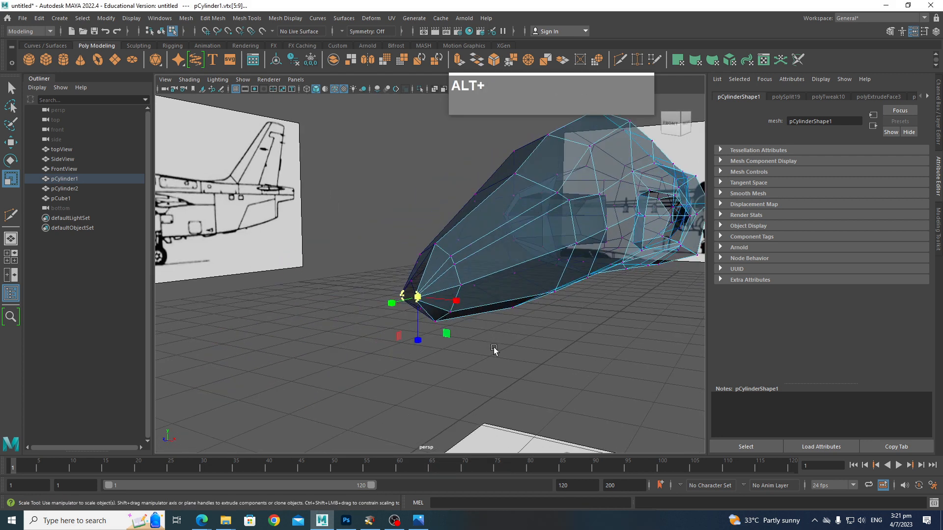
{"action": "key", "text": "alt+w"}
{"action": "left_click_drag", "start_coordinate": [456, 301], "coordinate": [460, 306]}
{"action": "left_click_drag", "start_coordinate": [461, 307], "coordinate": [592, 338], "text": "alt"}
Return to object mode and delete the separate block floating above the fuselage
{"action": "right_click_drag", "start_coordinate": [471, 156], "coordinate": [517, 143]}
{"action": "left_click", "coordinate": [497, 177]}
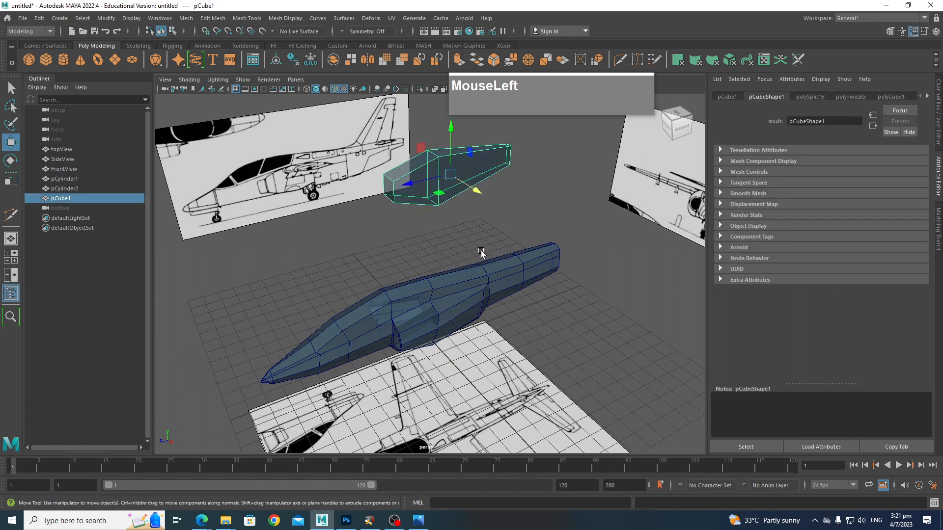
{"action": "key", "text": "Delete"}
Examine the fuselage's side, intake and tail against the reference images from several angles
{"action": "left_click_drag", "start_coordinate": [509, 298], "coordinate": [466, 307], "text": "alt"}
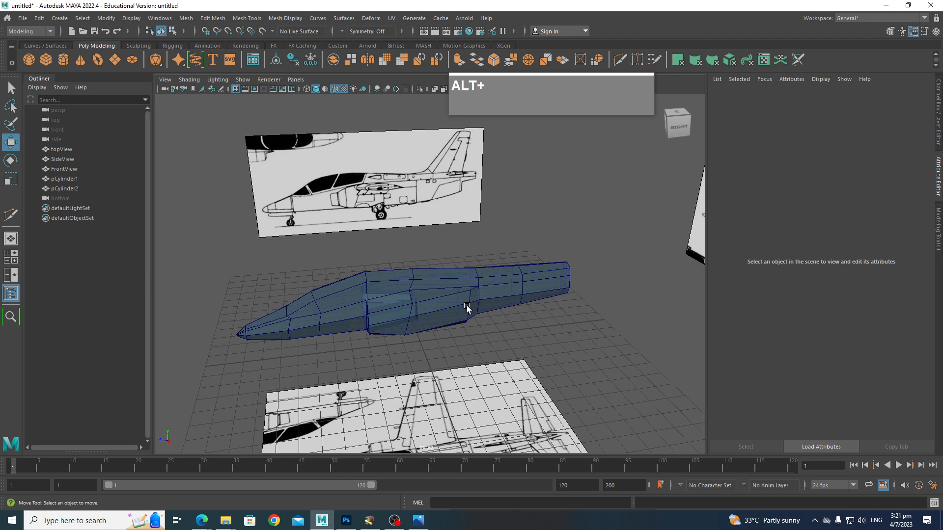
{"action": "scroll", "coordinate": [568, 376], "scroll_direction": "up", "scroll_amount": 6}
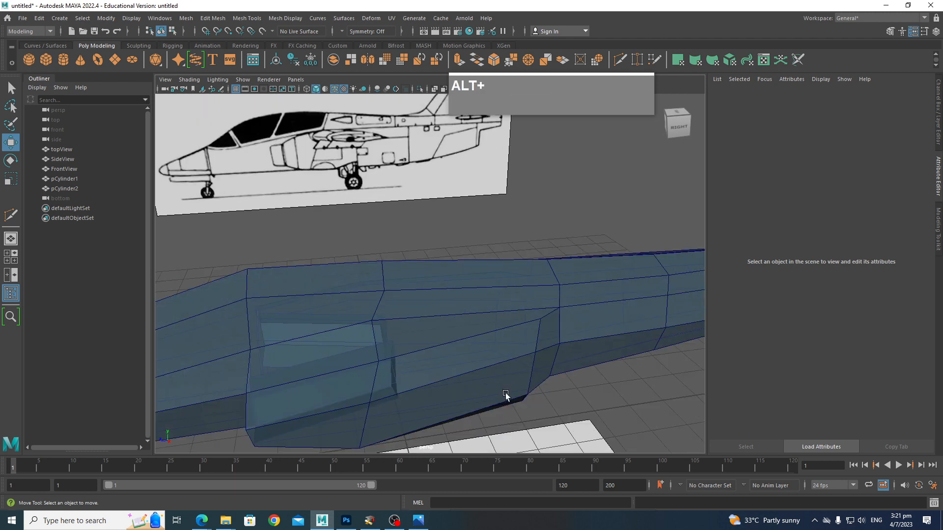
{"action": "left_click_drag", "start_coordinate": [508, 395], "coordinate": [588, 341], "text": "alt"}
{"action": "middle_click_drag", "start_coordinate": [588, 340], "coordinate": [572, 392], "text": "alt"}
{"action": "left_click_drag", "start_coordinate": [573, 388], "coordinate": [542, 383], "text": "alt"}
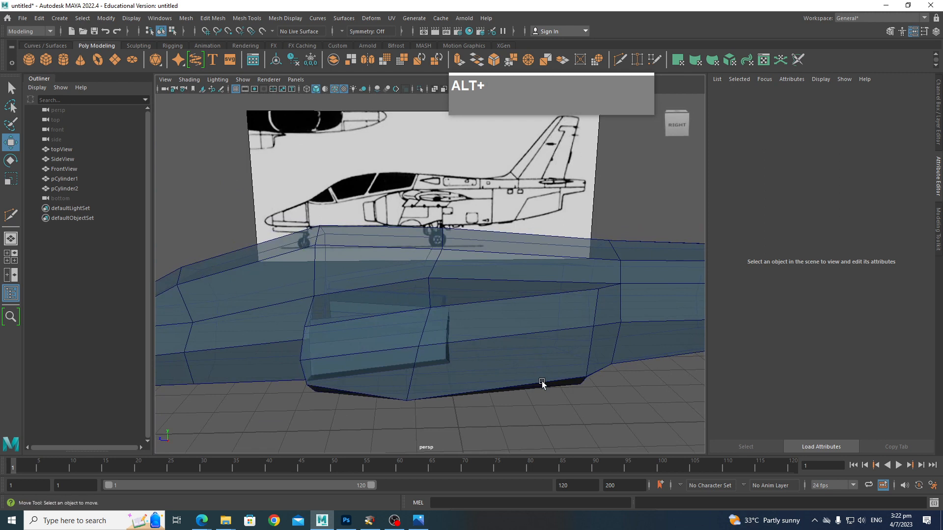
{"action": "left_click_drag", "start_coordinate": [416, 299], "coordinate": [485, 308], "text": "alt"}
{"action": "scroll", "coordinate": [545, 293], "scroll_direction": "down", "scroll_amount": 3}
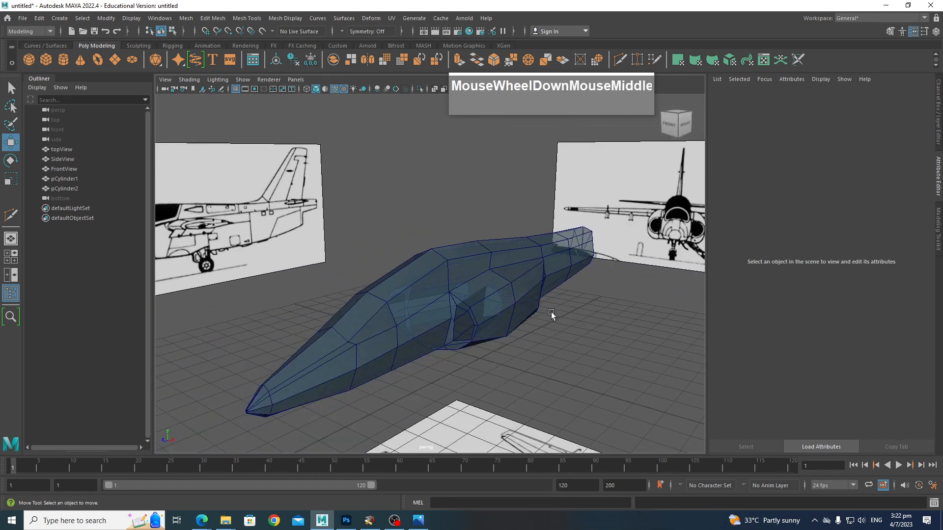
{"action": "middle_click_drag", "start_coordinate": [551, 312], "coordinate": [459, 327]}
{"action": "left_click_drag", "start_coordinate": [517, 332], "coordinate": [505, 335], "text": "alt"}
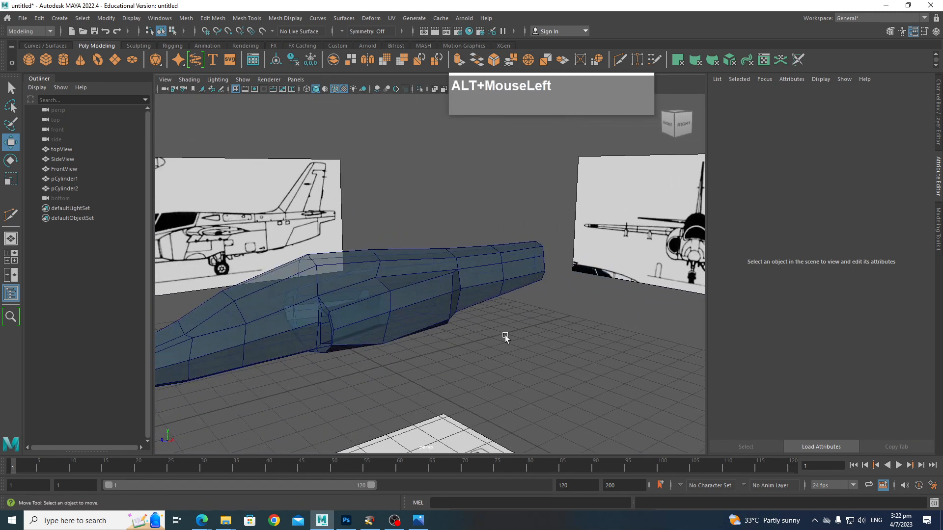
{"action": "scroll", "coordinate": [396, 316], "scroll_direction": "up", "scroll_amount": 3}
{"action": "left_click_drag", "start_coordinate": [397, 316], "coordinate": [417, 307], "text": "alt"}
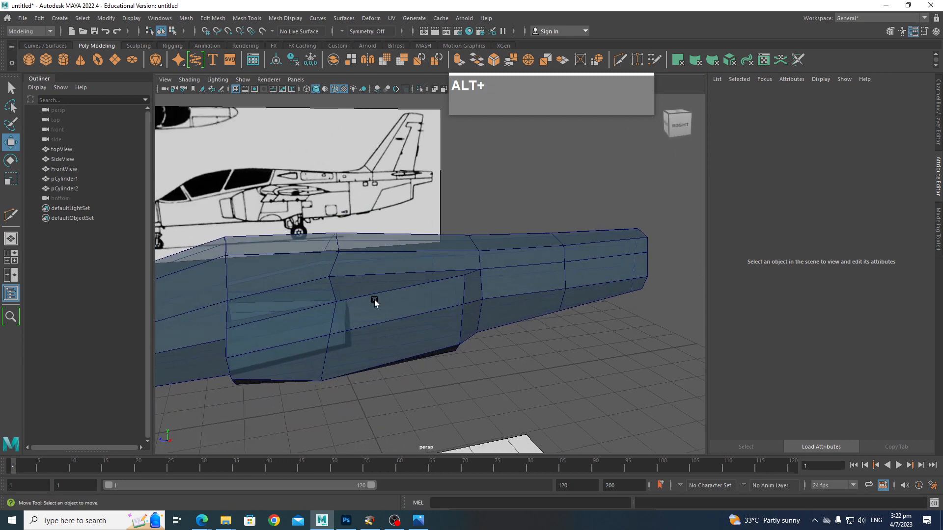
Lower the upper rear vertex of the intake bulge slightly in the side view, below the fuselage's side edge
{"action": "key", "text": "space"}
{"action": "scroll", "coordinate": [537, 320], "scroll_direction": "down", "scroll_amount": 3, "text": "alt"}
{"action": "middle_click_drag", "start_coordinate": [537, 319], "coordinate": [323, 341], "text": "alt"}
{"action": "scroll", "coordinate": [210, 354], "scroll_direction": "up", "scroll_amount": 4, "text": "alt"}
{"action": "scroll", "coordinate": [464, 310], "scroll_direction": "up", "scroll_amount": 4}
{"action": "middle_click_drag", "start_coordinate": [464, 309], "coordinate": [548, 279], "text": "alt"}
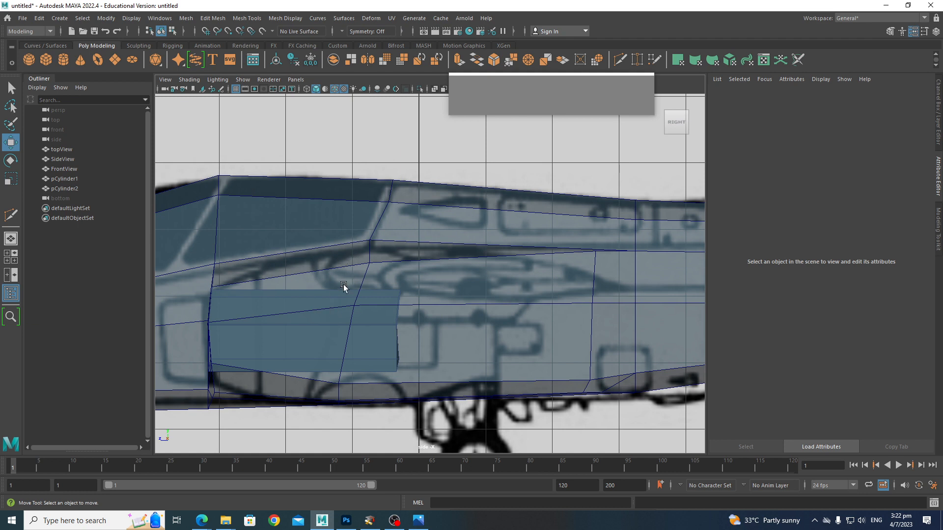
{"action": "scroll", "coordinate": [565, 344], "scroll_direction": "down", "scroll_amount": 2, "text": "alt"}
{"action": "scroll", "coordinate": [523, 356], "scroll_direction": "up", "scroll_amount": 3}
{"action": "right_click_drag", "start_coordinate": [532, 301], "coordinate": [521, 280]}
{"action": "left_click", "coordinate": [526, 297]}
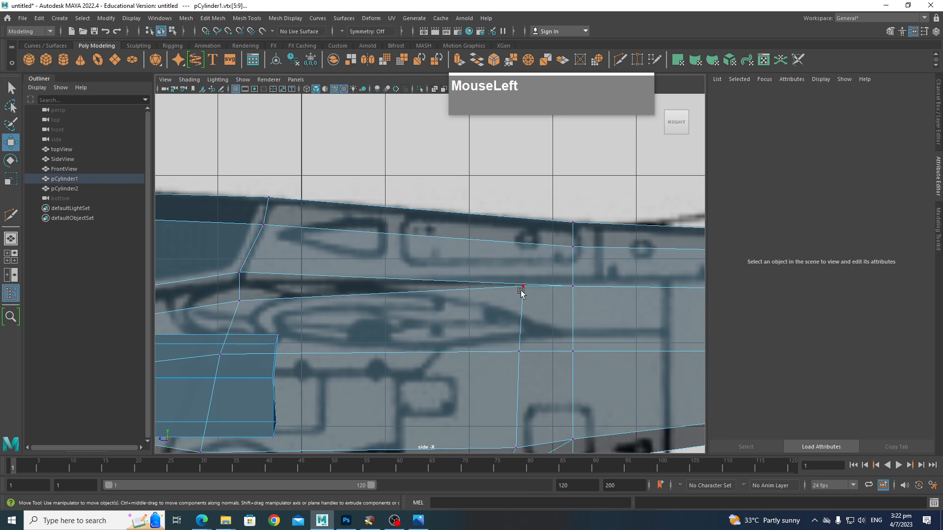
{"action": "left_click_drag", "start_coordinate": [527, 297], "coordinate": [575, 289]}
{"action": "left_click", "coordinate": [575, 289]}
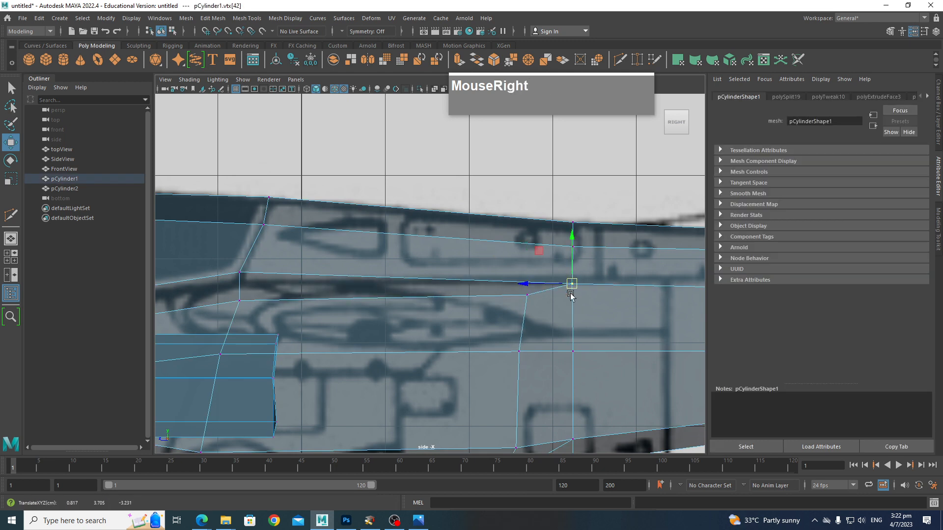
Move the bulge's mid-height and upper rear vertices rearward and its upper front vertex forward to span the reference's wing-root outline
{"action": "middle_click_drag", "start_coordinate": [571, 296], "coordinate": [589, 251], "text": "alt"}
{"action": "left_click", "coordinate": [542, 310]}
{"action": "left_click_drag", "start_coordinate": [533, 309], "coordinate": [560, 311]}
{"action": "middle_click_drag", "start_coordinate": [338, 331], "coordinate": [423, 329], "text": "alt"}
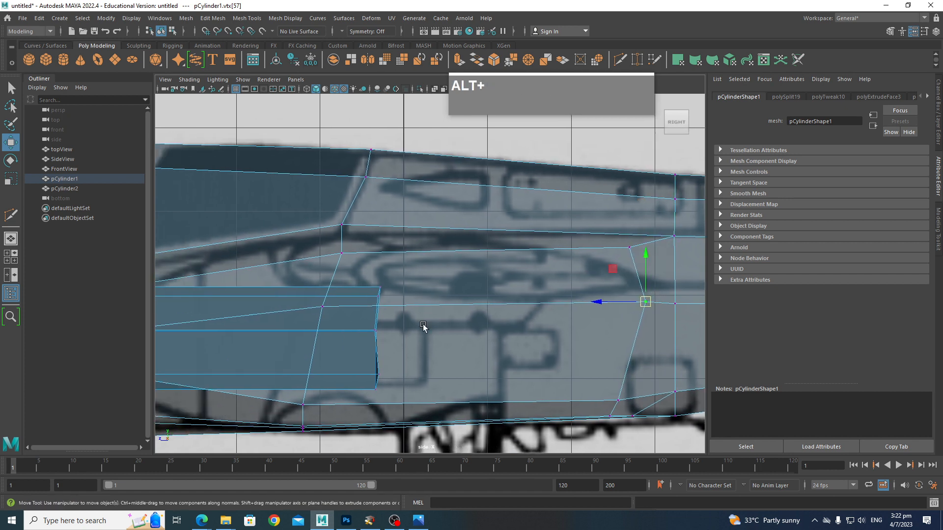
{"action": "left_click", "coordinate": [352, 257]}
{"action": "left_click_drag", "start_coordinate": [342, 256], "coordinate": [293, 263]}
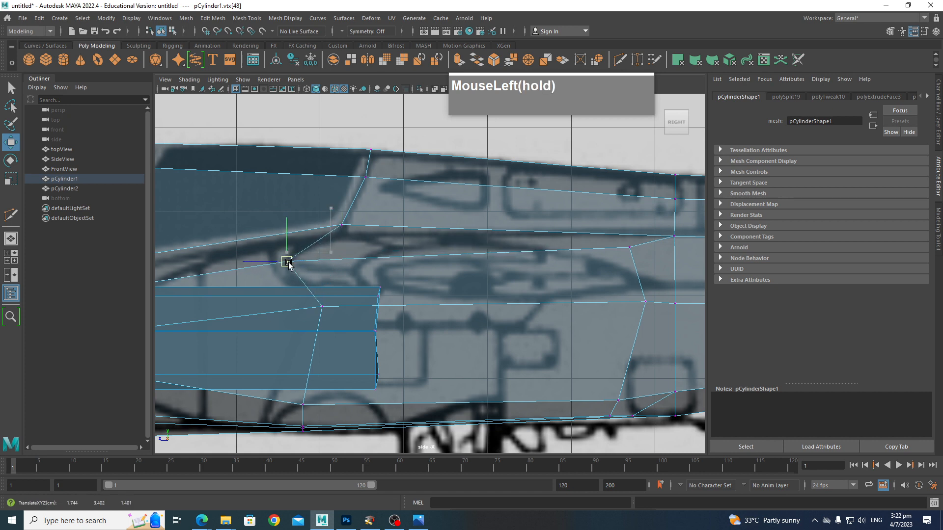
{"action": "left_click", "coordinate": [630, 248]}
{"action": "left_click_drag", "start_coordinate": [629, 248], "coordinate": [644, 262]}
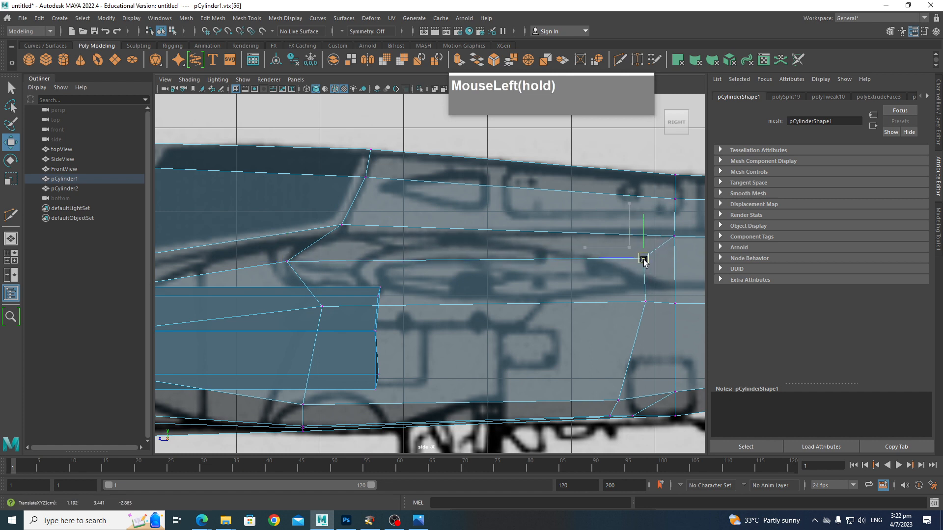
{"action": "key", "text": "ctrl+1"}
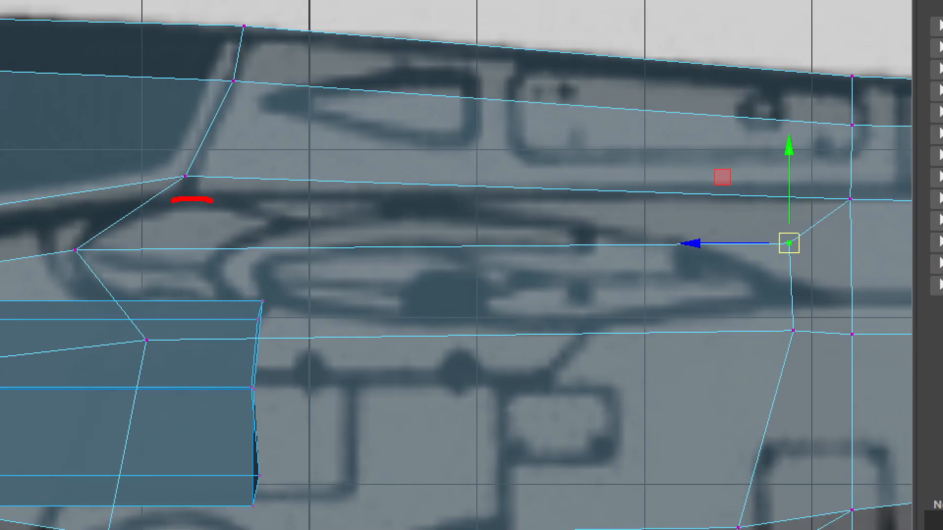
{"action": "left_click_drag", "start_coordinate": [485, 311], "coordinate": [729, 304]}
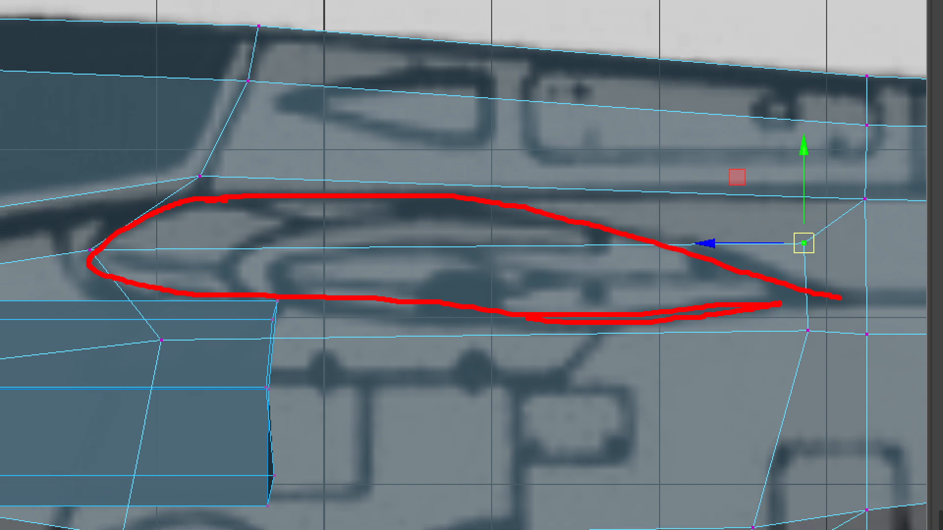
{"action": "right_click", "coordinate": [466, 268]}
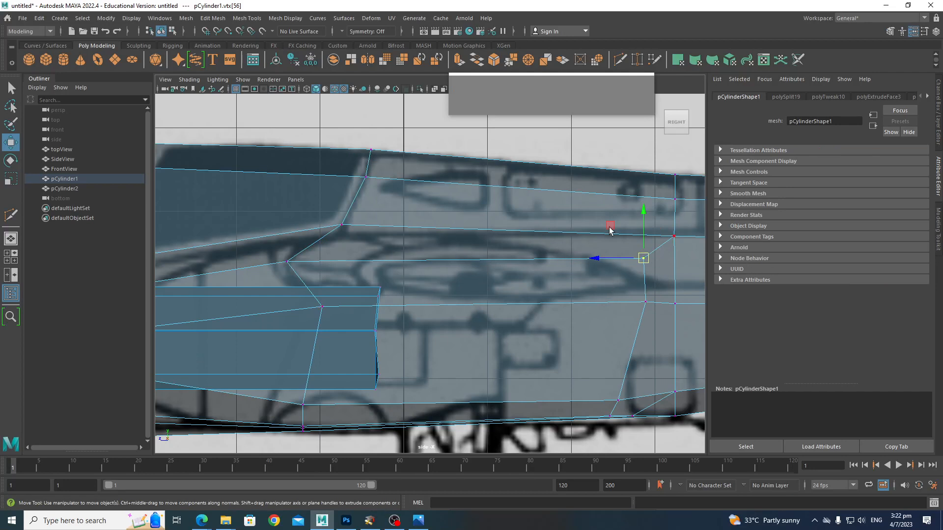
Shift the mid-height rear vertex of the intake bulge slightly further rearward in the side view
{"action": "left_click", "coordinate": [674, 236]}
{"action": "left_click_drag", "start_coordinate": [648, 237], "coordinate": [657, 305]}
{"action": "left_click", "coordinate": [646, 301]}
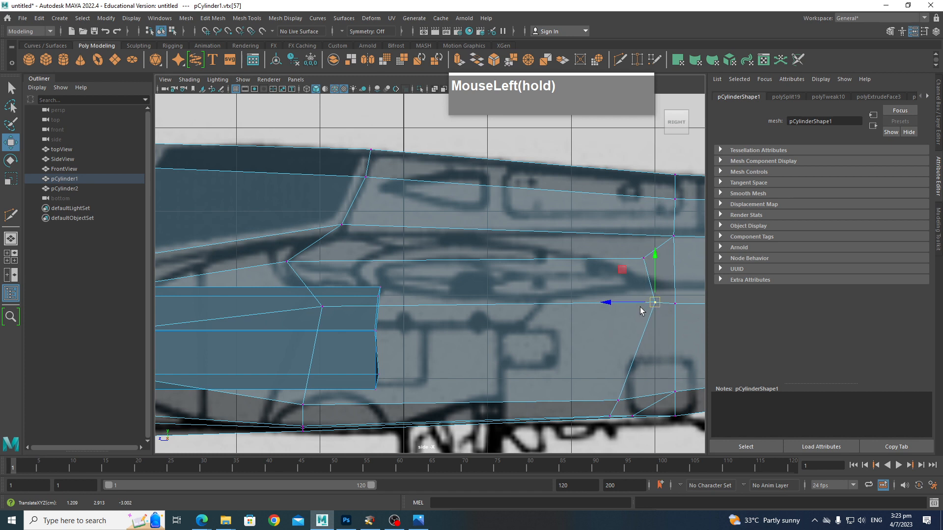
Insert a vertical edge loop with Multi-Cut through the fuselage and bulge behind the canopy, across the wing-root area
{"action": "left_click", "coordinate": [342, 225]}
{"action": "right_click_drag", "start_coordinate": [404, 263], "coordinate": [357, 272], "text": "shift"}
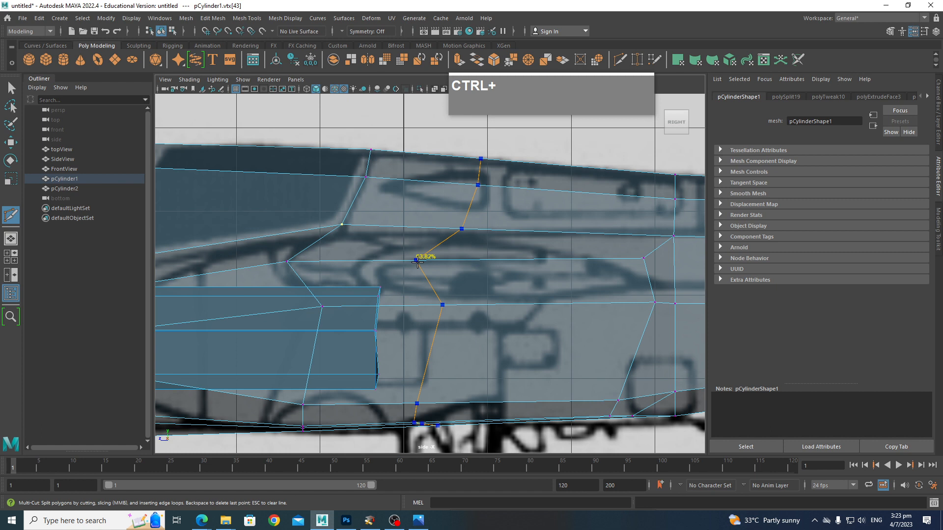
{"action": "left_click", "coordinate": [417, 261], "text": "ctrl"}
{"action": "left_click", "coordinate": [619, 401]}
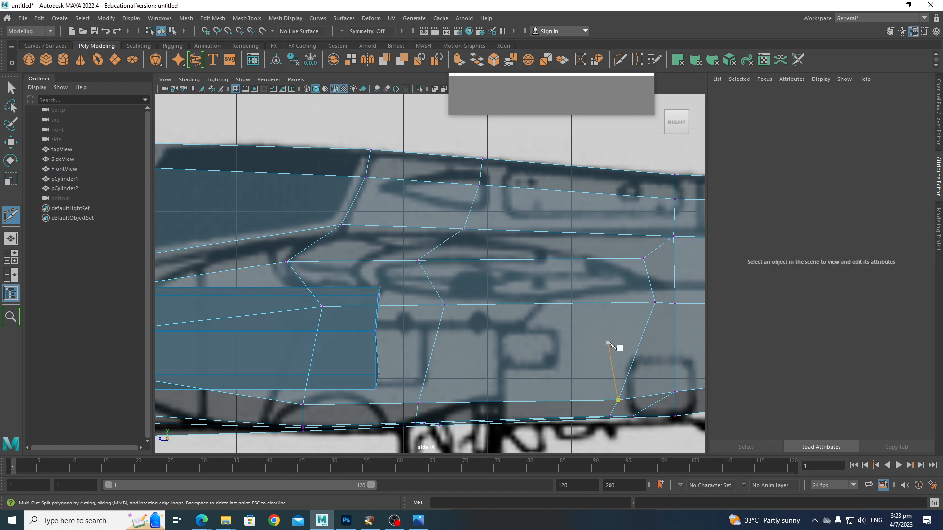
{"action": "key", "text": "q"}
Move the fuselage side vertex above the bulge's rear end forward and the two mid-height vertices there rearward
{"action": "right_click", "coordinate": [551, 250]}
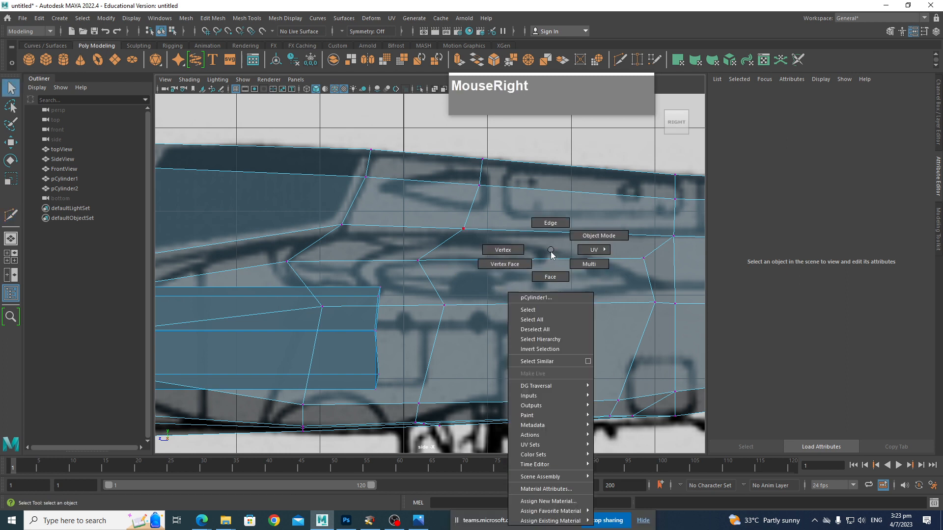
{"action": "right_click_drag", "start_coordinate": [551, 252], "coordinate": [525, 244]}
{"action": "left_click", "coordinate": [686, 235]}
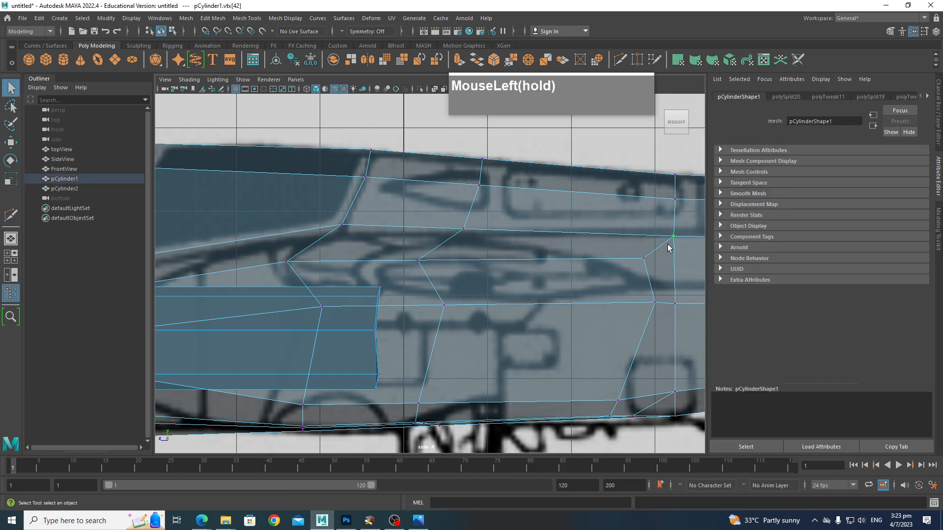
{"action": "key", "text": "w"}
{"action": "mouse_move", "coordinate": [633, 236]}
{"action": "left_mouse_down"}
{"action": "mouse_move", "coordinate": [594, 236]}
{"action": "mouse_move", "coordinate": [617, 236]}
{"action": "left_mouse_up"}
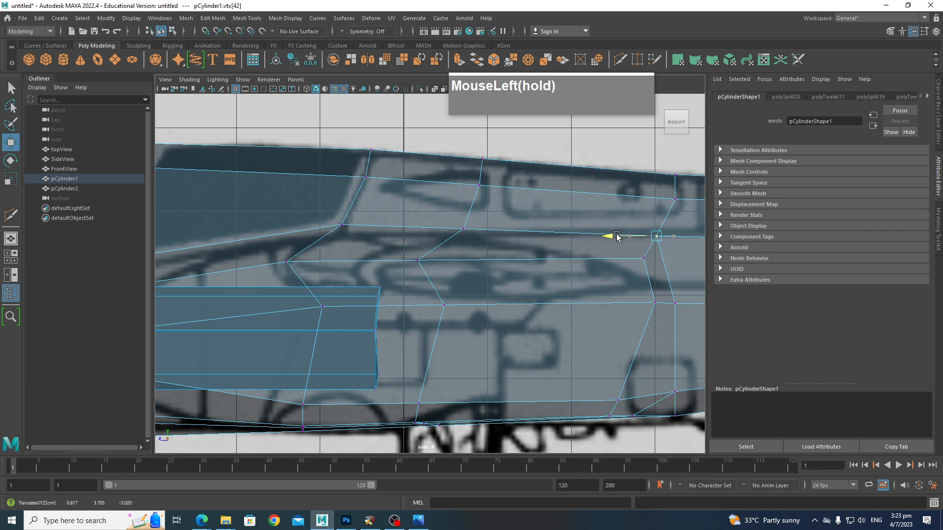
{"action": "left_click", "coordinate": [636, 305]}
{"action": "left_click_drag", "start_coordinate": [635, 303], "coordinate": [656, 288]}
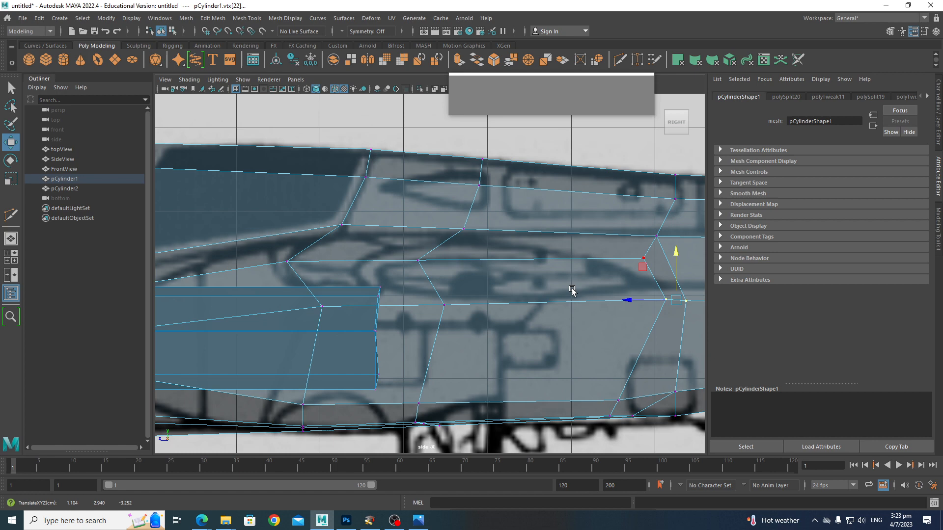
Move the bulge's upper rear vertex down to the wing root's rear tip and shift the fuselage side vertex above it rearward
{"action": "key", "text": "space"}
{"action": "left_click_drag", "start_coordinate": [566, 279], "coordinate": [575, 262]}
{"action": "left_click_drag", "start_coordinate": [572, 275], "coordinate": [585, 295], "text": "alt"}
{"action": "right_click_drag", "start_coordinate": [464, 320], "coordinate": [491, 324], "text": "alt"}
{"action": "left_click_drag", "start_coordinate": [484, 324], "coordinate": [540, 330], "text": "alt"}
{"action": "key", "text": "space"}
{"action": "middle_click_drag", "start_coordinate": [540, 329], "coordinate": [432, 341], "text": "alt"}
{"action": "left_click_drag", "start_coordinate": [528, 262], "coordinate": [551, 288]}
{"action": "left_click_drag", "start_coordinate": [535, 272], "coordinate": [548, 294]}
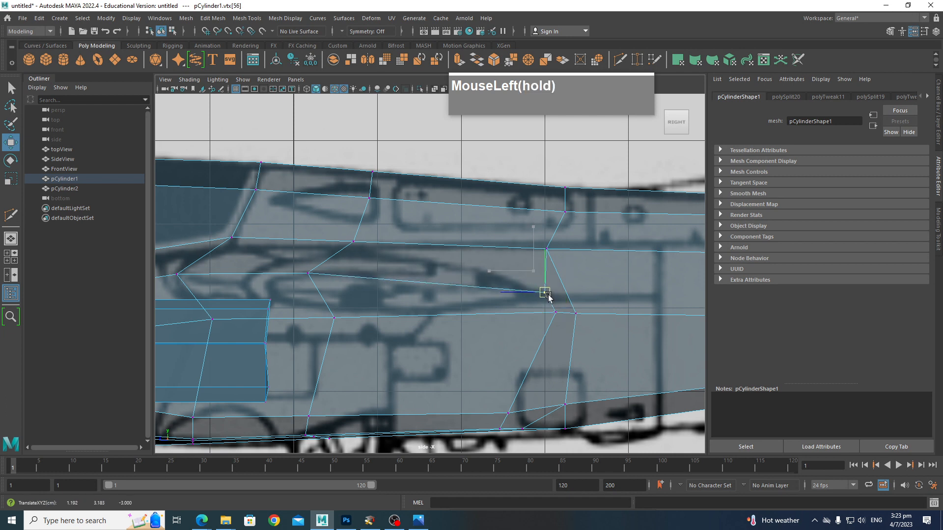
{"action": "left_click", "coordinate": [547, 249]}
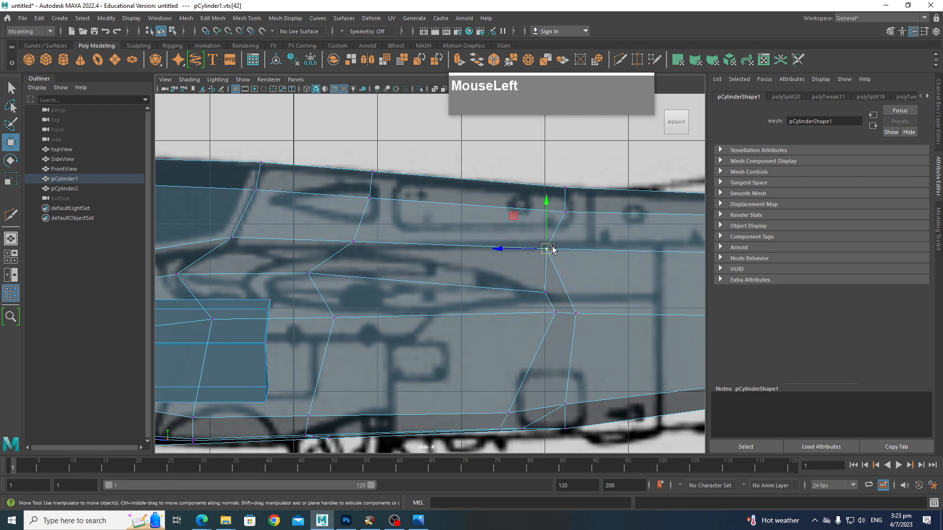
{"action": "left_click_drag", "start_coordinate": [548, 252], "coordinate": [578, 252]}
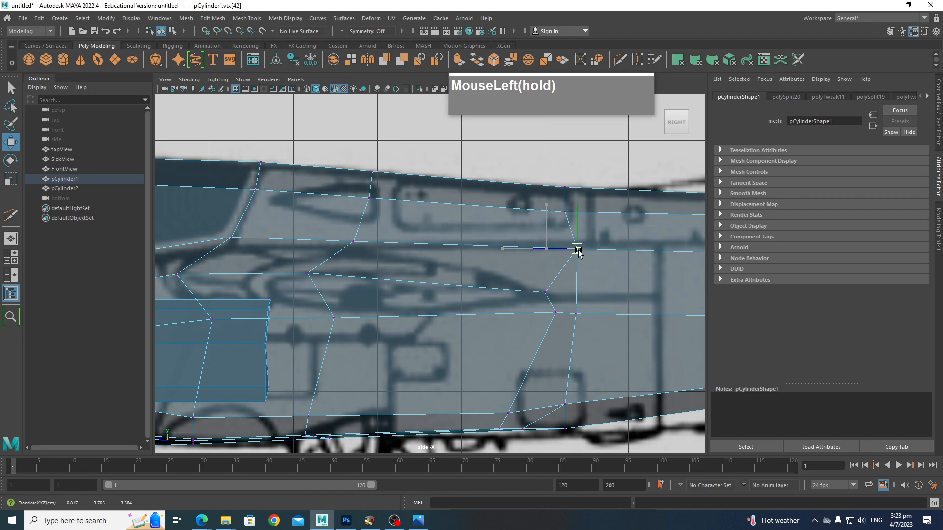
Raise the two upper vertices of the wing-root outline in the side view, shifting both slightly rearward along the reference wing's upper line
{"action": "middle_click_drag", "start_coordinate": [560, 271], "coordinate": [600, 311], "text": "alt"}
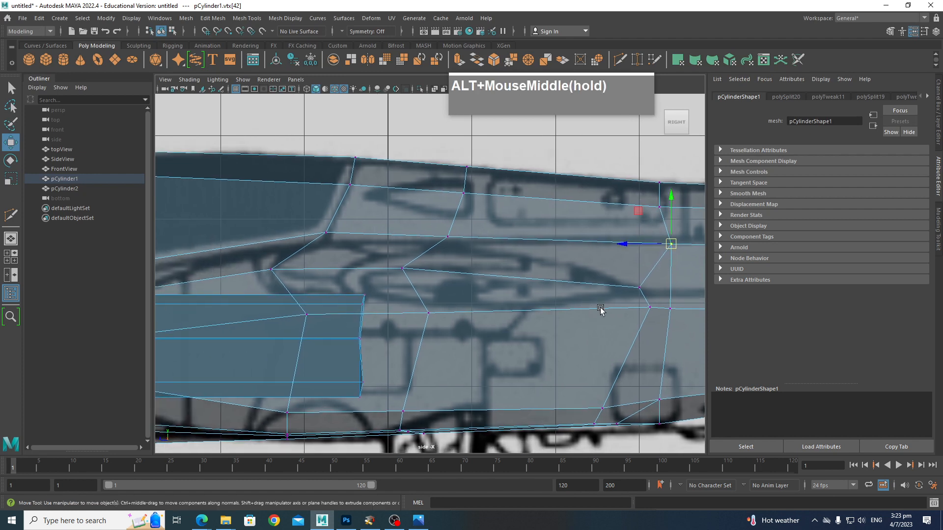
{"action": "left_click", "coordinate": [403, 269]}
{"action": "left_click_drag", "start_coordinate": [404, 271], "coordinate": [434, 256]}
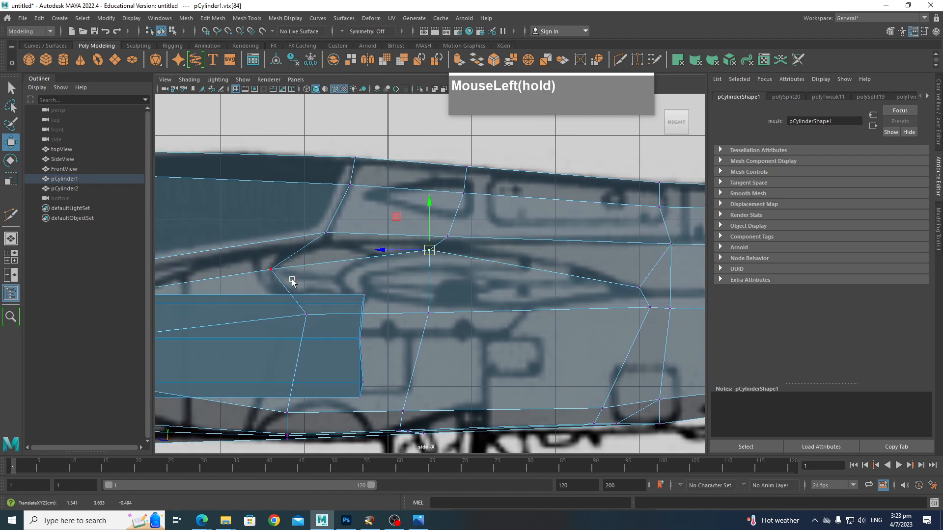
{"action": "right_click", "coordinate": [273, 266]}
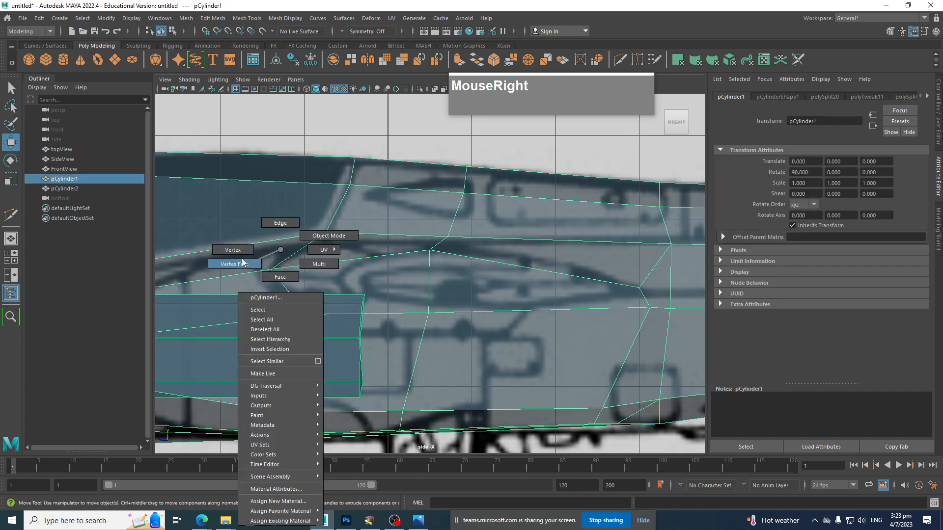
{"action": "left_click", "coordinate": [273, 266]}
{"action": "left_click_drag", "start_coordinate": [273, 267], "coordinate": [282, 247]}
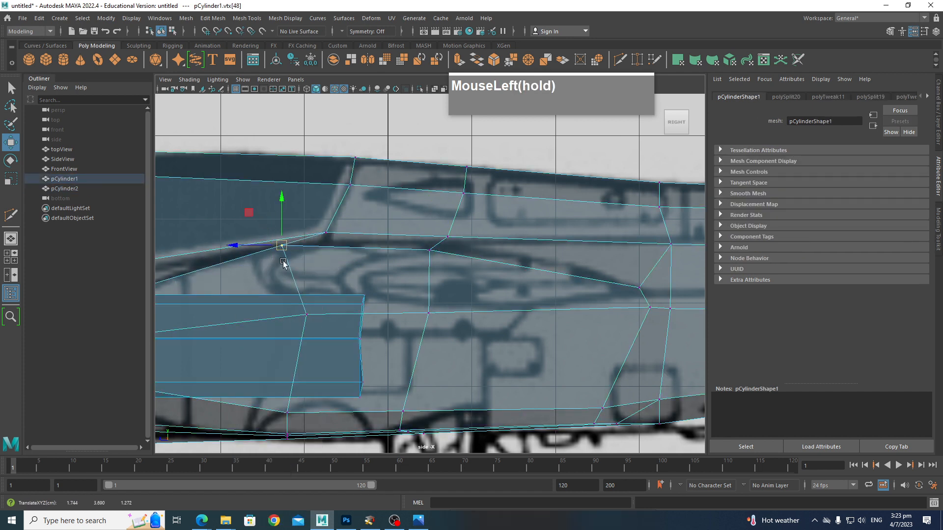
{"action": "scroll", "coordinate": [339, 305], "scroll_direction": "down", "scroll_amount": 6}
{"action": "scroll", "coordinate": [472, 290], "scroll_direction": "up", "scroll_amount": 5}
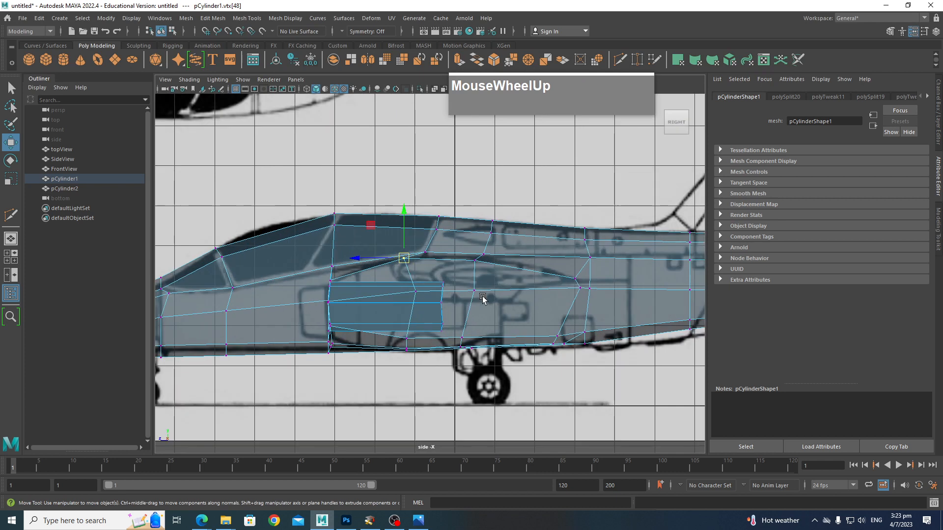
Insert a lengthwise edge loop with Multi-Cut through the middle of the wing-root faces
{"action": "right_click_drag", "start_coordinate": [485, 281], "coordinate": [494, 273], "text": "shift"}
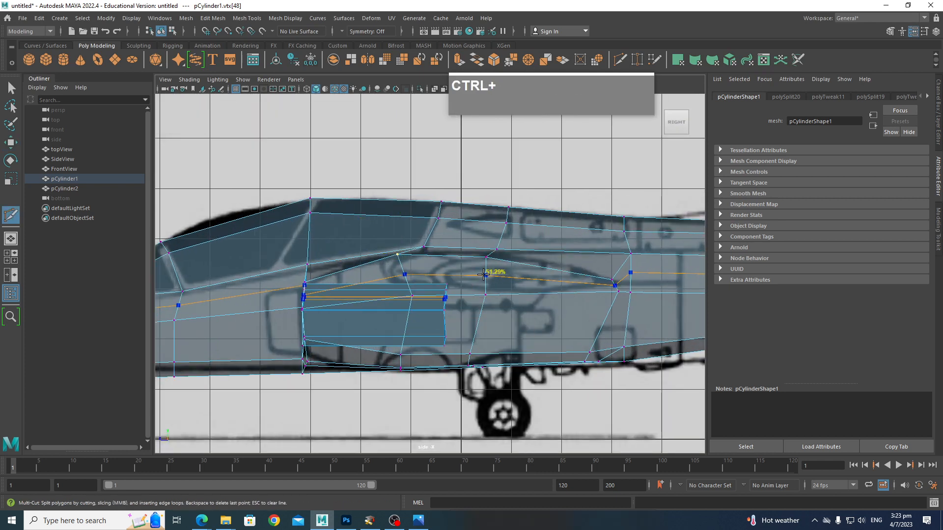
{"action": "left_click", "coordinate": [484, 274], "text": "ctrl"}
{"action": "key", "text": "q"}
{"action": "right_click_drag", "start_coordinate": [451, 287], "coordinate": [379, 265]}
Move the new loop's front vertex forward and raise the lower front vertex slightly to round the wing root's leading edge
{"action": "left_click", "coordinate": [411, 274]}
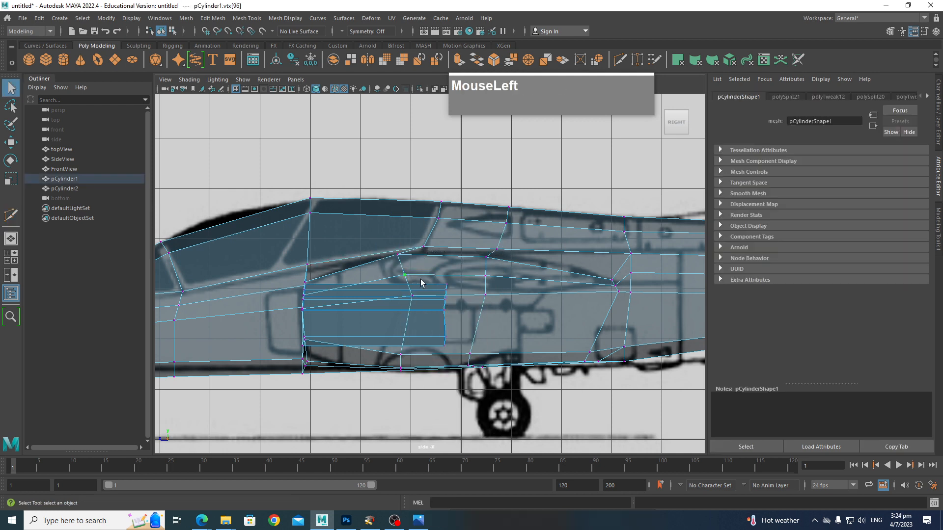
{"action": "key", "text": "w"}
{"action": "left_click_drag", "start_coordinate": [410, 281], "coordinate": [394, 275]}
{"action": "scroll", "coordinate": [422, 300], "scroll_direction": "up", "scroll_amount": 5}
{"action": "left_click", "coordinate": [402, 315]}
{"action": "left_click_drag", "start_coordinate": [403, 320], "coordinate": [404, 307]}
Adjust the wing root's middle and rear vertices, moving the mid-height rear one rearward, and nudge the upper front vertex to refine the airfoil outline
{"action": "middle_click_drag", "start_coordinate": [522, 322], "coordinate": [417, 311], "text": "alt"}
{"action": "left_click", "coordinate": [417, 299]}
{"action": "left_click", "coordinate": [427, 298]}
{"action": "middle_click_drag", "start_coordinate": [645, 299], "coordinate": [578, 299], "text": "alt"}
{"action": "left_click_drag", "start_coordinate": [601, 299], "coordinate": [575, 294]}
{"action": "middle_click_drag", "start_coordinate": [451, 287], "coordinate": [518, 282], "text": "alt"}
{"action": "left_click_drag", "start_coordinate": [618, 260], "coordinate": [652, 277]}
{"action": "left_click_drag", "start_coordinate": [285, 239], "coordinate": [285, 240]}
{"action": "left_click_drag", "start_coordinate": [274, 230], "coordinate": [282, 232]}
Extrude the four wing-root faces outward from the fuselage side and flatten them along X
{"action": "right_click_drag", "start_coordinate": [367, 246], "coordinate": [367, 257]}
{"action": "left_click", "coordinate": [366, 257]}
{"action": "left_click", "coordinate": [480, 276], "text": "shift"}
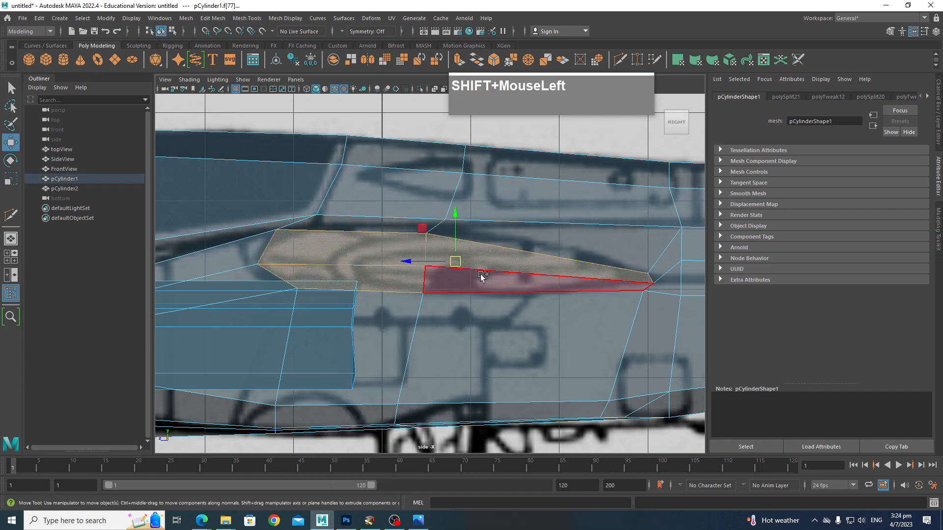
{"action": "scroll", "coordinate": [480, 275], "scroll_direction": "down", "scroll_amount": 4}
{"action": "scroll", "coordinate": [504, 323], "scroll_direction": "up", "scroll_amount": 2}
{"action": "scroll", "coordinate": [502, 320], "scroll_direction": "up", "scroll_amount": 2}
{"action": "key", "text": "space"}
{"action": "left_click_drag", "start_coordinate": [485, 321], "coordinate": [496, 293]}
{"action": "left_click_drag", "start_coordinate": [496, 293], "coordinate": [460, 304], "text": "alt"}
{"action": "key", "text": "shift+r"}
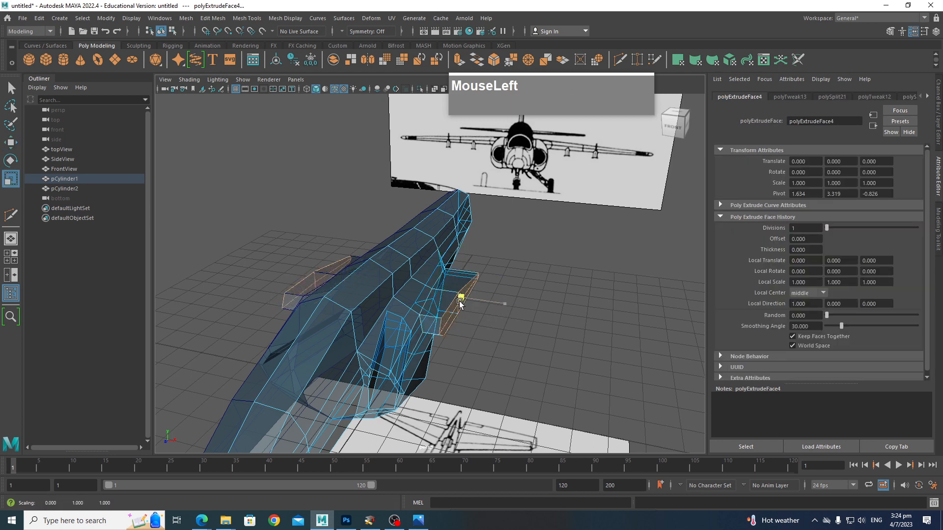
Move the extruded faces outward in the top view to the wing tip of the reference image
{"action": "key", "text": "space"}
{"action": "left_click_drag", "start_coordinate": [512, 328], "coordinate": [474, 328]}
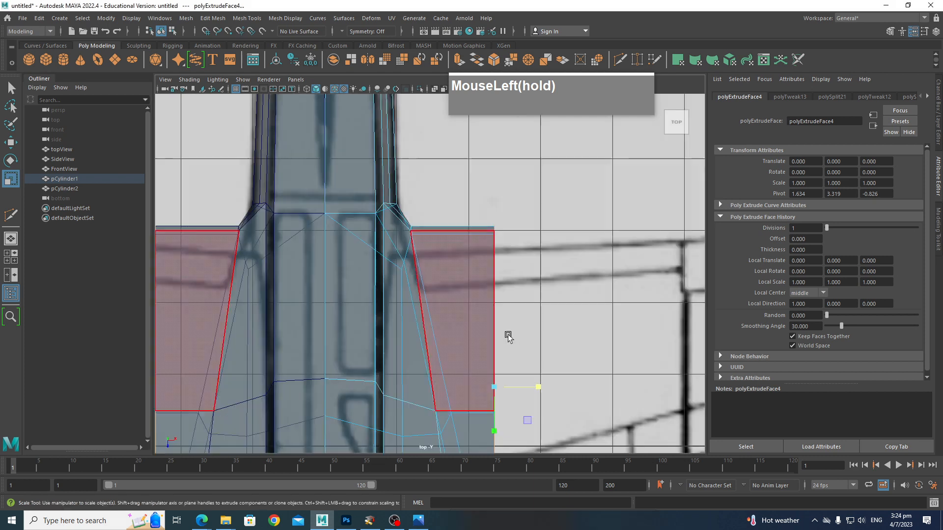
{"action": "scroll", "coordinate": [508, 336], "scroll_direction": "down", "scroll_amount": 6}
{"action": "scroll", "coordinate": [485, 284], "scroll_direction": "down", "scroll_amount": 2, "text": "alt"}
{"action": "scroll", "coordinate": [485, 284], "scroll_direction": "up", "scroll_amount": 5}
{"action": "middle_click_drag", "start_coordinate": [401, 209], "coordinate": [406, 247], "text": "alt"}
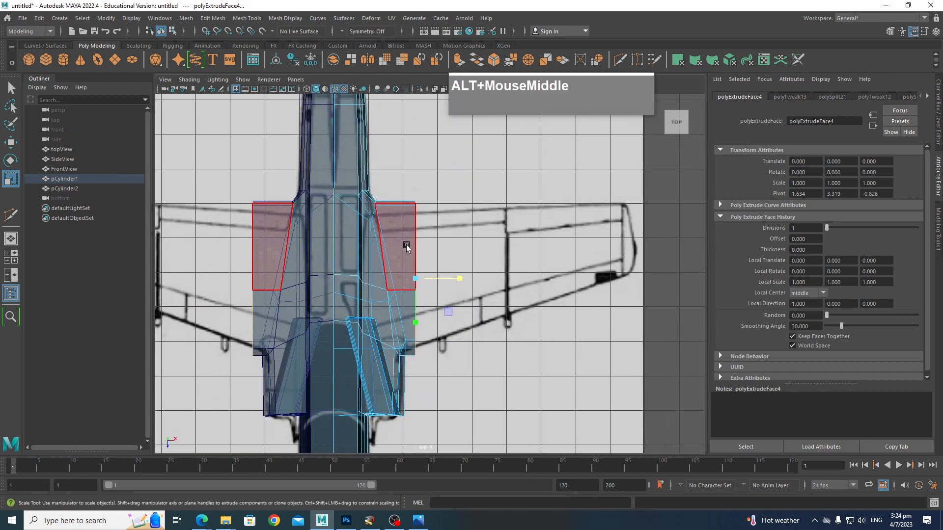
{"action": "middle_click_drag", "start_coordinate": [476, 294], "coordinate": [406, 288], "text": "alt"}
{"action": "key", "text": "alt+w"}
{"action": "left_click_drag", "start_coordinate": [404, 285], "coordinate": [572, 299]}
Scale and shift the wing-tip faces lengthwise in the top view until they match the reference tip chord
{"action": "key", "text": "r"}
{"action": "key", "text": "w"}
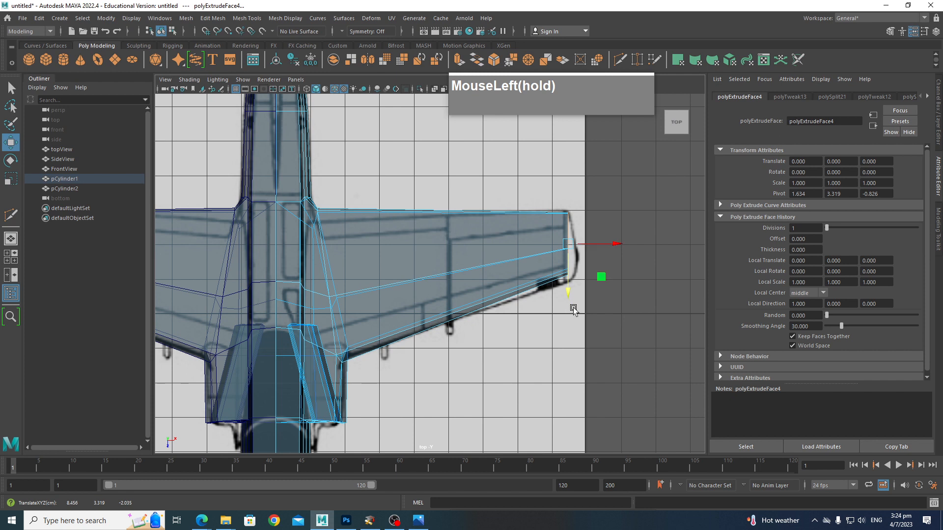
{"action": "key", "text": "r"}
{"action": "left_click_drag", "start_coordinate": [569, 293], "coordinate": [569, 294]}
{"action": "key", "text": "w"}
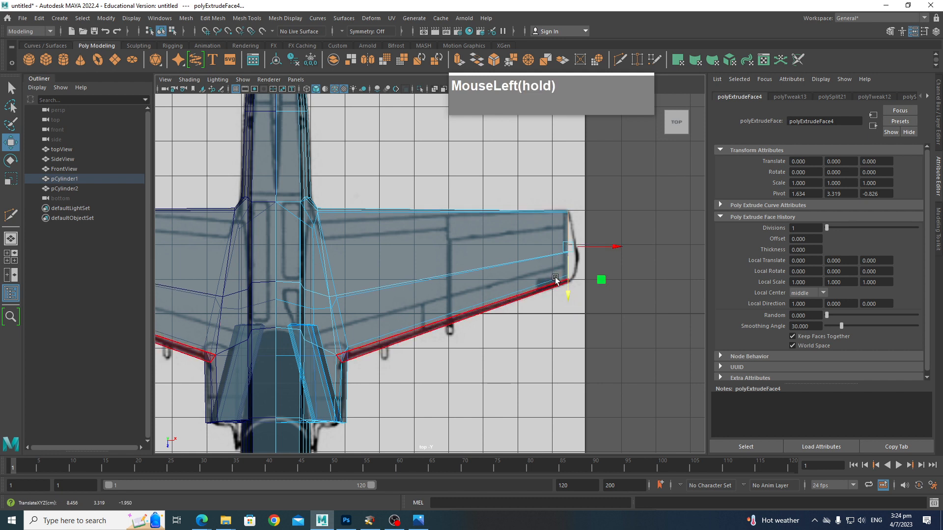
{"action": "key", "text": "r"}
{"action": "left_click_drag", "start_coordinate": [568, 295], "coordinate": [576, 304]}
Lower the wing-tip faces slightly in the side view
{"action": "key", "text": "space"}
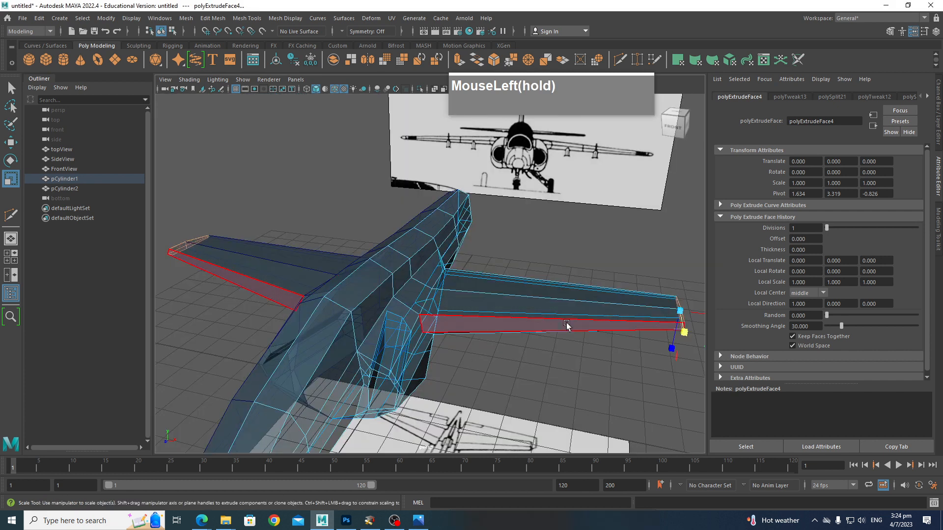
{"action": "key", "text": "space"}
{"action": "left_click_drag", "start_coordinate": [534, 378], "coordinate": [579, 375]}
{"action": "right_click_drag", "start_coordinate": [574, 367], "coordinate": [547, 366], "text": "alt"}
{"action": "scroll", "coordinate": [561, 355], "scroll_direction": "up", "scroll_amount": 6}
{"action": "scroll", "coordinate": [561, 354], "scroll_direction": "up", "scroll_amount": 5}
{"action": "middle_click_drag", "start_coordinate": [557, 356], "coordinate": [506, 359], "text": "alt"}
{"action": "scroll", "coordinate": [506, 367], "scroll_direction": "up", "scroll_amount": 2}
{"action": "key", "text": "w"}
{"action": "left_click_drag", "start_coordinate": [496, 283], "coordinate": [500, 293]}
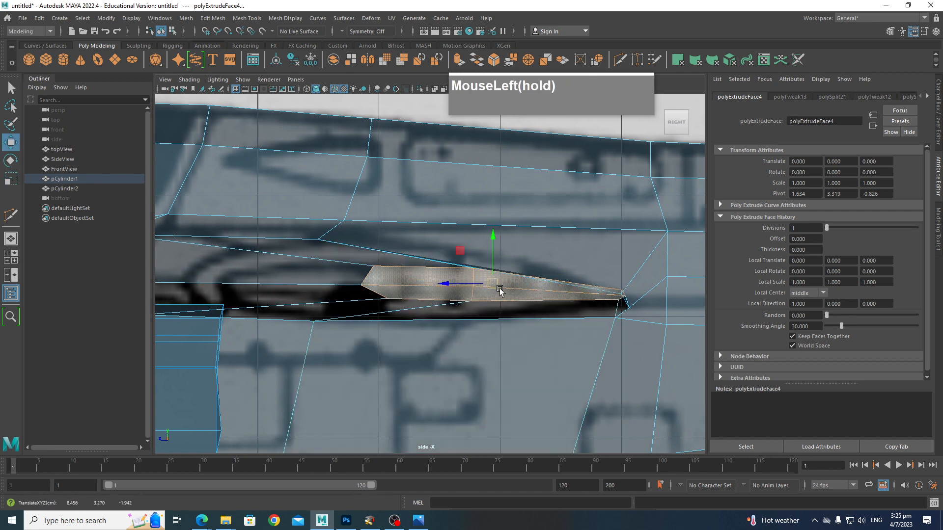
{"action": "scroll", "coordinate": [500, 293], "scroll_direction": "down", "scroll_amount": 5}
{"action": "scroll", "coordinate": [501, 314], "scroll_direction": "up", "scroll_amount": 3}
{"action": "scroll", "coordinate": [506, 339], "scroll_direction": "up", "scroll_amount": 3, "text": "alt"}
{"action": "scroll", "coordinate": [505, 339], "scroll_direction": "up", "scroll_amount": 2}
Examine the extruded wings and the rear fuselage in perspective against the reference images
{"action": "key", "text": "space"}
{"action": "left_click_drag", "start_coordinate": [505, 339], "coordinate": [511, 318]}
{"action": "scroll", "coordinate": [503, 358], "scroll_direction": "down", "scroll_amount": 3}
{"action": "left_click_drag", "start_coordinate": [502, 358], "coordinate": [449, 341], "text": "alt"}
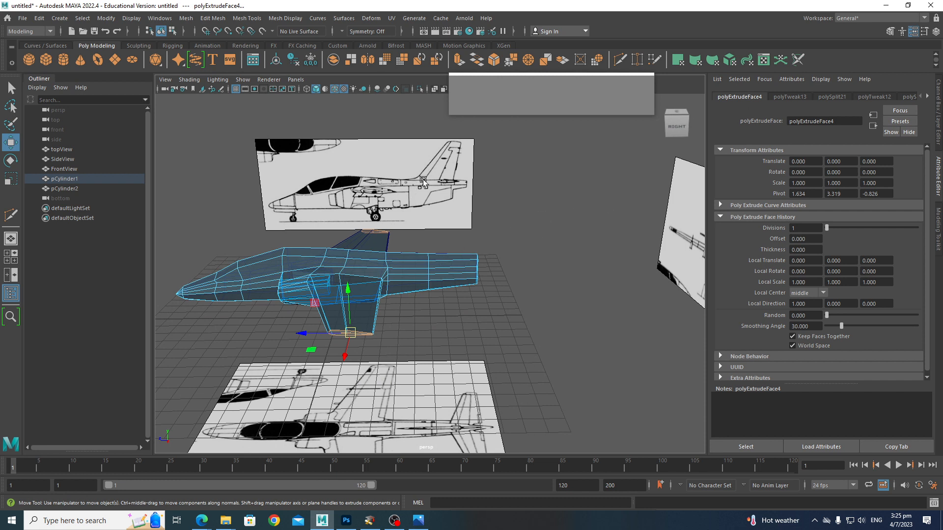
{"action": "scroll", "coordinate": [495, 238], "scroll_direction": "up", "scroll_amount": 3}
{"action": "middle_click_drag", "start_coordinate": [473, 260], "coordinate": [447, 314], "text": "alt"}
{"action": "scroll", "coordinate": [459, 352], "scroll_direction": "up", "scroll_amount": 3}
{"action": "left_click_drag", "start_coordinate": [447, 314], "coordinate": [459, 374], "text": "alt"}
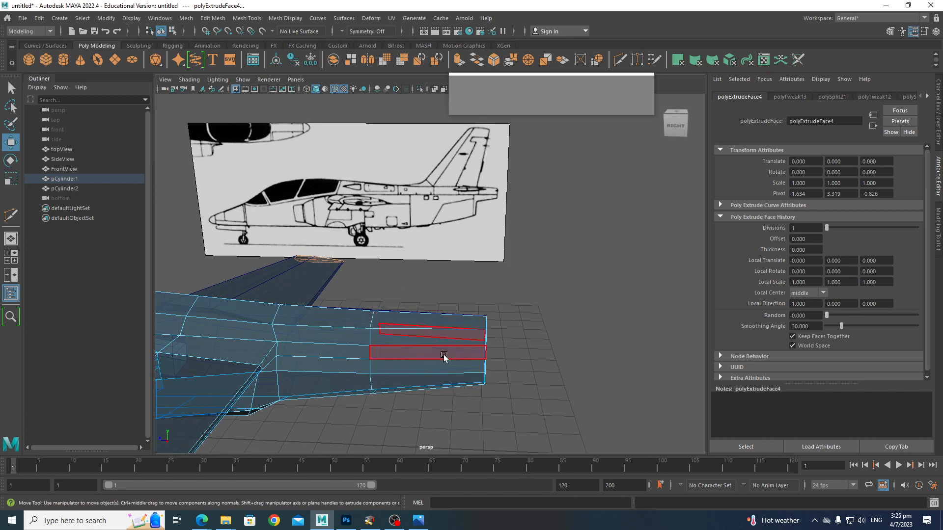
{"action": "left_click_drag", "start_coordinate": [453, 352], "coordinate": [522, 333], "text": "alt"}
{"action": "left_click_drag", "start_coordinate": [550, 311], "coordinate": [540, 312], "text": "alt"}
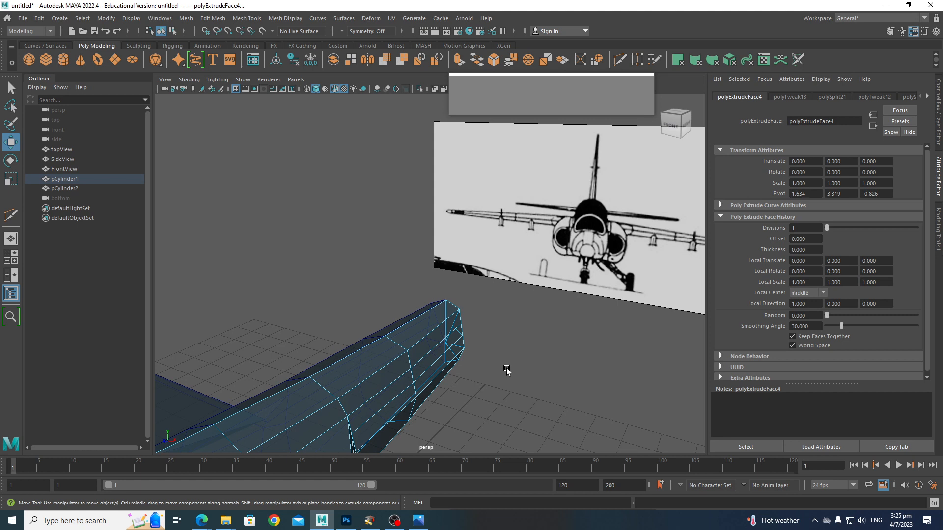
{"action": "left_click", "coordinate": [539, 404]}
{"action": "scroll", "coordinate": [501, 399], "scroll_direction": "down", "scroll_amount": 3}
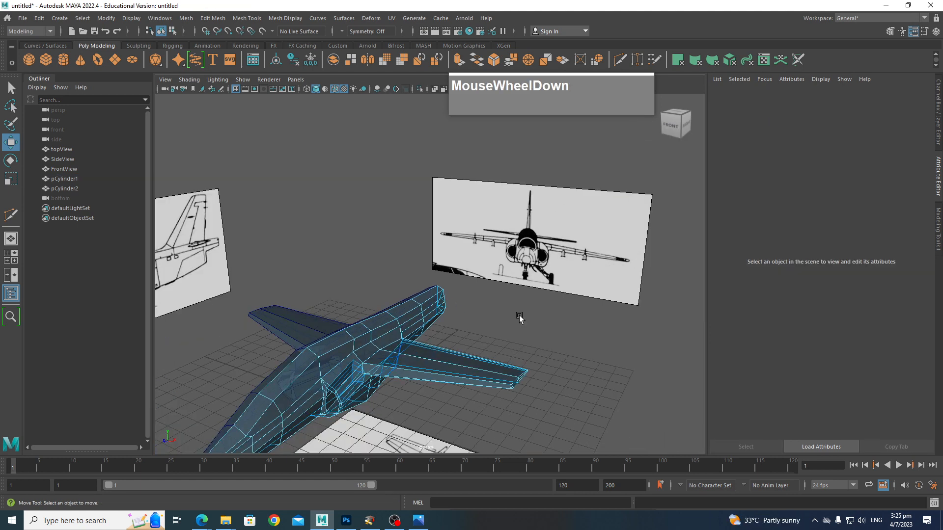
Return to object mode, create a polygon cube and move it rearward and up onto the rear fuselage
{"action": "key", "text": "Tab"}
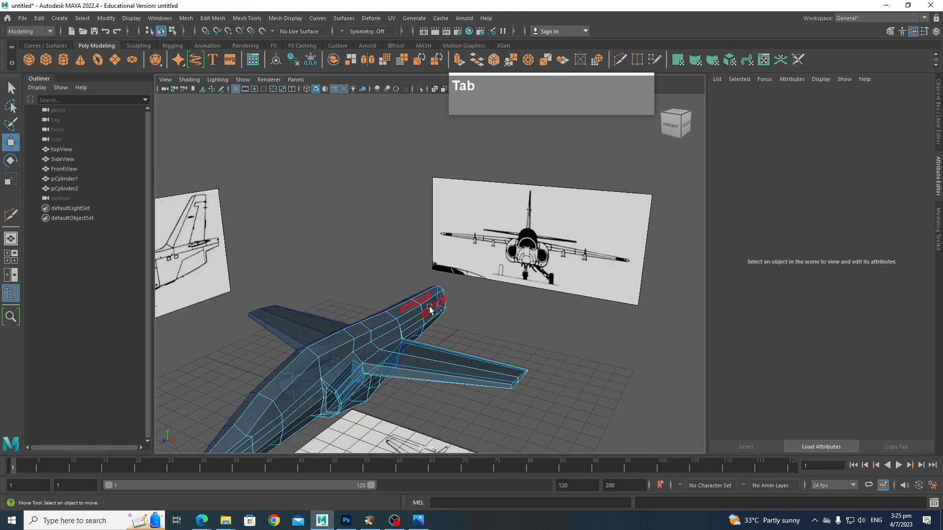
{"action": "right_click_drag", "start_coordinate": [427, 305], "coordinate": [480, 295]}
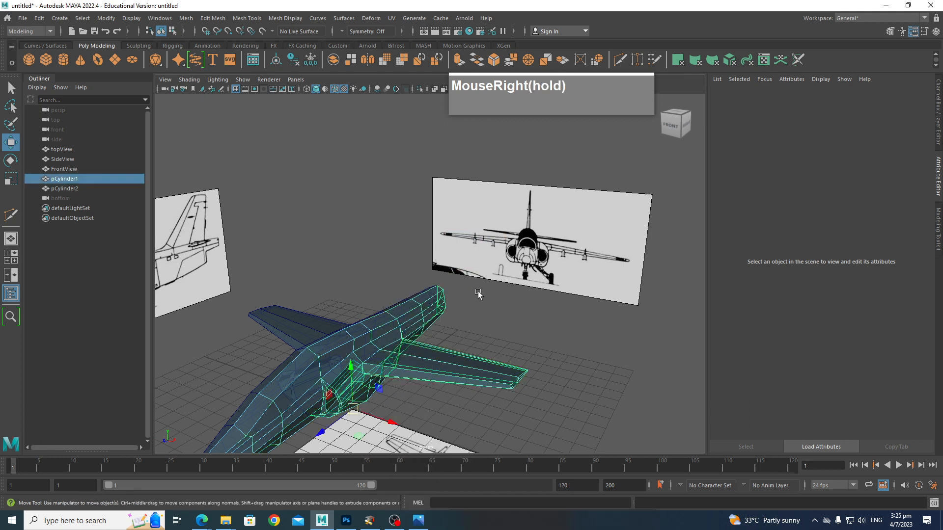
{"action": "left_click", "coordinate": [480, 331]}
{"action": "right_click_drag", "start_coordinate": [480, 331], "coordinate": [469, 341], "text": "shift"}
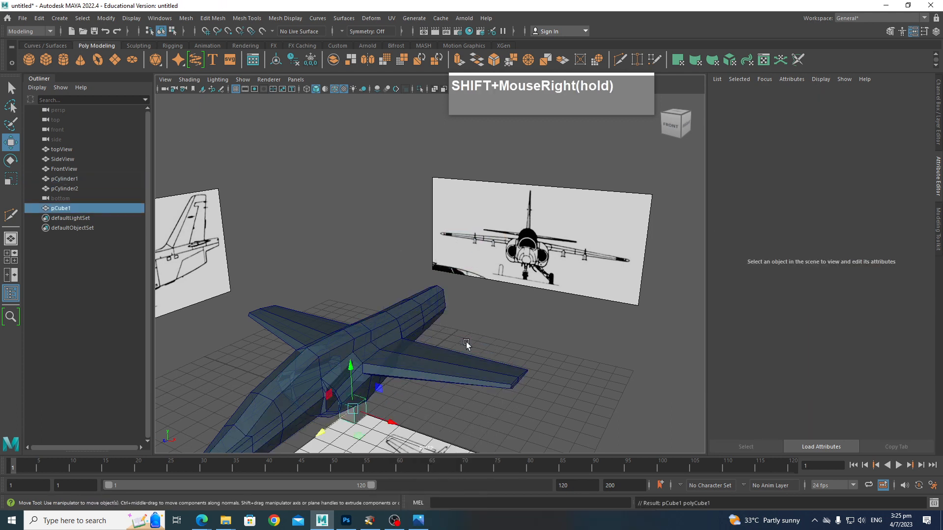
{"action": "left_click_drag", "start_coordinate": [327, 437], "coordinate": [422, 359]}
{"action": "left_click_drag", "start_coordinate": [446, 302], "coordinate": [447, 275]}
Position the cube over the tail in the top view and assign it the lambert2 material
{"action": "key", "text": "space"}
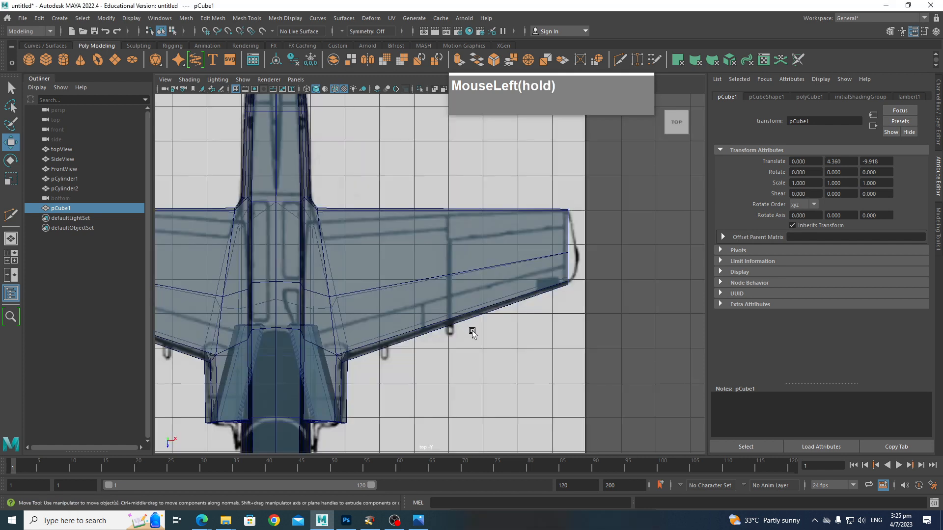
{"action": "scroll", "coordinate": [422, 292], "scroll_direction": "down", "scroll_amount": 6, "text": "alt"}
{"action": "scroll", "coordinate": [393, 260], "scroll_direction": "up", "scroll_amount": 10}
{"action": "scroll", "coordinate": [457, 356], "scroll_direction": "up", "scroll_amount": 3}
{"action": "middle_click_drag", "start_coordinate": [457, 356], "coordinate": [422, 275], "text": "alt"}
{"action": "left_click_drag", "start_coordinate": [400, 224], "coordinate": [402, 366]}
{"action": "right_click", "coordinate": [429, 387]}
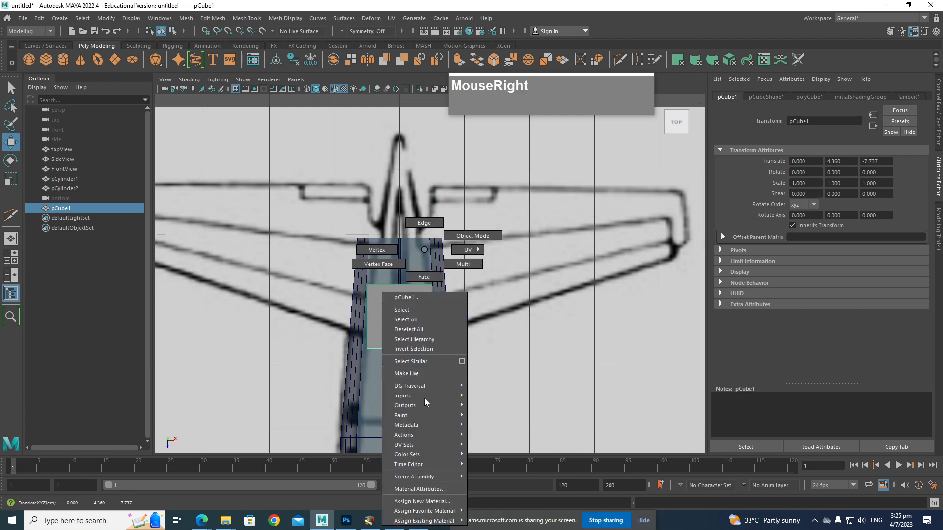
{"action": "right_click_drag", "start_coordinate": [436, 494], "coordinate": [489, 489]}
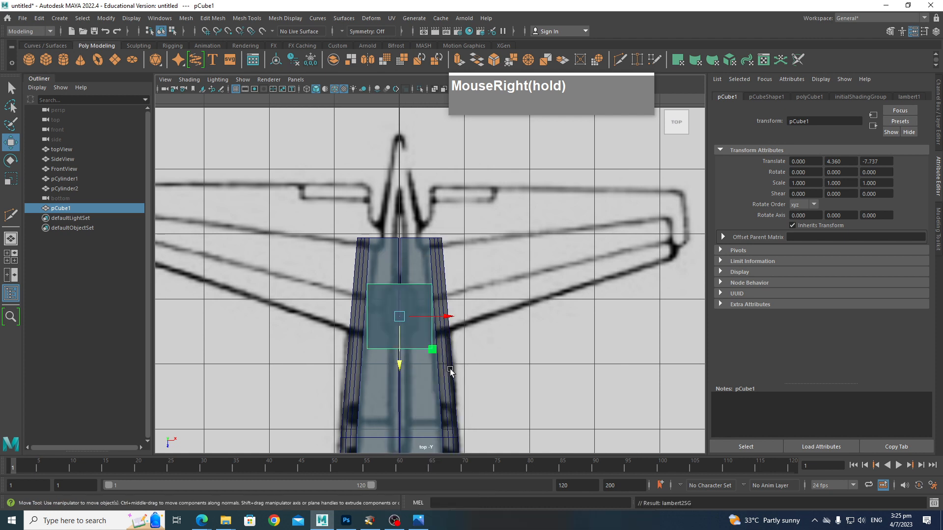
Scale all of the cube's vertices narrower across and longer along the fuselage to form the tail fin's base block
{"action": "right_click_drag", "start_coordinate": [400, 275], "coordinate": [347, 304]}
{"action": "left_click_drag", "start_coordinate": [325, 269], "coordinate": [439, 357]}
{"action": "right_click_drag", "start_coordinate": [416, 336], "coordinate": [383, 314]}
{"action": "left_click_drag", "start_coordinate": [343, 268], "coordinate": [478, 358]}
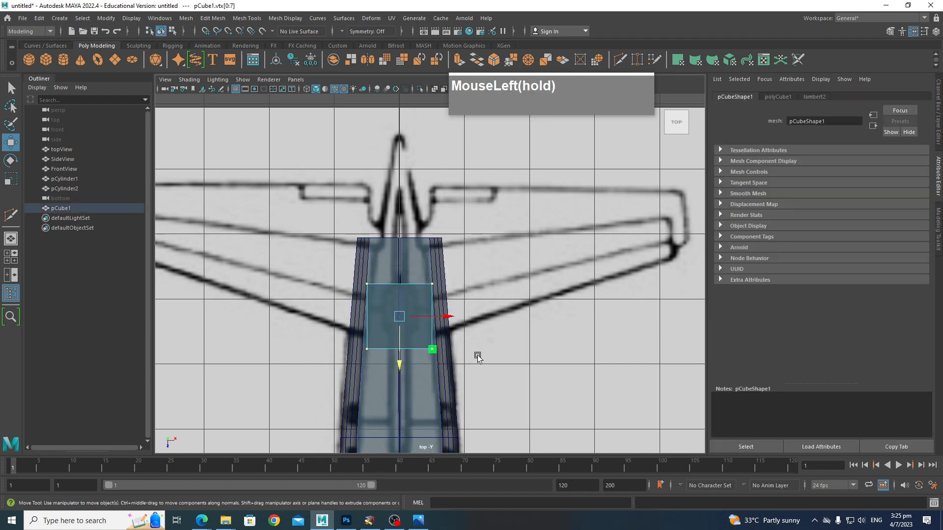
{"action": "key", "text": "r"}
{"action": "left_click_drag", "start_coordinate": [445, 317], "coordinate": [411, 320]}
{"action": "scroll", "coordinate": [436, 287], "scroll_direction": "down", "scroll_amount": 5, "text": "alt"}
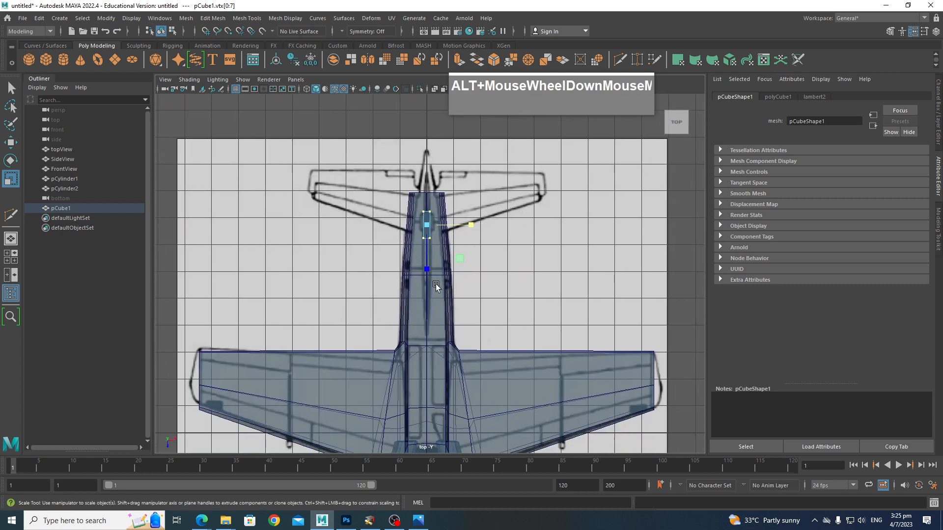
{"action": "left_click_drag", "start_coordinate": [427, 268], "coordinate": [630, 344]}
Move the block's corner vertices in the side view to match the reference tail fin's tip, trailing edge and root
{"action": "key", "text": "space"}
{"action": "scroll", "coordinate": [506, 310], "scroll_direction": "up", "scroll_amount": 3}
{"action": "key", "text": "space"}
{"action": "middle_click_drag", "start_coordinate": [630, 344], "coordinate": [360, 374], "text": "alt"}
{"action": "scroll", "coordinate": [361, 374], "scroll_direction": "down", "scroll_amount": 7}
{"action": "middle_click_drag", "start_coordinate": [423, 360], "coordinate": [369, 391], "text": "alt"}
{"action": "scroll", "coordinate": [458, 358], "scroll_direction": "up", "scroll_amount": 3}
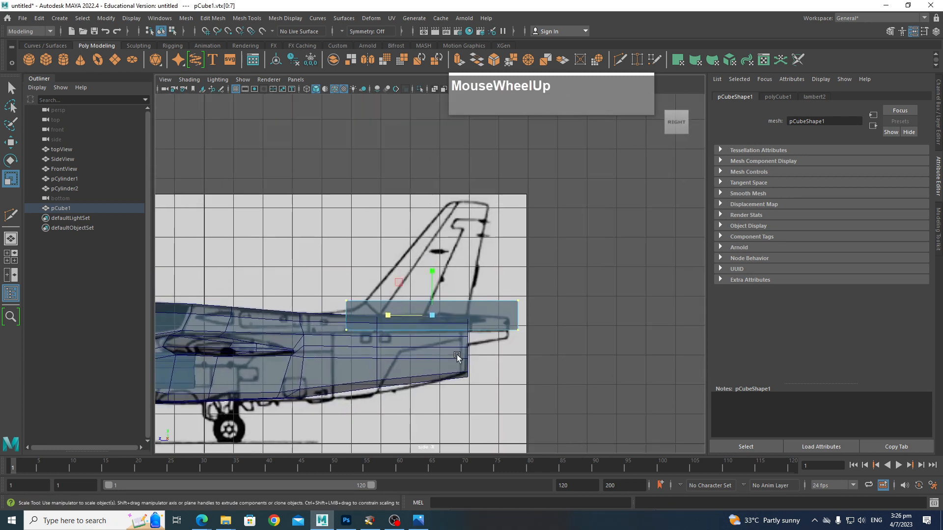
{"action": "left_click_drag", "start_coordinate": [526, 298], "coordinate": [506, 189]}
{"action": "key", "text": "w"}
{"action": "left_click_drag", "start_coordinate": [569, 376], "coordinate": [426, 347]}
{"action": "left_click_drag", "start_coordinate": [312, 297], "coordinate": [459, 184]}
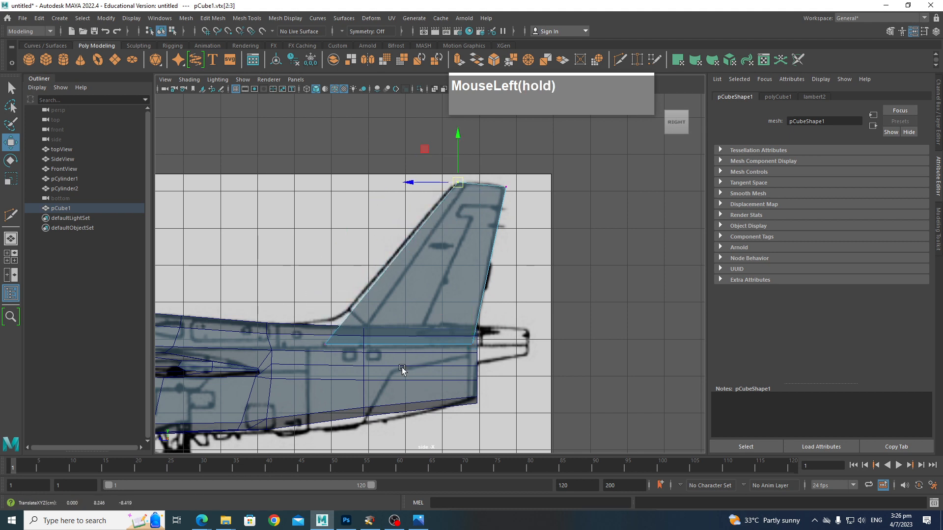
{"action": "mouse_move", "coordinate": [315, 333]}
{"action": "left_mouse_down"}
{"action": "mouse_move", "coordinate": [328, 348]}
{"action": "mouse_move", "coordinate": [325, 326]}
{"action": "mouse_move", "coordinate": [301, 331]}
{"action": "left_mouse_up"}
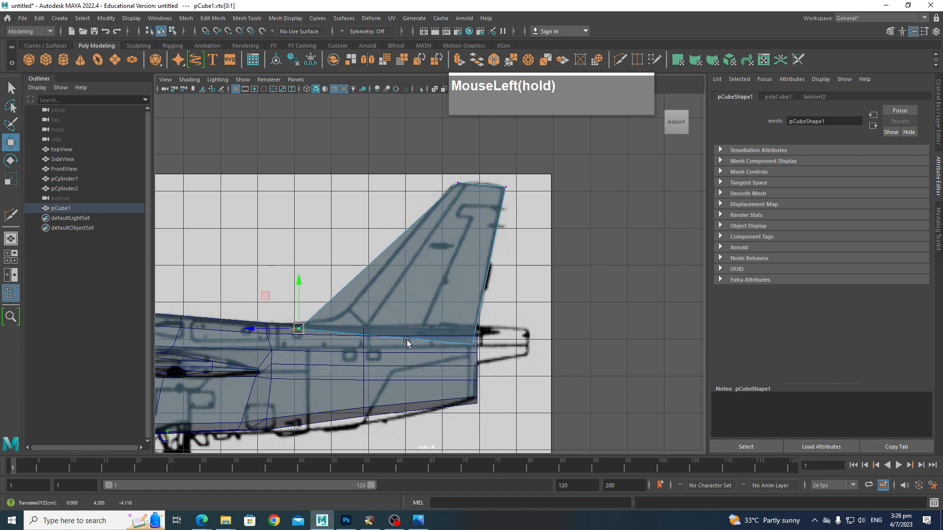
Insert one spanwise and one lower crosswise edge loop in the fin with Multi-Cut, and move the lower loop's front vertices onto the leading edge
{"action": "scroll", "coordinate": [384, 298], "scroll_direction": "up", "scroll_amount": 2}
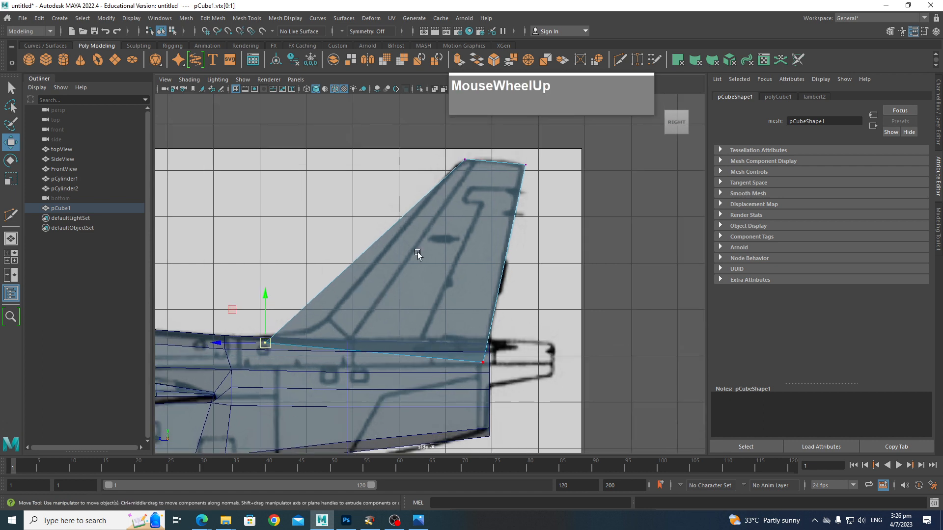
{"action": "right_click_drag", "start_coordinate": [369, 254], "coordinate": [314, 251], "text": "shift"}
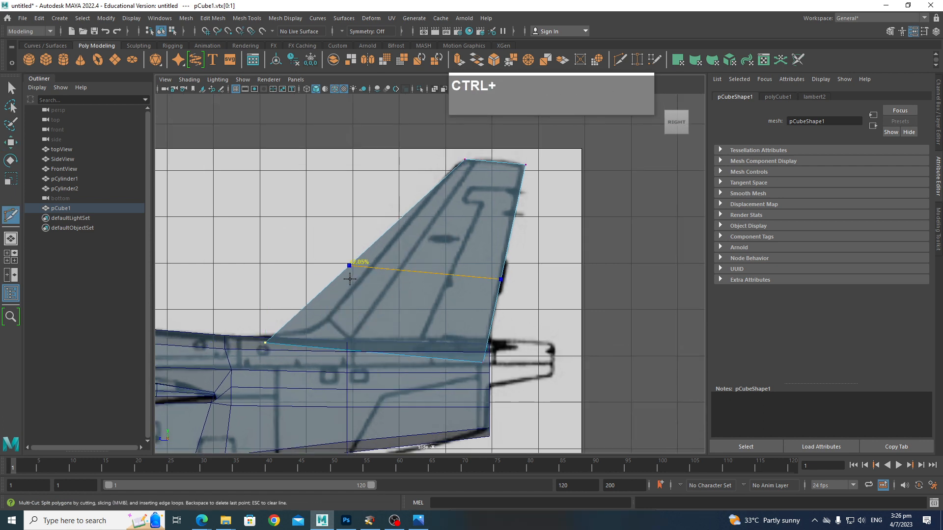
{"action": "left_click", "coordinate": [341, 336], "text": "ctrl"}
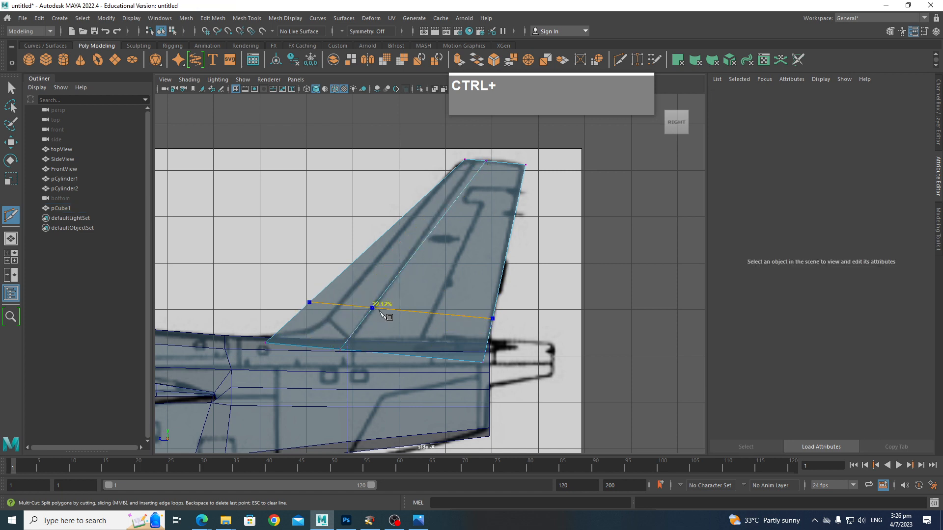
{"action": "left_click", "coordinate": [364, 320], "text": "ctrl"}
{"action": "right_click_drag", "start_coordinate": [312, 248], "coordinate": [264, 263]}
{"action": "left_click_drag", "start_coordinate": [268, 302], "coordinate": [297, 319]}
{"action": "key", "text": "w"}
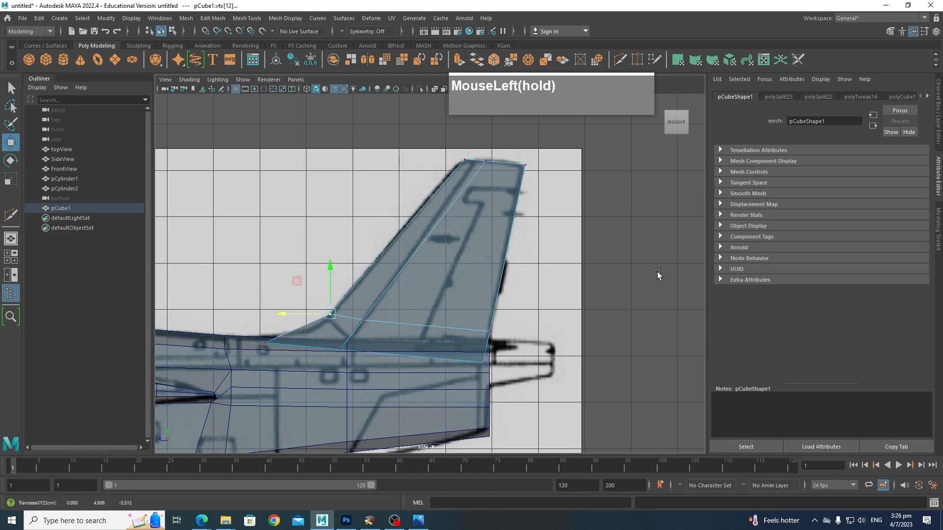
Move the front vertices of the fin's tip slightly forward onto the reference leading edge in the side view
{"action": "left_click_drag", "start_coordinate": [448, 156], "coordinate": [481, 163]}
{"action": "mouse_move", "coordinate": [491, 319]}
{"action": "left_mouse_down"}
{"action": "mouse_move", "coordinate": [522, 330]}
{"action": "mouse_move", "coordinate": [488, 322]}
{"action": "mouse_move", "coordinate": [488, 332]}
{"action": "mouse_move", "coordinate": [495, 272]}
{"action": "left_mouse_up"}
Scale the fin's trailing-edge vertices closer together across the fuselage in the top view to taper the rear edge
{"action": "key", "text": "space"}
{"action": "scroll", "coordinate": [481, 221], "scroll_direction": "up", "scroll_amount": 5}
{"action": "key", "text": "space"}
{"action": "mouse_move", "coordinate": [495, 272]}
{"action": "left_mouse_down", "text": "alt"}
{"action": "mouse_move", "coordinate": [511, 280]}
{"action": "mouse_move", "coordinate": [521, 265]}
{"action": "left_mouse_up", "text": "alt"}
{"action": "scroll", "coordinate": [522, 266], "scroll_direction": "up", "scroll_amount": 3}
{"action": "left_click_drag", "start_coordinate": [554, 192], "coordinate": [531, 147]}
{"action": "left_click_drag", "start_coordinate": [554, 376], "coordinate": [470, 295], "text": "shift"}
{"action": "key", "text": "space"}
{"action": "left_click_drag", "start_coordinate": [549, 346], "coordinate": [506, 338]}
{"action": "scroll", "coordinate": [506, 303], "scroll_direction": "up", "scroll_amount": 3}
{"action": "key", "text": "r"}
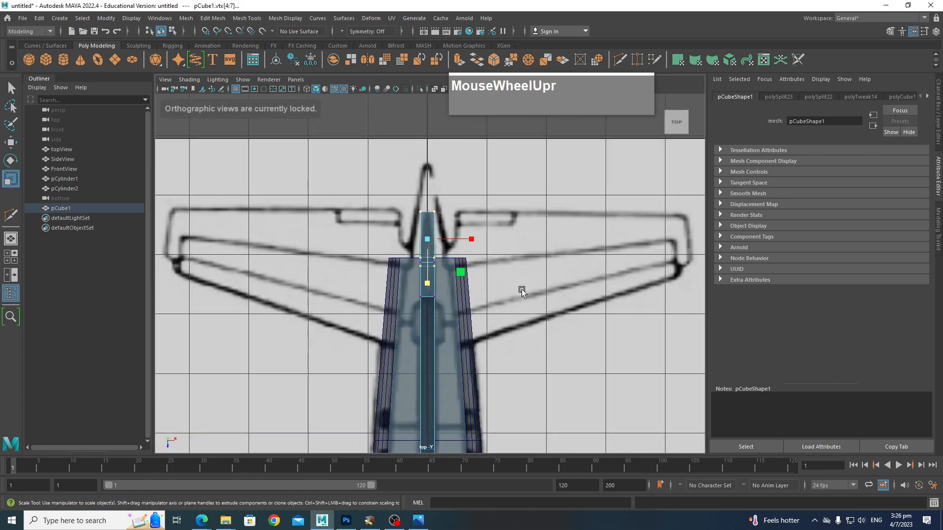
{"action": "left_click_drag", "start_coordinate": [474, 240], "coordinate": [403, 268]}
Scale the fin's leading-edge faces narrower across the fuselage to sharpen the front edge
{"action": "key", "text": "space"}
{"action": "left_click_drag", "start_coordinate": [491, 295], "coordinate": [499, 226], "text": "alt"}
{"action": "right_click_drag", "start_coordinate": [499, 226], "coordinate": [480, 236]}
{"action": "left_click", "coordinate": [377, 358], "text": "shift"}
{"action": "left_click", "coordinate": [369, 369], "text": "shift"}
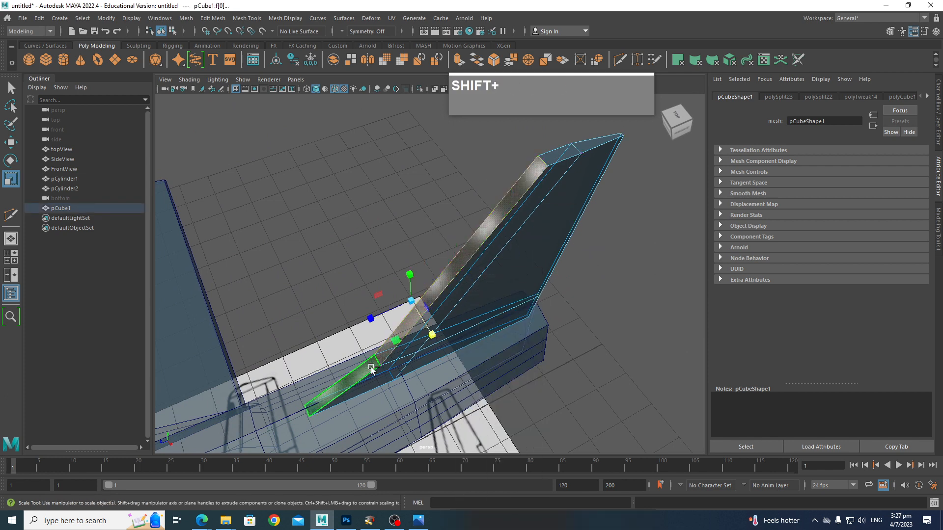
{"action": "left_click_drag", "start_coordinate": [432, 336], "coordinate": [413, 302]}
Examine the tapered fin from several angles in the perspective view
{"action": "left_click_drag", "start_coordinate": [537, 328], "coordinate": [587, 384], "text": "alt"}
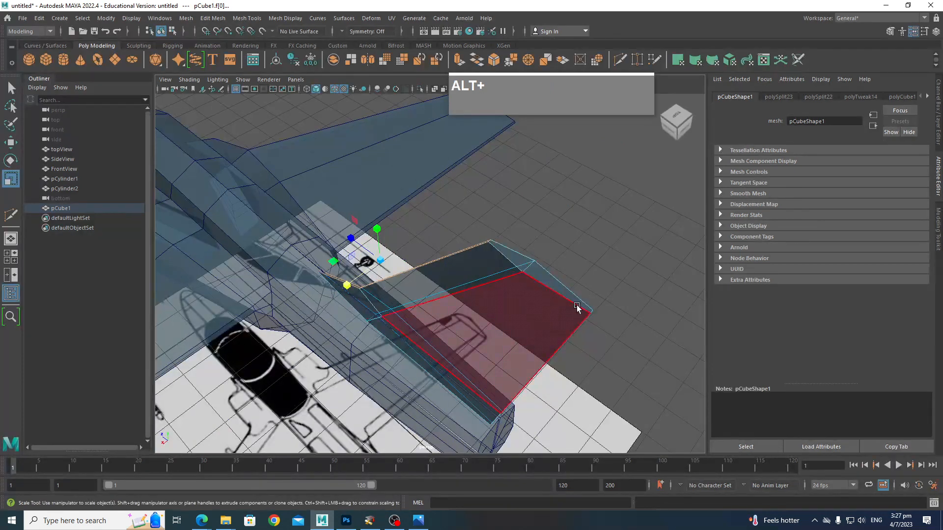
{"action": "scroll", "coordinate": [590, 315], "scroll_direction": "up", "scroll_amount": 4, "text": "alt"}
{"action": "middle_click_drag", "start_coordinate": [599, 316], "coordinate": [476, 184], "text": "alt"}
{"action": "scroll", "coordinate": [475, 184], "scroll_direction": "down", "scroll_amount": 3}
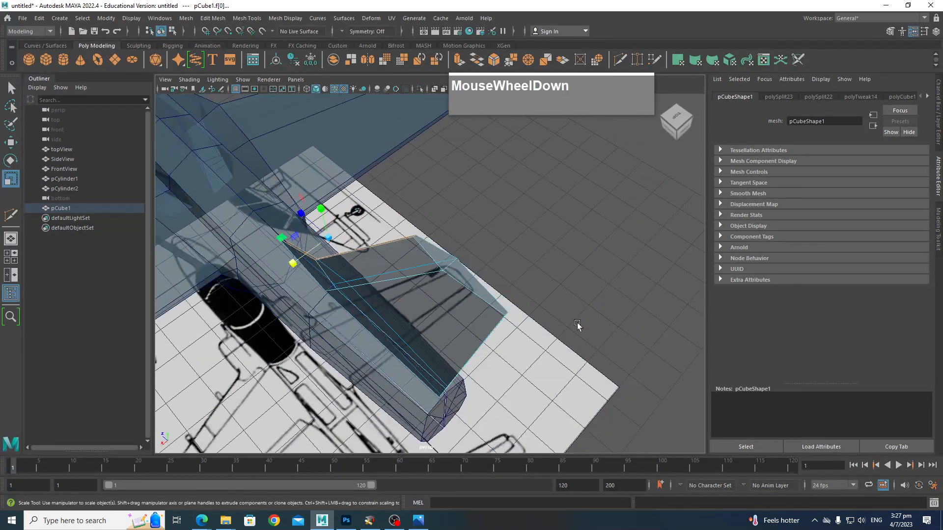
{"action": "left_click_drag", "start_coordinate": [475, 183], "coordinate": [600, 280], "text": "alt"}
{"action": "scroll", "coordinate": [573, 354], "scroll_direction": "down", "scroll_amount": 3}
{"action": "mouse_move", "coordinate": [572, 354]}
{"action": "left_mouse_down", "text": "alt"}
{"action": "mouse_move", "coordinate": [533, 364]}
{"action": "mouse_move", "coordinate": [579, 359]}
{"action": "left_mouse_up", "text": "alt"}
Insert another crosswise edge loop near the fin's root with Multi-Cut in the side view
{"action": "key", "text": "space"}
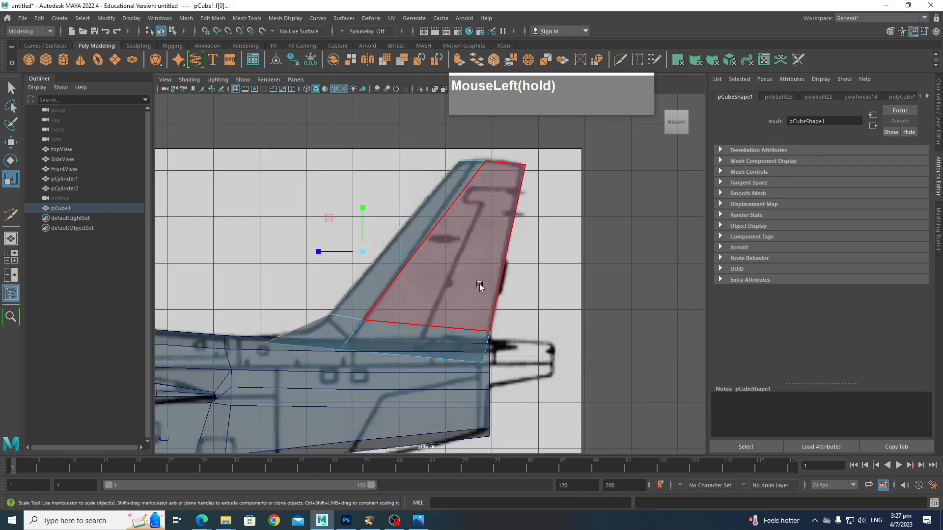
{"action": "scroll", "coordinate": [381, 296], "scroll_direction": "up", "scroll_amount": 2, "text": "alt"}
{"action": "scroll", "coordinate": [383, 296], "scroll_direction": "up", "scroll_amount": 3}
{"action": "middle_click_drag", "start_coordinate": [393, 296], "coordinate": [475, 227], "text": "alt"}
{"action": "scroll", "coordinate": [399, 322], "scroll_direction": "down", "scroll_amount": 7}
{"action": "middle_click_drag", "start_coordinate": [417, 315], "coordinate": [412, 317], "text": "alt"}
{"action": "scroll", "coordinate": [425, 310], "scroll_direction": "up", "scroll_amount": 2}
{"action": "scroll", "coordinate": [425, 311], "scroll_direction": "up", "scroll_amount": 2}
{"action": "right_click_drag", "start_coordinate": [420, 301], "coordinate": [341, 258]}
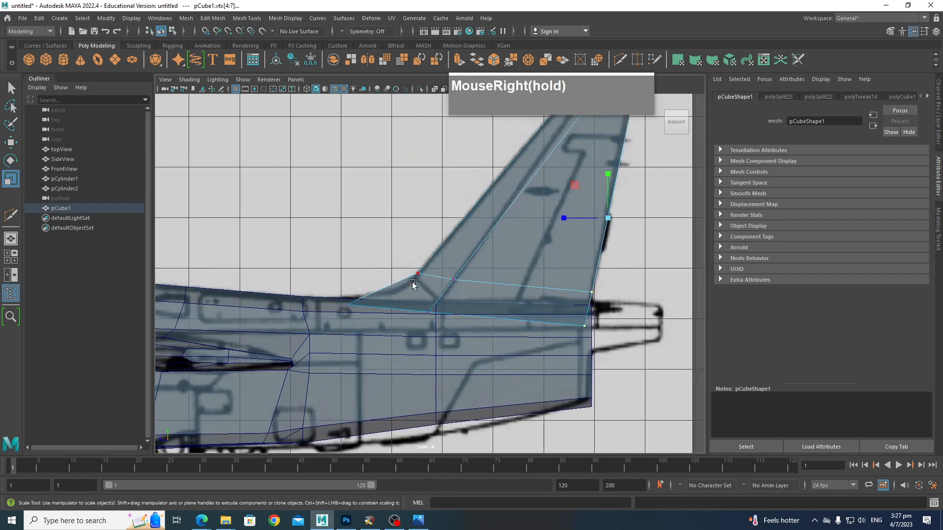
{"action": "right_click_drag", "start_coordinate": [395, 286], "coordinate": [342, 286], "text": "shift"}
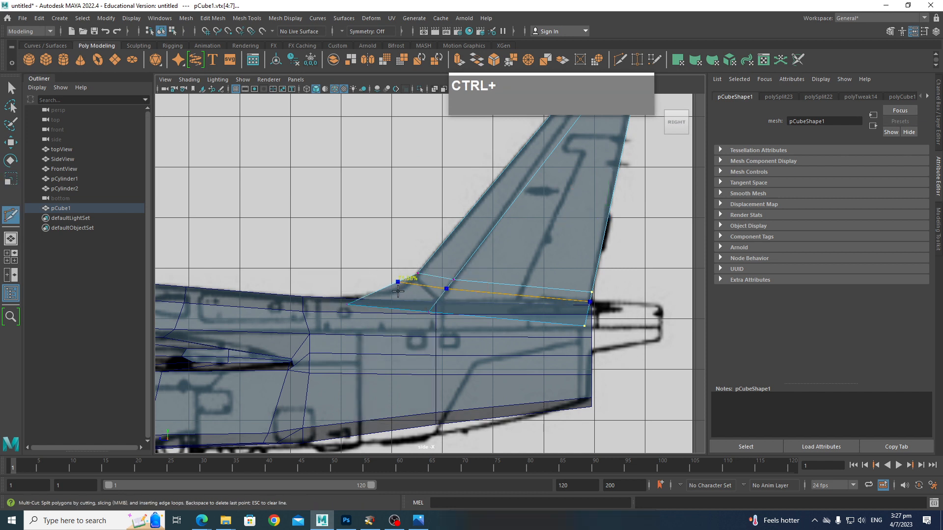
{"action": "key", "text": "q"}
Move the new loop's front vertices down onto the reference's curved fillet ahead of the fin
{"action": "right_click_drag", "start_coordinate": [389, 250], "coordinate": [347, 255]}
{"action": "left_click_drag", "start_coordinate": [367, 273], "coordinate": [396, 292]}
{"action": "key", "text": "w"}
{"action": "left_click", "coordinate": [351, 305]}
{"action": "left_click", "coordinate": [403, 290]}
Move the fin root's foremost vertices onto the reference fuselage spine
{"action": "right_click_drag", "start_coordinate": [356, 296], "coordinate": [309, 248]}
{"action": "left_click_drag", "start_coordinate": [331, 284], "coordinate": [361, 314]}
{"action": "left_click", "coordinate": [428, 275]}
{"action": "right_click_drag", "start_coordinate": [429, 275], "coordinate": [356, 248]}
{"action": "left_click", "coordinate": [350, 301]}
{"action": "middle_click_drag", "start_coordinate": [573, 320], "coordinate": [459, 307], "text": "alt"}
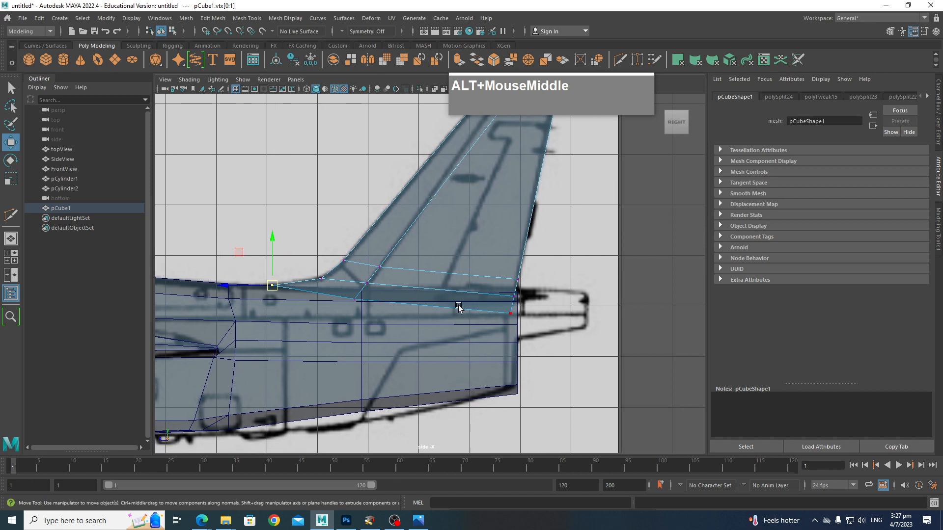
Raise the rear bottom vertices of the fin's root in the side view
{"action": "left_click_drag", "start_coordinate": [549, 303], "coordinate": [516, 273]}
{"action": "left_click_drag", "start_coordinate": [535, 332], "coordinate": [485, 301]}
{"action": "left_click_drag", "start_coordinate": [510, 303], "coordinate": [510, 288]}
Examine the fin's tip and root against the side reference, and its fit on the fuselage in perspective
{"action": "middle_click_drag", "start_coordinate": [526, 276], "coordinate": [496, 372], "text": "alt"}
{"action": "scroll", "coordinate": [512, 217], "scroll_direction": "up", "scroll_amount": 1}
{"action": "left_click_drag", "start_coordinate": [492, 173], "coordinate": [479, 183]}
{"action": "middle_click_drag", "start_coordinate": [518, 210], "coordinate": [479, 193], "text": "alt"}
{"action": "scroll", "coordinate": [480, 213], "scroll_direction": "up", "scroll_amount": 2, "text": "alt"}
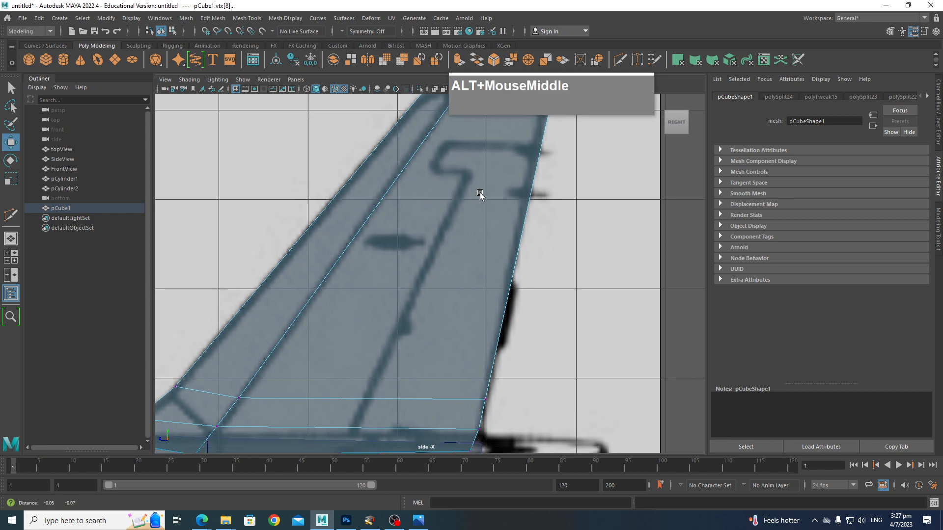
{"action": "scroll", "coordinate": [479, 193], "scroll_direction": "down", "scroll_amount": 5, "text": "alt"}
{"action": "middle_click_drag", "start_coordinate": [481, 232], "coordinate": [440, 260], "text": "alt"}
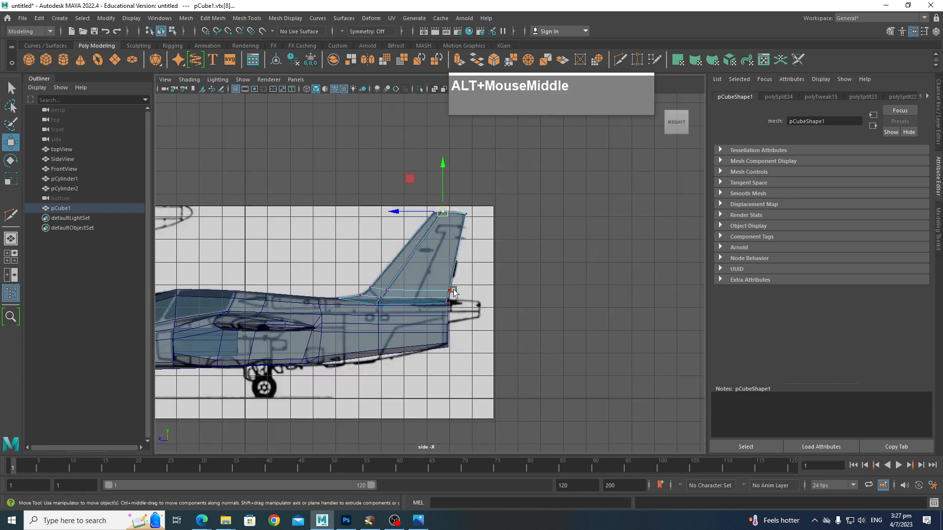
{"action": "scroll", "coordinate": [428, 294], "scroll_direction": "up", "scroll_amount": 4}
{"action": "scroll", "coordinate": [304, 312], "scroll_direction": "down", "scroll_amount": 4}
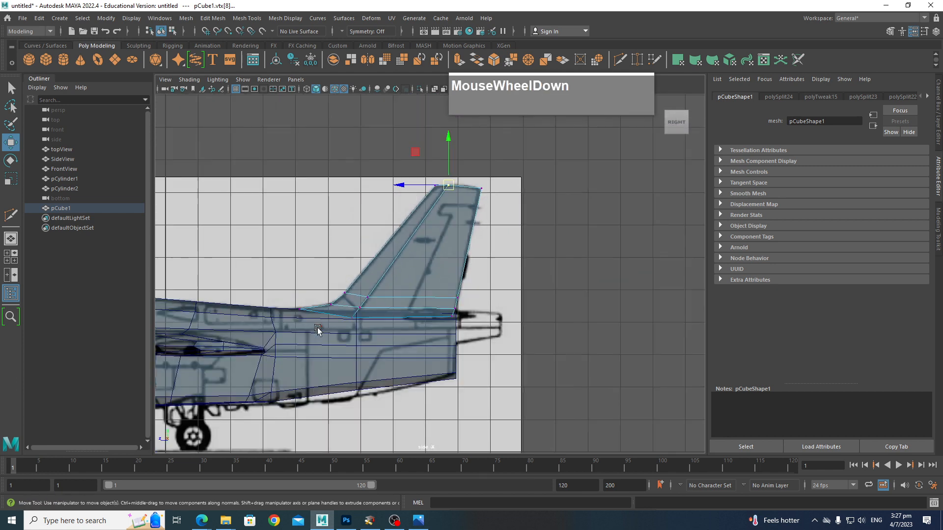
{"action": "middle_click_drag", "start_coordinate": [318, 328], "coordinate": [368, 344], "text": "alt"}
{"action": "middle_click_drag", "start_coordinate": [320, 294], "coordinate": [538, 293], "text": "alt"}
{"action": "middle_click_drag", "start_coordinate": [638, 294], "coordinate": [564, 279], "text": "alt"}
{"action": "key", "text": "space"}
{"action": "left_click", "coordinate": [558, 278]}
{"action": "left_click_drag", "start_coordinate": [559, 280], "coordinate": [558, 251]}
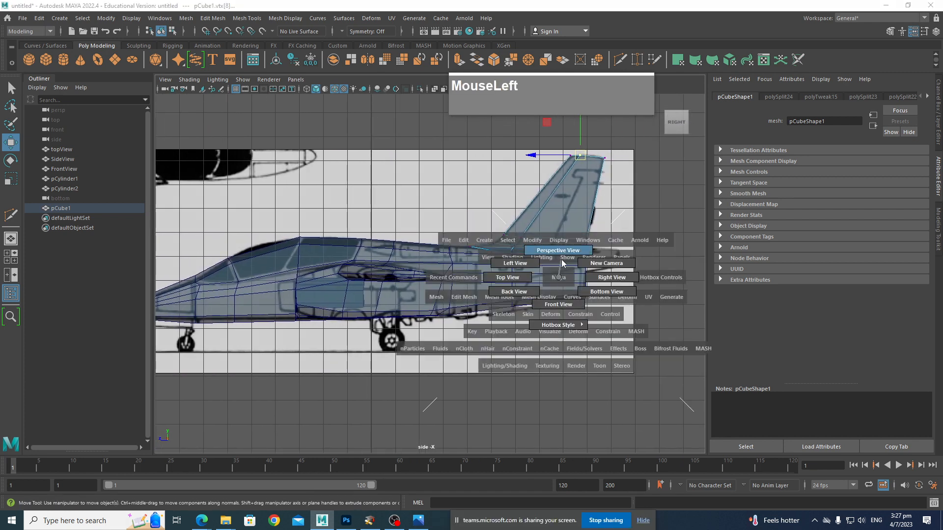
{"action": "left_click_drag", "start_coordinate": [487, 319], "coordinate": [476, 340], "text": "alt"}
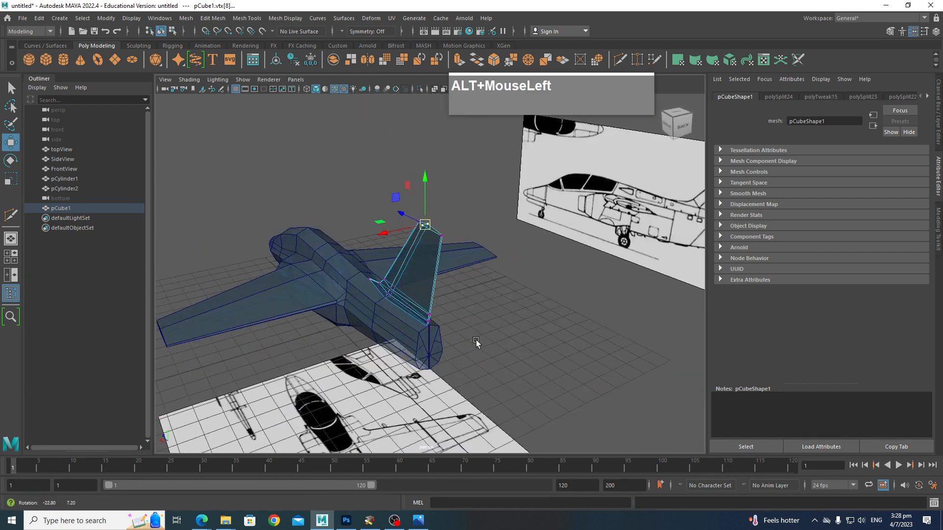
{"action": "scroll", "coordinate": [472, 344], "scroll_direction": "up", "scroll_amount": 3}
{"action": "middle_click_drag", "start_coordinate": [464, 347], "coordinate": [491, 311], "text": "alt"}
{"action": "left_click_drag", "start_coordinate": [492, 311], "coordinate": [491, 307], "text": "alt"}
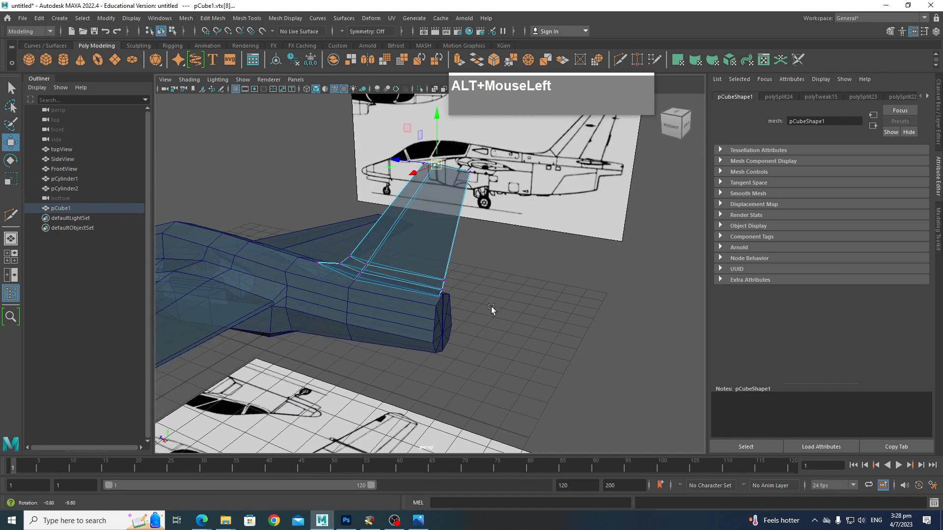
{"action": "left_click_drag", "start_coordinate": [464, 270], "coordinate": [511, 254], "text": "alt"}
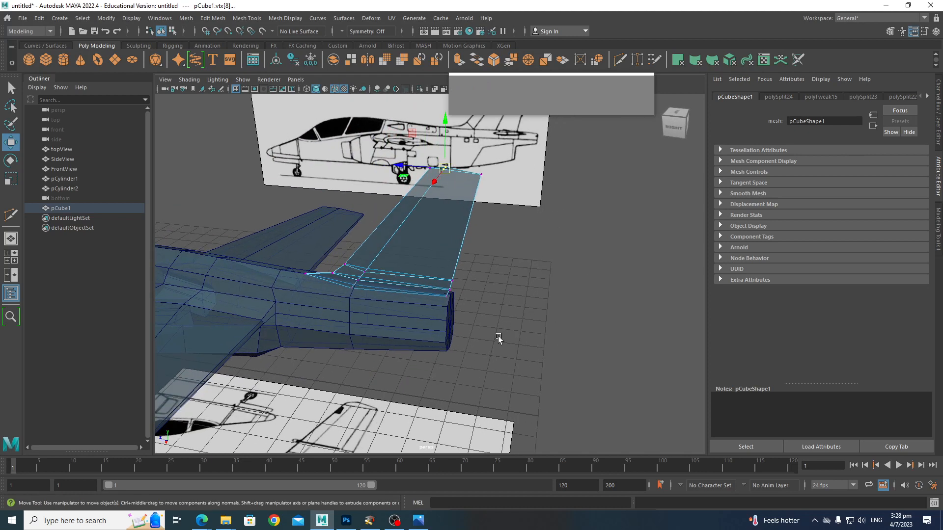
Return the fin to object mode and rename it VerticalFin
{"action": "right_click_drag", "start_coordinate": [473, 318], "coordinate": [479, 264]}
{"action": "left_click", "coordinate": [479, 264]}
{"action": "left_click", "coordinate": [434, 266]}
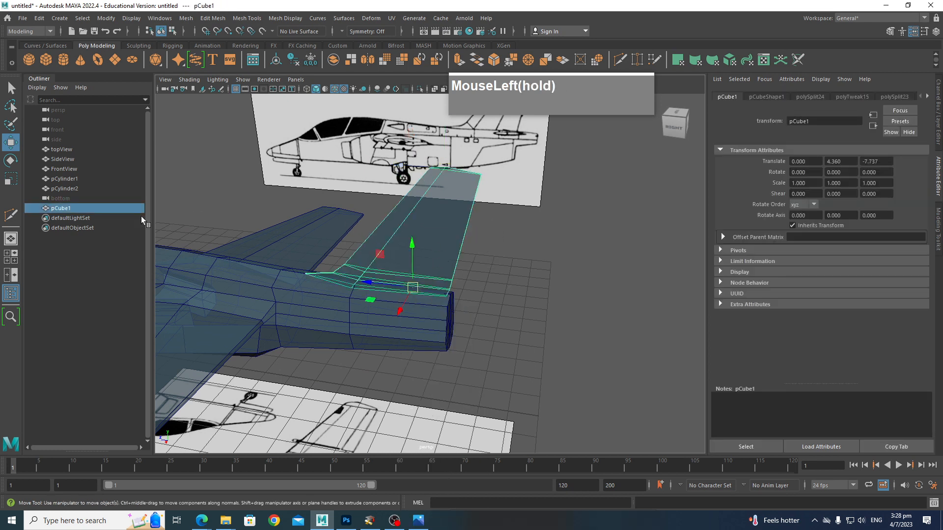
{"action": "double_click", "coordinate": [61, 208]}
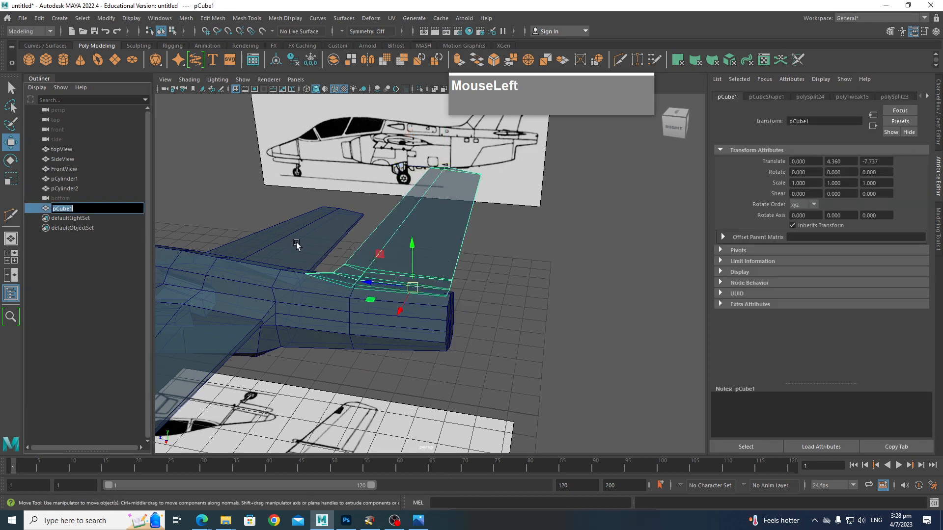
{"action": "type", "text": "Vertical"}
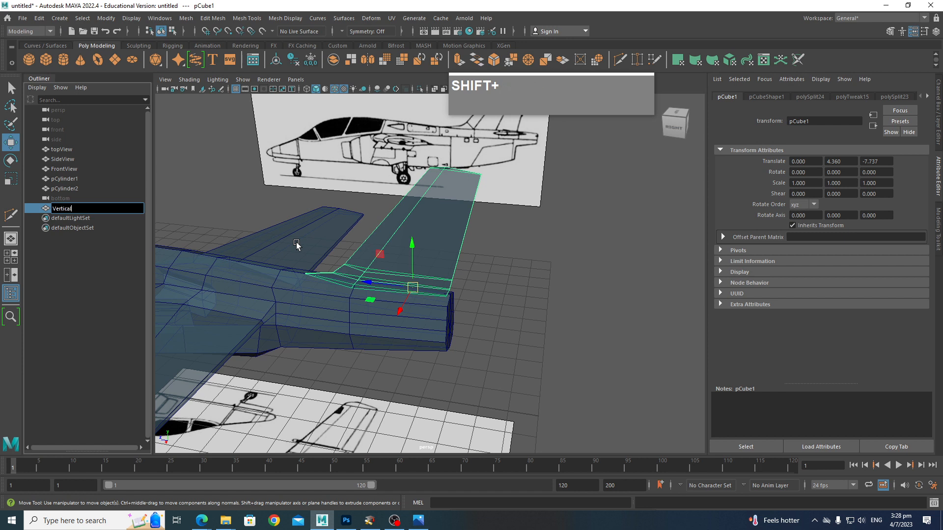
{"action": "type", "text": "Stab"}
{"action": "key", "text": "BackSpace"}
{"action": "key", "text": "BackSpace"}
{"action": "key", "text": "BackSpace"}
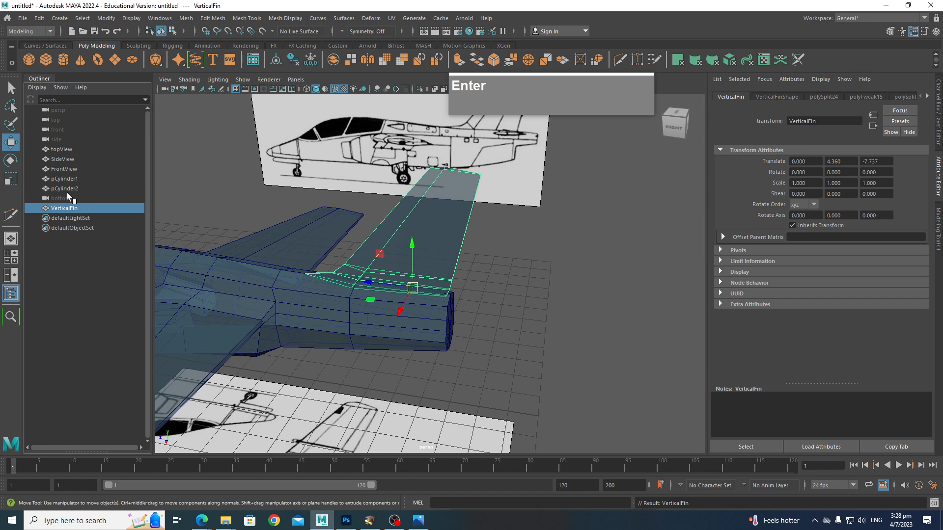
Rename pCylinder1 as Fuselage
{"action": "left_click", "coordinate": [66, 179]}
{"action": "double_click", "coordinate": [71, 180]}
{"action": "type", "text": "Fuselag"}
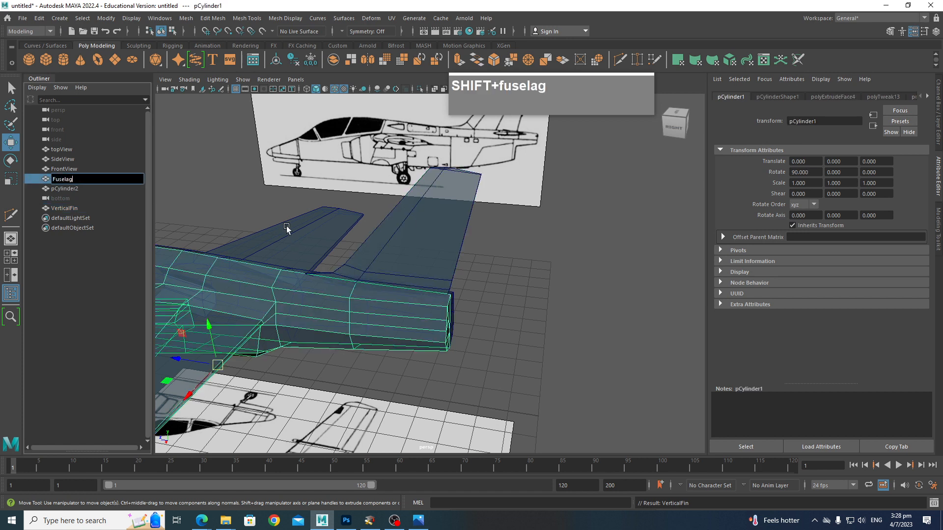
{"action": "type", "text": "e"}
{"action": "key", "text": "Return"}
Rename the mirrored half, pCylinder2, with the name Fuselage and clear the selection
{"action": "left_click", "coordinate": [78, 189]}
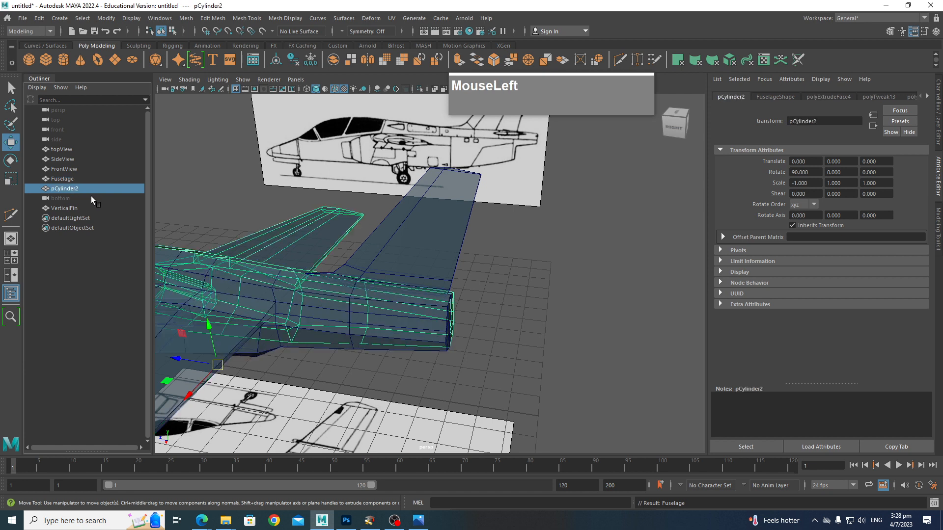
{"action": "double_click", "coordinate": [81, 190]}
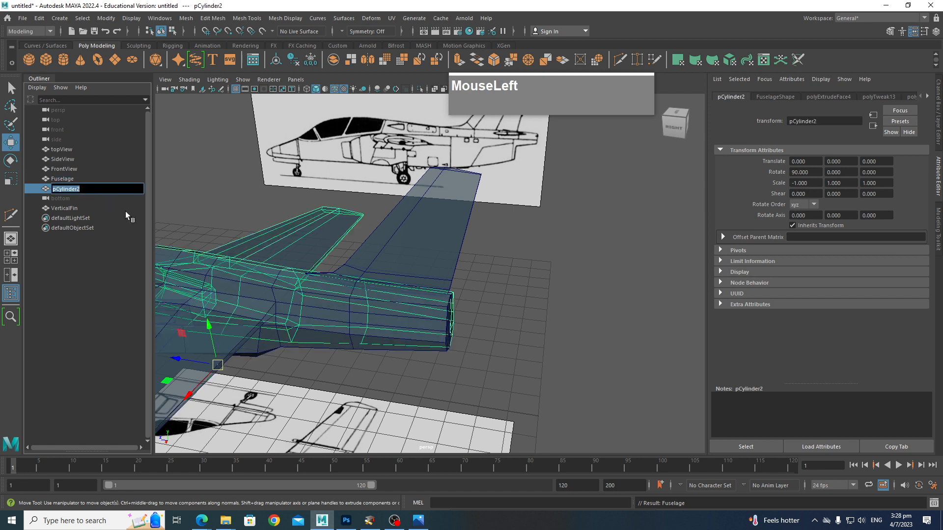
{"action": "type", "text": "Fuselage"}
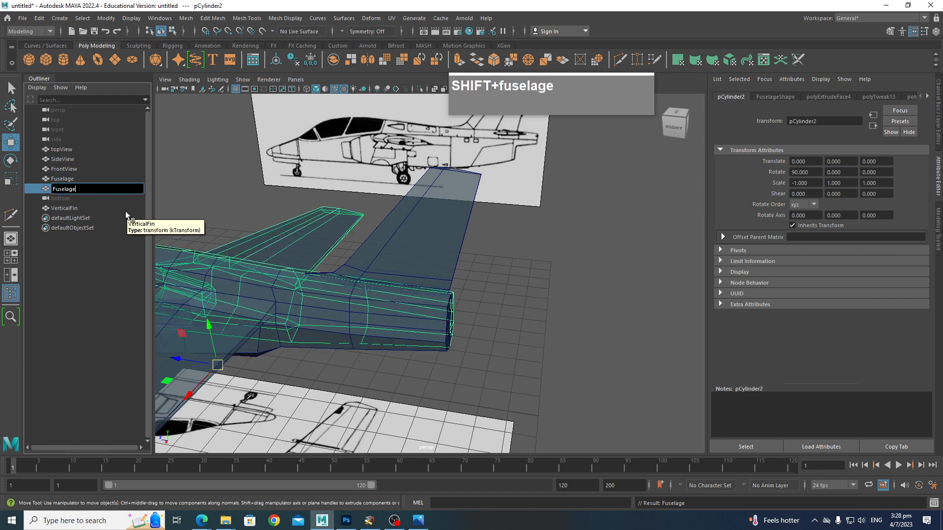
{"action": "key", "text": "Return"}
{"action": "left_click", "coordinate": [112, 301]}
Save the scene as the Maya ASCII file SiaiMarchetti_211_ in the project's scenes folder
{"action": "left_click_drag", "start_coordinate": [507, 285], "coordinate": [511, 289], "text": "alt"}
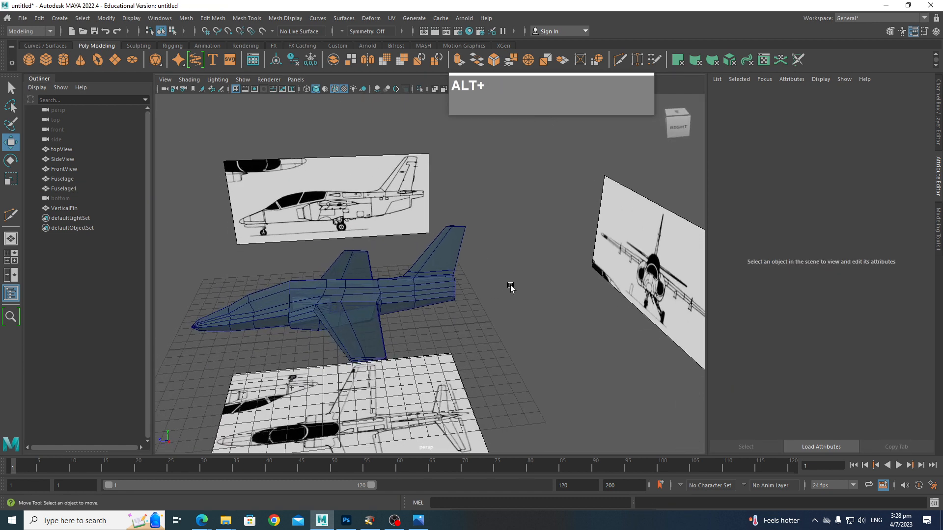
{"action": "left_click", "coordinate": [22, 18]}
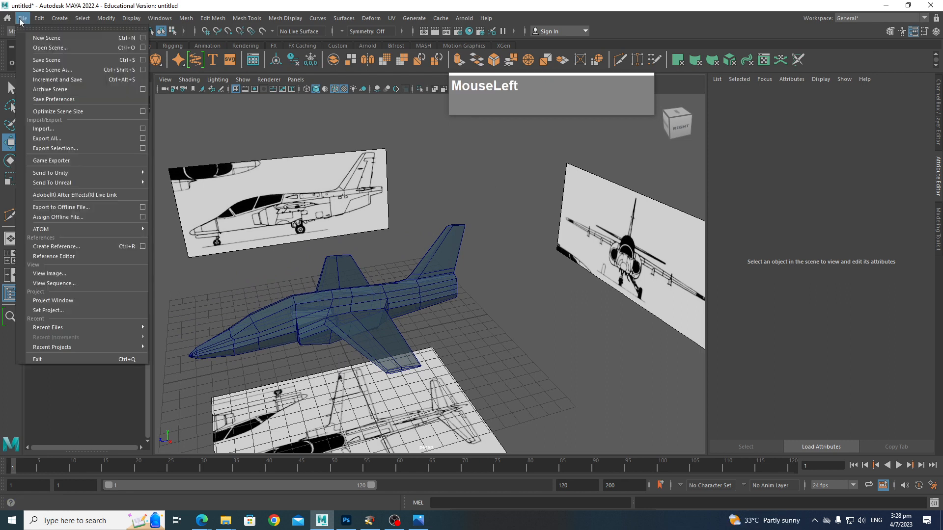
{"action": "left_click", "coordinate": [46, 67]}
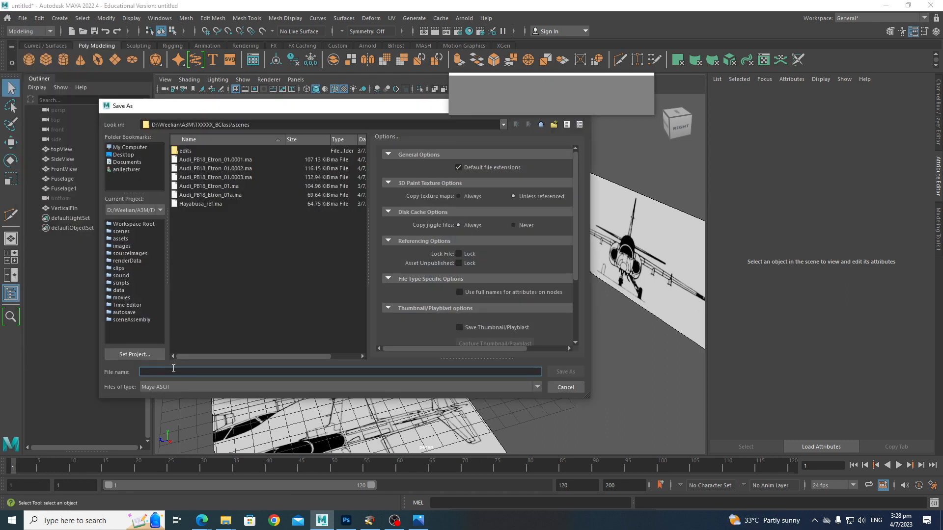
{"action": "type", "text": "SiaiMarchetti"}
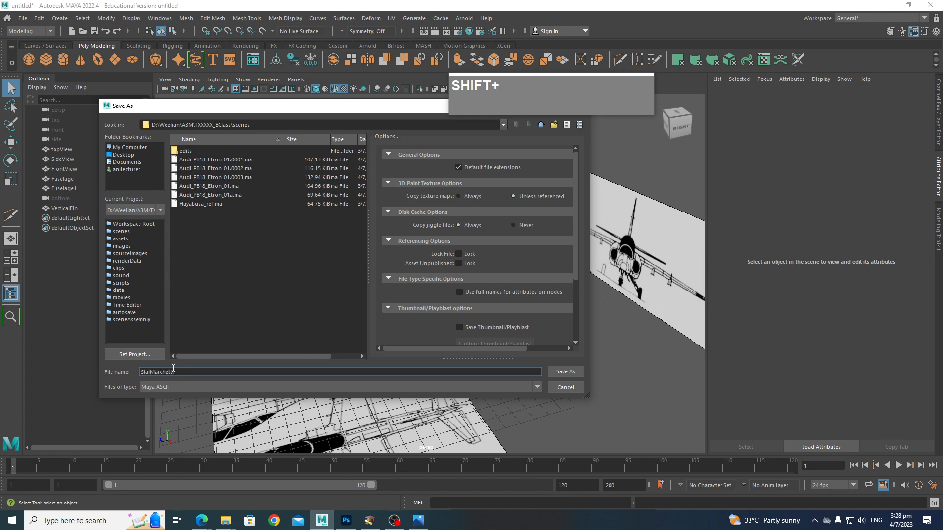
{"action": "type", "text": "2"}
{"action": "type", "text": "_"}
{"action": "left_click", "coordinate": [566, 372]}
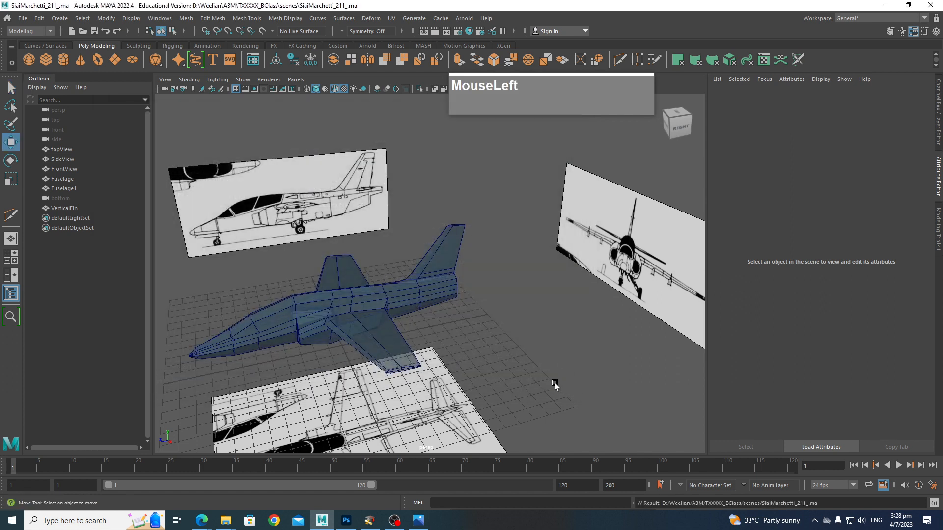
Create a polygon cube and move it back along Z to about -8.622 at the tail
{"action": "left_click_drag", "start_coordinate": [379, 272], "coordinate": [364, 251], "text": "alt"}
{"action": "scroll", "coordinate": [432, 344], "scroll_direction": "up", "scroll_amount": 3}
{"action": "scroll", "coordinate": [438, 432], "scroll_direction": "down", "scroll_amount": 3}
{"action": "left_click_drag", "start_coordinate": [438, 431], "coordinate": [465, 338], "text": "alt"}
{"action": "right_click", "coordinate": [457, 314], "text": "shift"}
{"action": "right_click_drag", "start_coordinate": [457, 314], "coordinate": [451, 343], "text": "shift"}
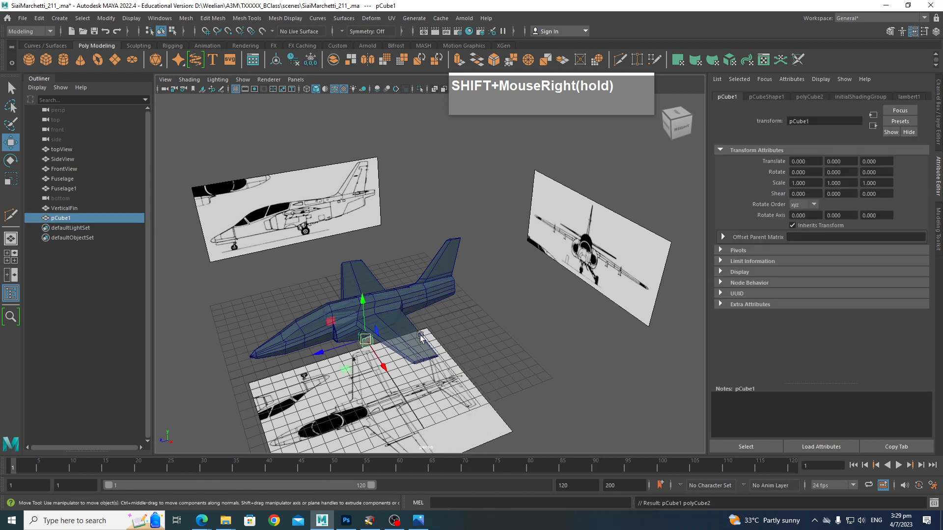
{"action": "left_click_drag", "start_coordinate": [322, 355], "coordinate": [465, 337]}
{"action": "right_click", "coordinate": [464, 337]}
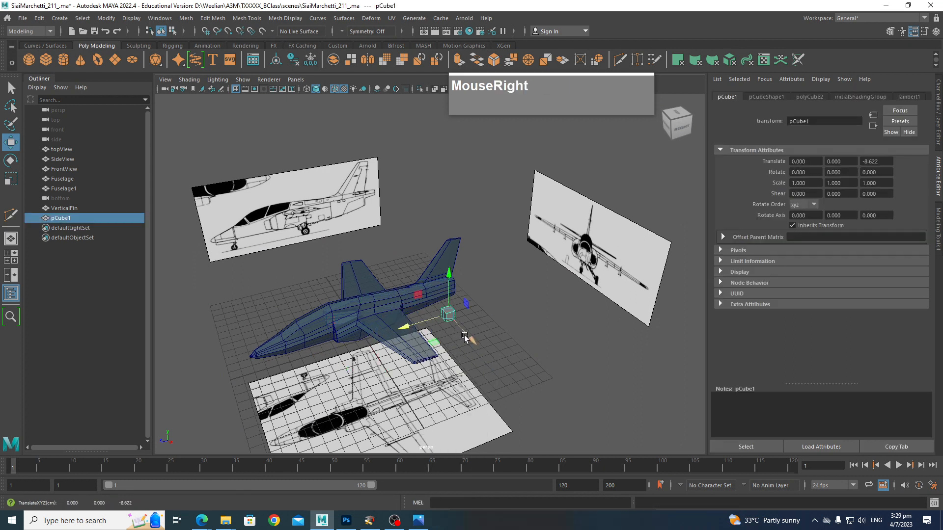
Assign the lambert2 material to the cube and raise it to the tail's height
{"action": "scroll", "coordinate": [471, 343], "scroll_direction": "up", "scroll_amount": 5}
{"action": "right_click_drag", "start_coordinate": [508, 250], "coordinate": [571, 494]}
{"action": "scroll", "coordinate": [530, 430], "scroll_direction": "down", "scroll_amount": 5}
{"action": "middle_click_drag", "start_coordinate": [529, 427], "coordinate": [526, 419], "text": "alt"}
{"action": "left_click_drag", "start_coordinate": [453, 286], "coordinate": [475, 256]}
Move the cube sideways in the top view to about 0.834 in X, beside the fuselage's centre line
{"action": "key", "text": "space"}
{"action": "left_click_drag", "start_coordinate": [484, 339], "coordinate": [491, 332], "text": "alt"}
{"action": "left_click_drag", "start_coordinate": [470, 276], "coordinate": [522, 279]}
{"action": "middle_click_drag", "start_coordinate": [522, 279], "coordinate": [427, 269], "text": "alt"}
Move the cube's rear vertices back onto the reference tailplane's trailing edge in the top view
{"action": "right_click_drag", "start_coordinate": [418, 266], "coordinate": [385, 266]}
{"action": "left_click_drag", "start_coordinate": [407, 216], "coordinate": [449, 305]}
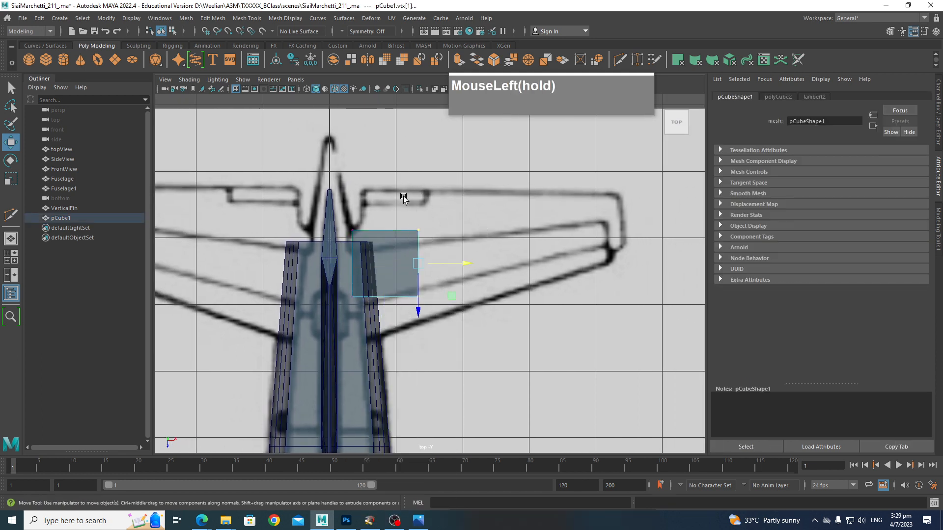
{"action": "left_click_drag", "start_coordinate": [346, 221], "coordinate": [442, 254]}
{"action": "left_click_drag", "start_coordinate": [388, 274], "coordinate": [385, 231]}
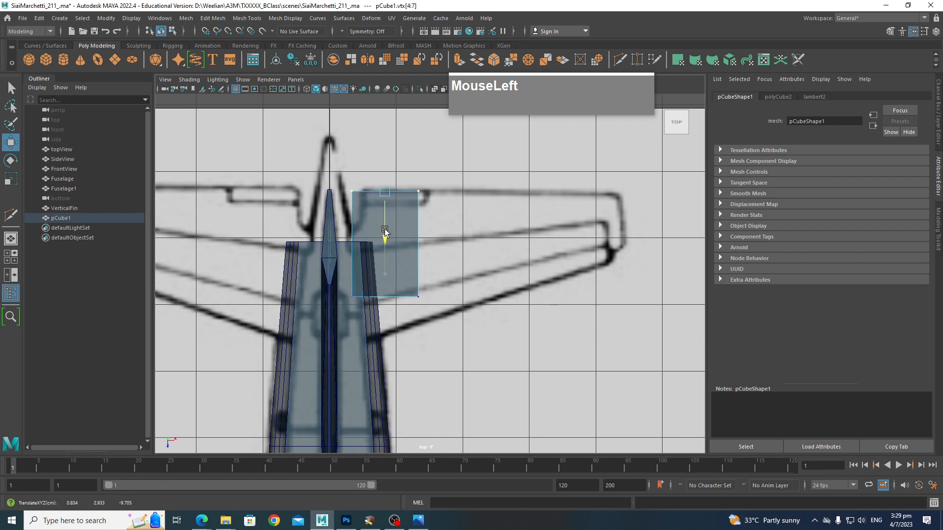
Move the cube's outer corners to the reference tailplane's tip and its inner front corner to the leading-edge root
{"action": "left_click_drag", "start_coordinate": [433, 360], "coordinate": [625, 244]}
{"action": "left_click", "coordinate": [419, 192]}
{"action": "left_click_drag", "start_coordinate": [419, 192], "coordinate": [621, 192]}
{"action": "left_click", "coordinate": [352, 295]}
{"action": "left_click_drag", "start_coordinate": [352, 296], "coordinate": [351, 346]}
{"action": "left_click", "coordinate": [625, 244]}
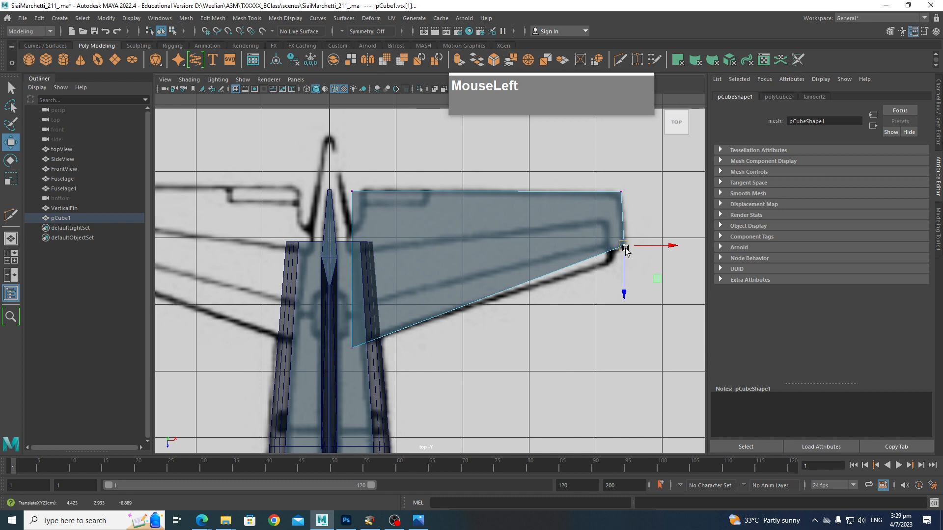
{"action": "left_click_drag", "start_coordinate": [626, 250], "coordinate": [628, 264]}
Raise the tailplane block to about 4.175 in Y to match the tailplane in the side reference
{"action": "key", "text": "space"}
{"action": "left_click_drag", "start_coordinate": [533, 284], "coordinate": [537, 260]}
{"action": "left_click_drag", "start_coordinate": [537, 261], "coordinate": [587, 342], "text": "alt"}
{"action": "scroll", "coordinate": [531, 340], "scroll_direction": "up", "scroll_amount": 5}
{"action": "key", "text": "space"}
{"action": "left_click", "coordinate": [532, 341]}
{"action": "scroll", "coordinate": [486, 355], "scroll_direction": "up", "scroll_amount": 6, "text": "alt"}
{"action": "right_click_drag", "start_coordinate": [427, 308], "coordinate": [508, 223]}
{"action": "left_click_drag", "start_coordinate": [425, 294], "coordinate": [427, 242]}
{"action": "scroll", "coordinate": [474, 294], "scroll_direction": "up", "scroll_amount": 6}
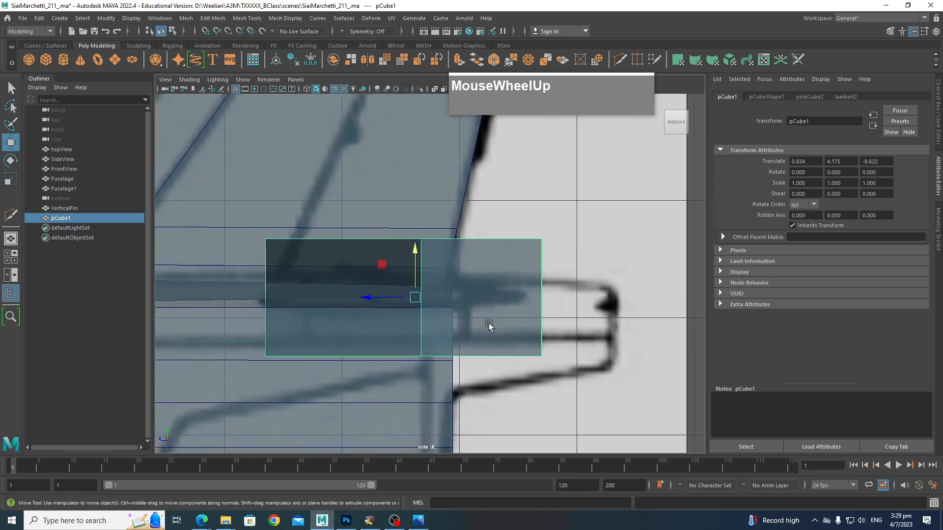
{"action": "middle_click_drag", "start_coordinate": [488, 322], "coordinate": [489, 320], "text": "alt"}
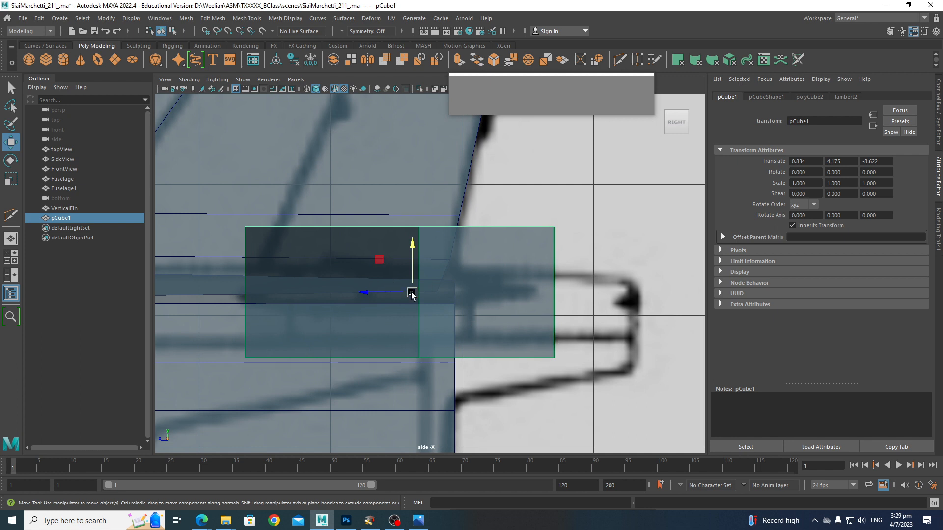
Insert a horizontal edge loop around the tailplane block at about mid-height in the side view
{"action": "right_click_drag", "start_coordinate": [420, 297], "coordinate": [367, 261], "text": "shift"}
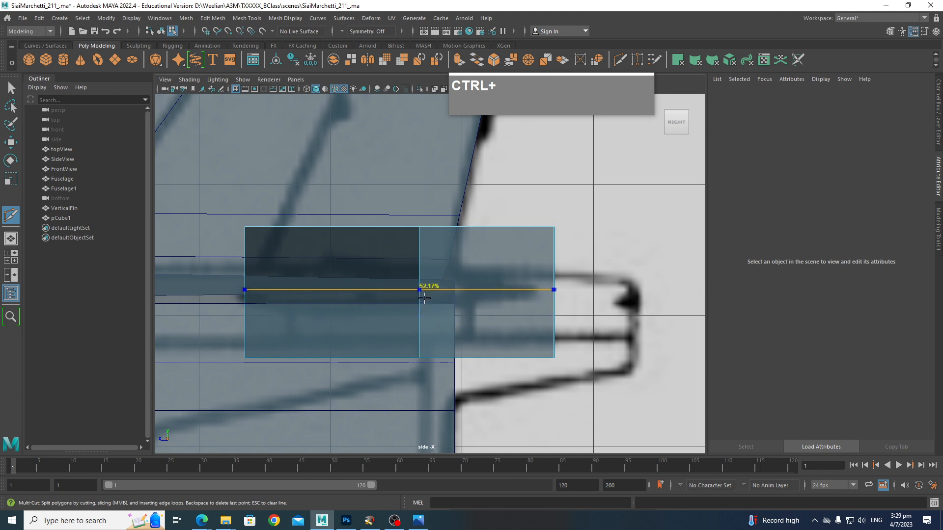
{"action": "left_click", "coordinate": [421, 291], "text": "ctrl"}
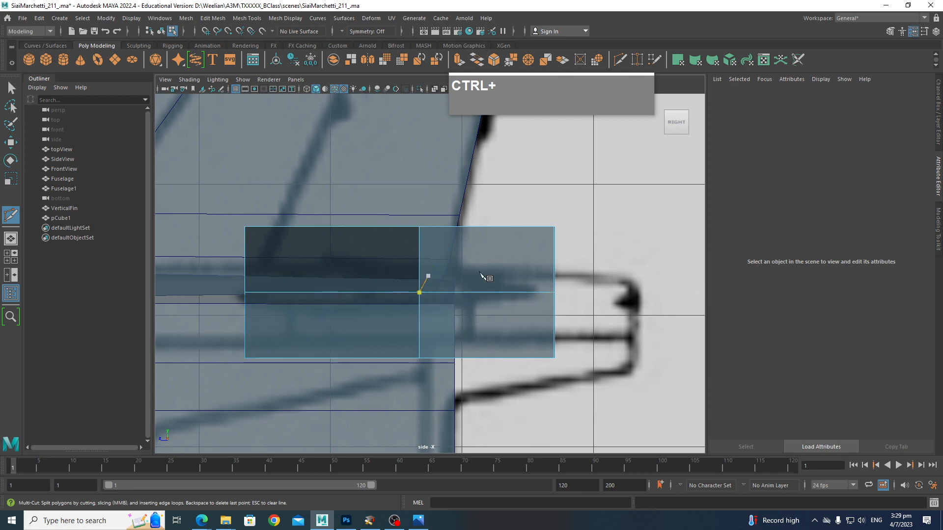
{"action": "right_click_drag", "start_coordinate": [474, 250], "coordinate": [428, 252]}
Insert a spanwise edge loop near the tailplane block's leading edge in the perspective view
{"action": "key", "text": "space"}
{"action": "left_click_drag", "start_coordinate": [495, 278], "coordinate": [495, 254]}
{"action": "left_click_drag", "start_coordinate": [503, 323], "coordinate": [511, 320], "text": "alt"}
{"action": "middle_click_drag", "start_coordinate": [511, 320], "coordinate": [461, 294], "text": "alt"}
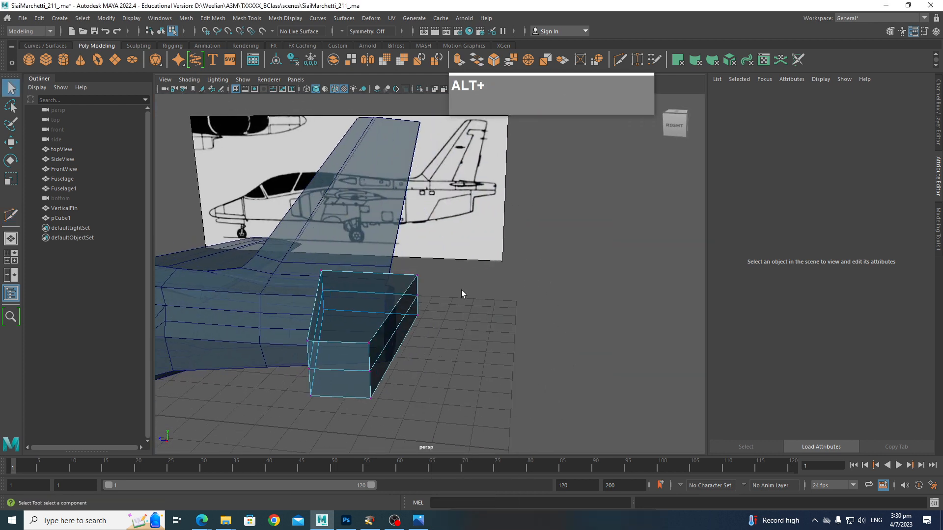
{"action": "left_click_drag", "start_coordinate": [336, 349], "coordinate": [382, 360], "text": "alt"}
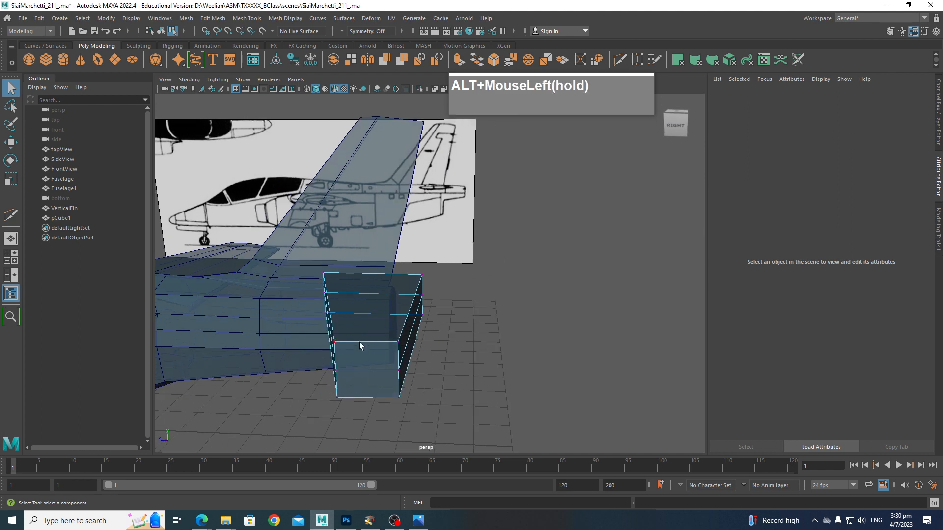
{"action": "left_click", "coordinate": [359, 376]}
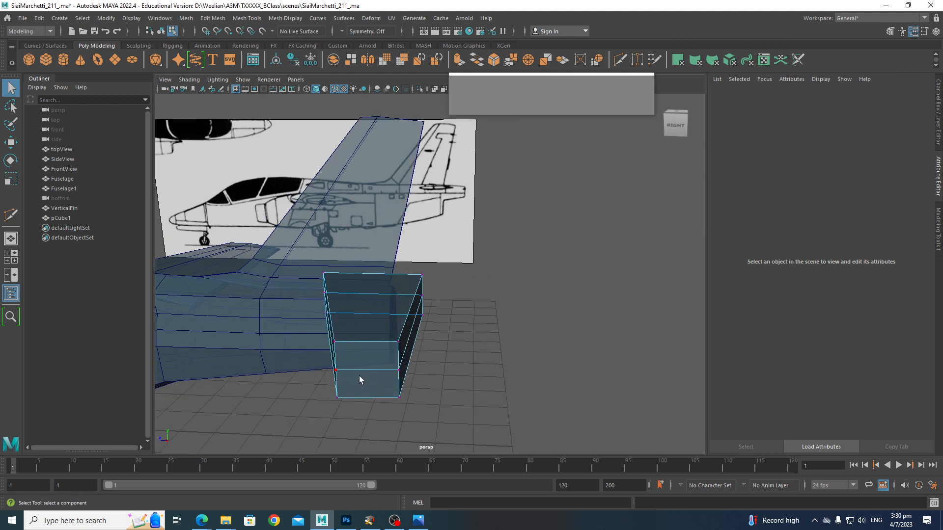
{"action": "right_click_drag", "start_coordinate": [358, 351], "coordinate": [319, 326], "text": "ctrl"}
{"action": "left_click", "coordinate": [351, 343], "text": "ctrl"}
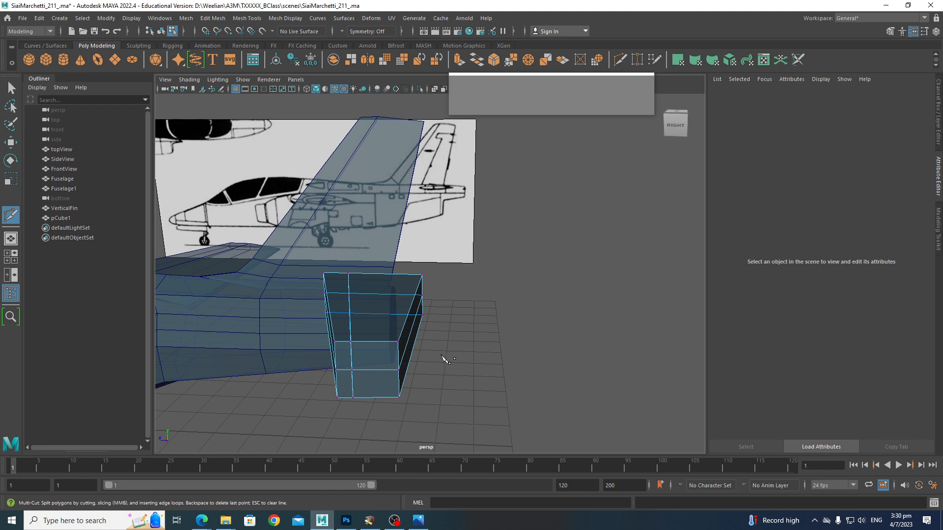
{"action": "key", "text": "q"}
Select all vertices of the tailplane block and scale them down vertically to make it thinner
{"action": "right_click_drag", "start_coordinate": [377, 249], "coordinate": [372, 333]}
{"action": "right_click_drag", "start_coordinate": [332, 253], "coordinate": [330, 251]}
{"action": "left_click_drag", "start_coordinate": [255, 240], "coordinate": [453, 406]}
{"action": "key", "text": "r"}
{"action": "left_click_drag", "start_coordinate": [353, 282], "coordinate": [358, 316]}
Flatten the trailing-edge and leading-edge vertices vertically so the tailplane tapers to thin edges
{"action": "left_click_drag", "start_coordinate": [453, 399], "coordinate": [363, 257]}
{"action": "left_click_drag", "start_coordinate": [410, 283], "coordinate": [412, 318]}
{"action": "left_click_drag", "start_coordinate": [287, 269], "coordinate": [330, 325]}
{"action": "left_click_drag", "start_coordinate": [339, 393], "coordinate": [312, 358], "text": "shift"}
{"action": "left_click", "coordinate": [326, 301]}
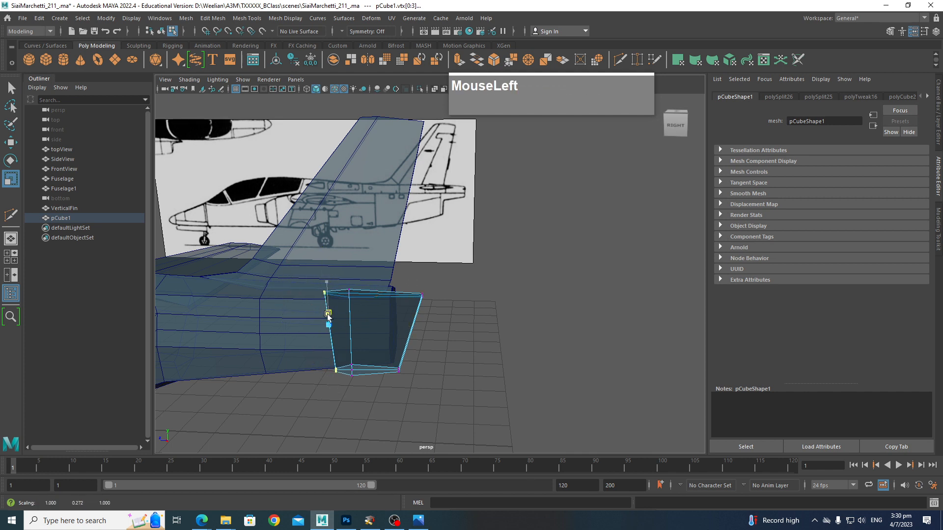
{"action": "left_click_drag", "start_coordinate": [362, 395], "coordinate": [350, 331]}
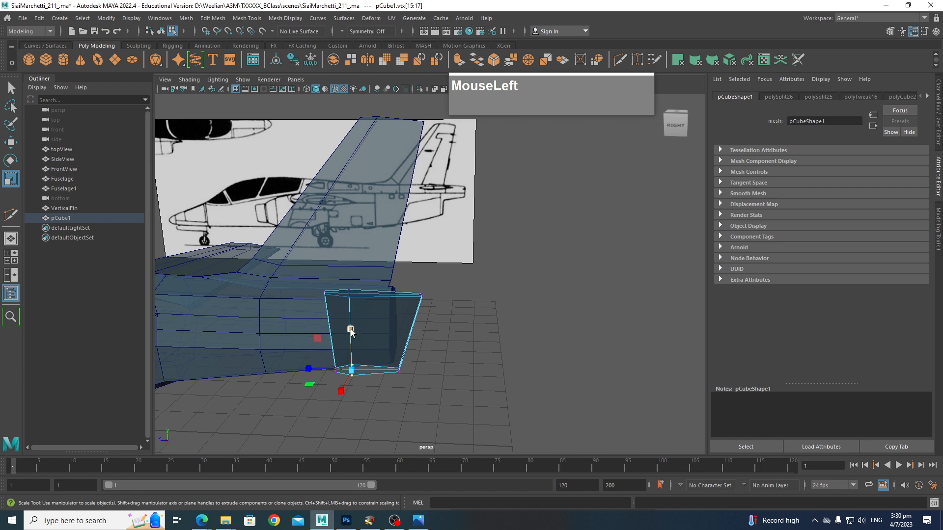
{"action": "left_click_drag", "start_coordinate": [451, 430], "coordinate": [411, 287]}
{"action": "left_click", "coordinate": [447, 362]}
Move the tailplane's pivot onto the fuselage's centre line in the top view
{"action": "key", "text": "space"}
{"action": "left_click_drag", "start_coordinate": [447, 362], "coordinate": [482, 357]}
{"action": "middle_click_drag", "start_coordinate": [415, 330], "coordinate": [514, 370], "text": "alt"}
{"action": "key", "text": "space"}
{"action": "left_click_drag", "start_coordinate": [513, 371], "coordinate": [510, 345]}
{"action": "scroll", "coordinate": [446, 357], "scroll_direction": "down", "scroll_amount": 3}
{"action": "left_click_drag", "start_coordinate": [446, 358], "coordinate": [420, 390], "text": "alt"}
{"action": "key", "text": "space"}
{"action": "middle_click_drag", "start_coordinate": [465, 377], "coordinate": [444, 256], "text": "alt"}
{"action": "scroll", "coordinate": [447, 278], "scroll_direction": "up", "scroll_amount": 2}
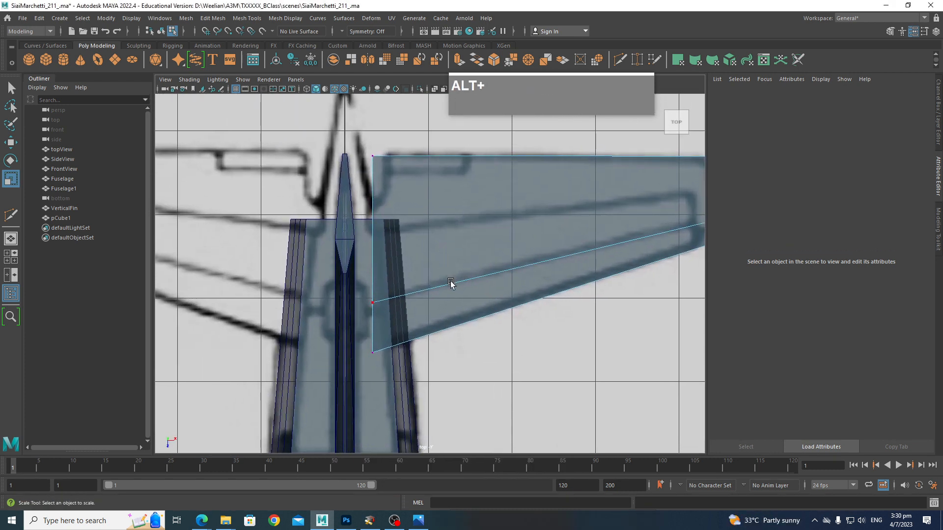
{"action": "scroll", "coordinate": [451, 284], "scroll_direction": "down", "scroll_amount": 6}
{"action": "middle_click_drag", "start_coordinate": [451, 290], "coordinate": [443, 296], "text": "alt"}
{"action": "scroll", "coordinate": [443, 295], "scroll_direction": "up", "scroll_amount": 2}
{"action": "right_click_drag", "start_coordinate": [472, 273], "coordinate": [481, 273]}
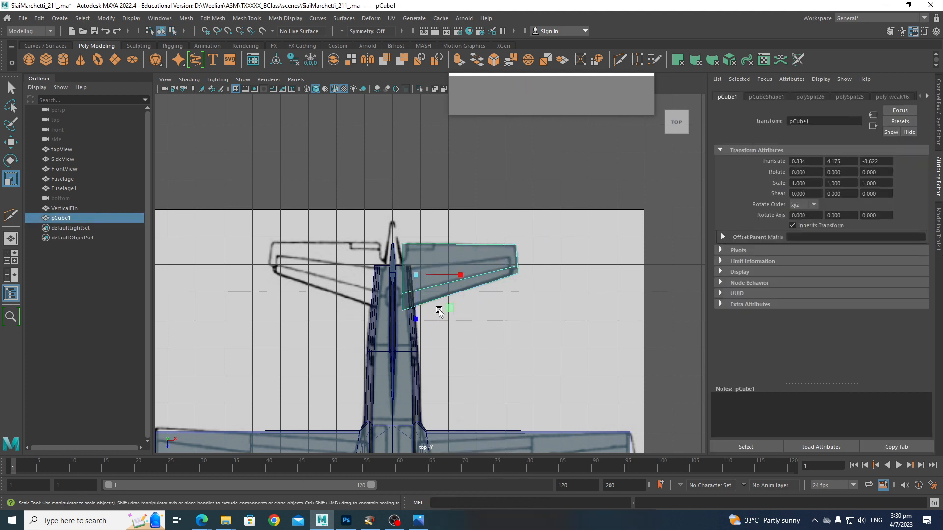
{"action": "key", "text": "d"}
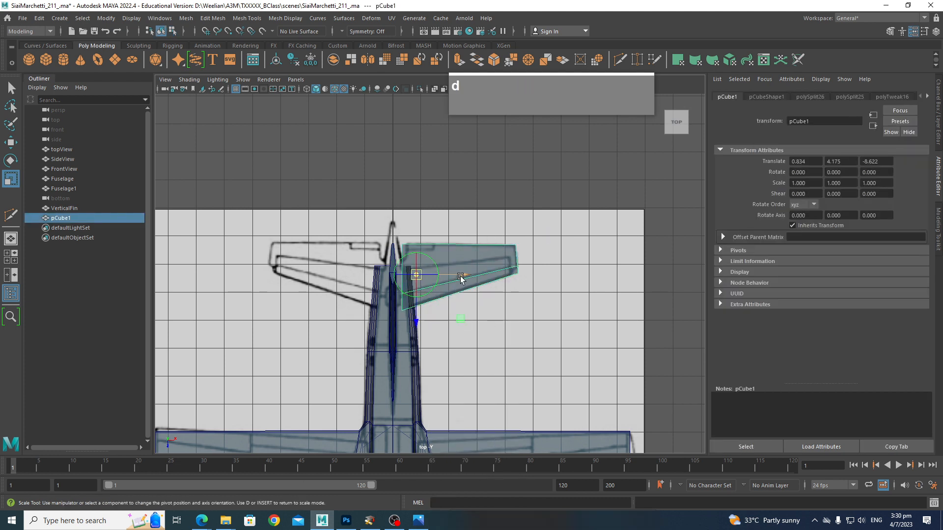
{"action": "left_click_drag", "start_coordinate": [393, 265], "coordinate": [466, 314]}
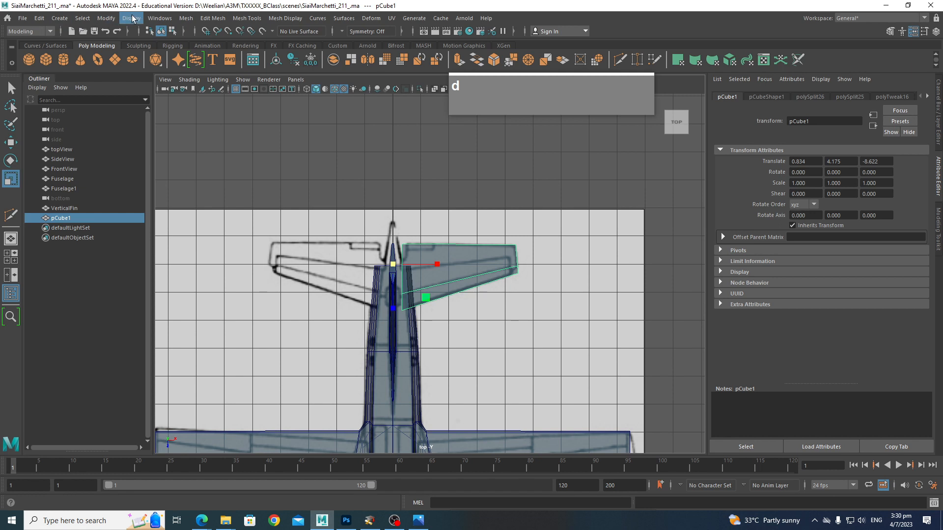
Mirror the tailplane half across the world X axis to create the opposite half
{"action": "left_click", "coordinate": [186, 18]}
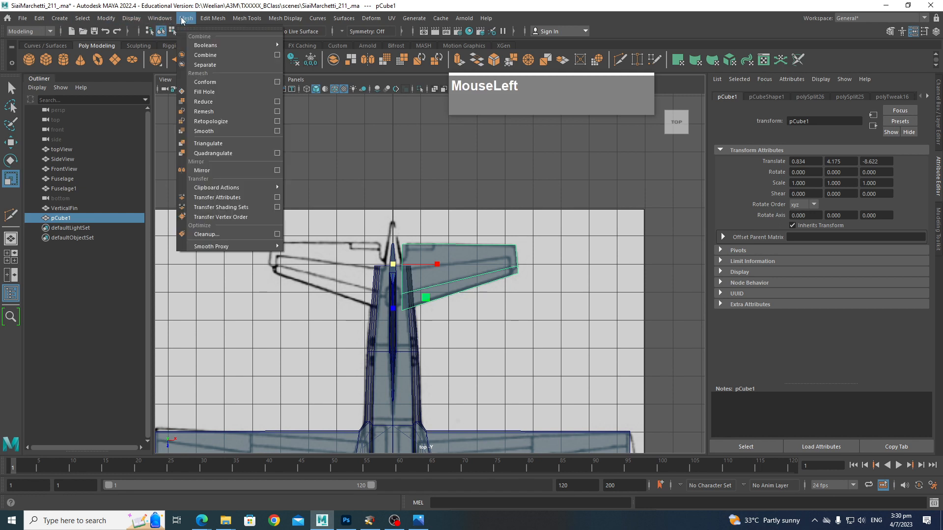
{"action": "mouse_move", "coordinate": [209, 23]}
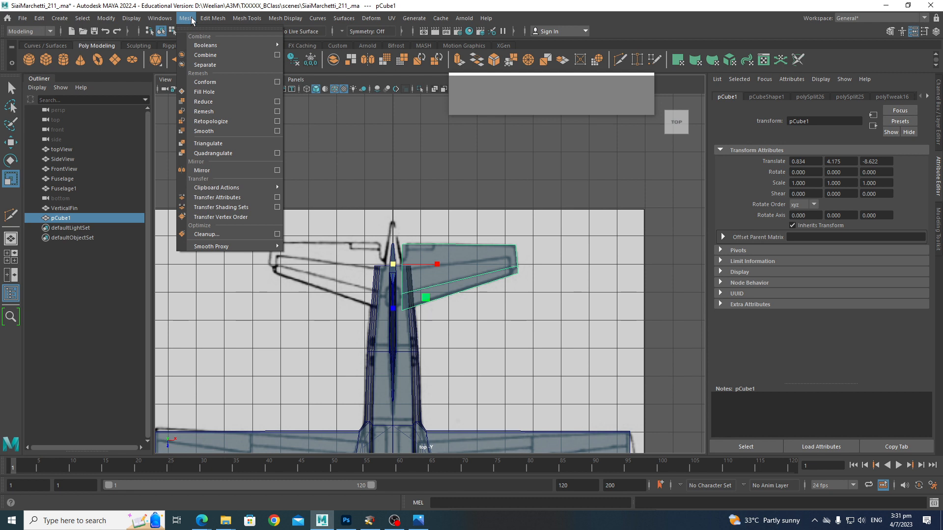
{"action": "left_click", "coordinate": [213, 170]}
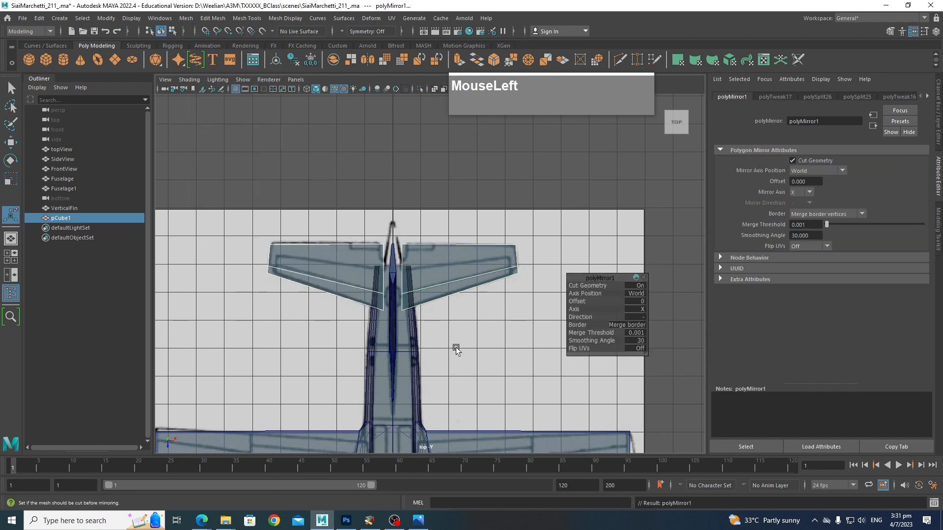
{"action": "left_click", "coordinate": [465, 342]}
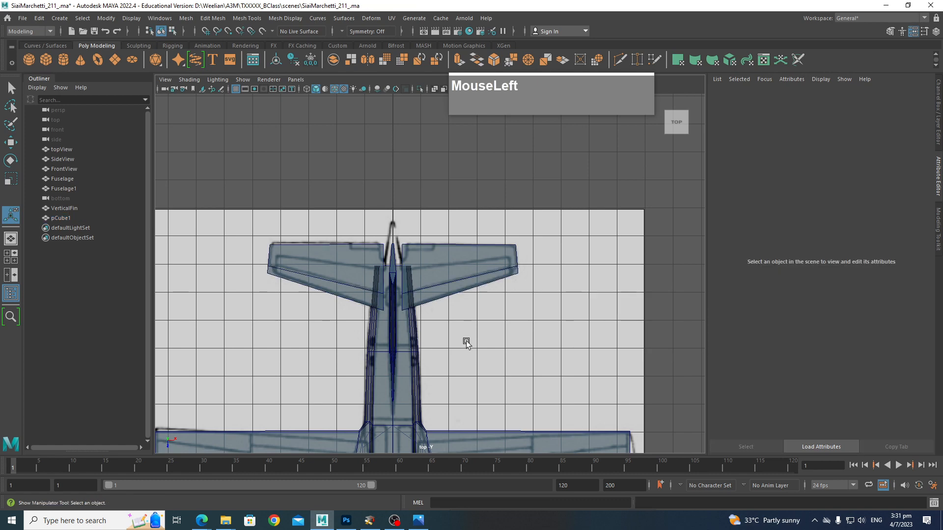
Examine the whole jet with its mirrored tailplane from several angles in the perspective view
{"action": "key", "text": "space"}
{"action": "left_click_drag", "start_coordinate": [479, 344], "coordinate": [484, 309]}
{"action": "scroll", "coordinate": [496, 333], "scroll_direction": "down", "scroll_amount": 4}
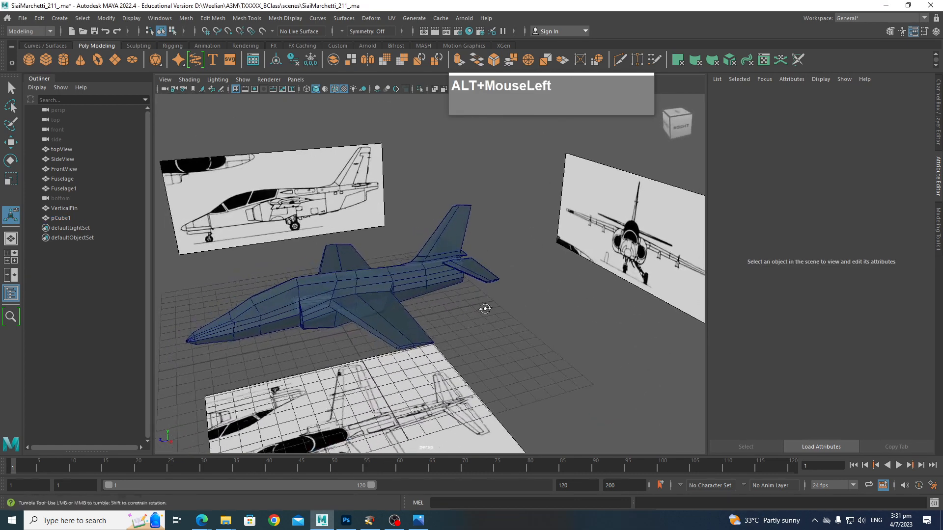
{"action": "middle_click_drag", "start_coordinate": [484, 309], "coordinate": [533, 271], "text": "alt"}
{"action": "mouse_move", "coordinate": [532, 271]}
{"action": "left_mouse_down", "text": "alt"}
{"action": "mouse_move", "coordinate": [498, 277]}
{"action": "mouse_move", "coordinate": [577, 278]}
{"action": "mouse_move", "coordinate": [573, 267]}
{"action": "mouse_move", "coordinate": [516, 265]}
{"action": "mouse_move", "coordinate": [535, 274]}
{"action": "left_mouse_up", "text": "alt"}
{"action": "middle_click_drag", "start_coordinate": [535, 275], "coordinate": [550, 303], "text": "alt"}
{"action": "scroll", "coordinate": [558, 319], "scroll_direction": "up", "scroll_amount": 5}
{"action": "scroll", "coordinate": [555, 308], "scroll_direction": "down", "scroll_amount": 3}
{"action": "left_click_drag", "start_coordinate": [555, 308], "coordinate": [532, 310], "text": "alt"}
{"action": "middle_click_drag", "start_coordinate": [533, 310], "coordinate": [560, 311], "text": "alt"}
{"action": "left_click_drag", "start_coordinate": [560, 311], "coordinate": [561, 336], "text": "alt"}
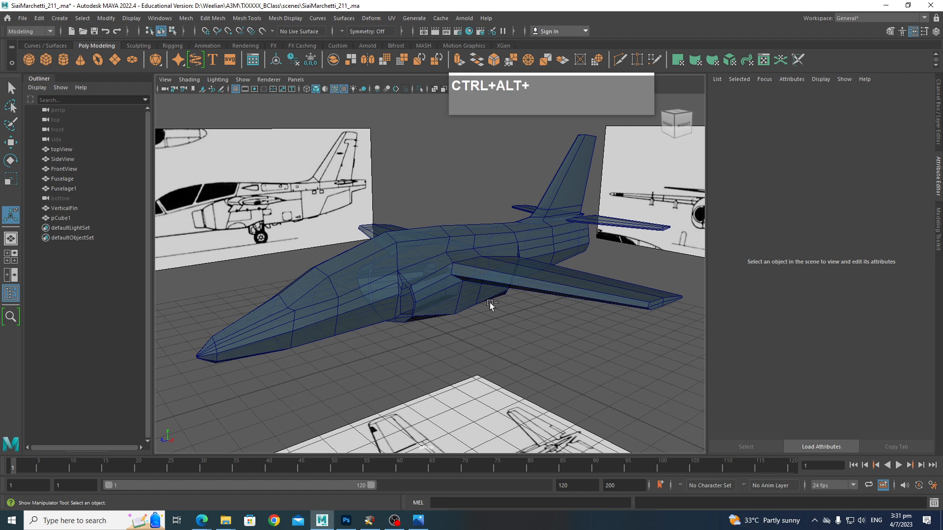
{"action": "key", "text": "F12"}
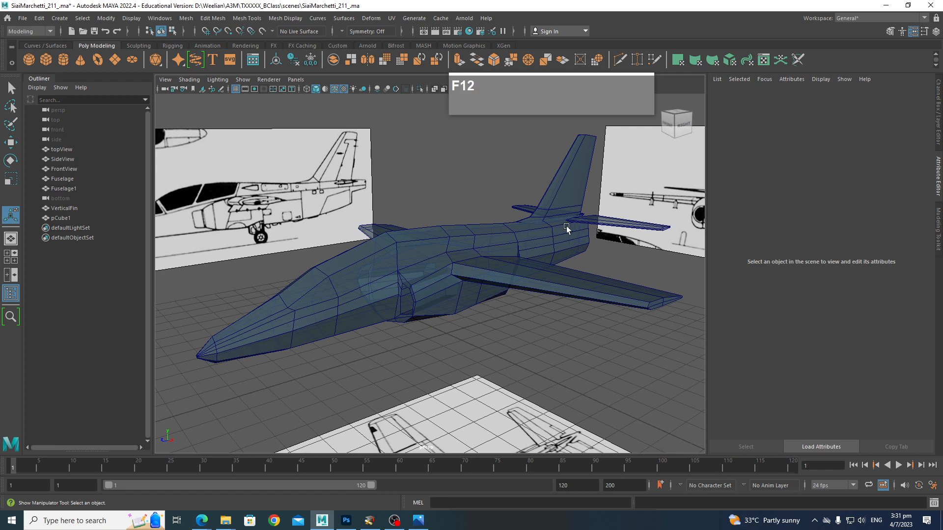
Rename the tailplane object pCube1 as HorizontalStabilizer
{"action": "double_click", "coordinate": [64, 219]}
{"action": "type", "text": "HorizontalStabilizer"}
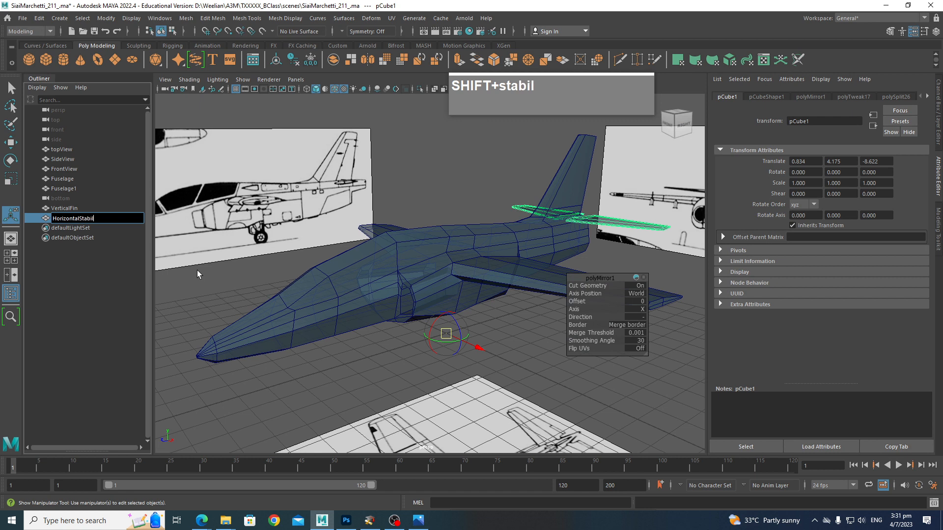
{"action": "key", "text": "Return"}
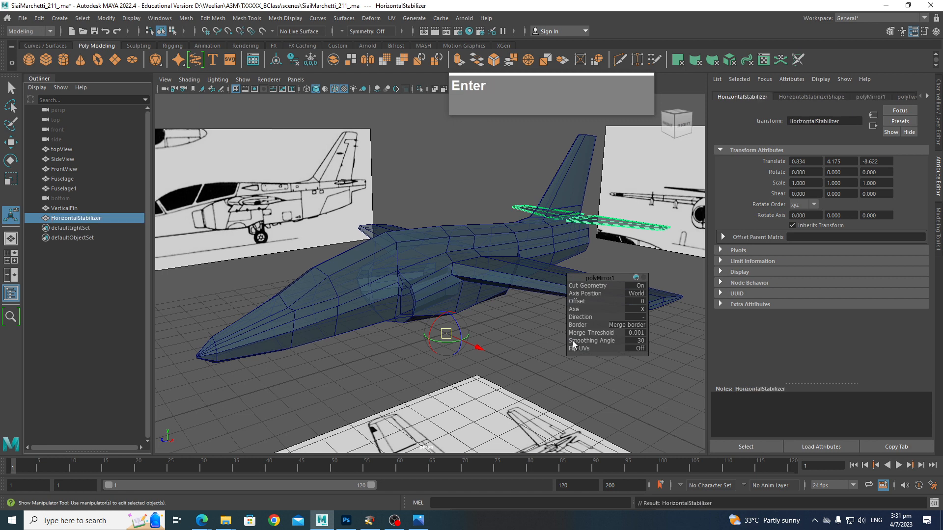
{"action": "left_click", "coordinate": [513, 343]}
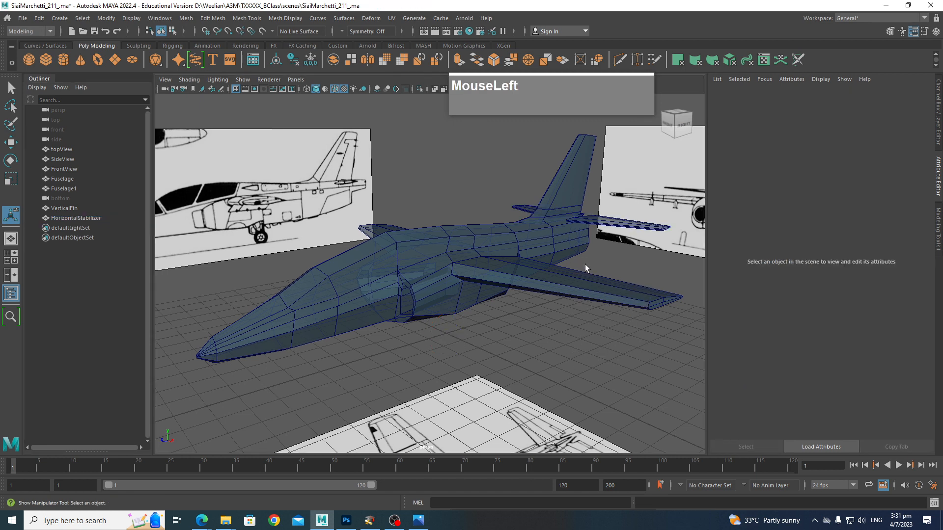
{"action": "left_click", "coordinate": [614, 229]}
{"action": "key", "text": "Return"}
{"action": "left_click", "coordinate": [523, 363]}
{"action": "left_click", "coordinate": [612, 229]}
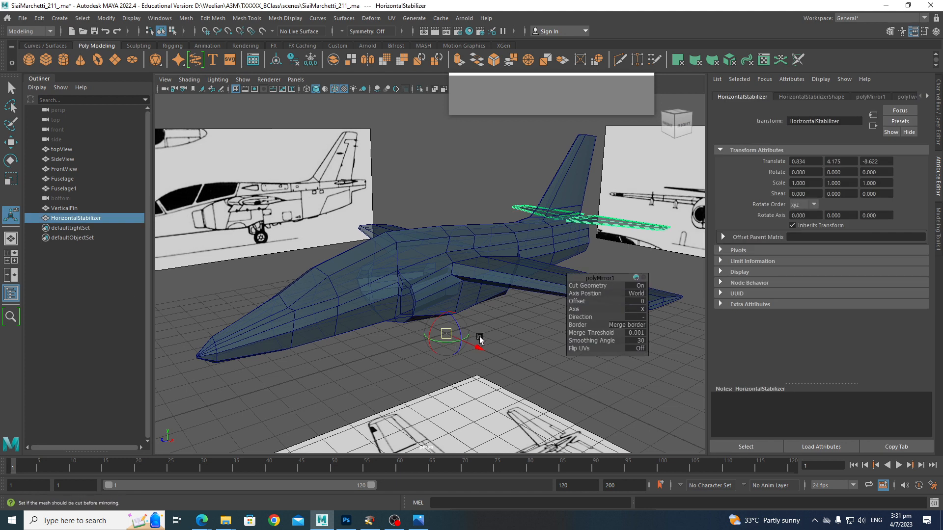
{"action": "left_click", "coordinate": [598, 284]}
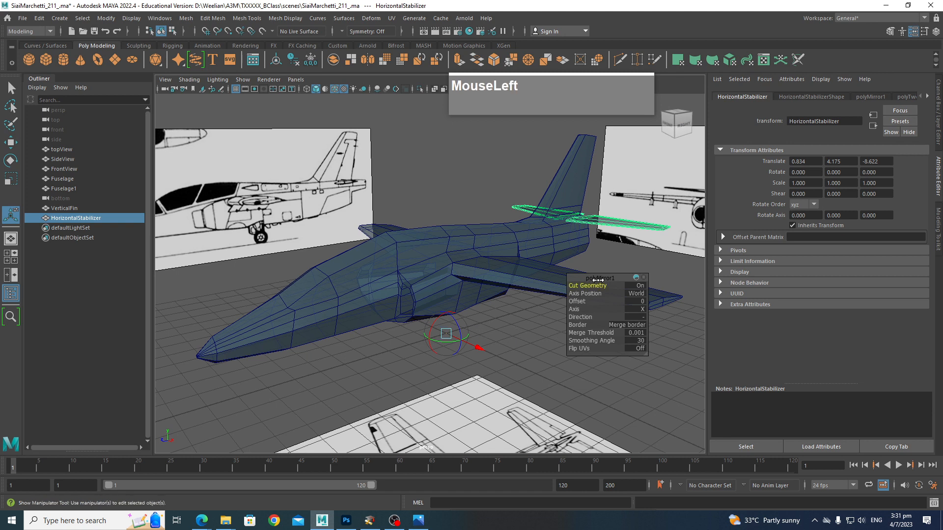
{"action": "key", "text": "Return"}
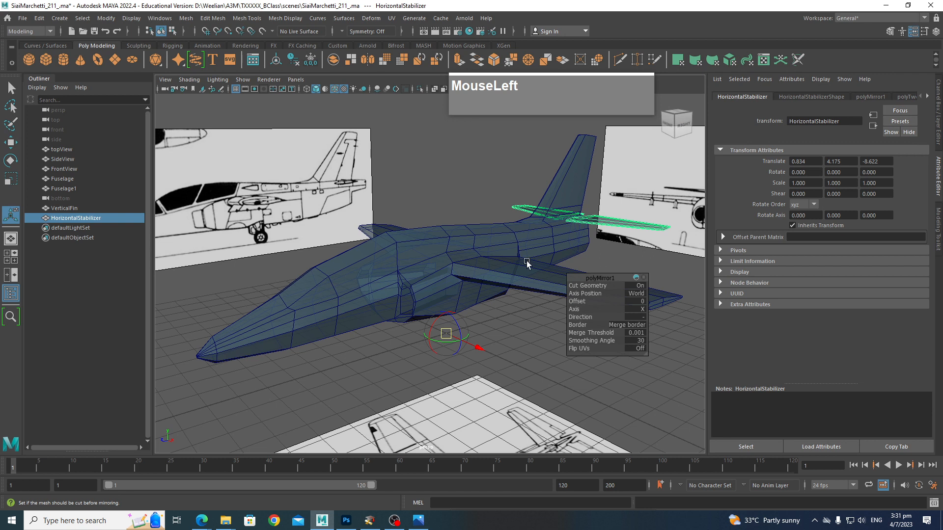
{"action": "left_click", "coordinate": [555, 332]}
{"action": "left_click_drag", "start_coordinate": [556, 332], "coordinate": [584, 314], "text": "alt"}
{"action": "left_click", "coordinate": [609, 222]}
{"action": "left_click_drag", "start_coordinate": [599, 280], "coordinate": [535, 305], "text": "alt"}
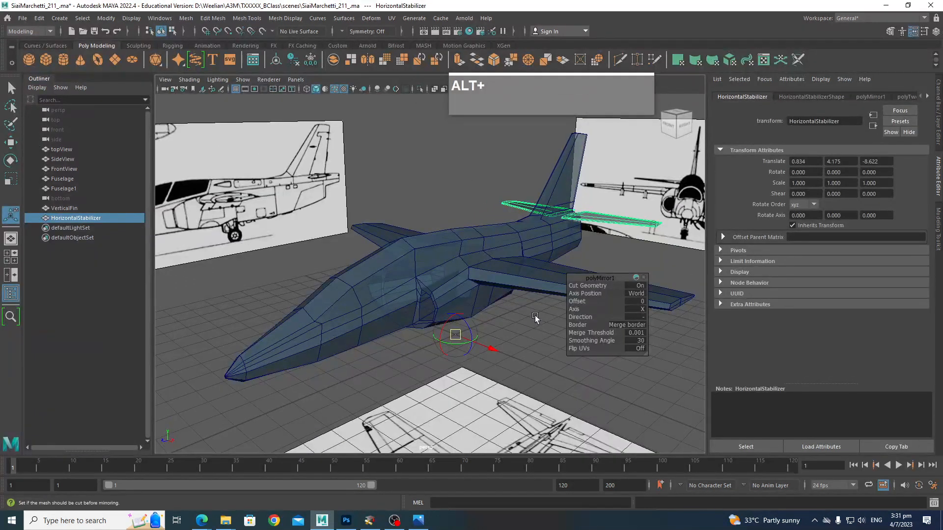
{"action": "left_click", "coordinate": [526, 379]}
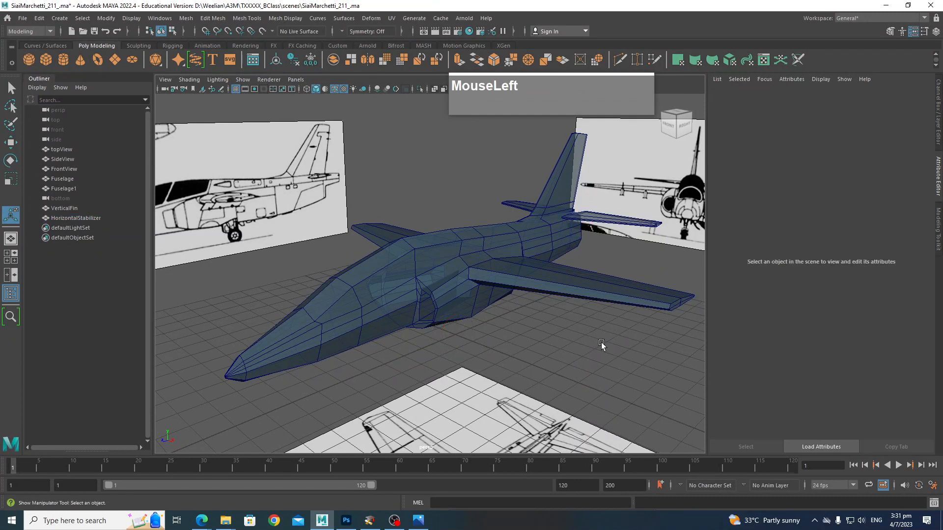
Delete the construction history of the HorizontalStabilizer
{"action": "left_click", "coordinate": [620, 208]}
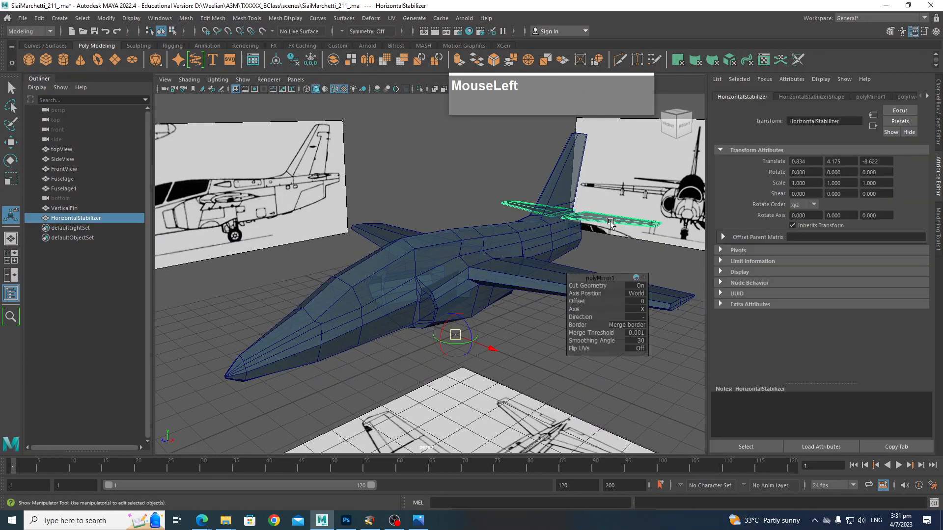
{"action": "left_click", "coordinate": [293, 59]}
Examine the fuselage's underside mesh between the wings up close
{"action": "left_click_drag", "start_coordinate": [429, 193], "coordinate": [534, 279], "text": "alt"}
{"action": "left_click_drag", "start_coordinate": [521, 351], "coordinate": [427, 293], "text": "alt"}
{"action": "scroll", "coordinate": [496, 344], "scroll_direction": "up", "scroll_amount": 3}
{"action": "scroll", "coordinate": [425, 274], "scroll_direction": "up", "scroll_amount": 3}
{"action": "middle_click_drag", "start_coordinate": [424, 274], "coordinate": [429, 310], "text": "alt"}
{"action": "left_click_drag", "start_coordinate": [430, 309], "coordinate": [456, 303], "text": "alt"}
{"action": "scroll", "coordinate": [454, 300], "scroll_direction": "up", "scroll_amount": 2}
{"action": "middle_click_drag", "start_coordinate": [456, 304], "coordinate": [524, 305], "text": "alt"}
{"action": "right_click_drag", "start_coordinate": [383, 259], "coordinate": [384, 285], "text": "shift"}
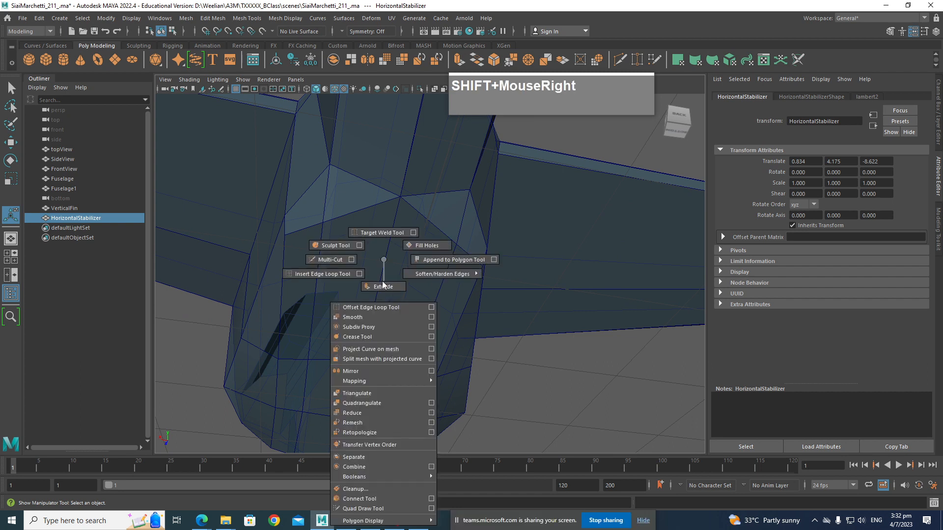
{"action": "right_click_drag", "start_coordinate": [330, 265], "coordinate": [330, 261], "text": "shift"}
{"action": "left_click", "coordinate": [331, 225]}
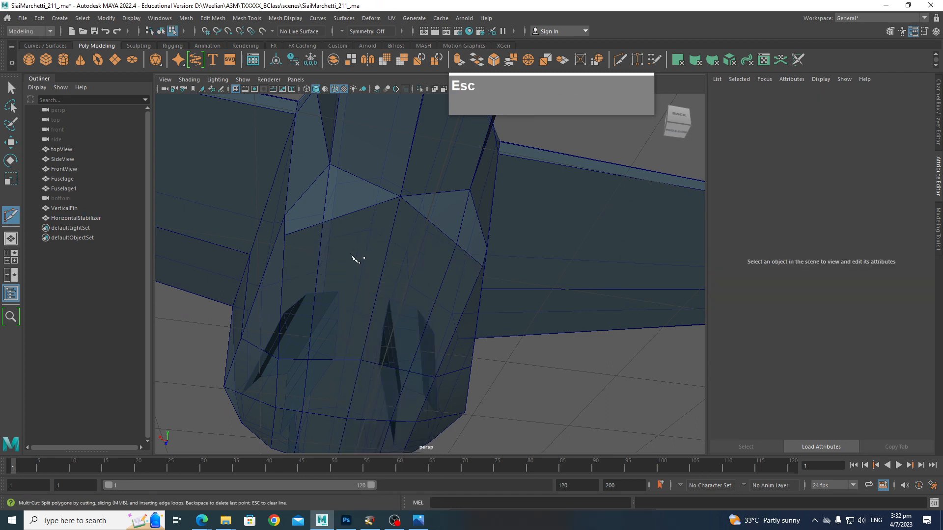
Cut a new edge across the fuselage's underside with Multi-Cut, from the slanted edge's outer vertex to the centre line
{"action": "left_click", "coordinate": [341, 216]}
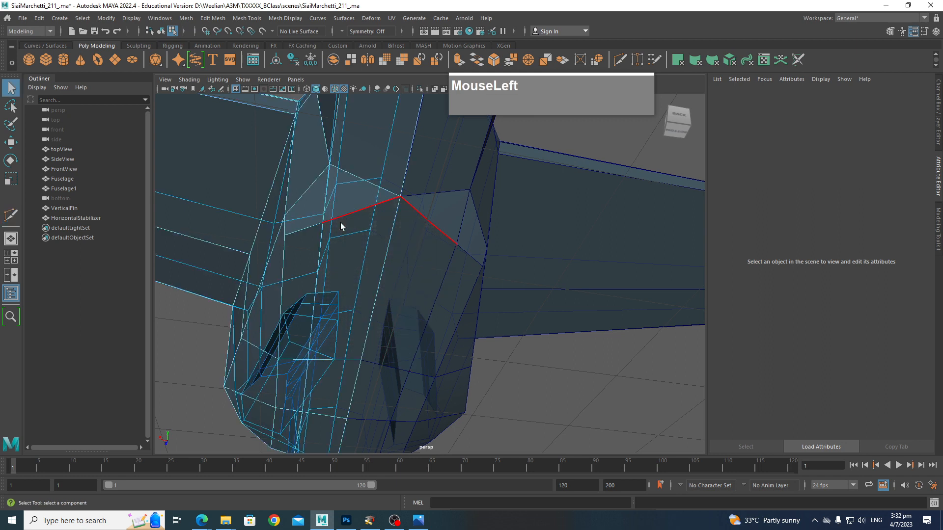
{"action": "right_click", "coordinate": [341, 221], "text": "shift"}
{"action": "right_click_drag", "start_coordinate": [341, 224], "coordinate": [293, 222], "text": "shift"}
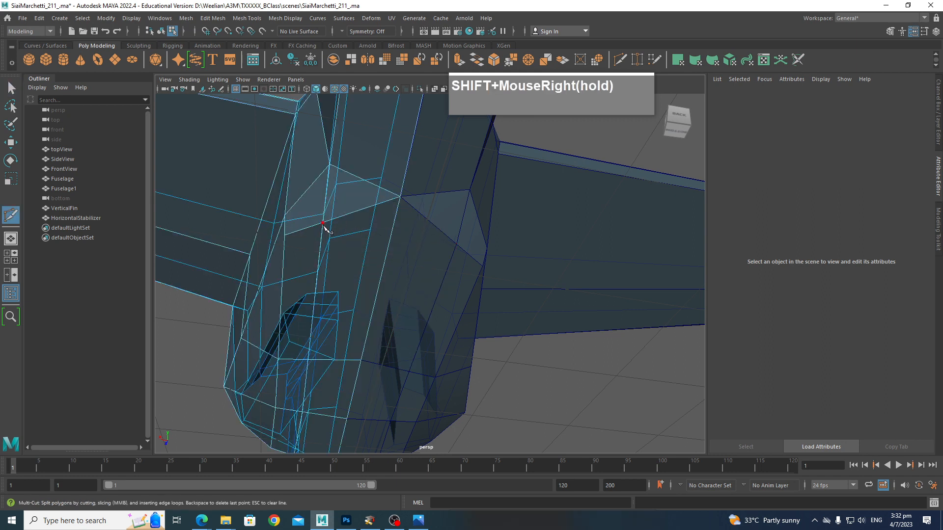
{"action": "left_click", "coordinate": [324, 224]}
{"action": "left_click", "coordinate": [393, 235]}
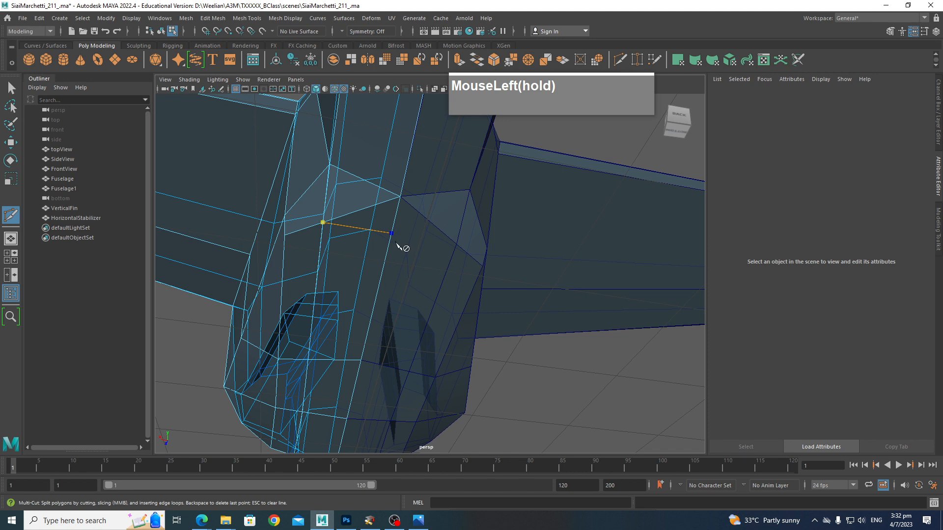
{"action": "key", "text": "Return"}
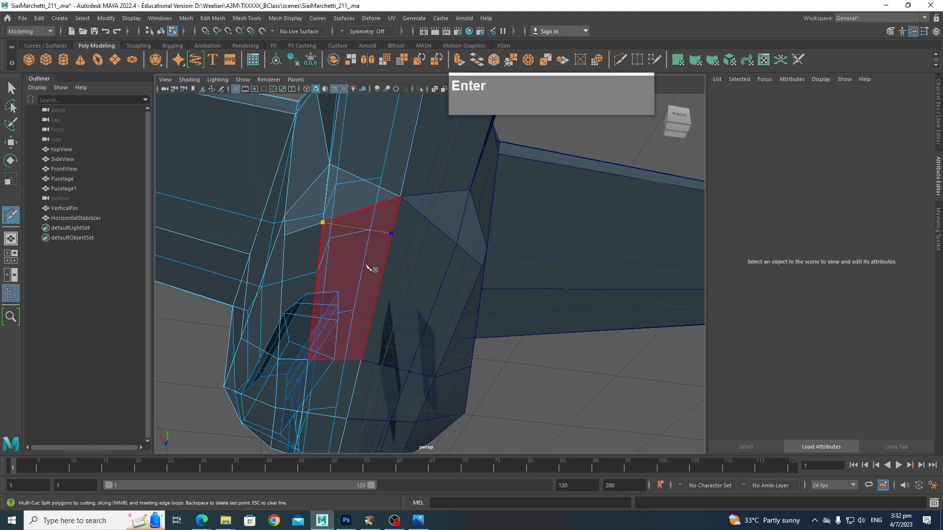
Delete the slanted edge ahead of the new cut on the fuselage's underside
{"action": "right_click_drag", "start_coordinate": [361, 211], "coordinate": [358, 201]}
{"action": "left_click", "coordinate": [358, 211]}
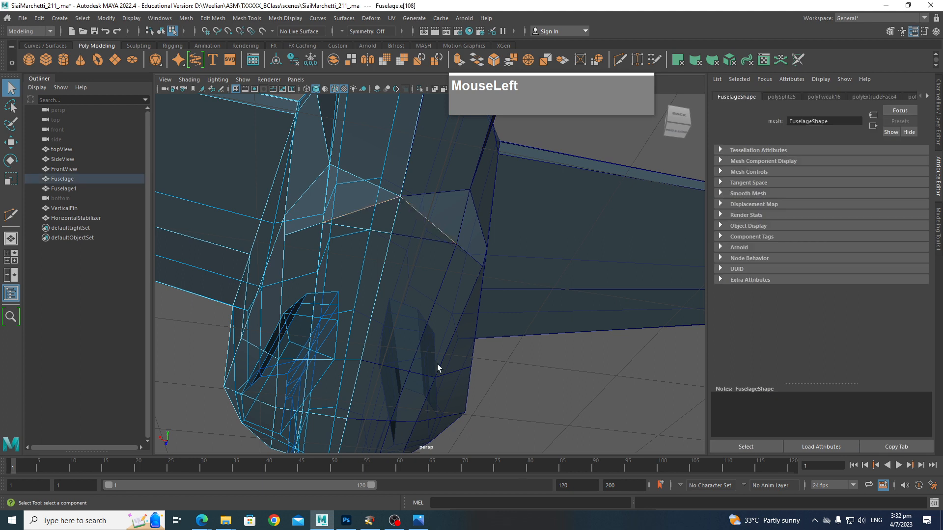
{"action": "left_click_drag", "start_coordinate": [442, 360], "coordinate": [462, 357], "text": "alt"}
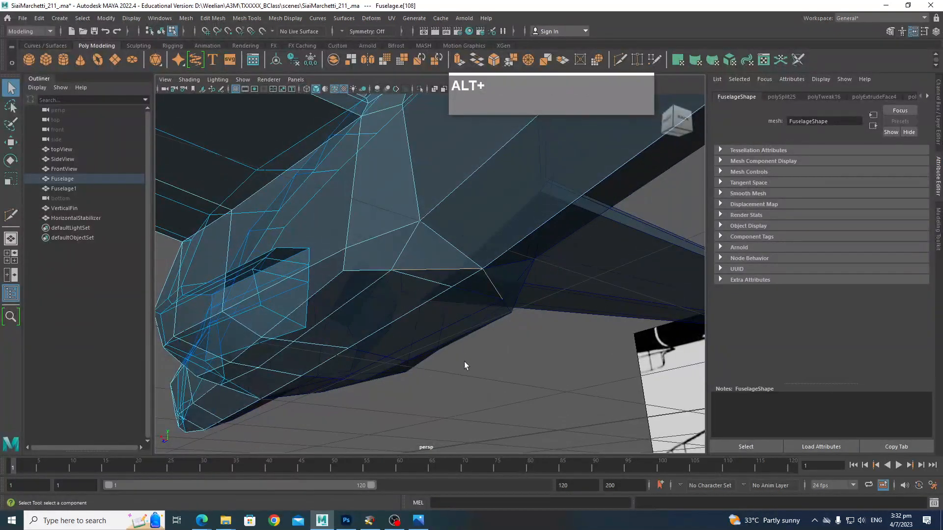
{"action": "key", "text": "ctrl+Delete"}
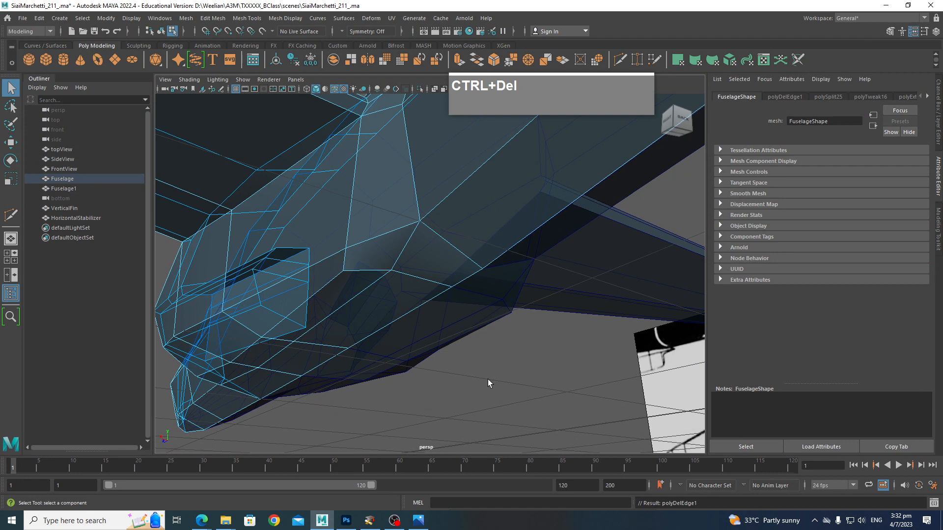
Cut a new edge with Multi-Cut from the vertex beside the intake to the underside's centre line, alongside the existing slanted edge
{"action": "left_click_drag", "start_coordinate": [407, 338], "coordinate": [495, 299], "text": "alt"}
{"action": "scroll", "coordinate": [496, 309], "scroll_direction": "down", "scroll_amount": 3}
{"action": "scroll", "coordinate": [463, 312], "scroll_direction": "up", "scroll_amount": 3}
{"action": "middle_click_drag", "start_coordinate": [495, 299], "coordinate": [509, 328], "text": "alt"}
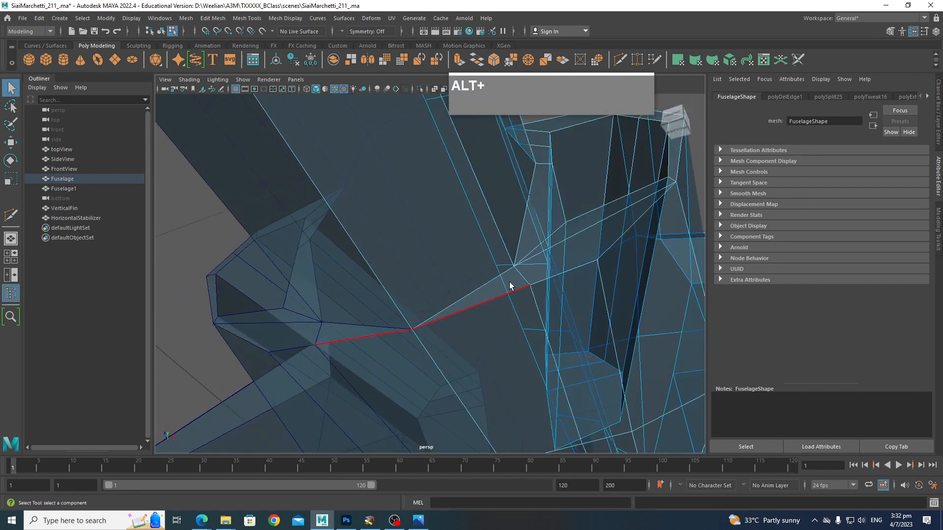
{"action": "right_click_drag", "start_coordinate": [461, 293], "coordinate": [416, 297], "text": "shift"}
{"action": "left_click_drag", "start_coordinate": [506, 307], "coordinate": [485, 301], "text": "alt"}
{"action": "middle_click_drag", "start_coordinate": [484, 301], "coordinate": [518, 206], "text": "alt"}
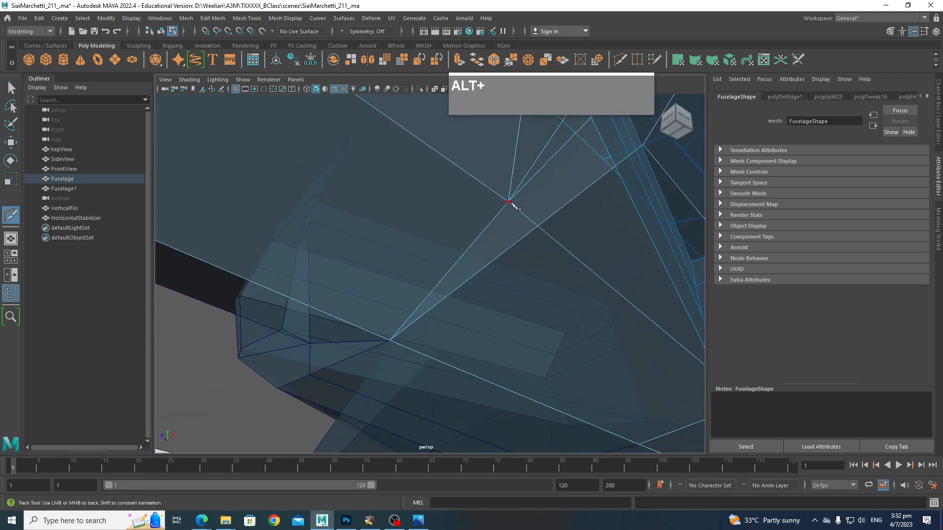
{"action": "left_click", "coordinate": [486, 223]}
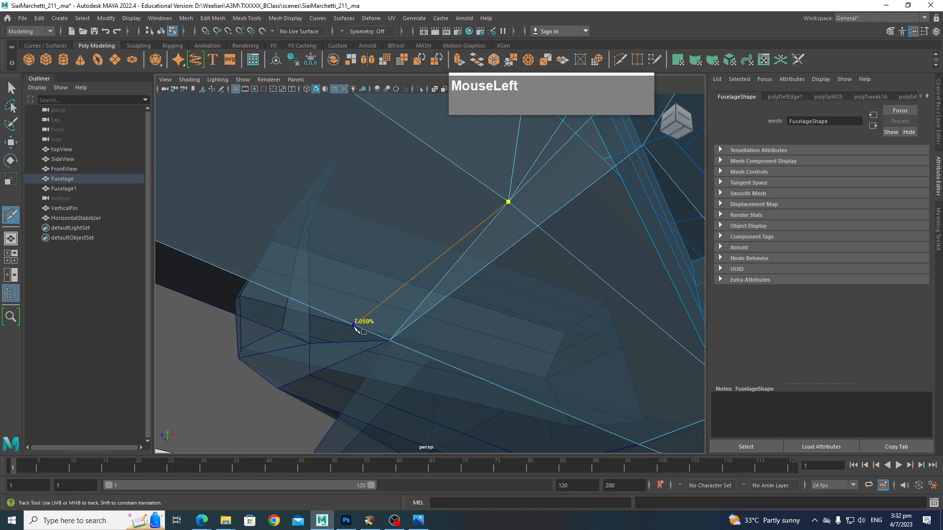
{"action": "left_click", "coordinate": [356, 326]}
{"action": "key", "text": "Return"}
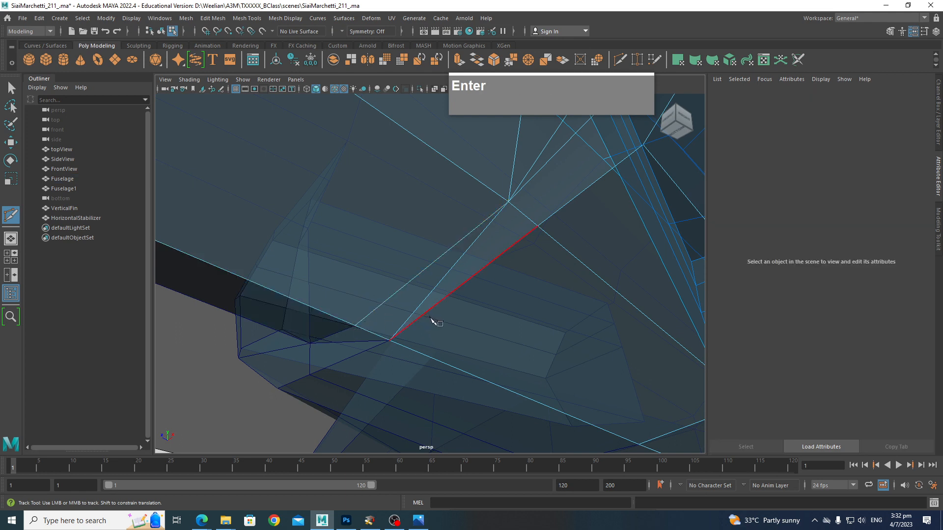
Delete the leftover diagonal edge inside the strip between the intake and the underside's centre line
{"action": "key", "text": "q"}
{"action": "left_click", "coordinate": [467, 300]}
{"action": "key", "text": "ctrl+Delete"}
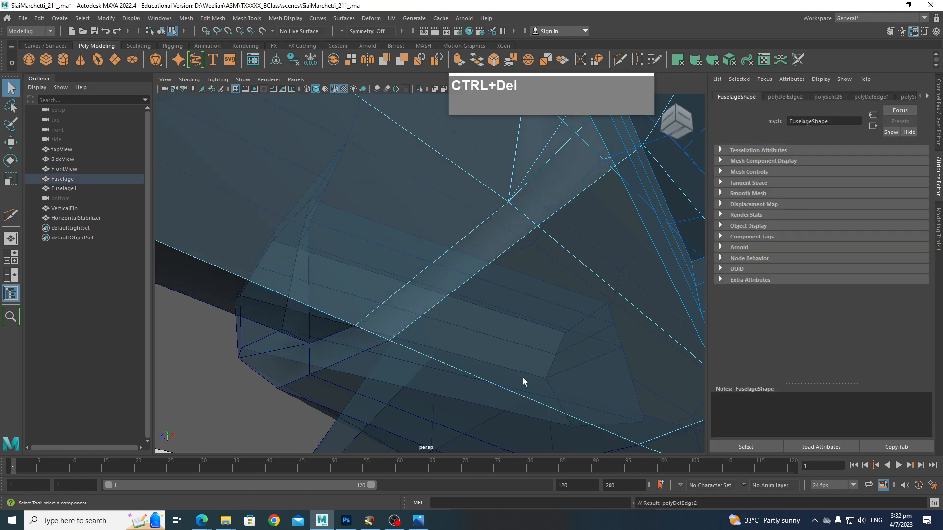
{"action": "scroll", "coordinate": [461, 330], "scroll_direction": "up", "scroll_amount": 5}
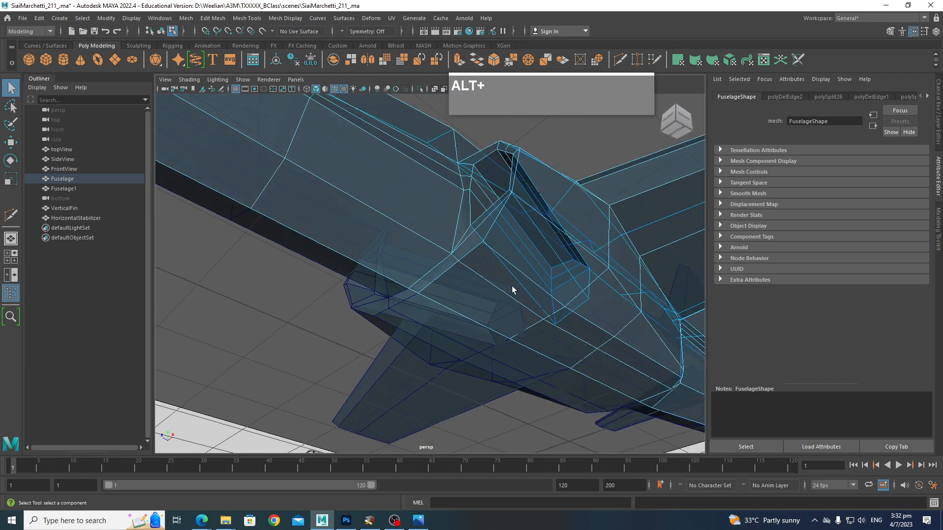
{"action": "scroll", "coordinate": [512, 286], "scroll_direction": "down", "scroll_amount": 5}
Set the transform constraint to Edge Slide and slide the vertex on the fuselage's rear end face down along its diagonal edge
{"action": "left_click_drag", "start_coordinate": [517, 323], "coordinate": [526, 341], "text": "alt"}
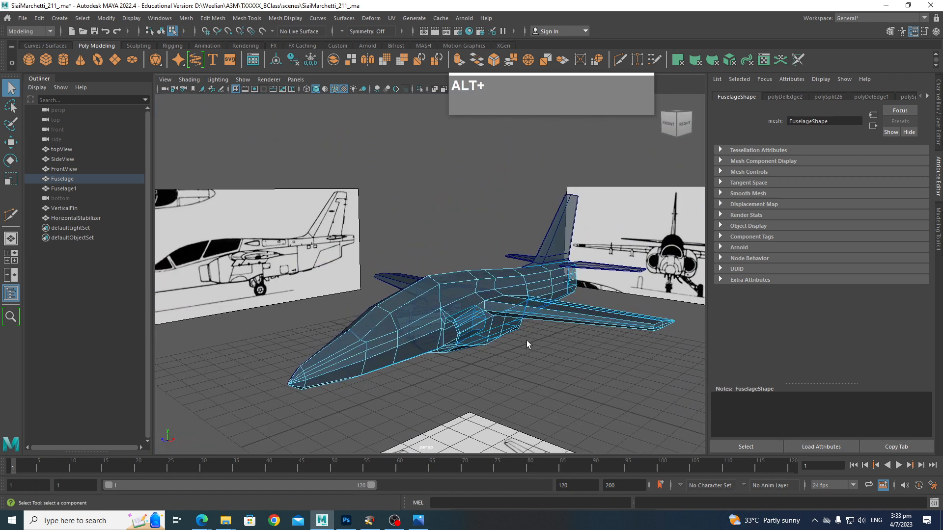
{"action": "middle_click_drag", "start_coordinate": [531, 343], "coordinate": [545, 347], "text": "alt"}
{"action": "left_click_drag", "start_coordinate": [545, 347], "coordinate": [520, 337], "text": "alt"}
{"action": "left_click_drag", "start_coordinate": [586, 315], "coordinate": [500, 320], "text": "alt"}
{"action": "scroll", "coordinate": [462, 304], "scroll_direction": "up", "scroll_amount": 3, "text": "alt"}
{"action": "middle_click_drag", "start_coordinate": [500, 320], "coordinate": [358, 305], "text": "alt"}
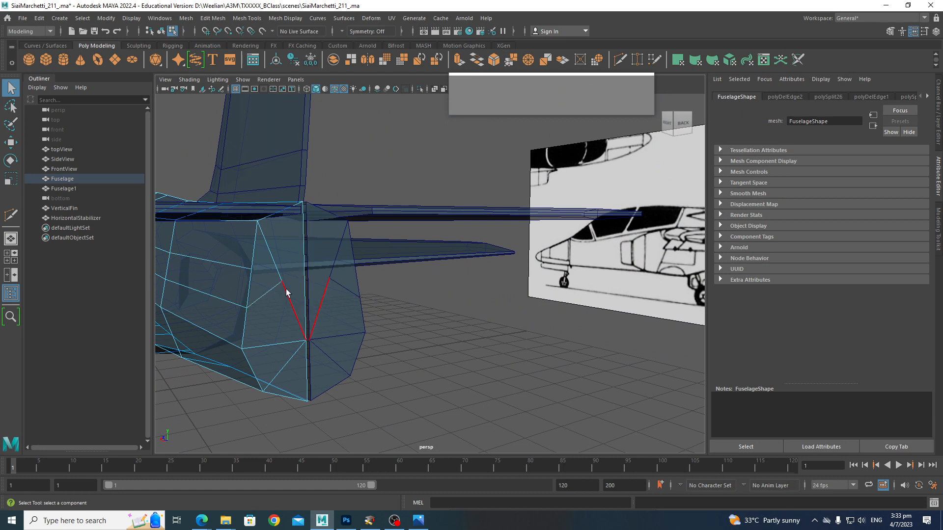
{"action": "right_click_drag", "start_coordinate": [282, 289], "coordinate": [240, 252]}
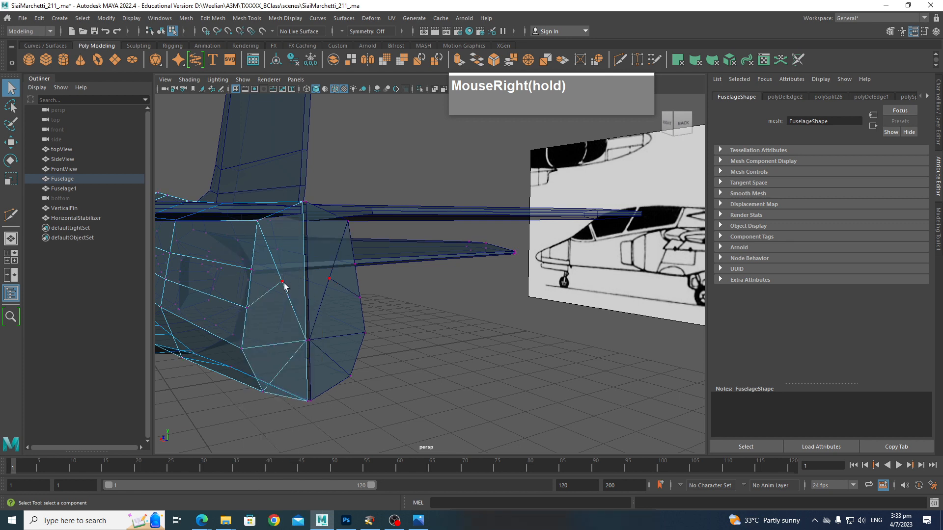
{"action": "left_click", "coordinate": [283, 283]}
{"action": "left_click", "coordinate": [940, 248]}
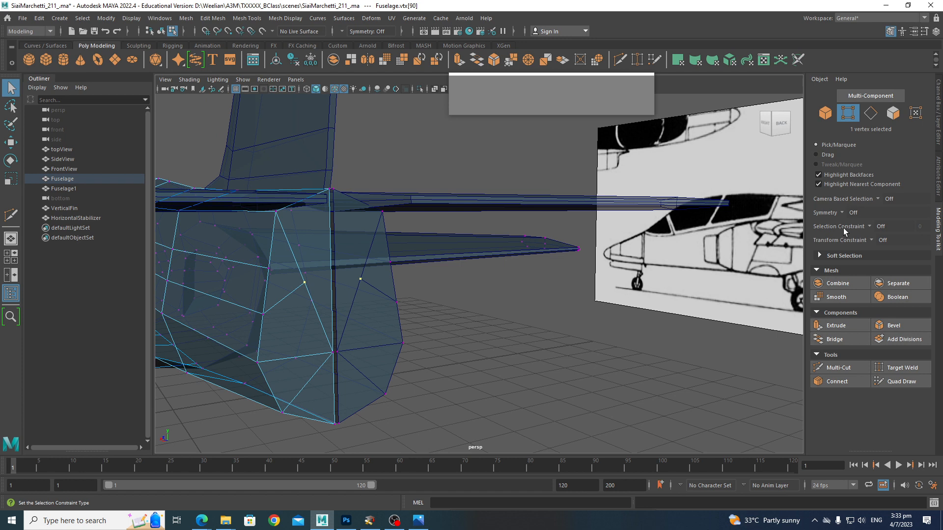
{"action": "left_click", "coordinate": [874, 241]}
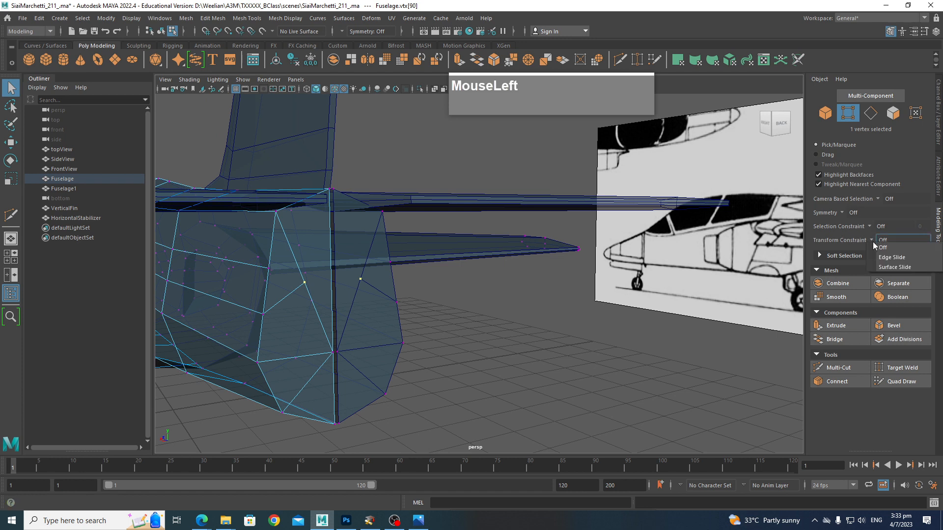
{"action": "left_click", "coordinate": [875, 260]}
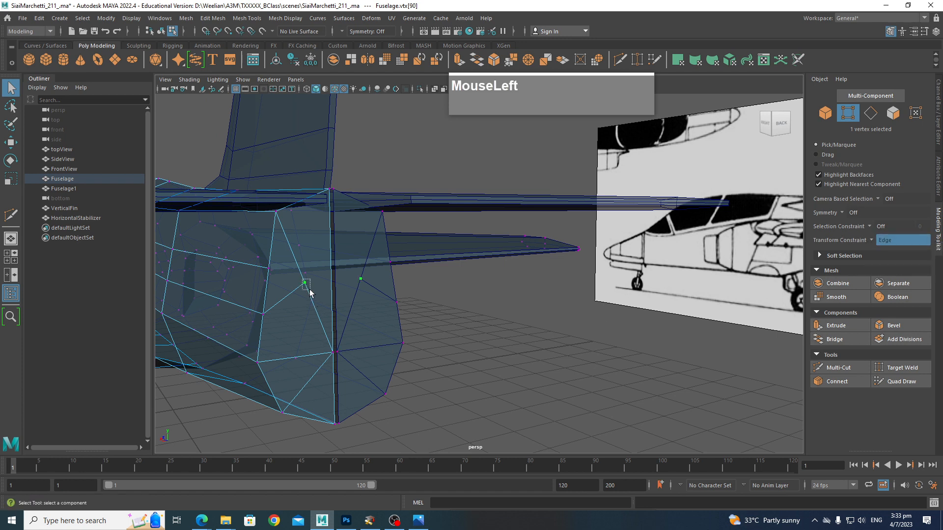
{"action": "key", "text": "w"}
{"action": "left_click_drag", "start_coordinate": [311, 295], "coordinate": [321, 316]}
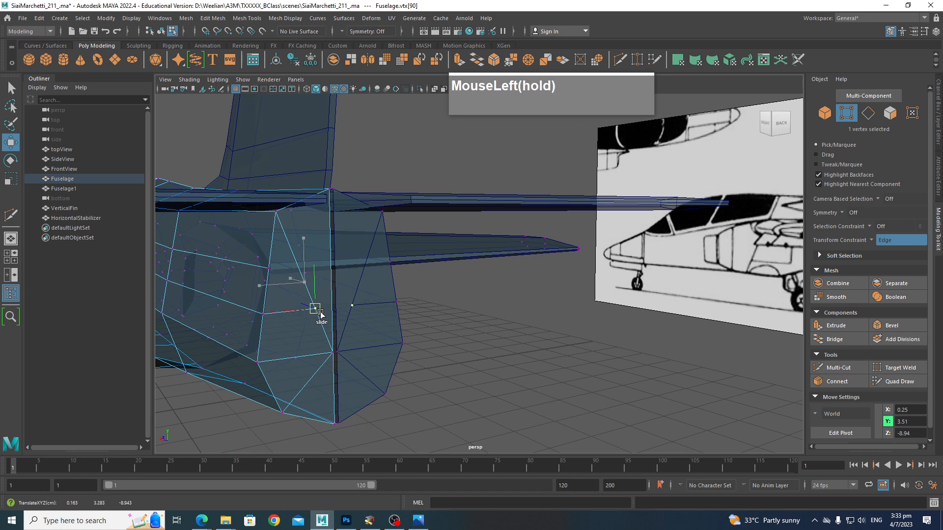
Cut a horizontal edge with Multi-Cut from the slid vertex to the rear end face's centre line
{"action": "left_click_drag", "start_coordinate": [365, 270], "coordinate": [375, 268], "text": "alt"}
{"action": "middle_click_drag", "start_coordinate": [375, 267], "coordinate": [452, 274], "text": "alt"}
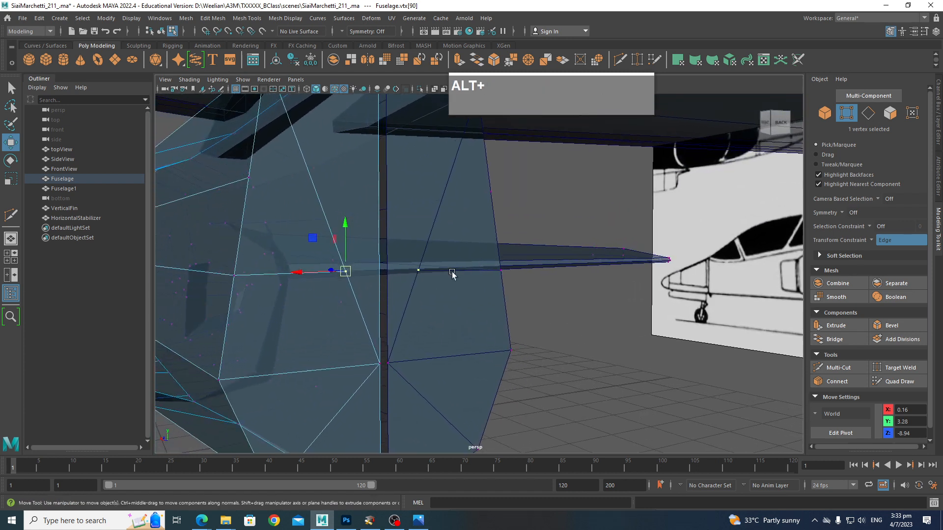
{"action": "right_click_drag", "start_coordinate": [378, 296], "coordinate": [376, 282], "text": "shift"}
{"action": "left_click", "coordinate": [346, 271]}
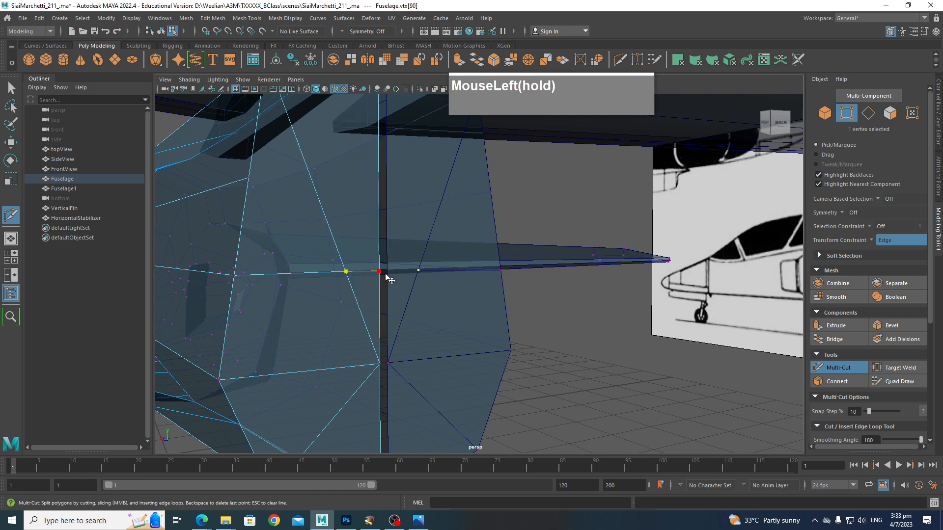
{"action": "key", "text": "Return"}
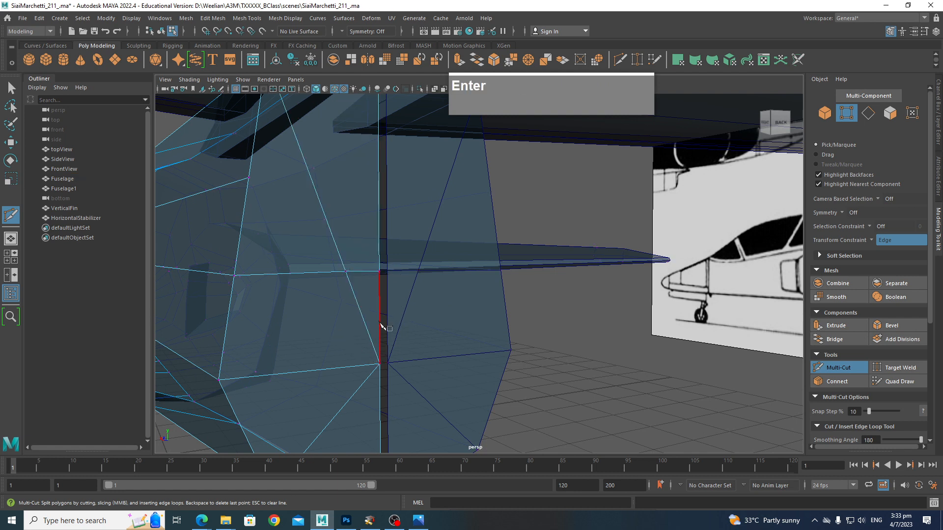
Slide the rear end face's inner vertex outward, away from the centre line
{"action": "scroll", "coordinate": [346, 275], "scroll_direction": "down", "scroll_amount": 3}
{"action": "scroll", "coordinate": [389, 278], "scroll_direction": "up", "scroll_amount": 3}
{"action": "middle_click_drag", "start_coordinate": [389, 278], "coordinate": [398, 314], "text": "alt"}
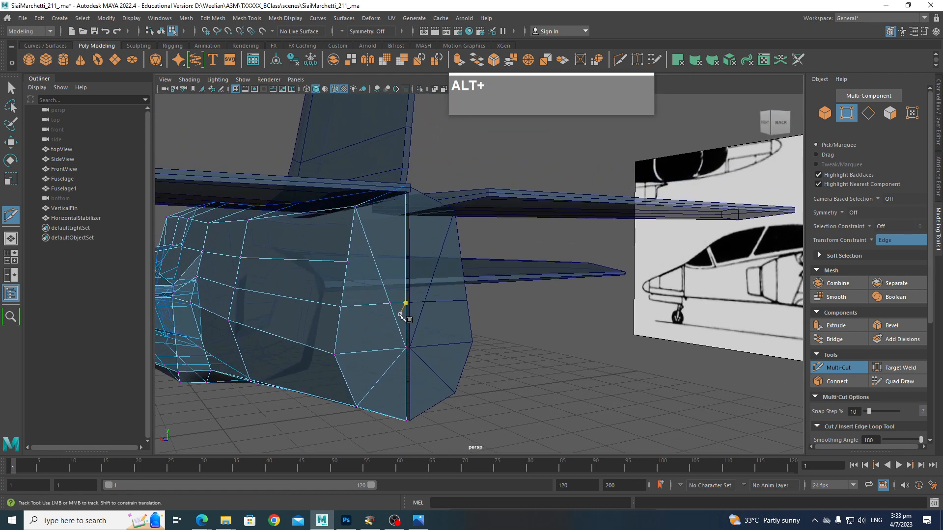
{"action": "key", "text": "w"}
{"action": "left_click", "coordinate": [392, 305]}
{"action": "left_click_drag", "start_coordinate": [378, 310], "coordinate": [337, 308]}
Extrude the upper centre face of the fuselage's rear end
{"action": "right_click_drag", "start_coordinate": [387, 249], "coordinate": [403, 263]}
{"action": "left_click", "coordinate": [393, 243]}
{"action": "right_click", "coordinate": [397, 238], "text": "shift"}
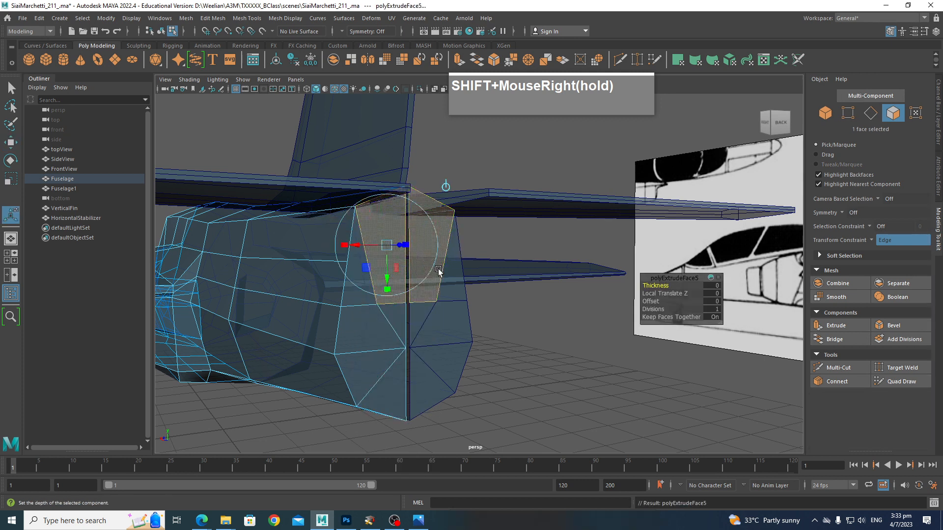
{"action": "key", "text": "w"}
{"action": "left_click_drag", "start_coordinate": [438, 272], "coordinate": [412, 290], "text": "alt"}
{"action": "left_click", "coordinate": [413, 292]}
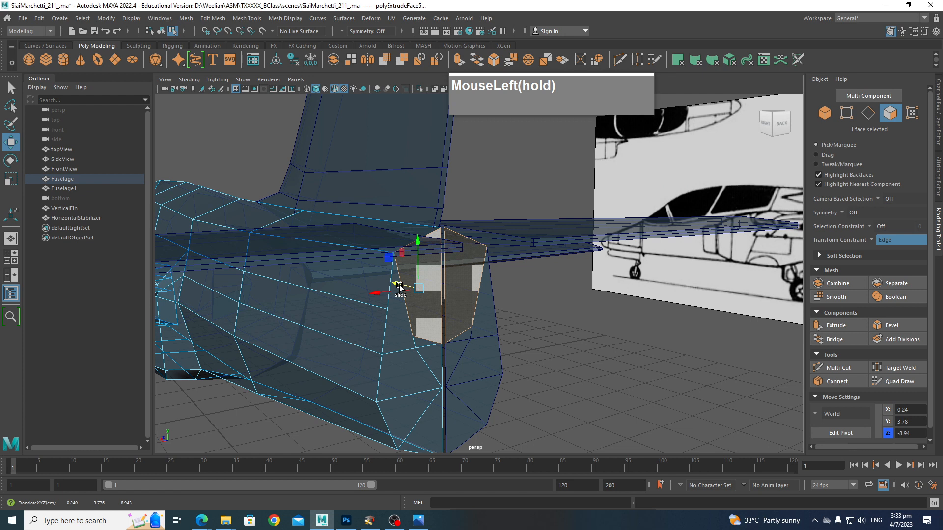
{"action": "key", "text": "ctrl+z"}
Turn off the transform constraint and pull the extruded face rearward to about Z -10.48, matching the top-view tail tip
{"action": "left_click", "coordinate": [871, 242]}
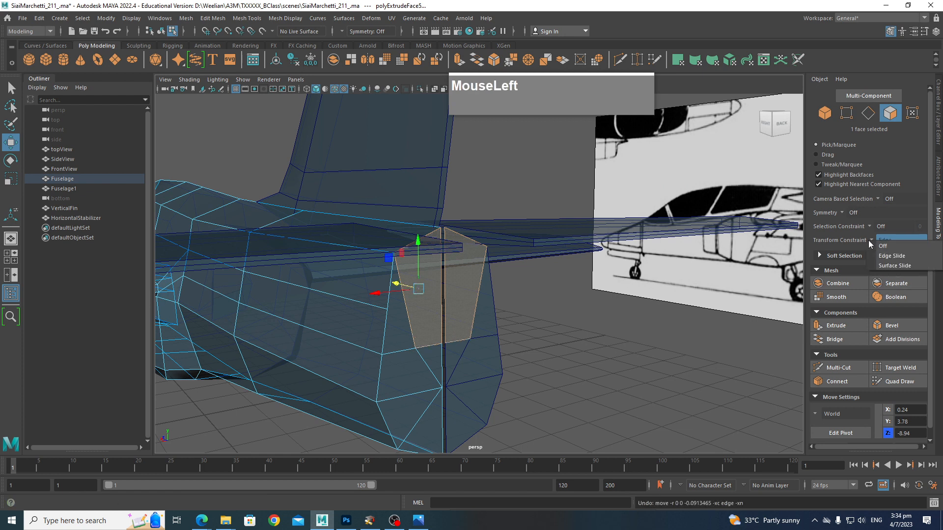
{"action": "left_click", "coordinate": [889, 245]}
{"action": "left_click_drag", "start_coordinate": [406, 285], "coordinate": [506, 312]}
{"action": "key", "text": "space"}
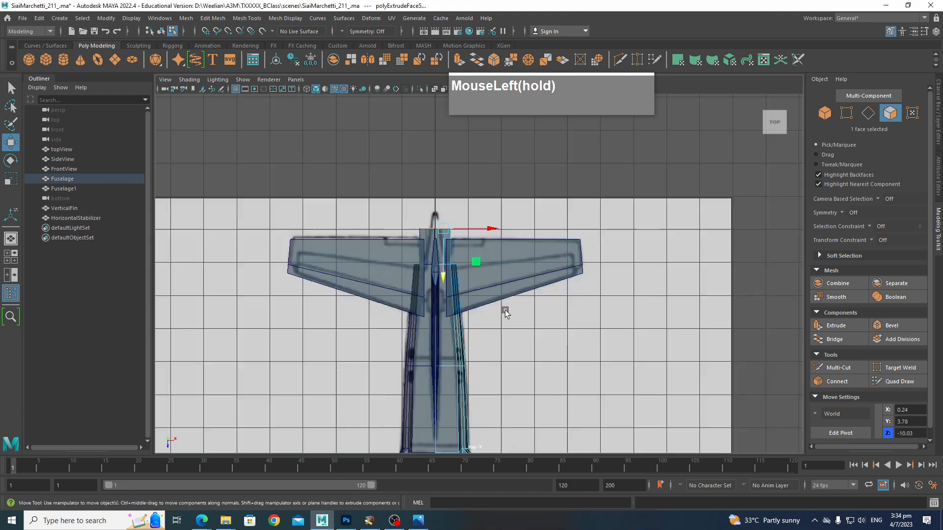
{"action": "scroll", "coordinate": [457, 246], "scroll_direction": "up", "scroll_amount": 5}
{"action": "left_click", "coordinate": [422, 275]}
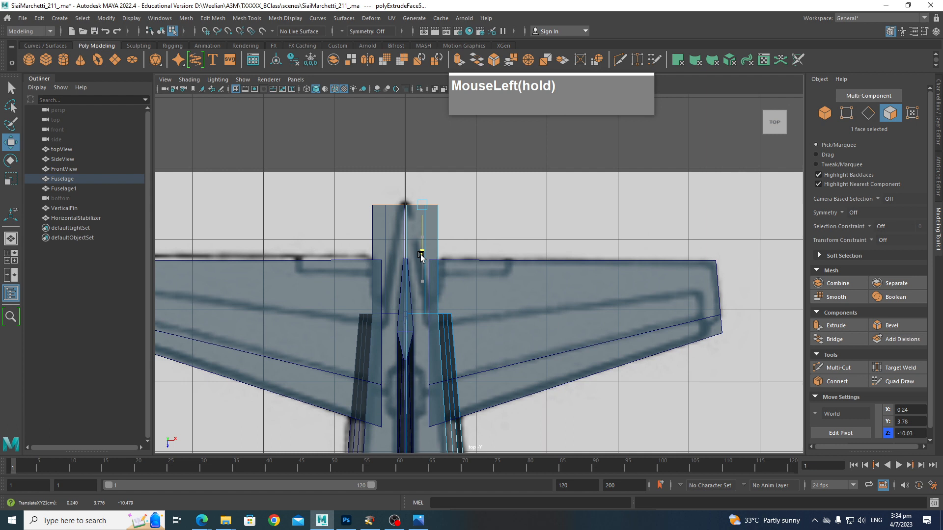
{"action": "scroll", "coordinate": [421, 246], "scroll_direction": "up", "scroll_amount": 2}
Taper the tail extrusion by scaling and moving its rear outer vertices inward toward the centre line
{"action": "right_click_drag", "start_coordinate": [425, 231], "coordinate": [493, 222]}
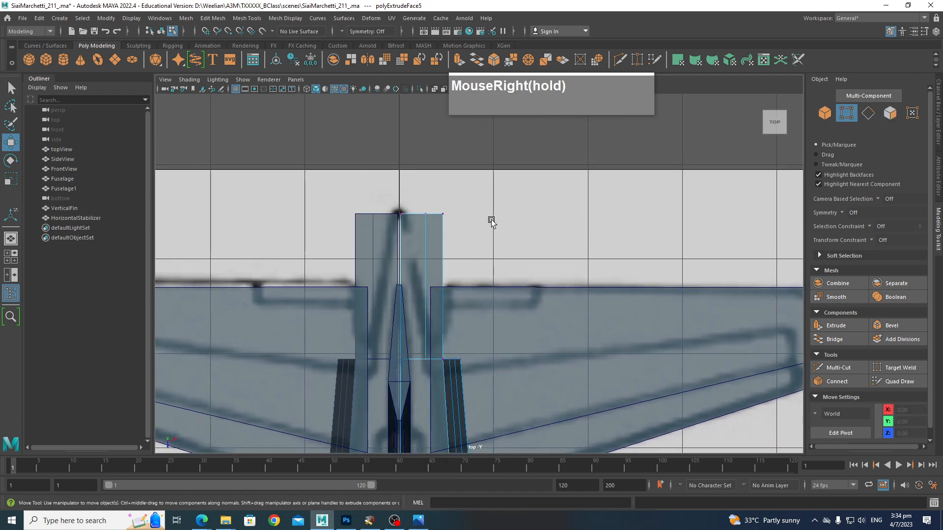
{"action": "left_click_drag", "start_coordinate": [422, 210], "coordinate": [423, 211]}
{"action": "key", "text": "r"}
{"action": "left_click_drag", "start_coordinate": [479, 220], "coordinate": [440, 215]}
{"action": "key", "text": "w"}
{"action": "key", "text": "space"}
{"action": "left_click_drag", "start_coordinate": [467, 253], "coordinate": [467, 225]}
Delete the tail extrusion's inner side face along the centre line
{"action": "left_click_drag", "start_coordinate": [531, 233], "coordinate": [460, 247], "text": "alt"}
{"action": "middle_click_drag", "start_coordinate": [460, 248], "coordinate": [531, 229], "text": "alt"}
{"action": "mouse_move", "coordinate": [530, 234]}
{"action": "left_mouse_down", "text": "alt"}
{"action": "mouse_move", "coordinate": [572, 245]}
{"action": "mouse_move", "coordinate": [545, 237]}
{"action": "left_mouse_up", "text": "alt"}
{"action": "middle_click_drag", "start_coordinate": [545, 237], "coordinate": [566, 239], "text": "alt"}
{"action": "left_click_drag", "start_coordinate": [566, 238], "coordinate": [560, 245], "text": "alt"}
{"action": "scroll", "coordinate": [562, 246], "scroll_direction": "up", "scroll_amount": 2}
{"action": "middle_click_drag", "start_coordinate": [562, 246], "coordinate": [507, 259], "text": "alt"}
{"action": "right_click_drag", "start_coordinate": [465, 239], "coordinate": [461, 244]}
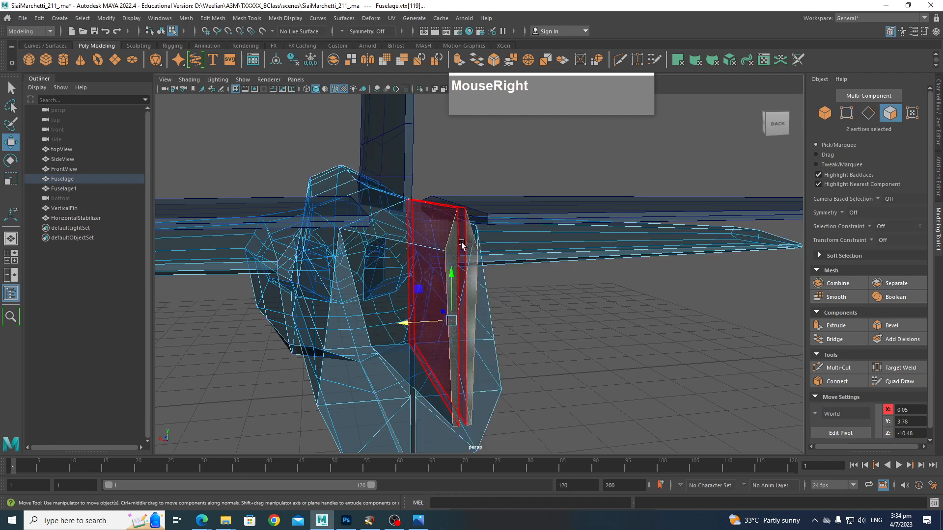
{"action": "left_click", "coordinate": [461, 244]}
{"action": "key", "text": "End"}
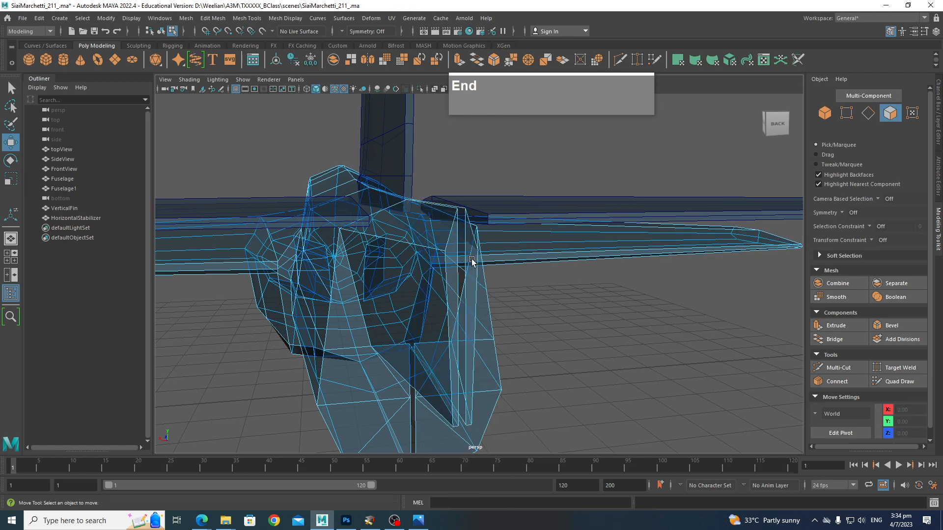
Delete the four faces closing the fuselage's rear end below the tail extrusion
{"action": "left_click_drag", "start_coordinate": [467, 317], "coordinate": [493, 305], "text": "alt"}
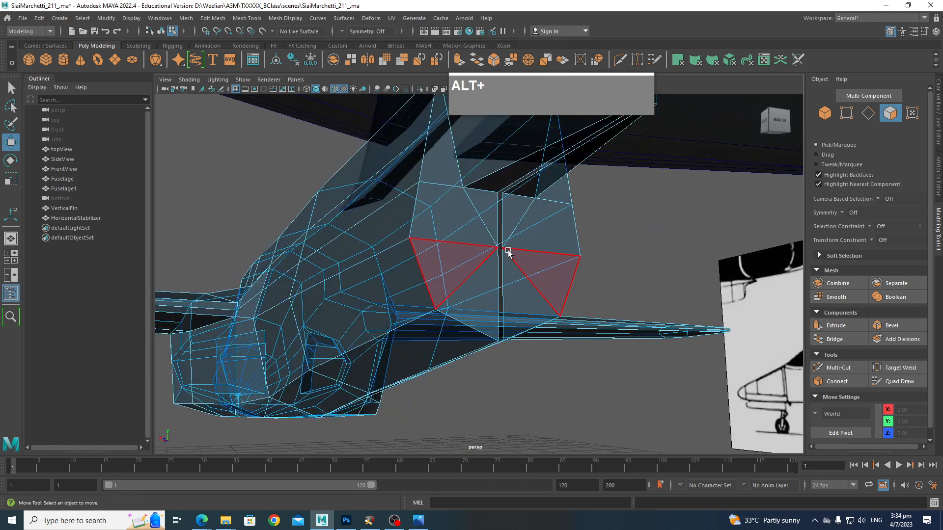
{"action": "scroll", "coordinate": [510, 261], "scroll_direction": "down", "scroll_amount": 3}
{"action": "scroll", "coordinate": [510, 269], "scroll_direction": "up", "scroll_amount": 5}
{"action": "middle_click_drag", "start_coordinate": [511, 269], "coordinate": [506, 312], "text": "alt"}
{"action": "scroll", "coordinate": [471, 275], "scroll_direction": "down", "scroll_amount": 3}
{"action": "left_click", "coordinate": [488, 261]}
{"action": "left_click", "coordinate": [440, 263], "text": "shift"}
{"action": "left_click", "coordinate": [475, 352], "text": "shift"}
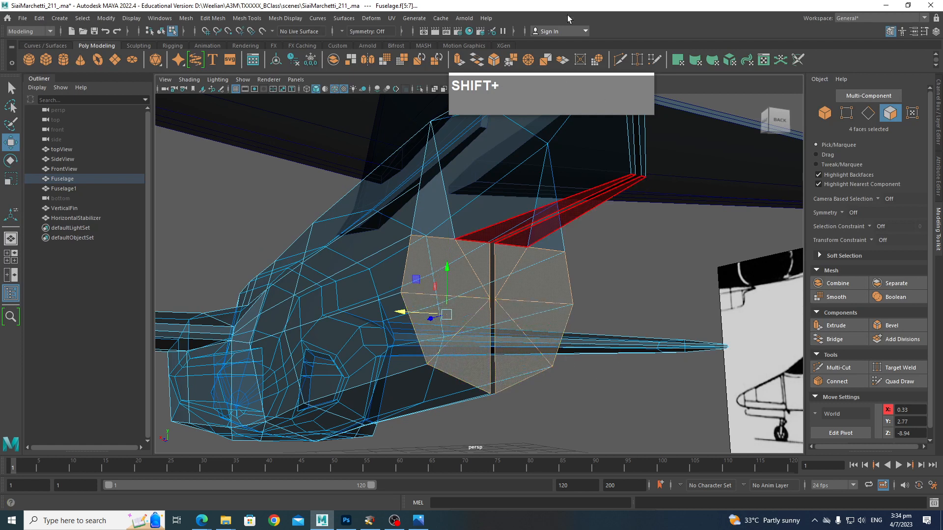
{"action": "left_click", "coordinate": [599, 60]}
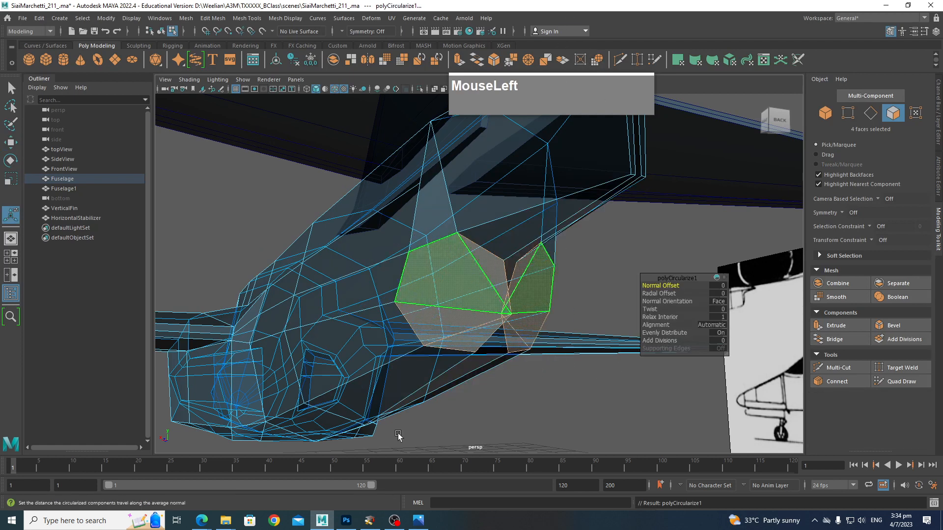
{"action": "key", "text": "ctrl+z"}
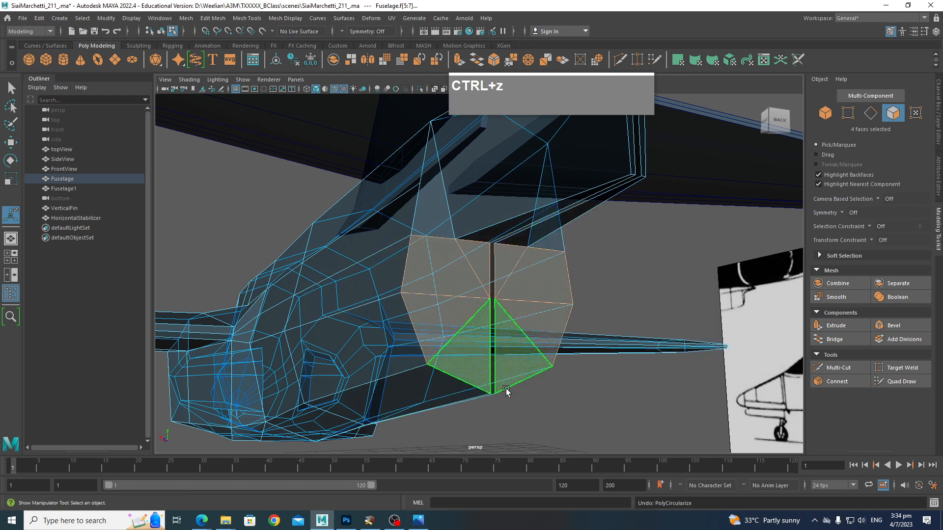
{"action": "key", "text": "Delete"}
Shift the tail extrusion's lower inner edge sideways toward the centre line
{"action": "scroll", "coordinate": [501, 297], "scroll_direction": "down", "scroll_amount": 3}
{"action": "left_click_drag", "start_coordinate": [501, 297], "coordinate": [645, 339], "text": "alt"}
{"action": "left_click_drag", "start_coordinate": [568, 324], "coordinate": [541, 332], "text": "alt"}
{"action": "scroll", "coordinate": [553, 351], "scroll_direction": "up", "scroll_amount": 3}
{"action": "middle_click_drag", "start_coordinate": [541, 333], "coordinate": [444, 265], "text": "alt"}
{"action": "right_click_drag", "start_coordinate": [432, 268], "coordinate": [439, 302]}
{"action": "mouse_move", "coordinate": [456, 258]}
{"action": "right_mouse_down"}
{"action": "mouse_move", "coordinate": [455, 230]}
{"action": "mouse_move", "coordinate": [467, 244]}
{"action": "right_mouse_up"}
{"action": "left_click", "coordinate": [466, 256]}
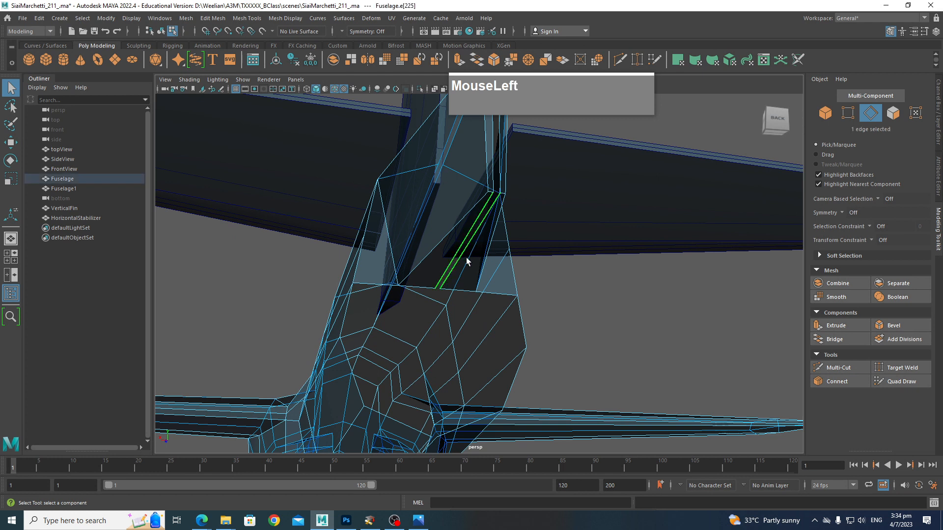
{"action": "key", "text": "w"}
{"action": "left_click_drag", "start_coordinate": [420, 246], "coordinate": [420, 246]}
Move the rear inner corner vertex of the tail extrusion sideways toward the centre line
{"action": "middle_click_drag", "start_coordinate": [420, 246], "coordinate": [462, 305], "text": "alt"}
{"action": "scroll", "coordinate": [461, 305], "scroll_direction": "up", "scroll_amount": 2}
{"action": "left_click_drag", "start_coordinate": [461, 305], "coordinate": [524, 305], "text": "alt"}
{"action": "right_click_drag", "start_coordinate": [511, 179], "coordinate": [499, 170]}
{"action": "left_click", "coordinate": [499, 170]}
{"action": "left_click_drag", "start_coordinate": [466, 158], "coordinate": [490, 163]}
{"action": "right_click", "coordinate": [490, 163]}
{"action": "left_click", "coordinate": [595, 225]}
Reshape the tail extrusion's rear vertices in the side view to follow the reference tail tip's outline
{"action": "left_click_drag", "start_coordinate": [596, 225], "coordinate": [658, 336], "text": "alt"}
{"action": "key", "text": "space"}
{"action": "middle_click_drag", "start_coordinate": [632, 330], "coordinate": [501, 274], "text": "alt"}
{"action": "right_click_drag", "start_coordinate": [566, 250], "coordinate": [527, 261]}
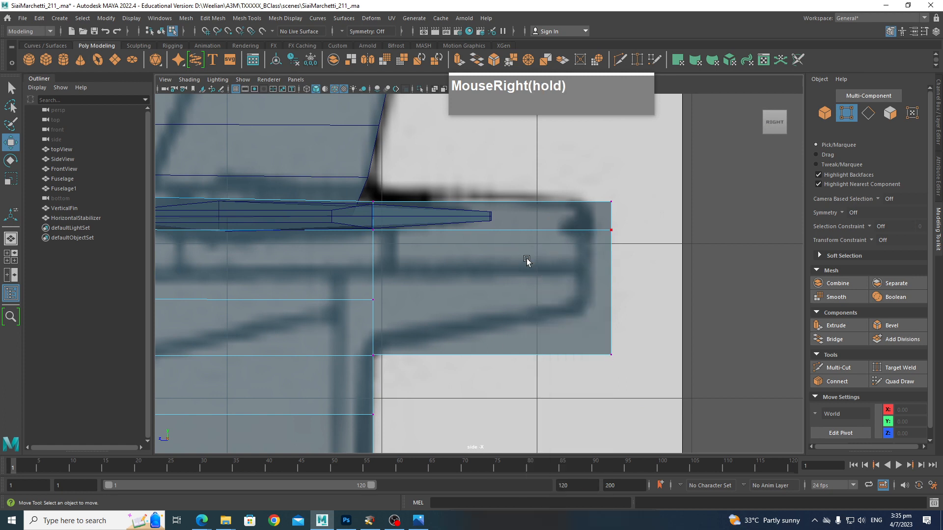
{"action": "left_click_drag", "start_coordinate": [622, 378], "coordinate": [552, 278]}
{"action": "left_click_drag", "start_coordinate": [617, 267], "coordinate": [549, 216]}
{"action": "left_click_drag", "start_coordinate": [611, 375], "coordinate": [588, 309]}
Lower the bottom vertices of the rear fuselage in the side view to follow the reference belly line
{"action": "middle_click_drag", "start_coordinate": [415, 417], "coordinate": [569, 263], "text": "alt"}
{"action": "scroll", "coordinate": [491, 314], "scroll_direction": "down", "scroll_amount": 8}
{"action": "middle_click_drag", "start_coordinate": [432, 335], "coordinate": [566, 301], "text": "alt"}
{"action": "scroll", "coordinate": [576, 294], "scroll_direction": "up", "scroll_amount": 2}
{"action": "scroll", "coordinate": [578, 294], "scroll_direction": "up", "scroll_amount": 1}
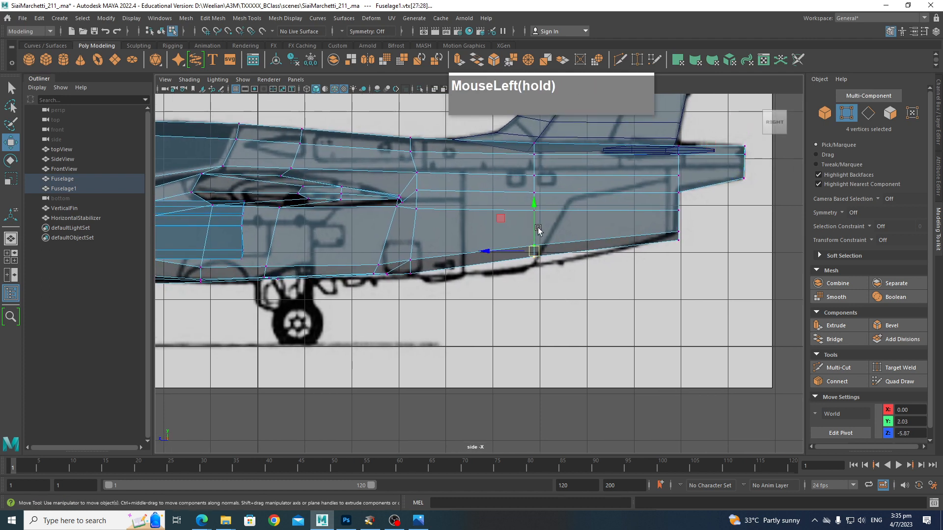
{"action": "left_click_drag", "start_coordinate": [538, 231], "coordinate": [538, 242]}
{"action": "middle_click_drag", "start_coordinate": [538, 242], "coordinate": [603, 225], "text": "alt"}
{"action": "left_click_drag", "start_coordinate": [503, 284], "coordinate": [477, 226]}
Shift the lower vertices of the mid-canopy edge forward onto the slanted canopy frame in the side reference
{"action": "middle_click_drag", "start_coordinate": [460, 294], "coordinate": [651, 273], "text": "alt"}
{"action": "middle_click_drag", "start_coordinate": [411, 271], "coordinate": [637, 280], "text": "alt"}
{"action": "middle_click_drag", "start_coordinate": [487, 284], "coordinate": [494, 330], "text": "alt"}
{"action": "scroll", "coordinate": [533, 376], "scroll_direction": "up", "scroll_amount": 3}
{"action": "left_click_drag", "start_coordinate": [414, 229], "coordinate": [426, 244]}
{"action": "mouse_move", "coordinate": [229, 310]}
{"action": "left_mouse_down"}
{"action": "mouse_move", "coordinate": [240, 322]}
{"action": "mouse_move", "coordinate": [236, 315]}
{"action": "left_mouse_up"}
{"action": "scroll", "coordinate": [480, 316], "scroll_direction": "up", "scroll_amount": 3}
{"action": "middle_click_drag", "start_coordinate": [236, 315], "coordinate": [472, 226], "text": "alt"}
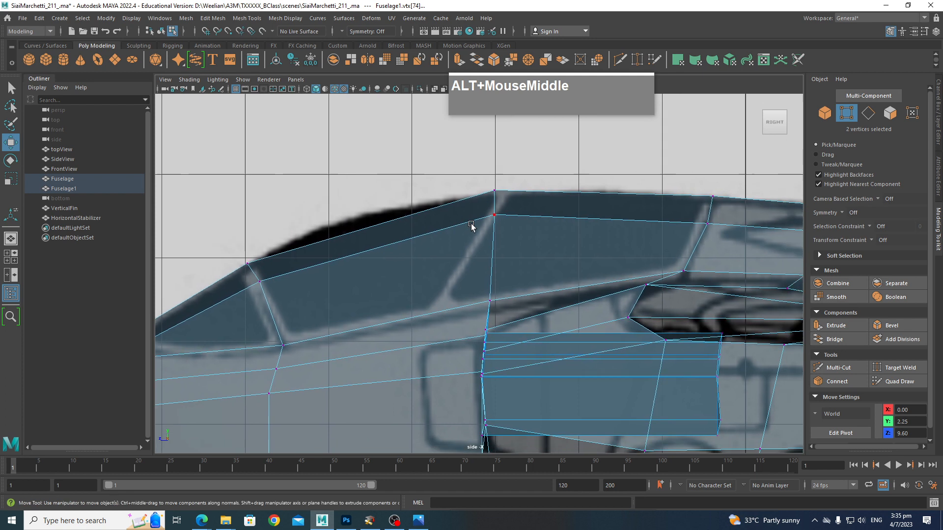
{"action": "right_click_drag", "start_coordinate": [472, 226], "coordinate": [496, 273], "text": "alt"}
{"action": "scroll", "coordinate": [501, 270], "scroll_direction": "up", "scroll_amount": 5}
{"action": "left_click_drag", "start_coordinate": [468, 257], "coordinate": [450, 269]}
Move the topmost vertices of the mid-canopy edge slightly rearward to line up with the reference frame
{"action": "left_click", "coordinate": [474, 187]}
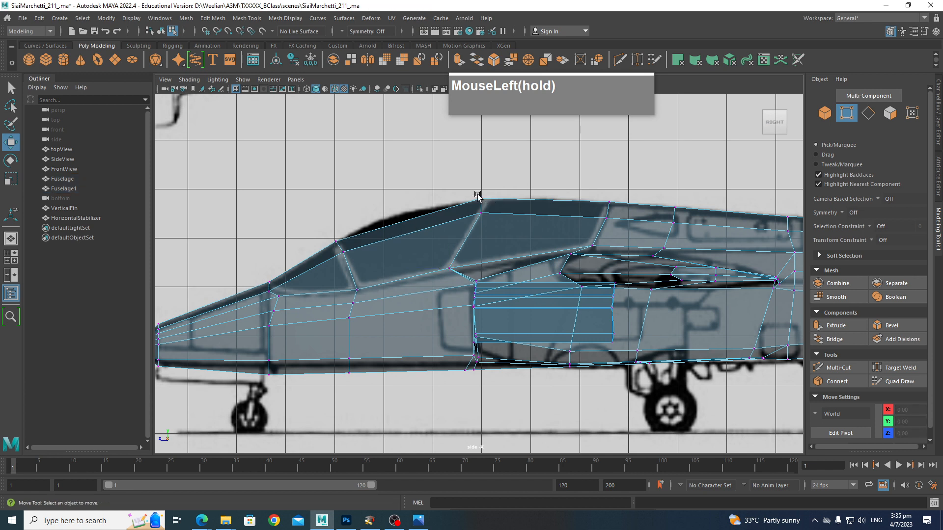
{"action": "left_click", "coordinate": [478, 196]}
{"action": "left_click_drag", "start_coordinate": [491, 200], "coordinate": [380, 239]}
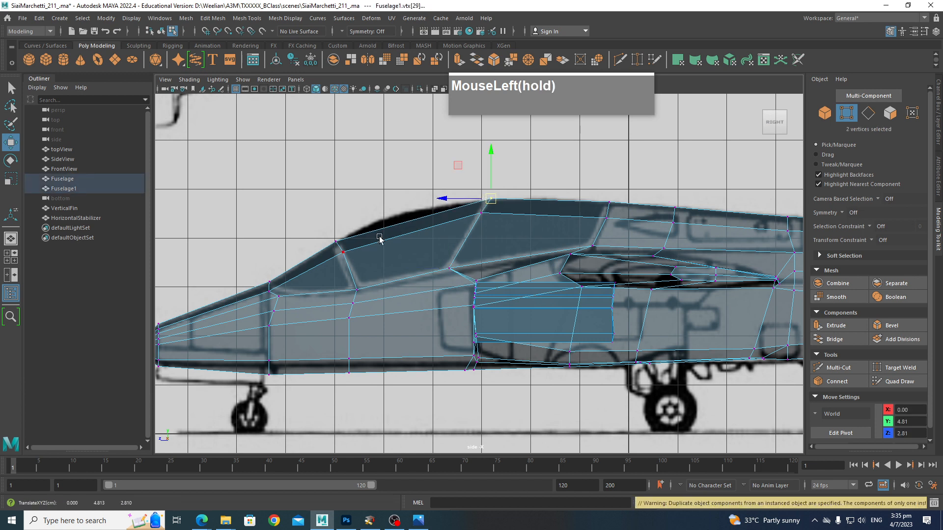
{"action": "left_click_drag", "start_coordinate": [352, 289], "coordinate": [359, 291]}
{"action": "left_click_drag", "start_coordinate": [425, 284], "coordinate": [383, 283]}
Insert a vertical edge loop through the front canopy section and move its top vertices to the reference's curved canopy outline
{"action": "right_click_drag", "start_coordinate": [383, 282], "coordinate": [388, 268], "text": "shift"}
{"action": "middle_click", "coordinate": [398, 259], "text": "ctrl"}
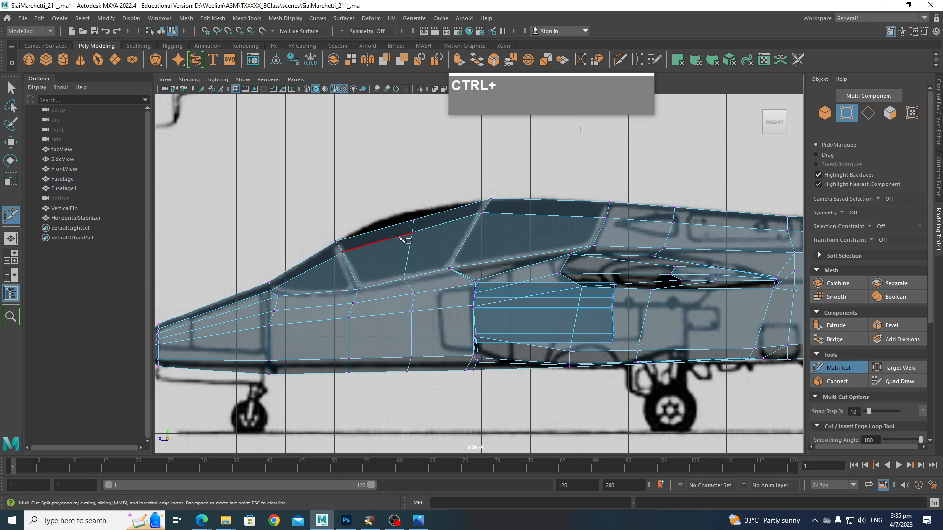
{"action": "key", "text": "ctrl+q"}
{"action": "left_click_drag", "start_coordinate": [424, 229], "coordinate": [412, 218]}
{"action": "key", "text": "w"}
{"action": "left_click", "coordinate": [414, 293]}
{"action": "left_click_drag", "start_coordinate": [392, 294], "coordinate": [432, 313]}
Examine the whole aircraft's shape from several angles in the perspective view in object mode
{"action": "scroll", "coordinate": [395, 334], "scroll_direction": "down", "scroll_amount": 4}
{"action": "key", "text": "space"}
{"action": "scroll", "coordinate": [553, 346], "scroll_direction": "down", "scroll_amount": 3}
{"action": "scroll", "coordinate": [554, 348], "scroll_direction": "down", "scroll_amount": 2}
{"action": "left_click_drag", "start_coordinate": [554, 348], "coordinate": [540, 299], "text": "alt"}
{"action": "right_click_drag", "start_coordinate": [540, 298], "coordinate": [581, 219]}
{"action": "left_click", "coordinate": [581, 219]}
{"action": "mouse_move", "coordinate": [582, 219]}
{"action": "left_mouse_down", "text": "alt"}
{"action": "mouse_move", "coordinate": [606, 192]}
{"action": "mouse_move", "coordinate": [591, 257]}
{"action": "left_mouse_up", "text": "alt"}
{"action": "middle_click_drag", "start_coordinate": [592, 257], "coordinate": [587, 231], "text": "alt"}
{"action": "mouse_move", "coordinate": [587, 230]}
{"action": "left_mouse_down", "text": "alt"}
{"action": "mouse_move", "coordinate": [590, 217]}
{"action": "mouse_move", "coordinate": [591, 238]}
{"action": "left_mouse_up", "text": "alt"}
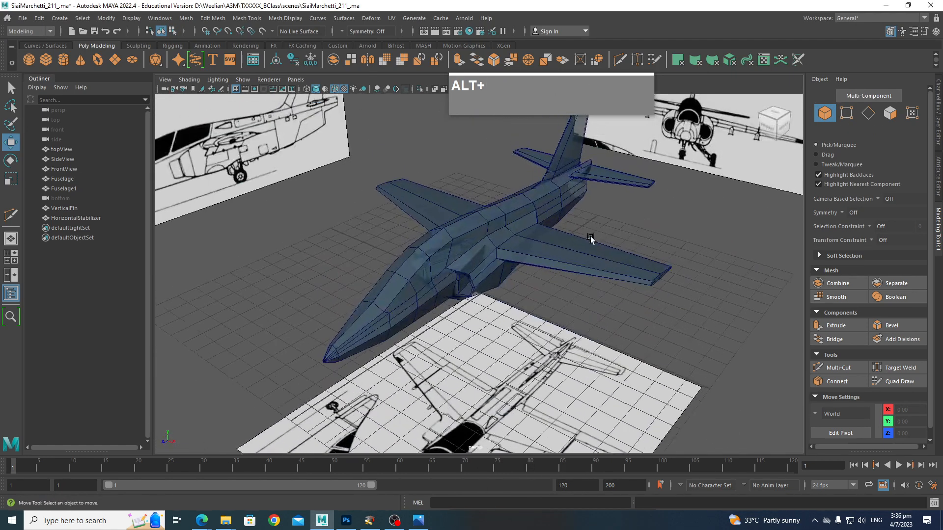
{"action": "middle_click_drag", "start_coordinate": [590, 239], "coordinate": [584, 226], "text": "alt"}
{"action": "left_click_drag", "start_coordinate": [584, 226], "coordinate": [570, 257], "text": "alt"}
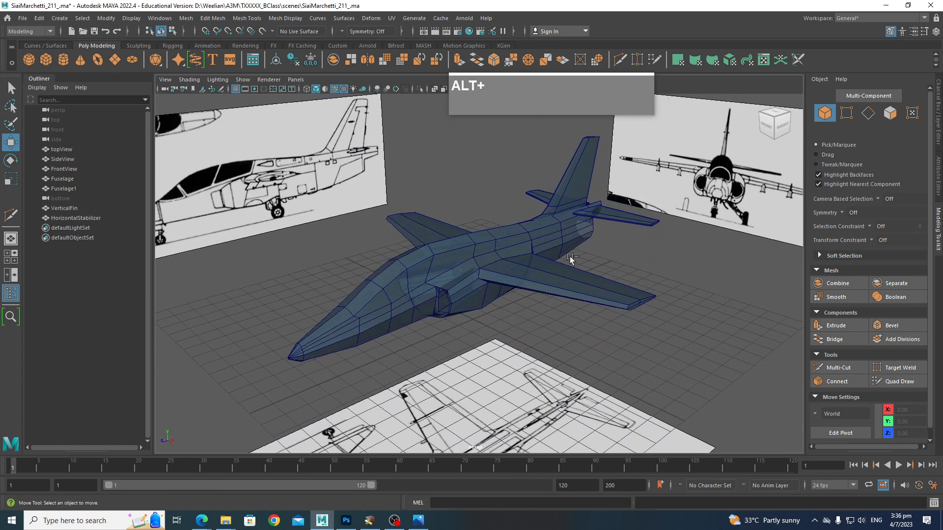
Save the scene as a new incremental version
{"action": "left_click", "coordinate": [22, 18]}
{"action": "left_click", "coordinate": [22, 19]}
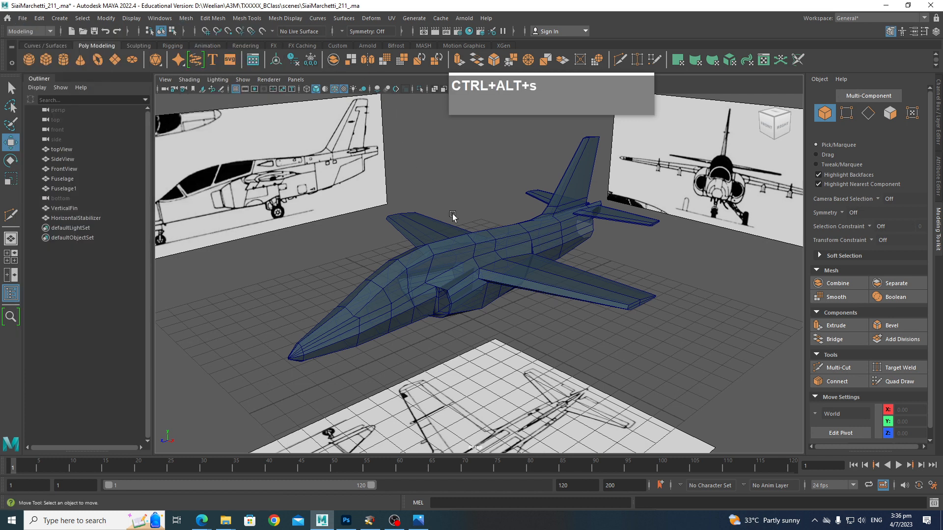
{"action": "left_click", "coordinate": [475, 247]}
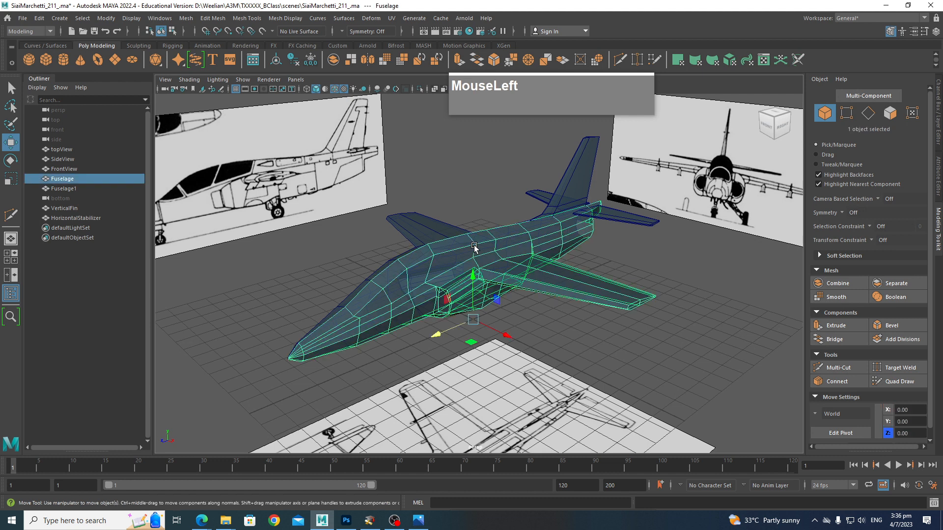
{"action": "left_click", "coordinate": [435, 191]}
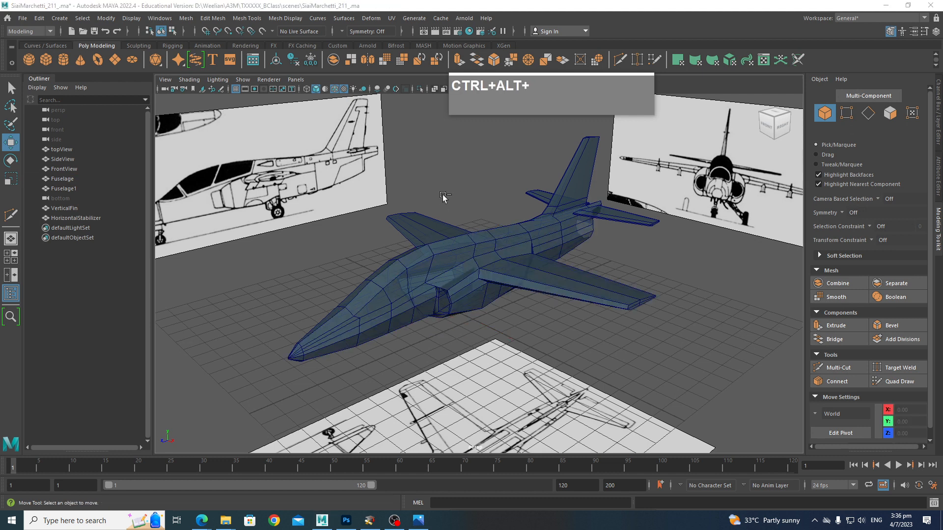
{"action": "left_click", "coordinate": [482, 192]}
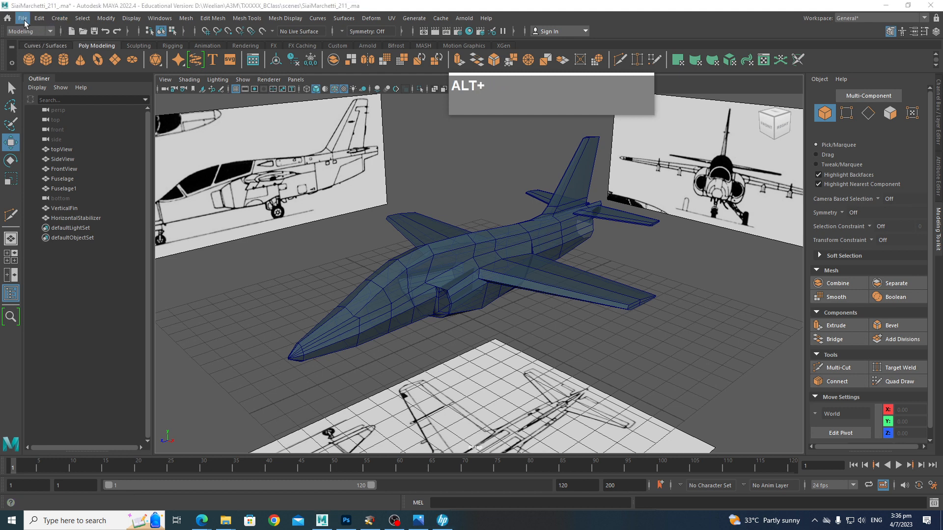
{"action": "left_click", "coordinate": [23, 18]}
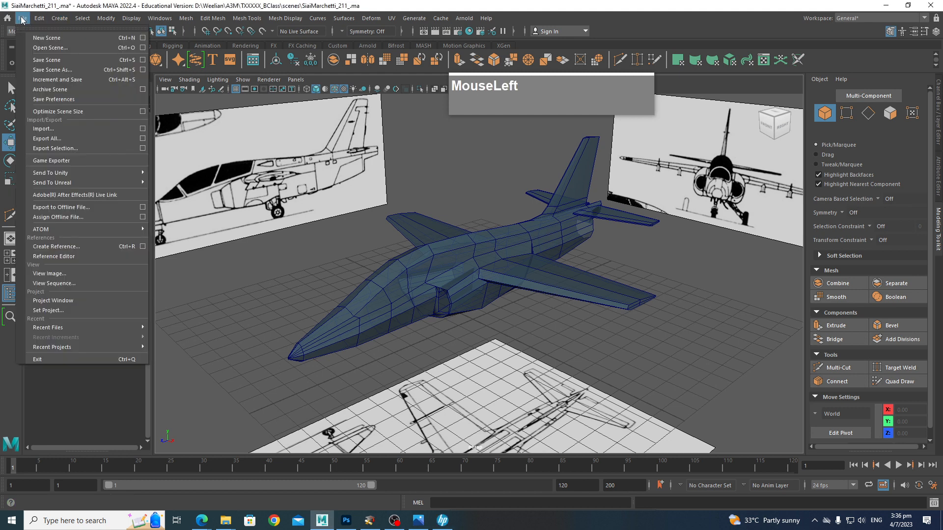
{"action": "left_click", "coordinate": [40, 79]}
{"action": "left_click", "coordinate": [455, 175]}
{"action": "mouse_move", "coordinate": [556, 241]}
{"action": "middle_mouse_down", "text": "alt"}
{"action": "mouse_move", "coordinate": [562, 266]}
{"action": "mouse_move", "coordinate": [576, 250]}
{"action": "mouse_move", "coordinate": [571, 232]}
{"action": "middle_mouse_up", "text": "alt"}
{"action": "scroll", "coordinate": [579, 233], "scroll_direction": "up", "scroll_amount": 3}
{"action": "scroll", "coordinate": [583, 238], "scroll_direction": "down", "scroll_amount": 3}
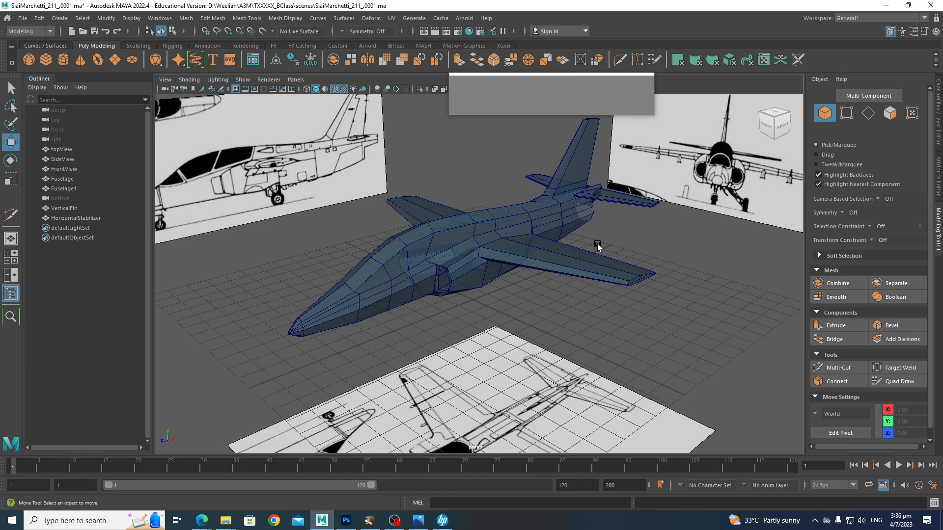
{"action": "left_click", "coordinate": [396, 523]}
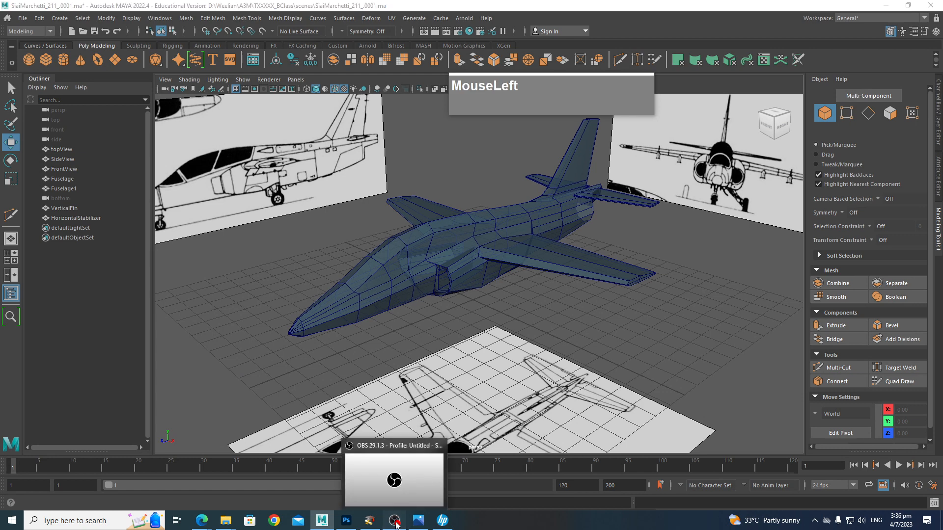